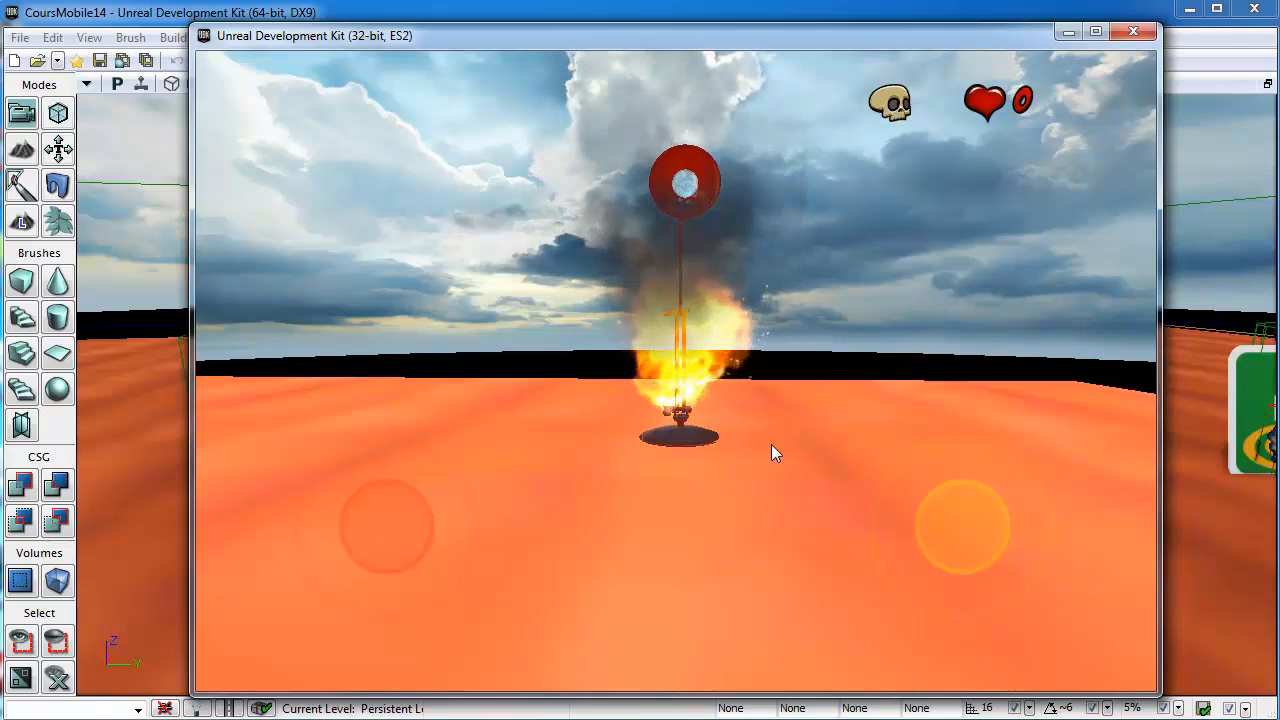
Close the mobile game preview and examine the Mobile Crowd Spawner's properties and the destination object linked to its spawn points.
{"action": "key", "text": "Escape"}
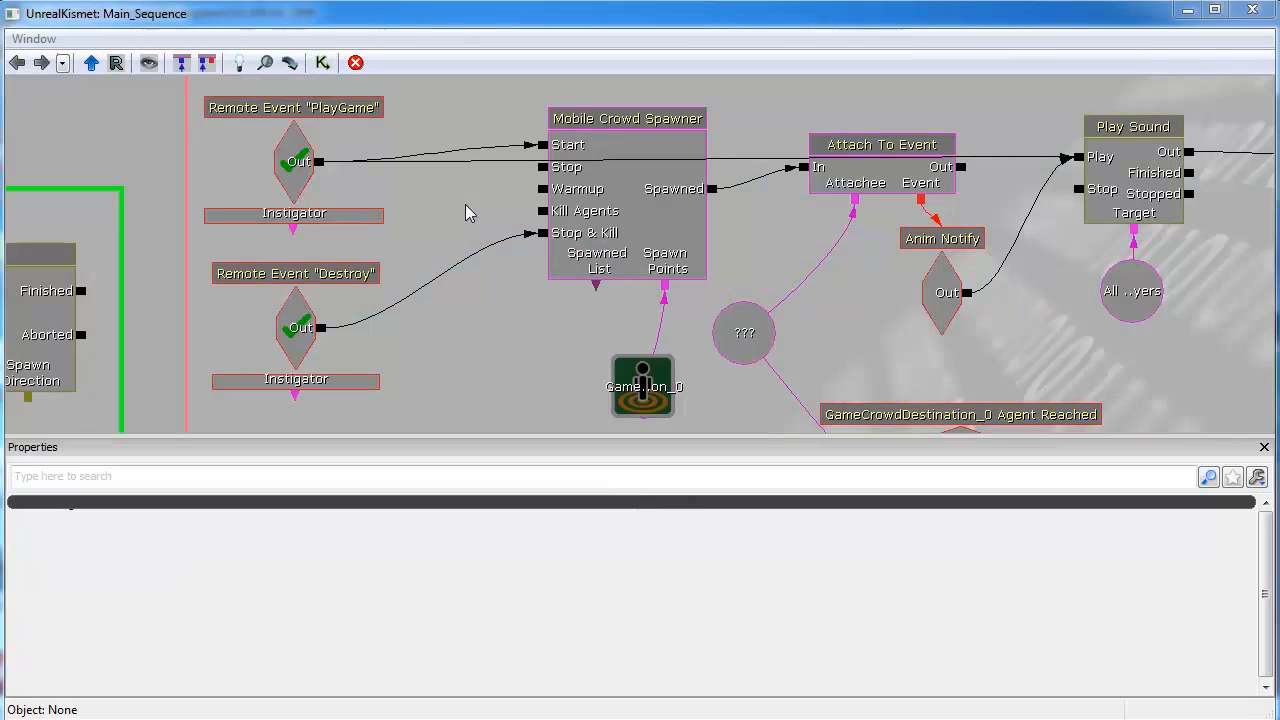
{"action": "left_click_drag", "start_coordinate": [465, 206], "coordinate": [473, 303]}
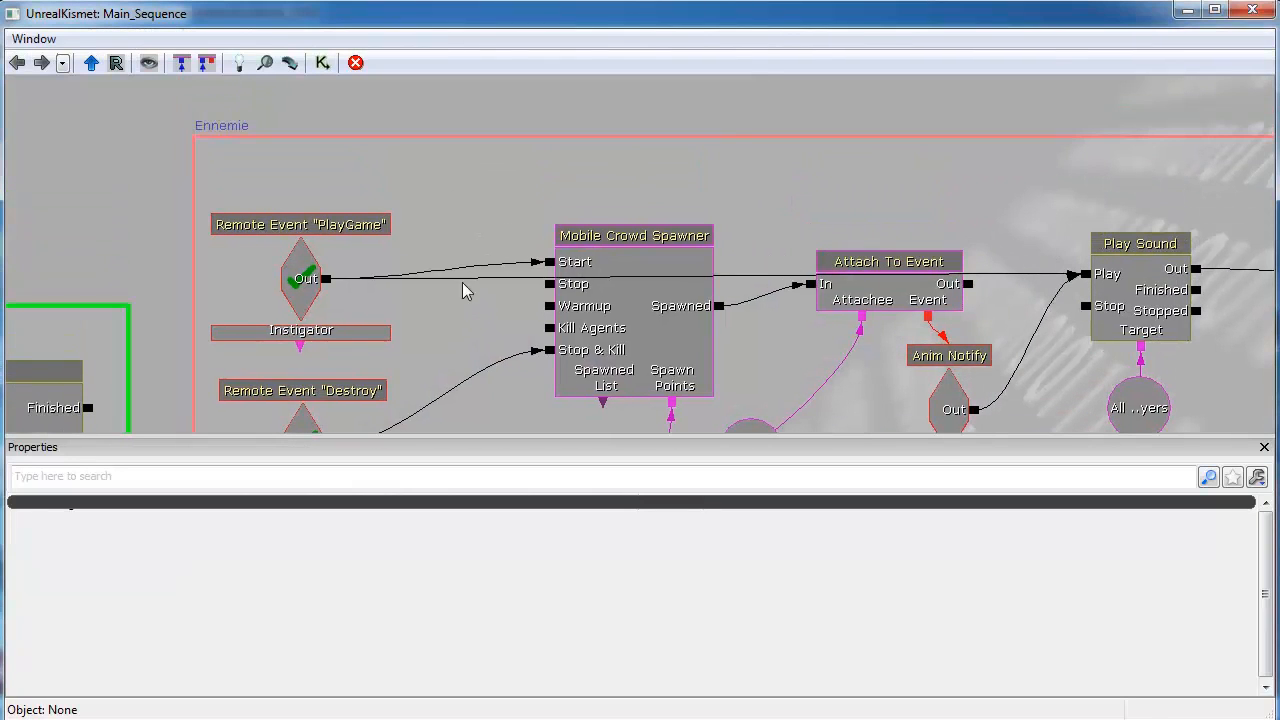
{"action": "left_click_drag", "start_coordinate": [477, 216], "coordinate": [466, 134]}
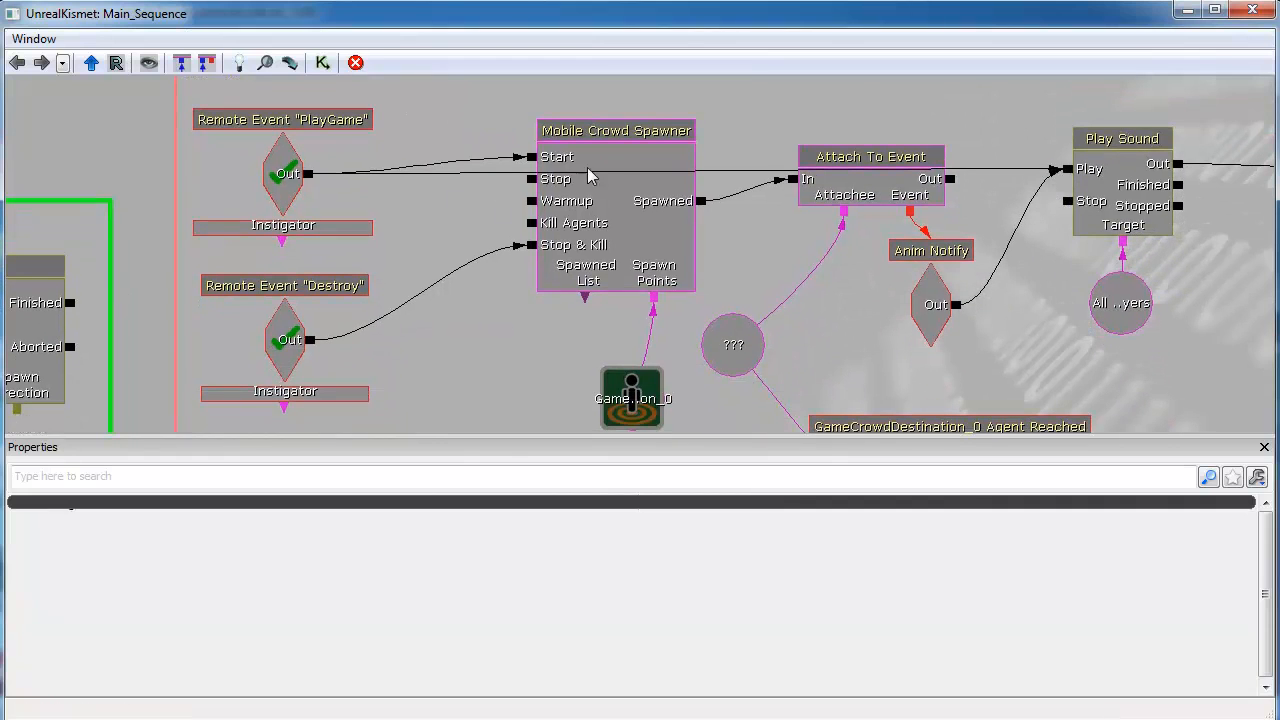
{"action": "left_click", "coordinate": [623, 217]}
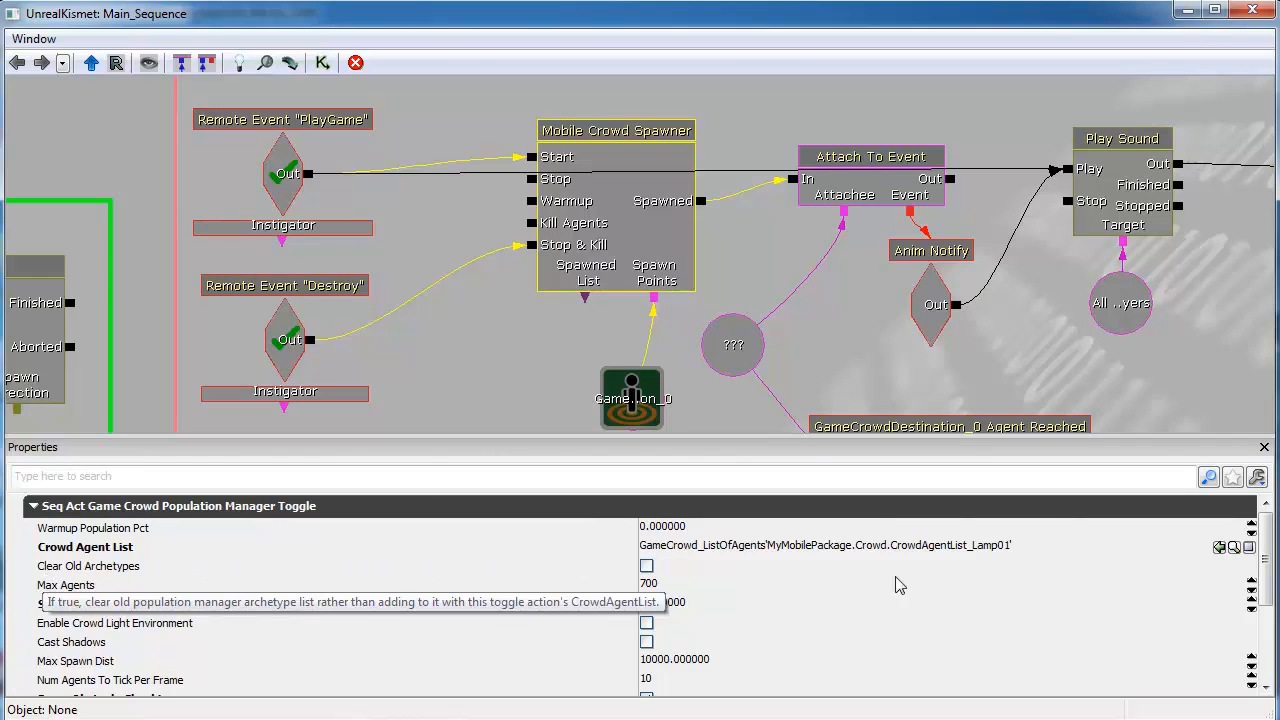
{"action": "left_click", "coordinate": [632, 396]}
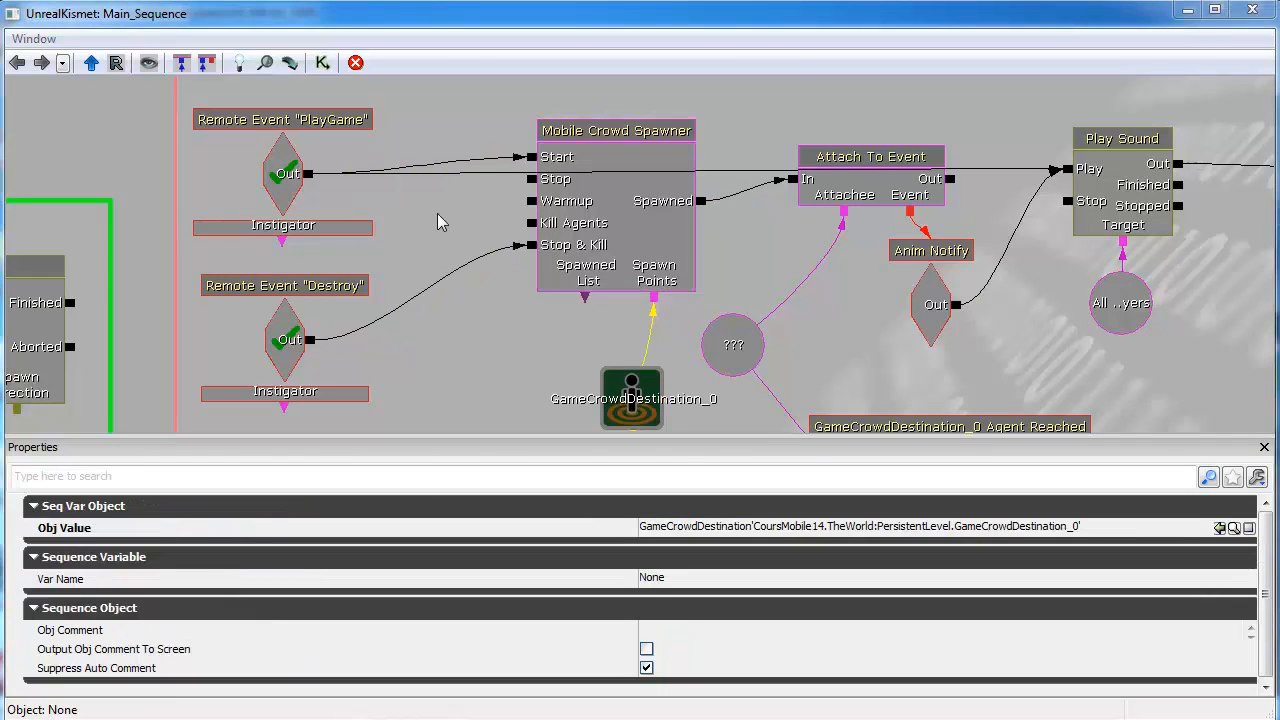
{"action": "double_click", "coordinate": [611, 385]}
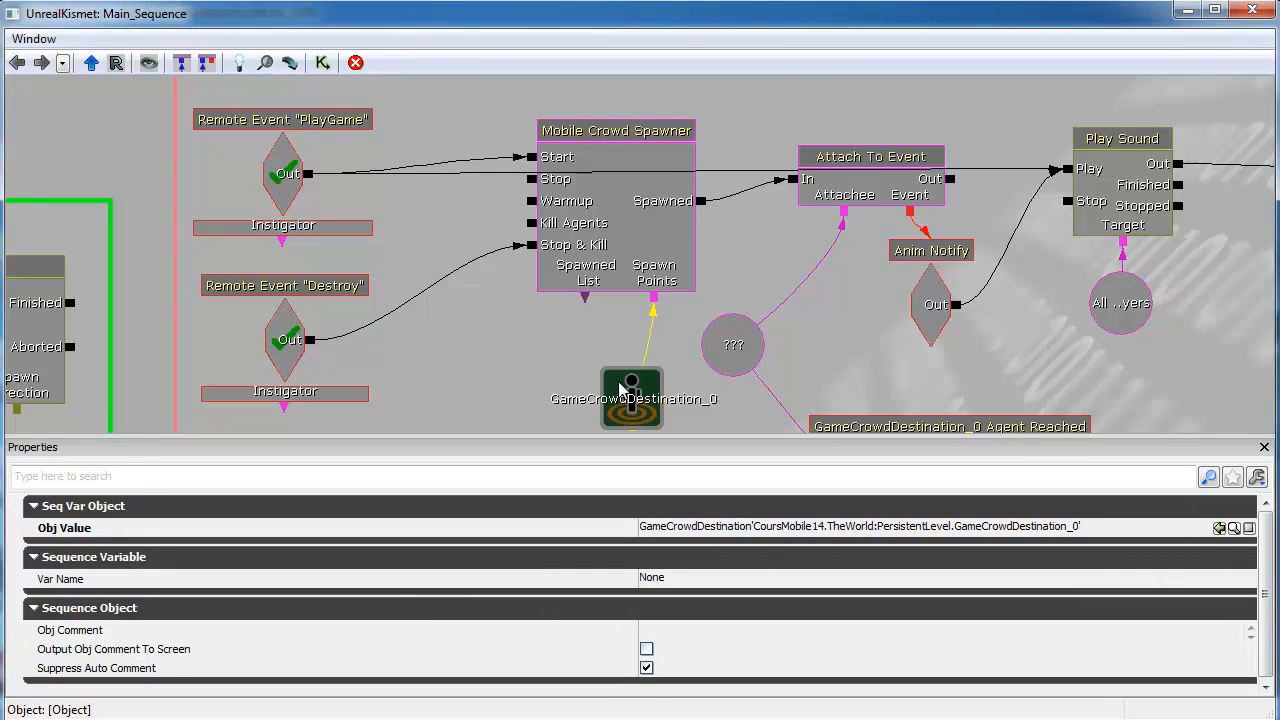
Trace the spawner's Spawned output through Attach To Event to the shared object variable and the GameCrowdDestination_0 Agent Reached event.
{"action": "left_click", "coordinate": [457, 320]}
{"action": "left_click", "coordinate": [703, 208]}
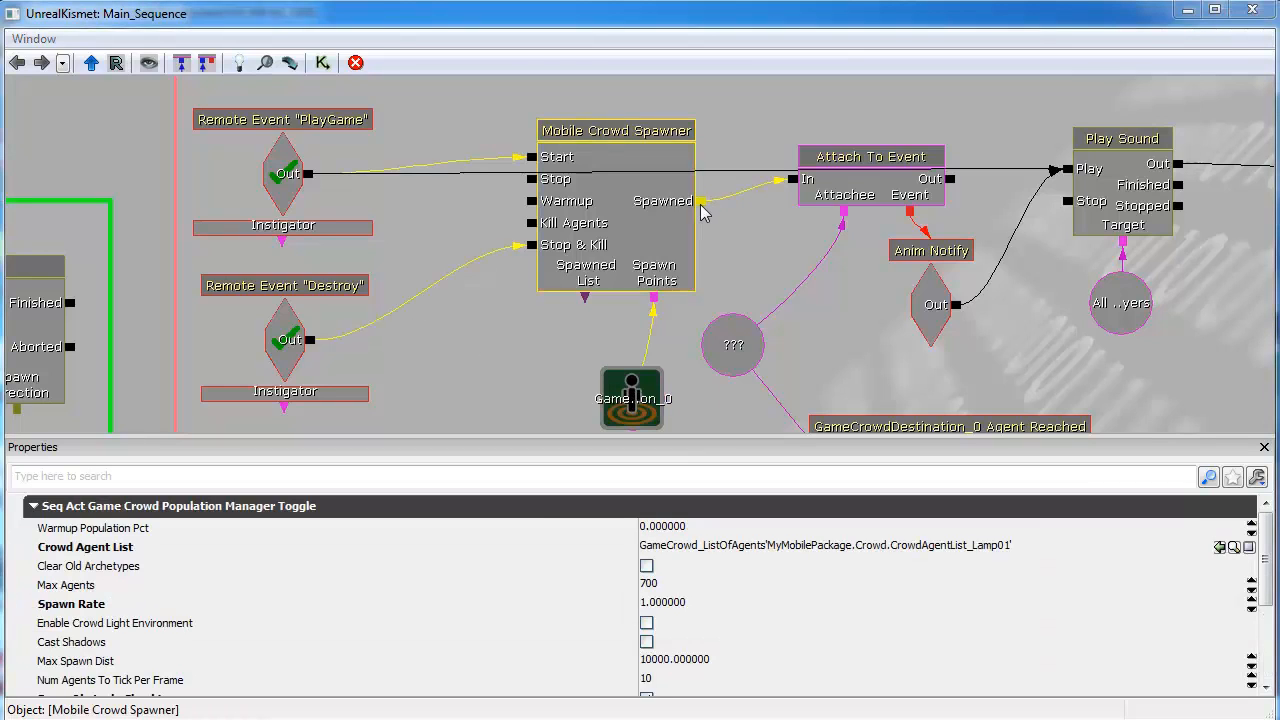
{"action": "left_click", "coordinate": [810, 188]}
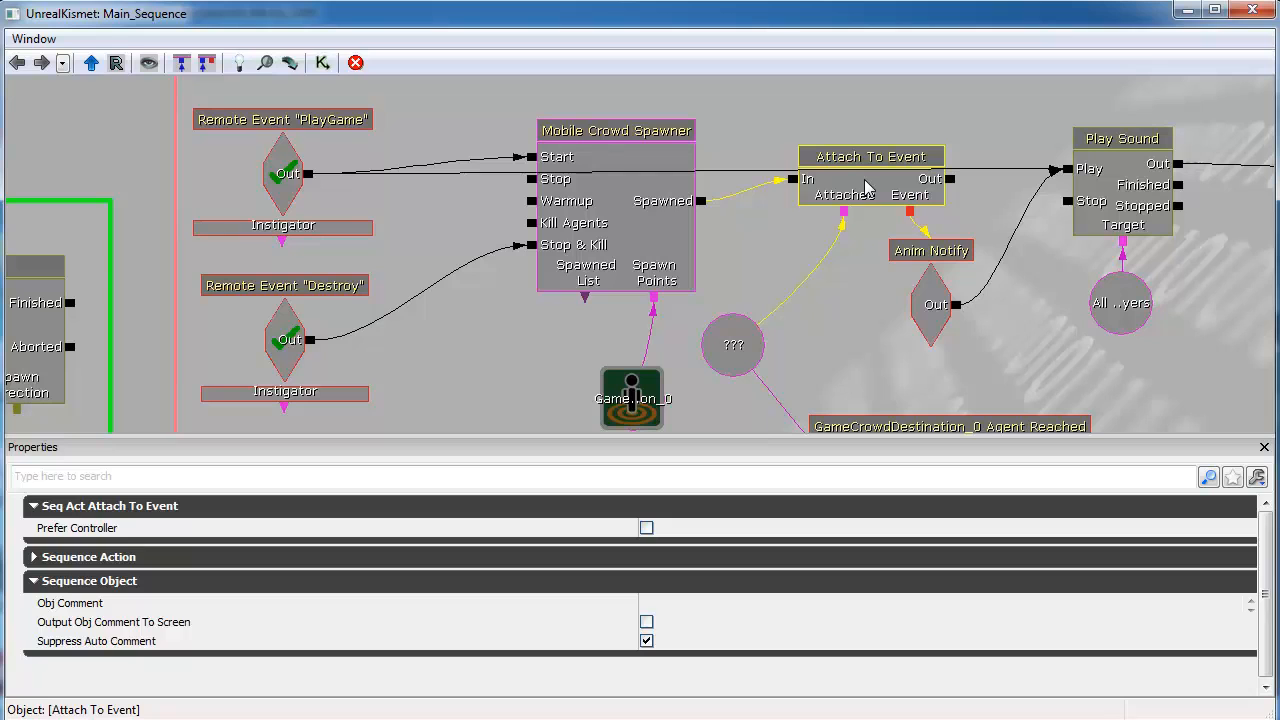
{"action": "left_click", "coordinate": [863, 349]}
{"action": "left_click_drag", "start_coordinate": [831, 360], "coordinate": [679, 253]}
{"action": "left_click", "coordinate": [757, 325]}
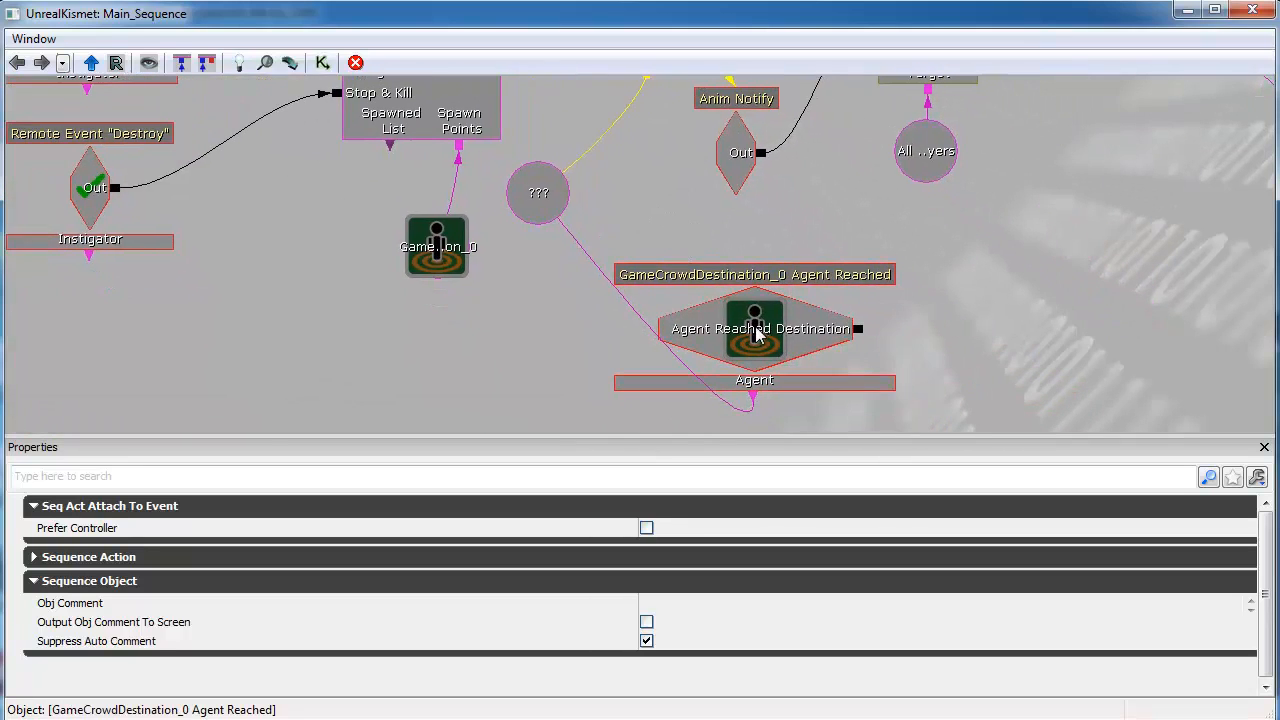
{"action": "left_click_drag", "start_coordinate": [653, 195], "coordinate": [749, 249]}
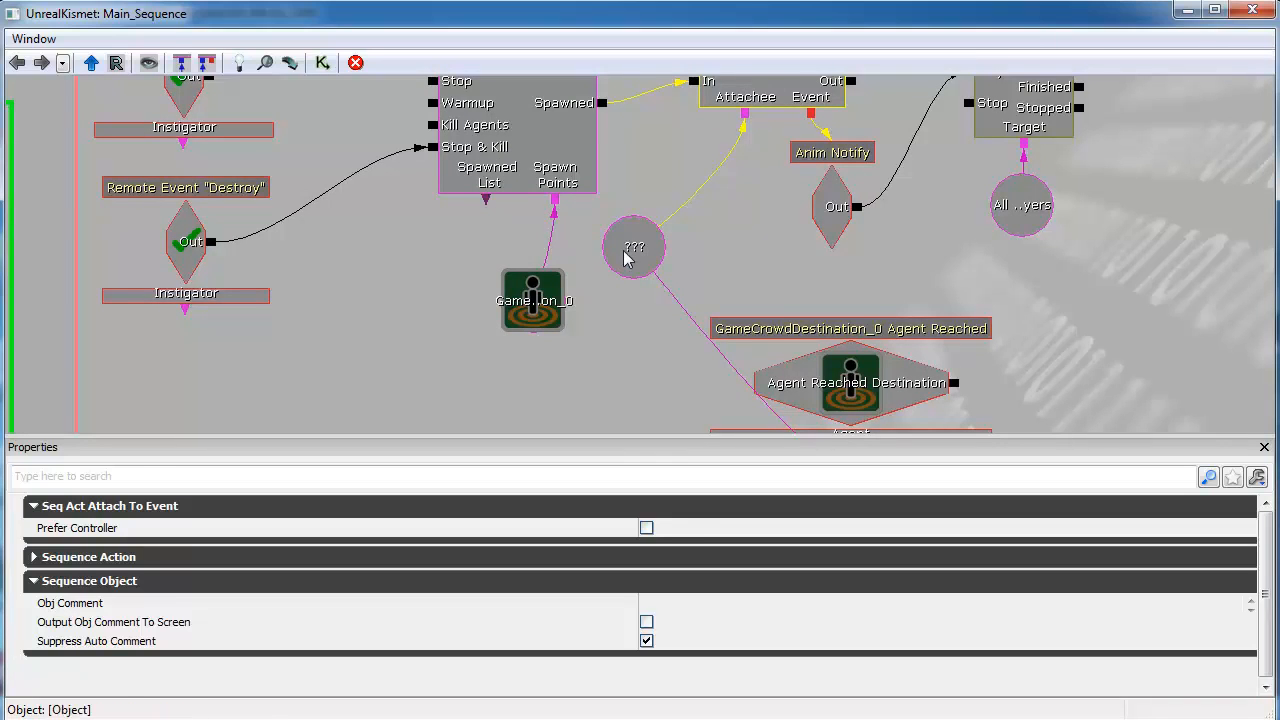
{"action": "left_click_drag", "start_coordinate": [866, 383], "coordinate": [828, 308]}
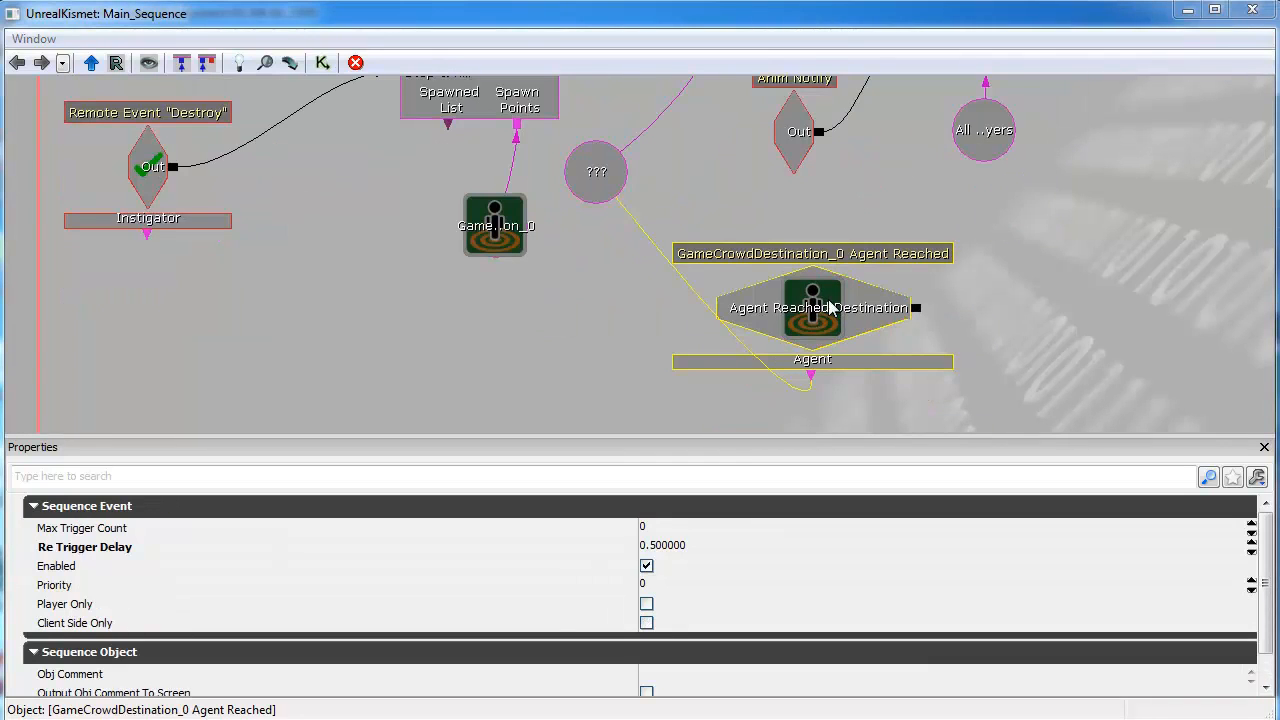
{"action": "right_click", "coordinate": [317, 134]}
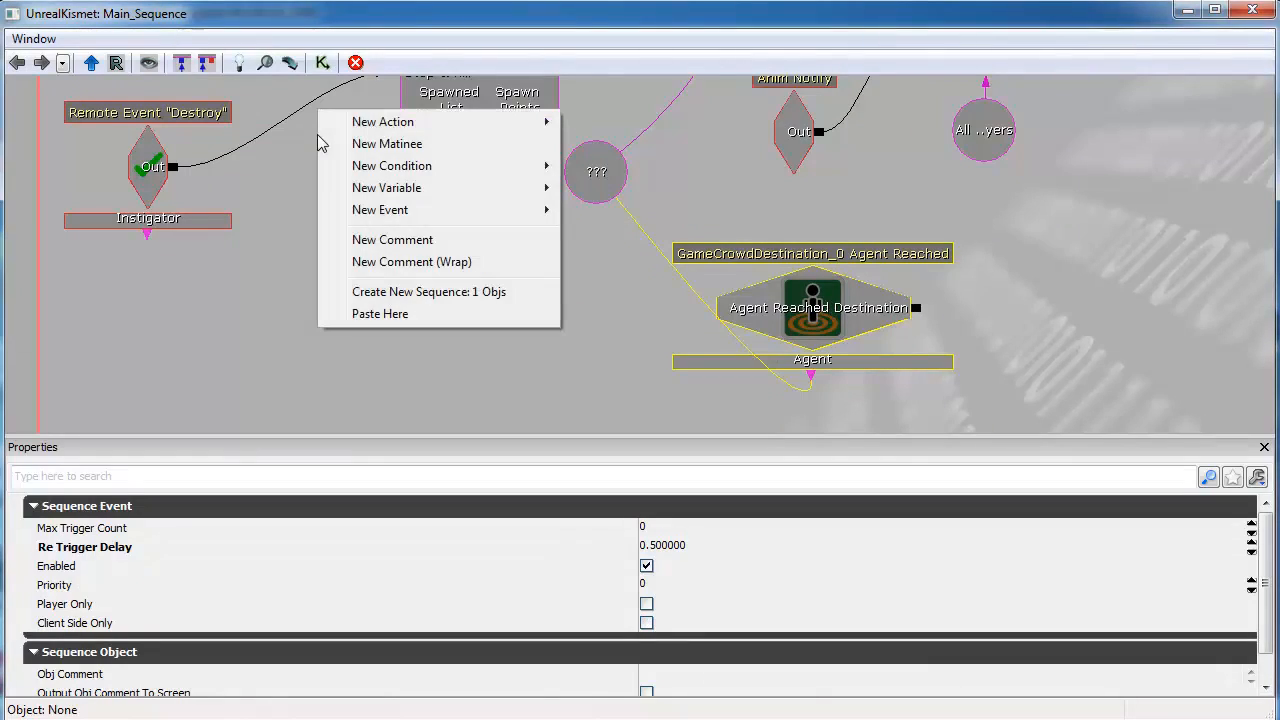
{"action": "mouse_move", "coordinate": [357, 218]}
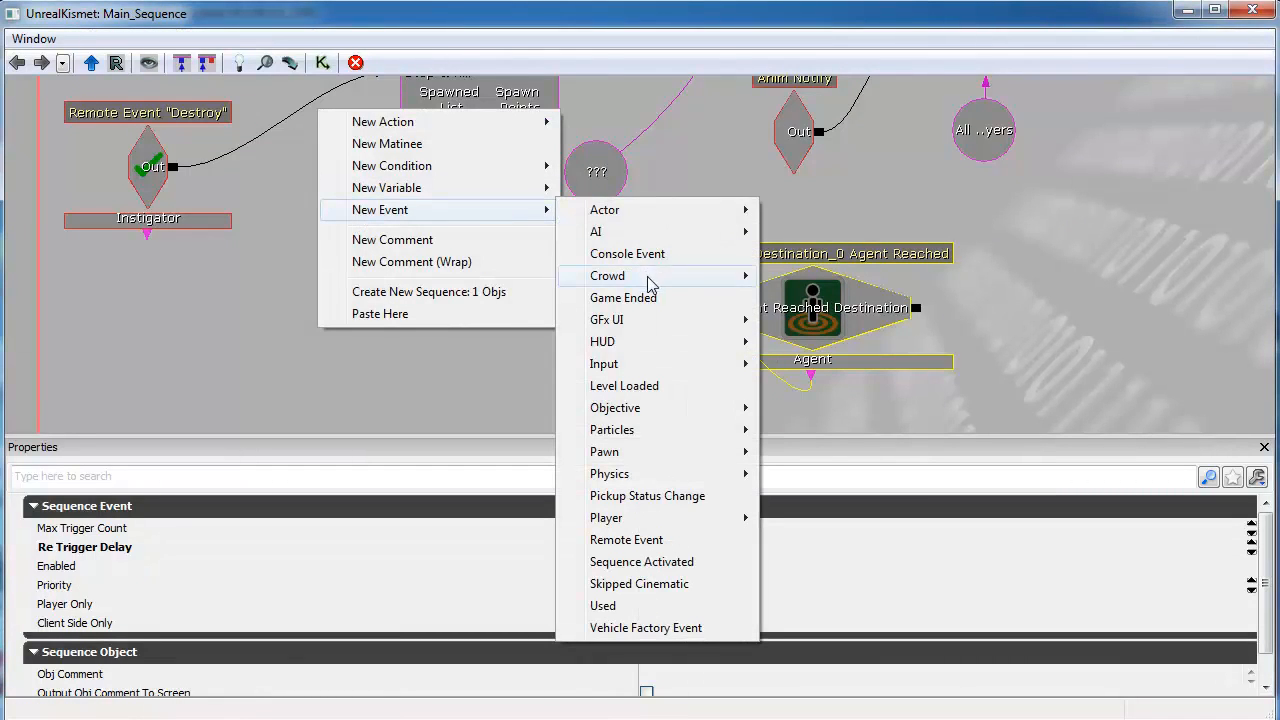
{"action": "mouse_move", "coordinate": [660, 280]}
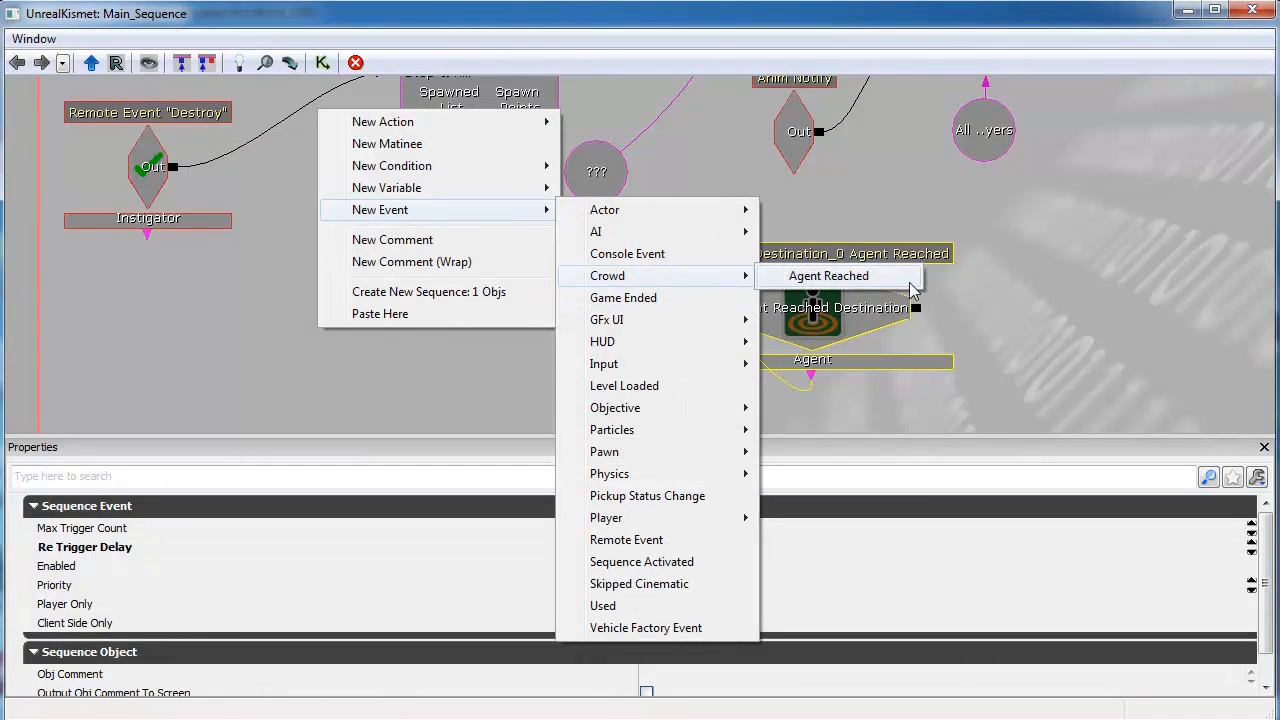
{"action": "left_click", "coordinate": [828, 276]}
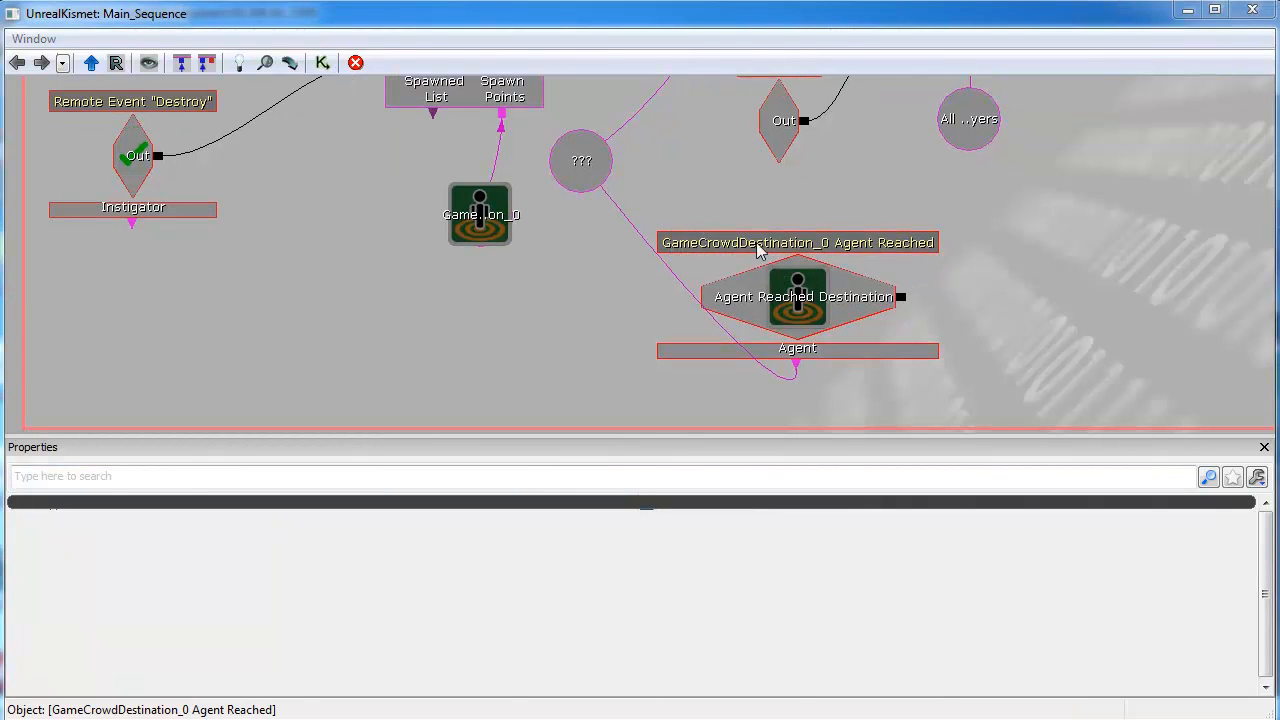
Check the spawn point's destination object and delete the existing GameCrowdDestination_0 Agent Reached event.
{"action": "left_click", "coordinate": [479, 229]}
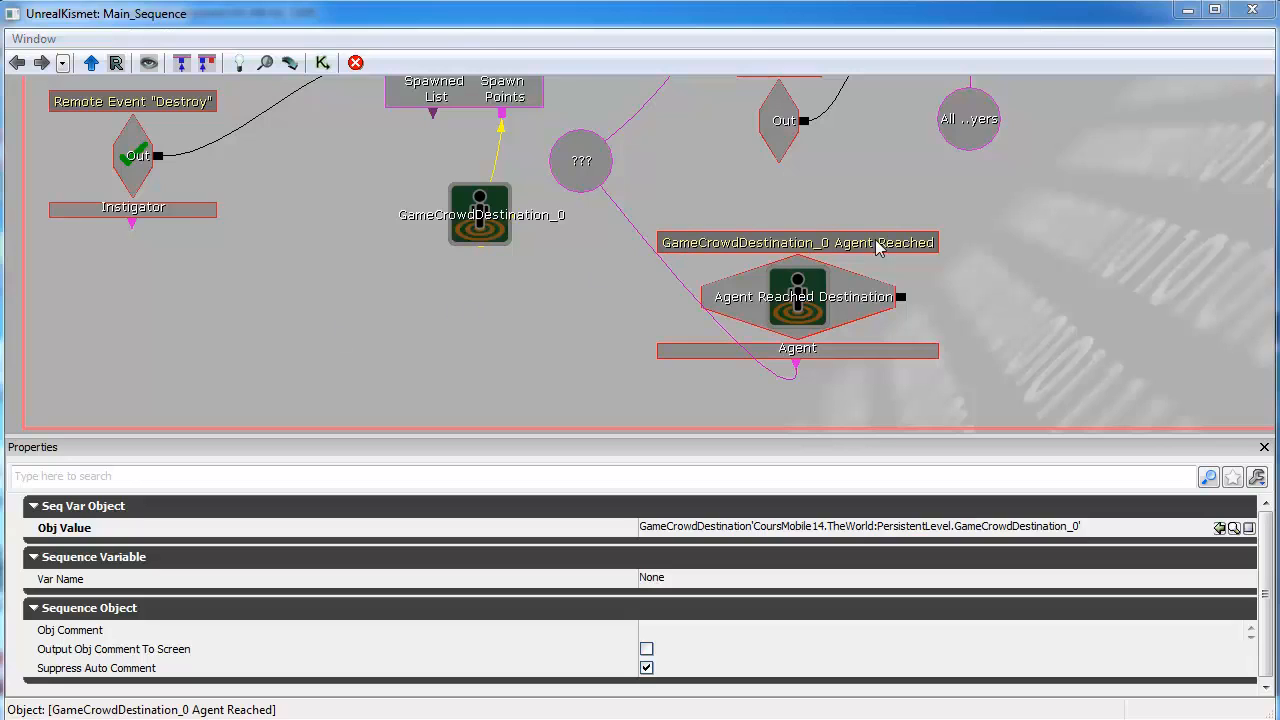
{"action": "left_click", "coordinate": [817, 284]}
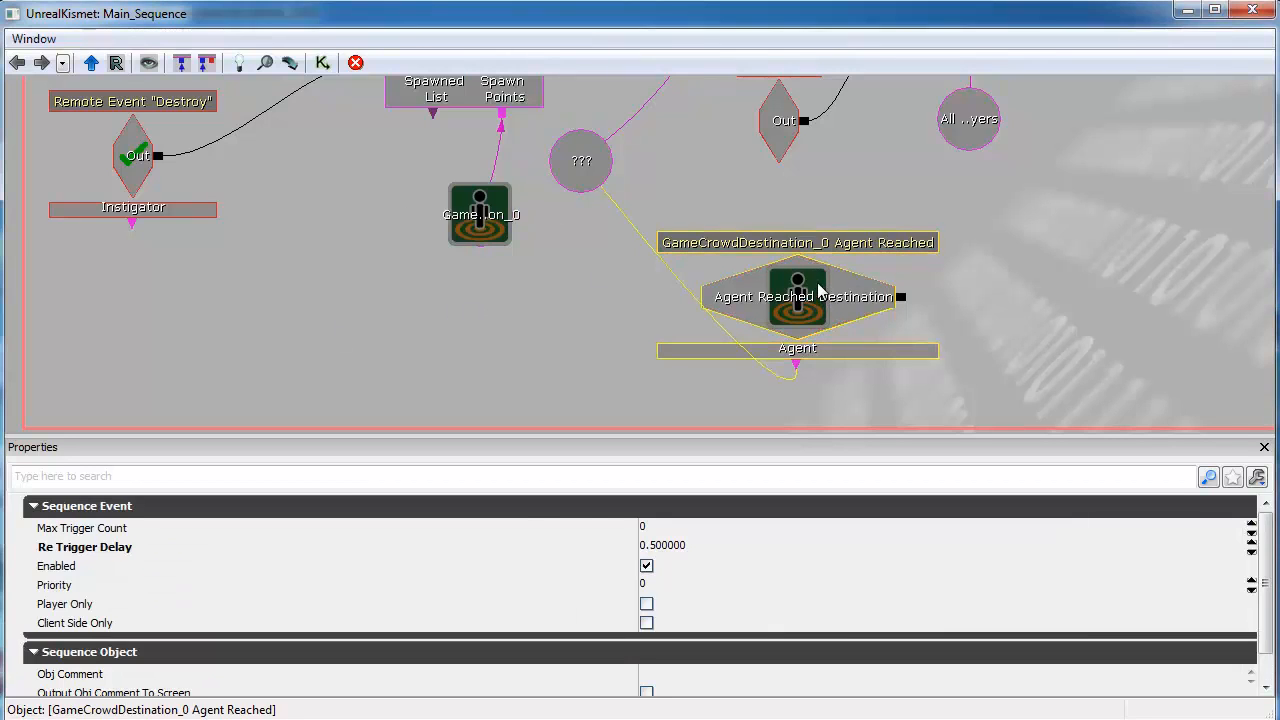
{"action": "key", "text": "Delete"}
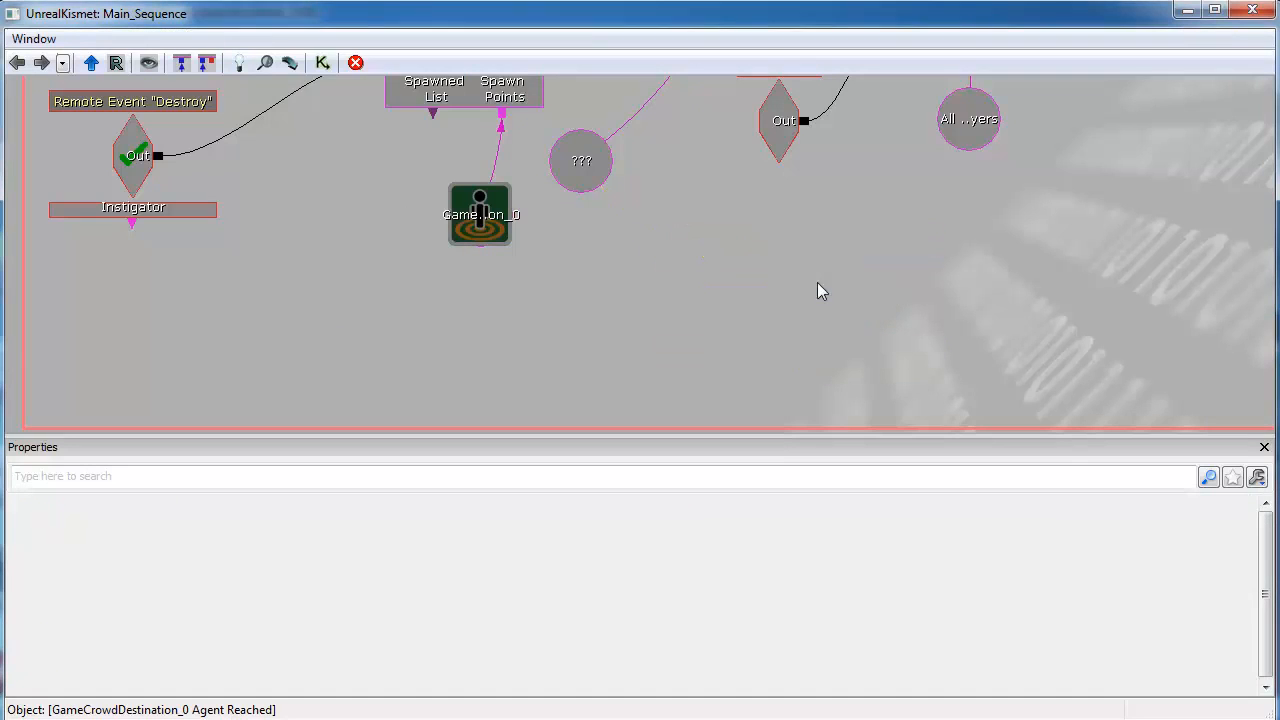
Add a new Crowd Agent Reached event below the Anim Notify event.
{"action": "right_click", "coordinate": [316, 106]}
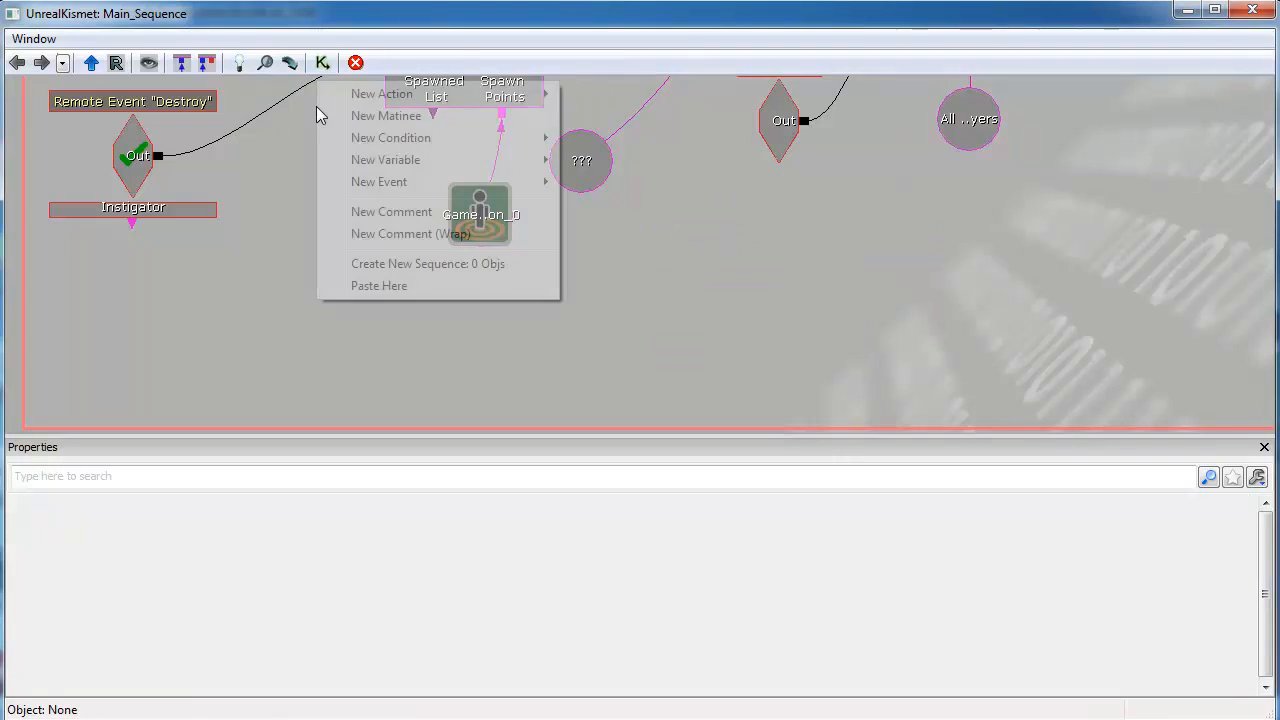
{"action": "mouse_move", "coordinate": [396, 184]}
{"action": "mouse_move", "coordinate": [595, 250]}
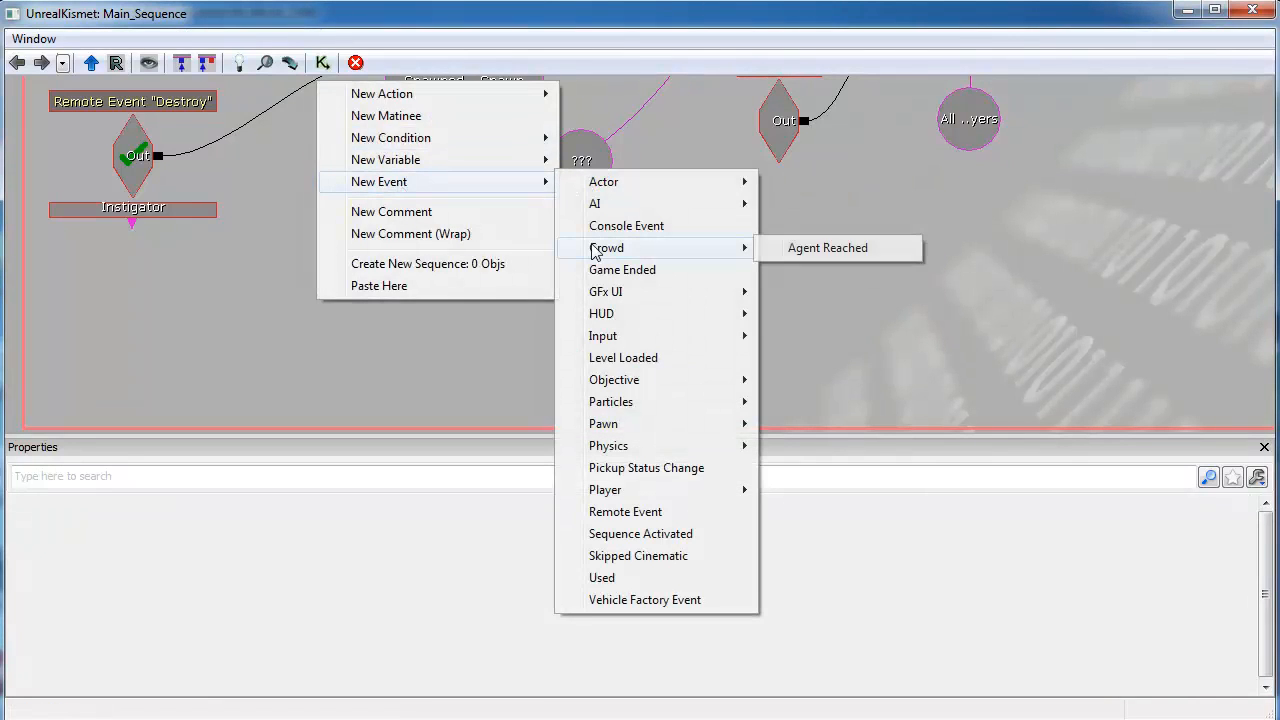
{"action": "left_click", "coordinate": [894, 252]}
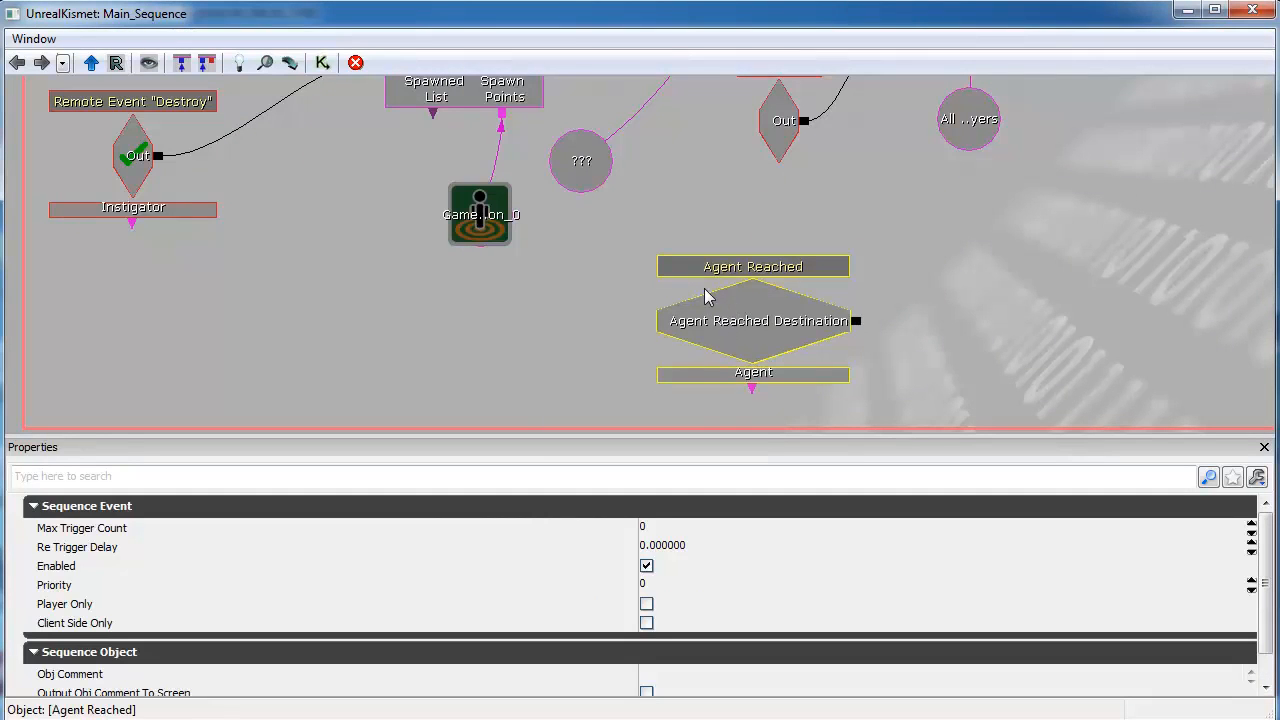
Select GameCrowdDestination_0 in the level and assign it to the new Agent Reached event.
{"action": "left_click", "coordinate": [475, 238]}
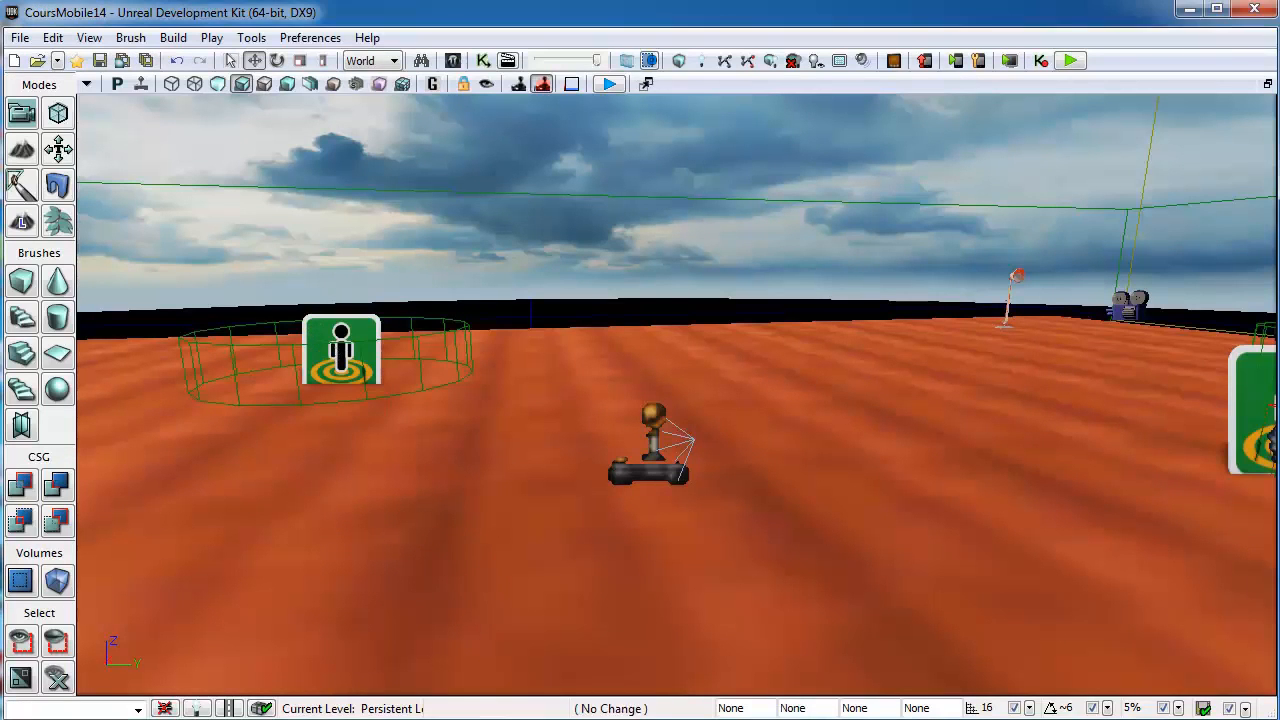
{"action": "left_click", "coordinate": [314, 322]}
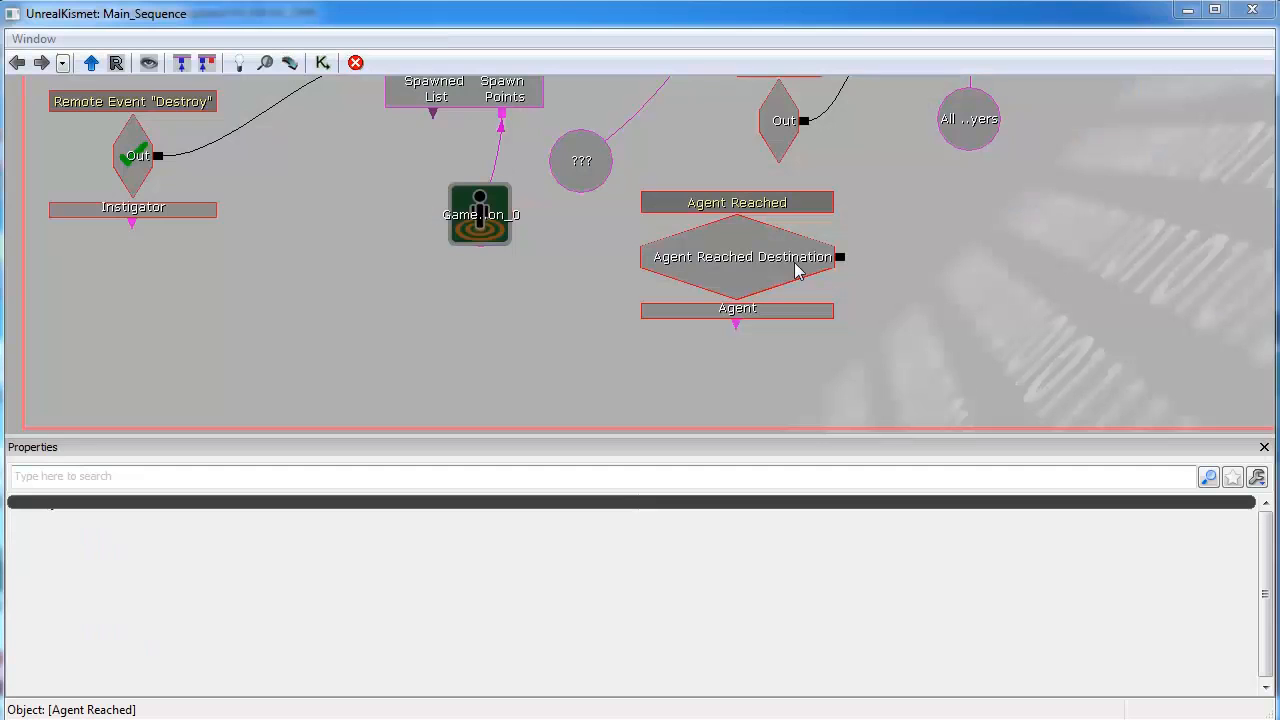
{"action": "left_click", "coordinate": [723, 245]}
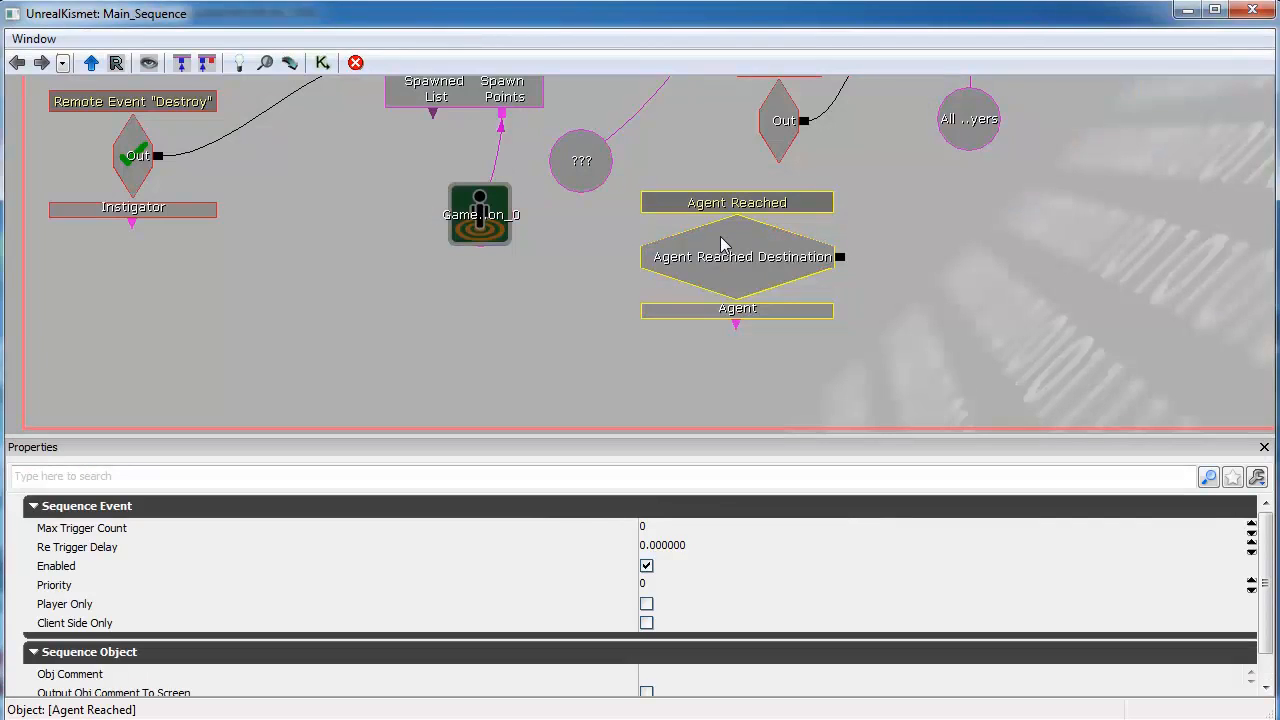
{"action": "right_click", "coordinate": [723, 245]}
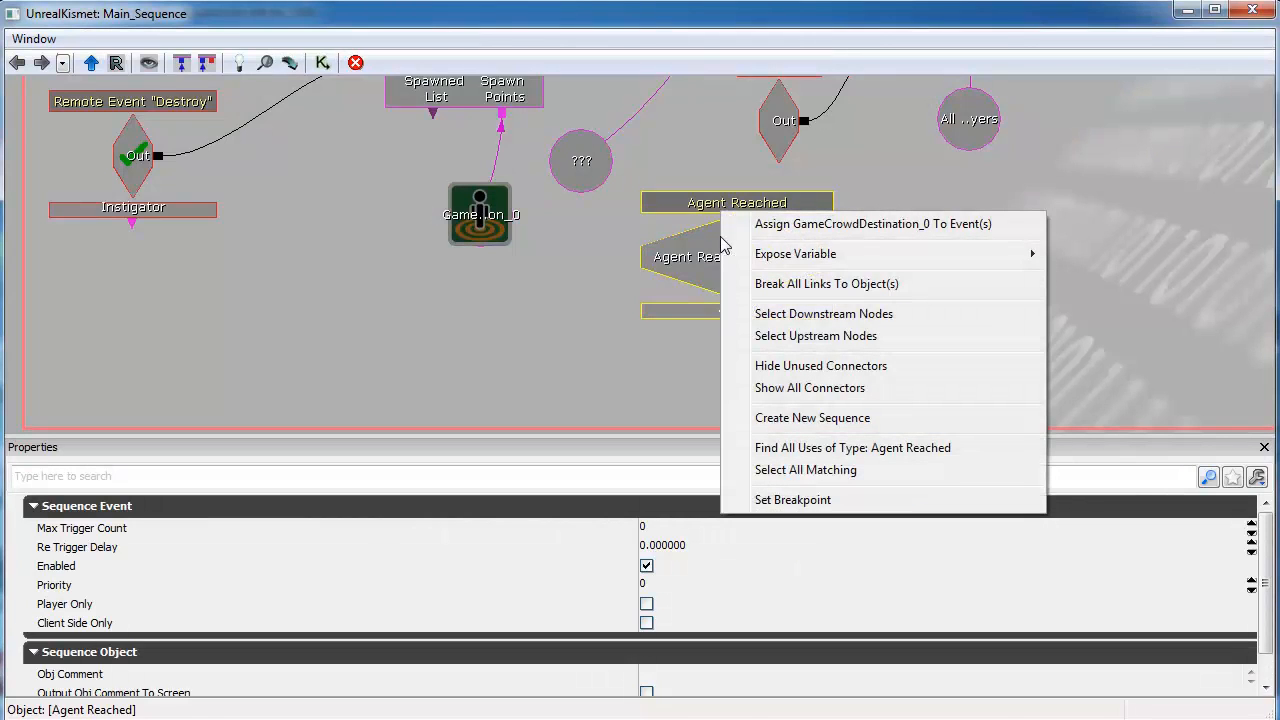
{"action": "left_click", "coordinate": [927, 228]}
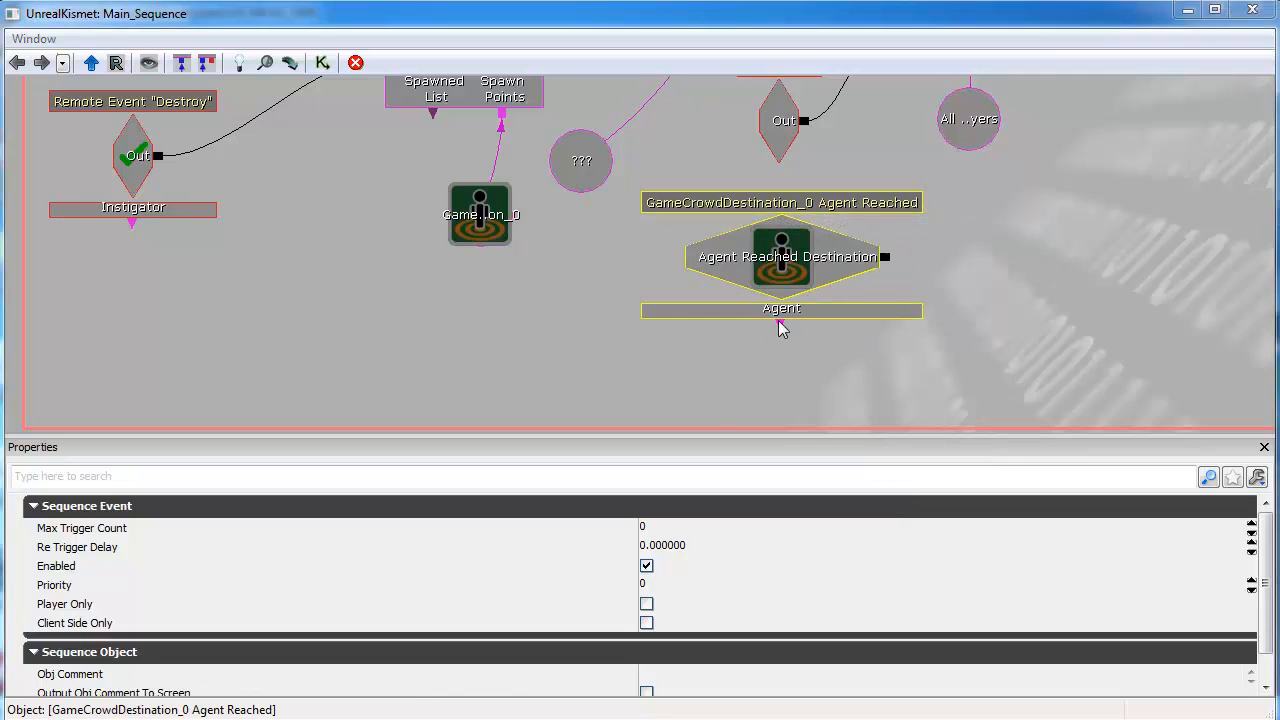
Link the Agent Reached event's Agent connector to the empty object variable used as Attachee by Attach To Event.
{"action": "left_click_drag", "start_coordinate": [782, 330], "coordinate": [589, 180]}
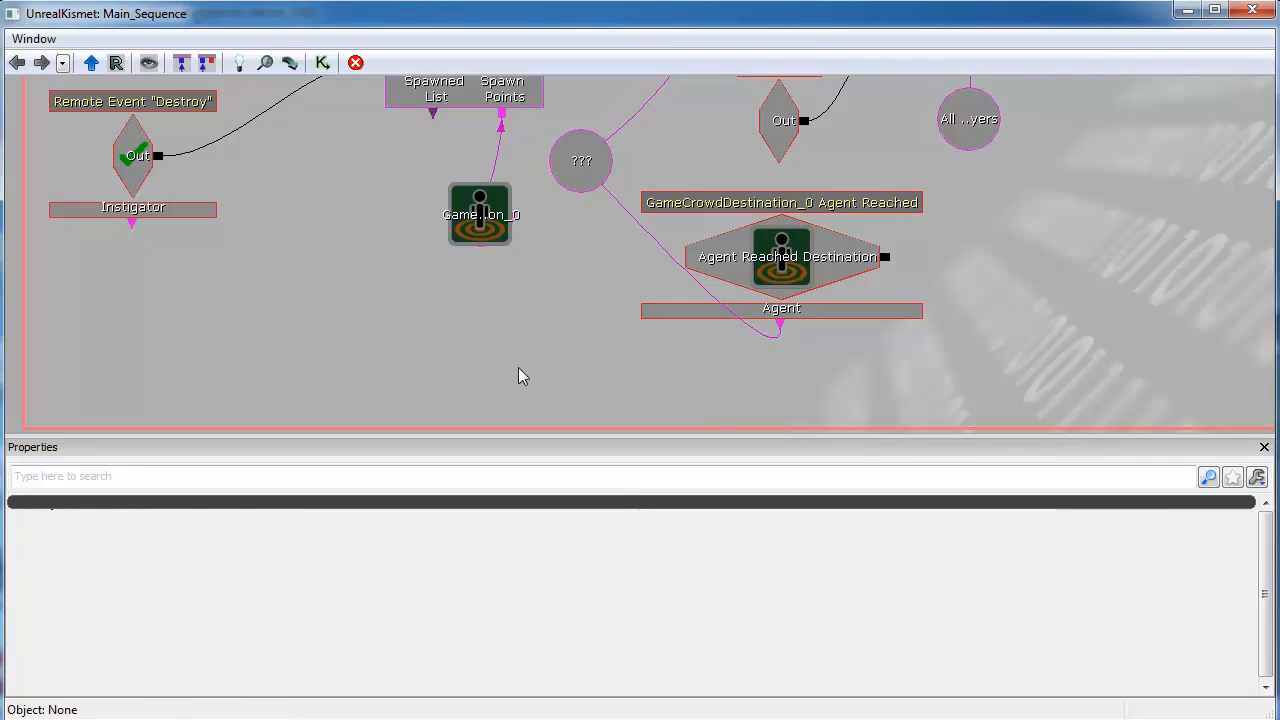
{"action": "left_click", "coordinate": [477, 238]}
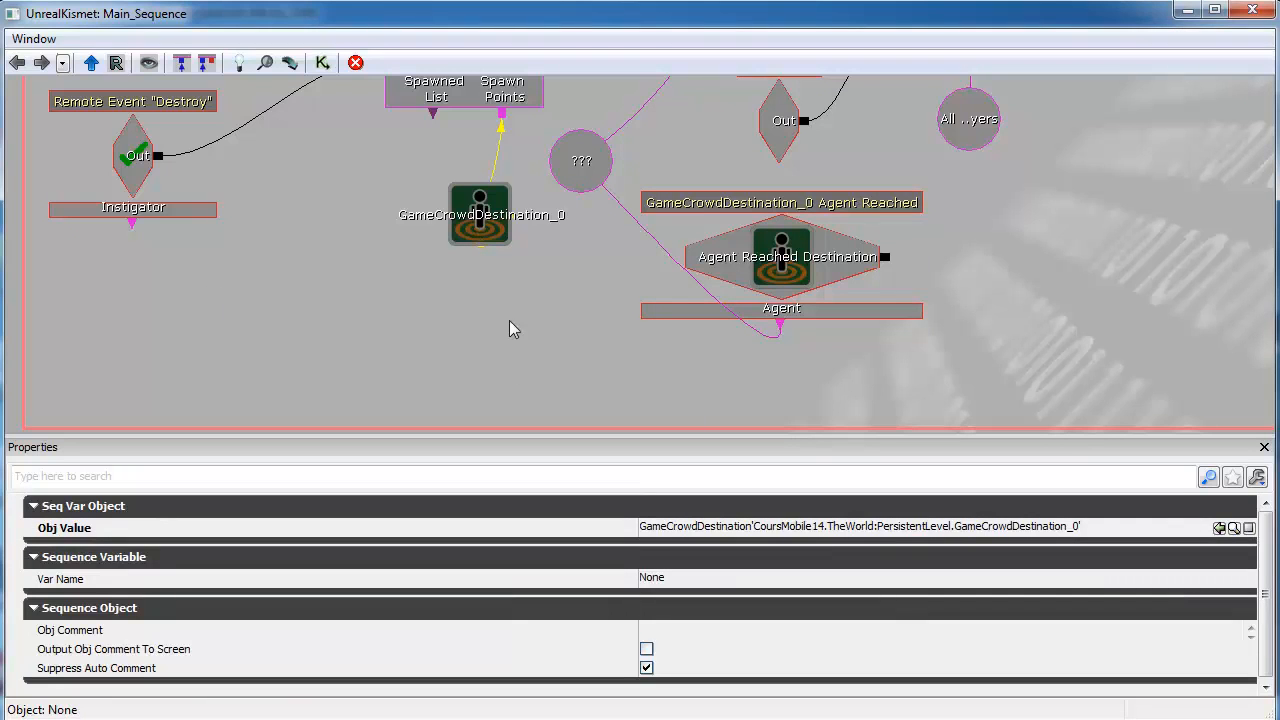
{"action": "left_click", "coordinate": [757, 250]}
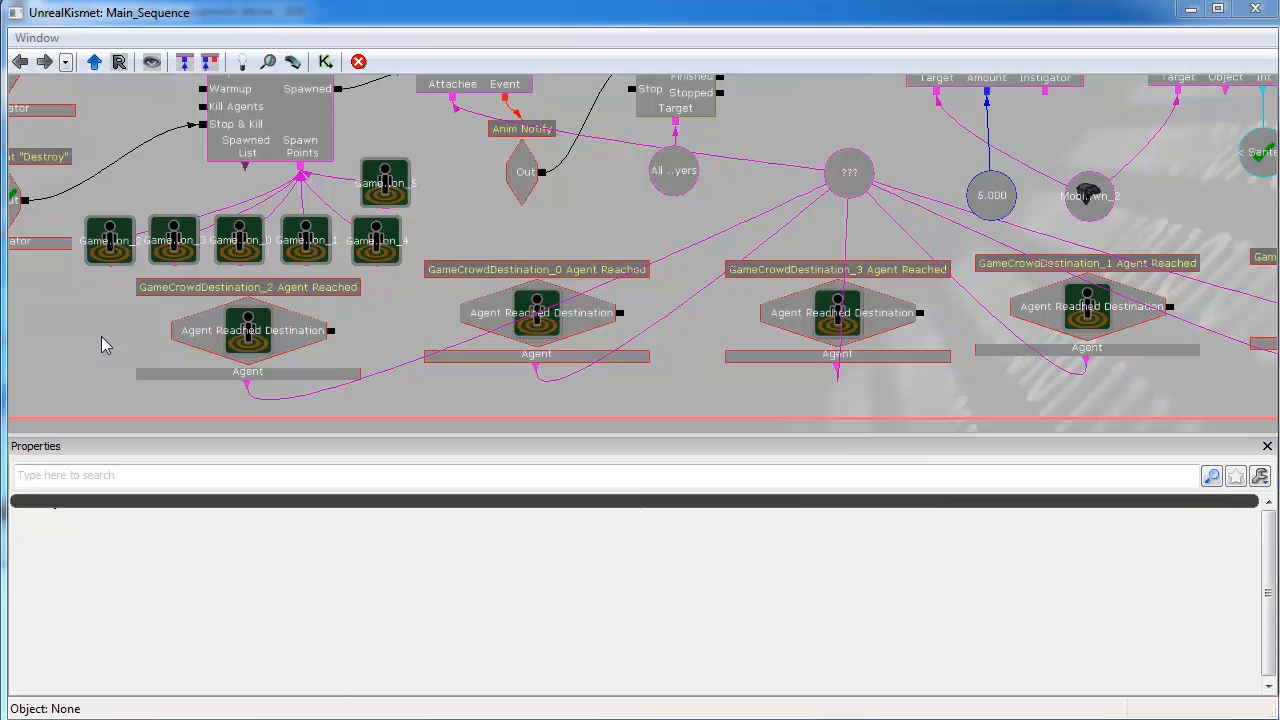
Examine the multiple spawn point objects, their Agent Reached events and the Re Trigger Delay in the CoursMobile level's sequence.
{"action": "left_click", "coordinate": [400, 193]}
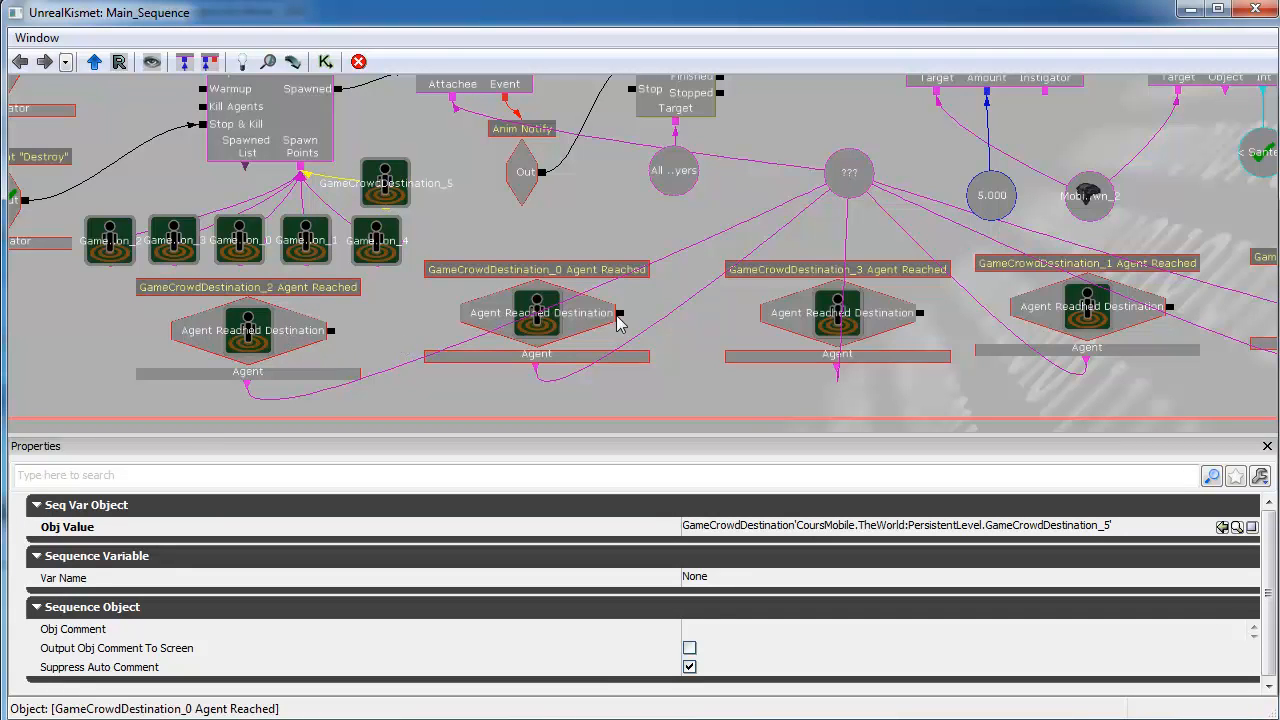
{"action": "left_click_drag", "start_coordinate": [1190, 405], "coordinate": [473, 434]}
{"action": "left_click_drag", "start_coordinate": [246, 417], "coordinate": [957, 369]}
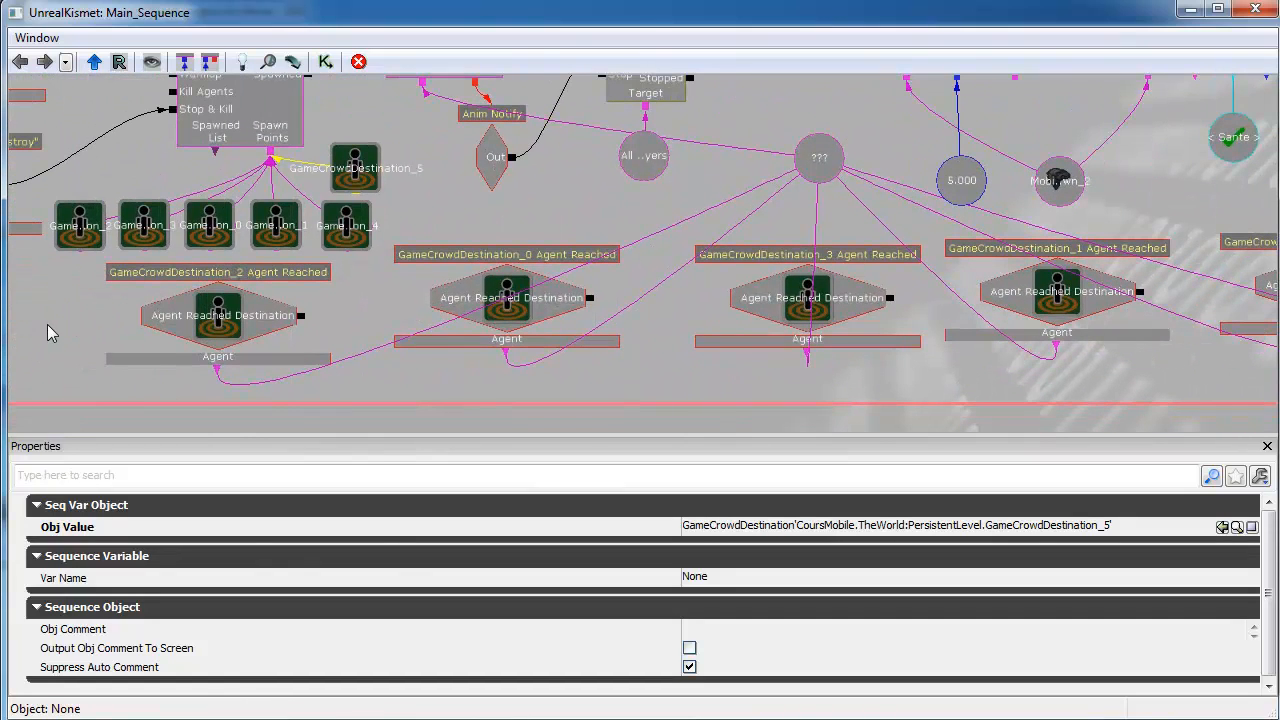
{"action": "left_click_drag", "start_coordinate": [47, 324], "coordinate": [379, 324]}
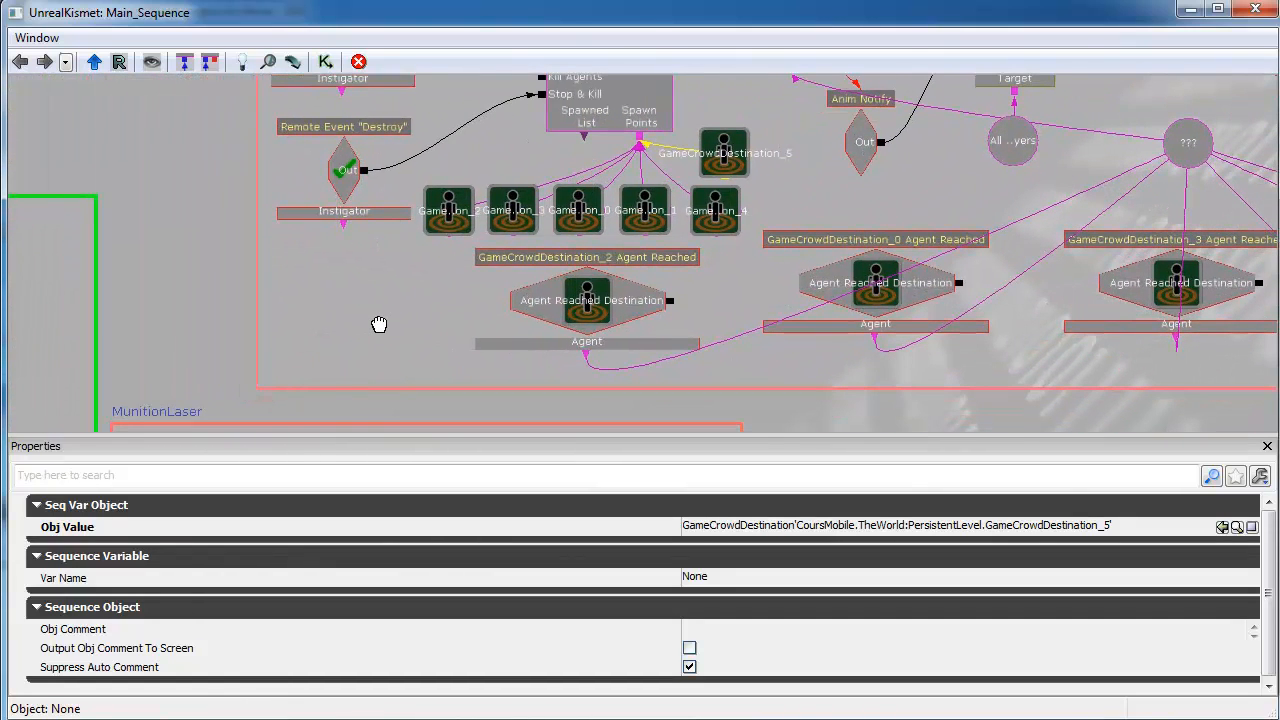
{"action": "left_click", "coordinate": [587, 297]}
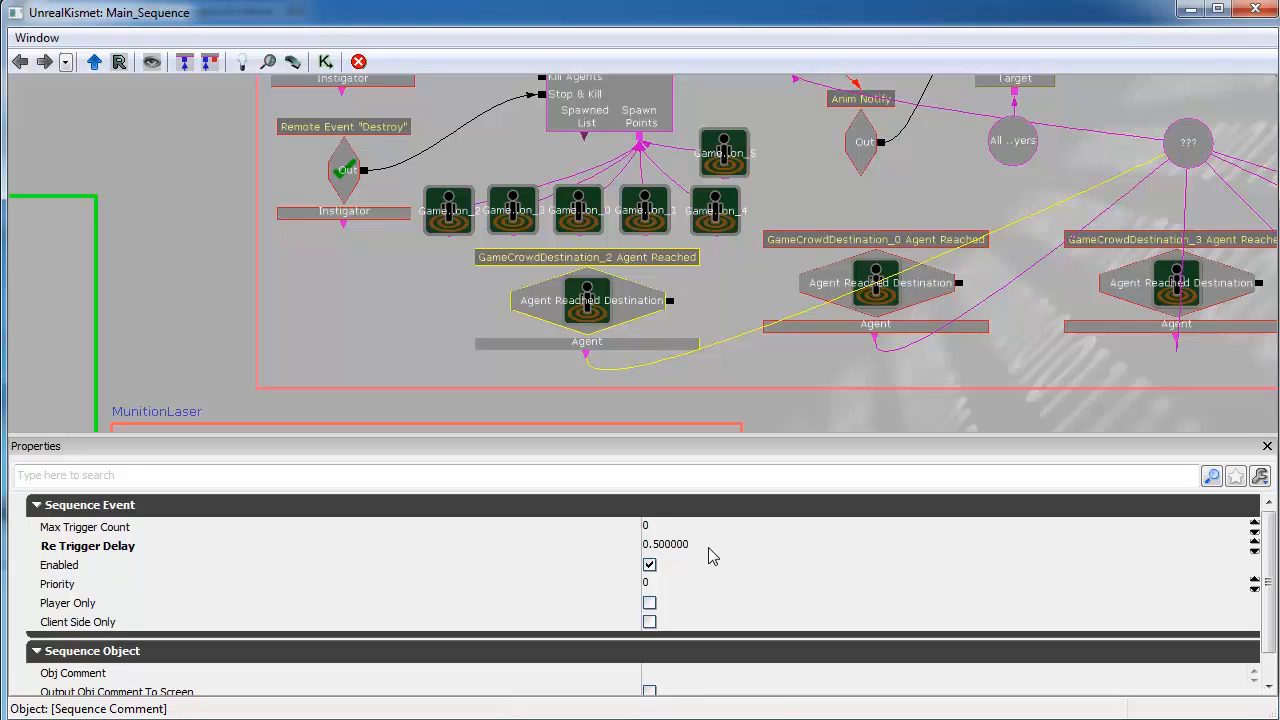
{"action": "left_click", "coordinate": [355, 305]}
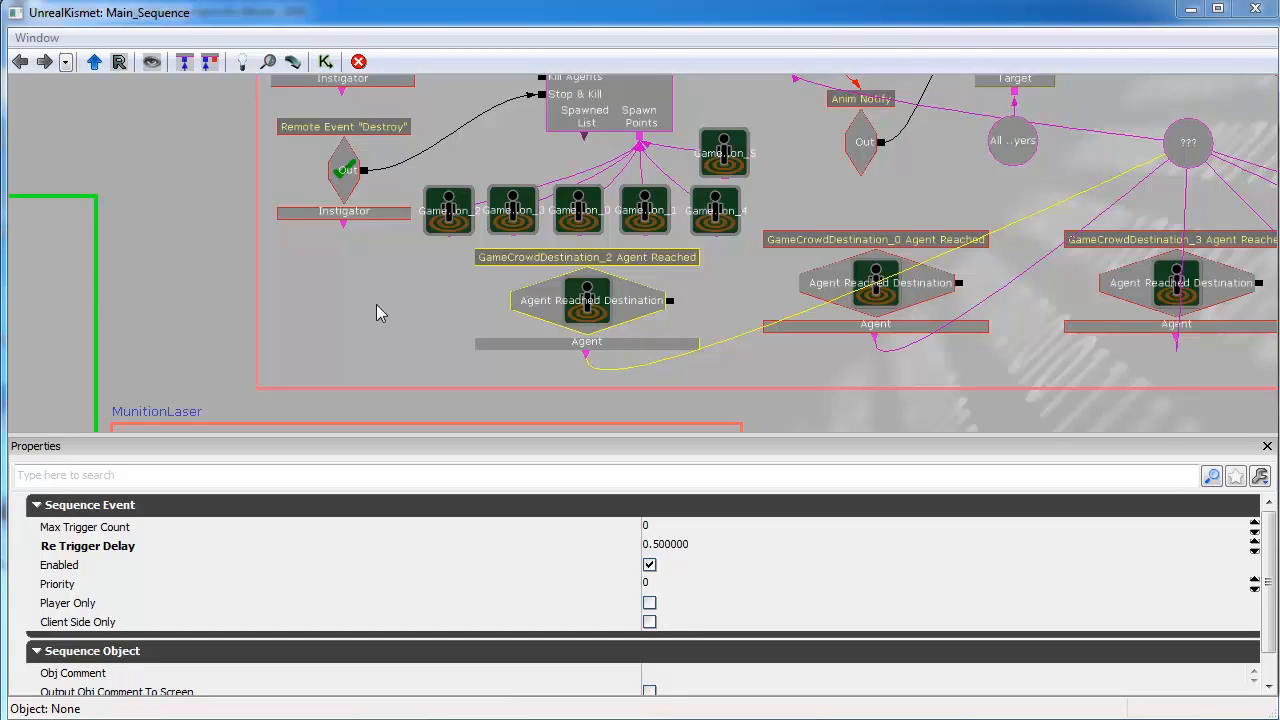
{"action": "left_click", "coordinate": [459, 222]}
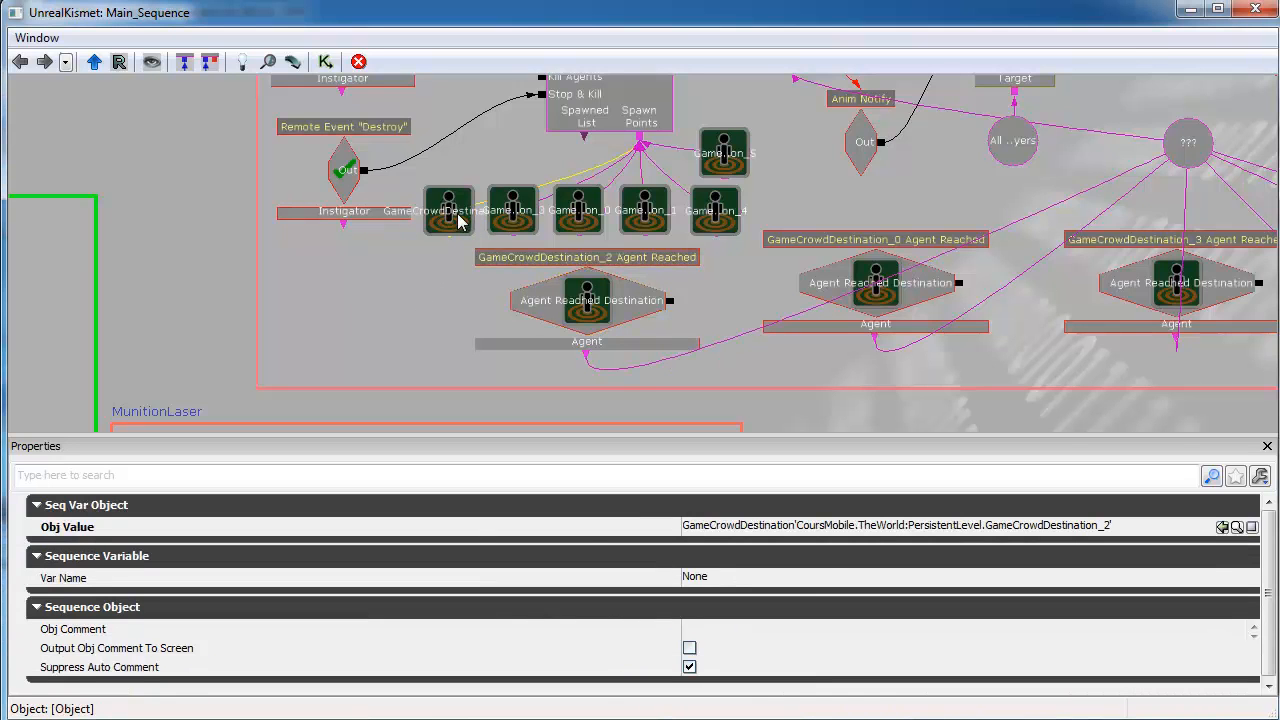
Locate the GameCrowdDestination_2 spawn point in the CoursMobile level view.
{"action": "left_click", "coordinate": [1190, 10]}
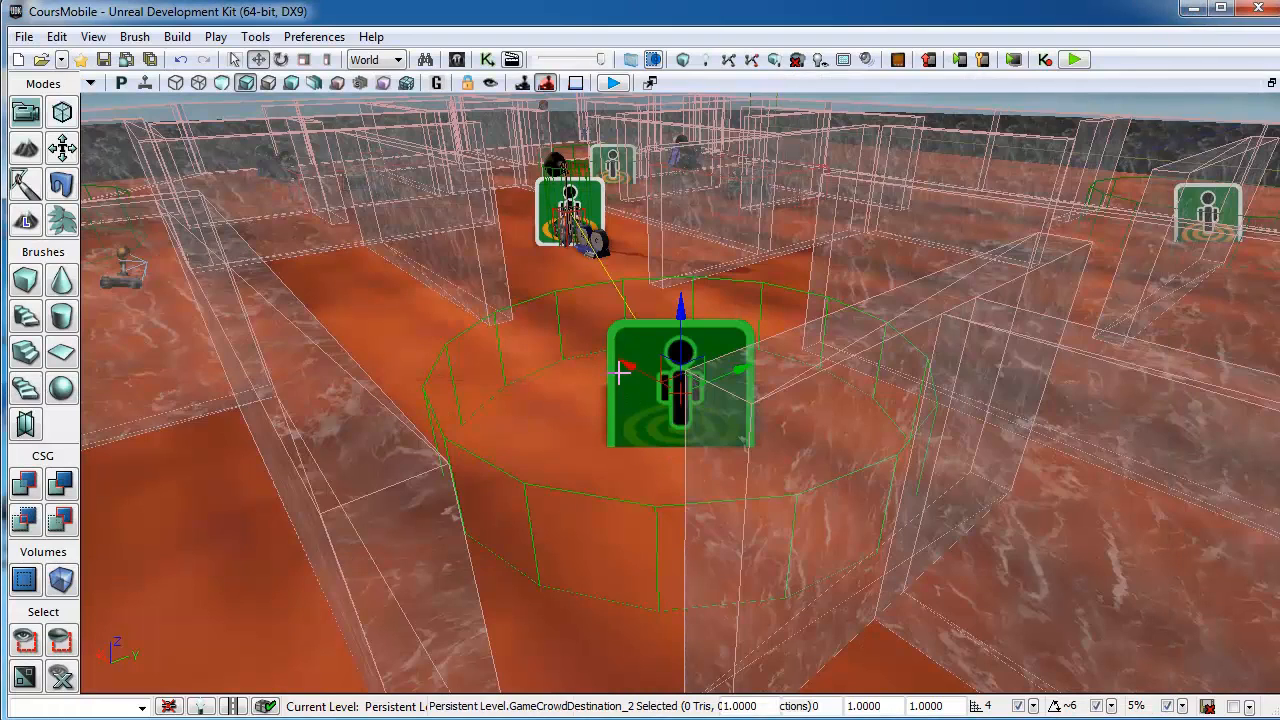
{"action": "double_click", "coordinate": [622, 396]}
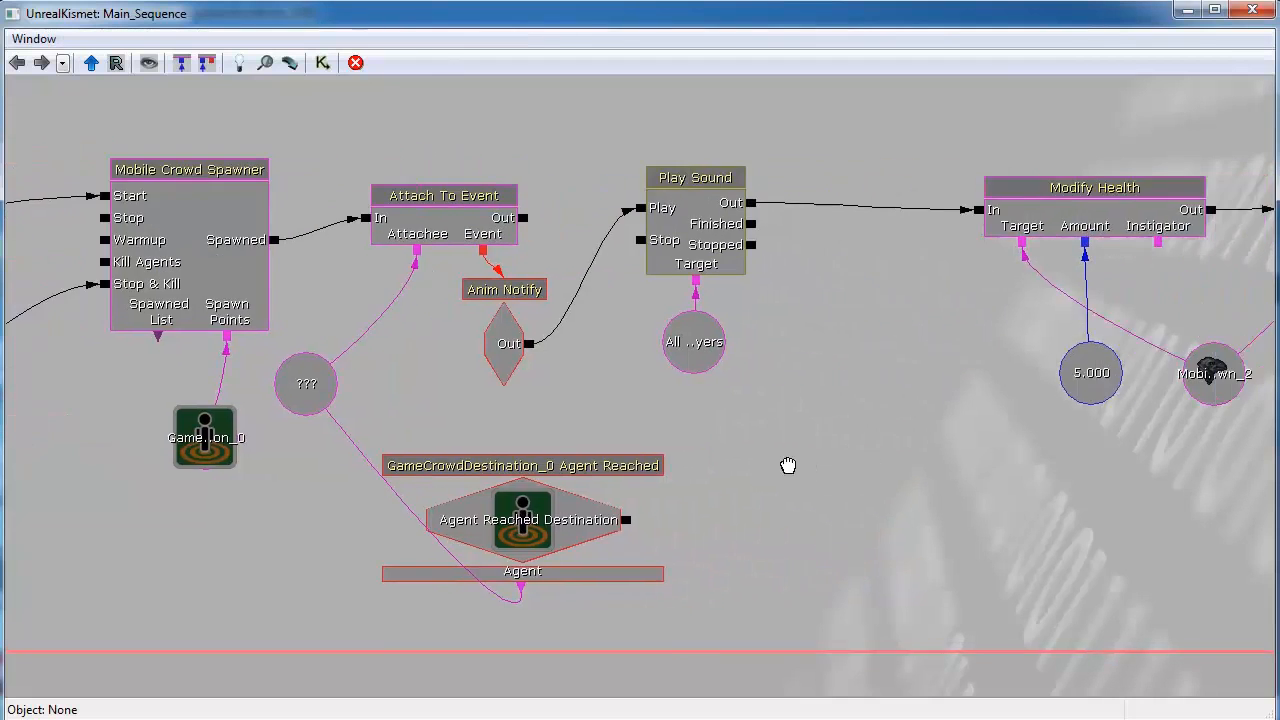
Trace the enemy logic from Modify Health through Get Property to the AffichageCoeur activation and its matching remote event.
{"action": "left_click_drag", "start_coordinate": [789, 463], "coordinate": [1, 491]}
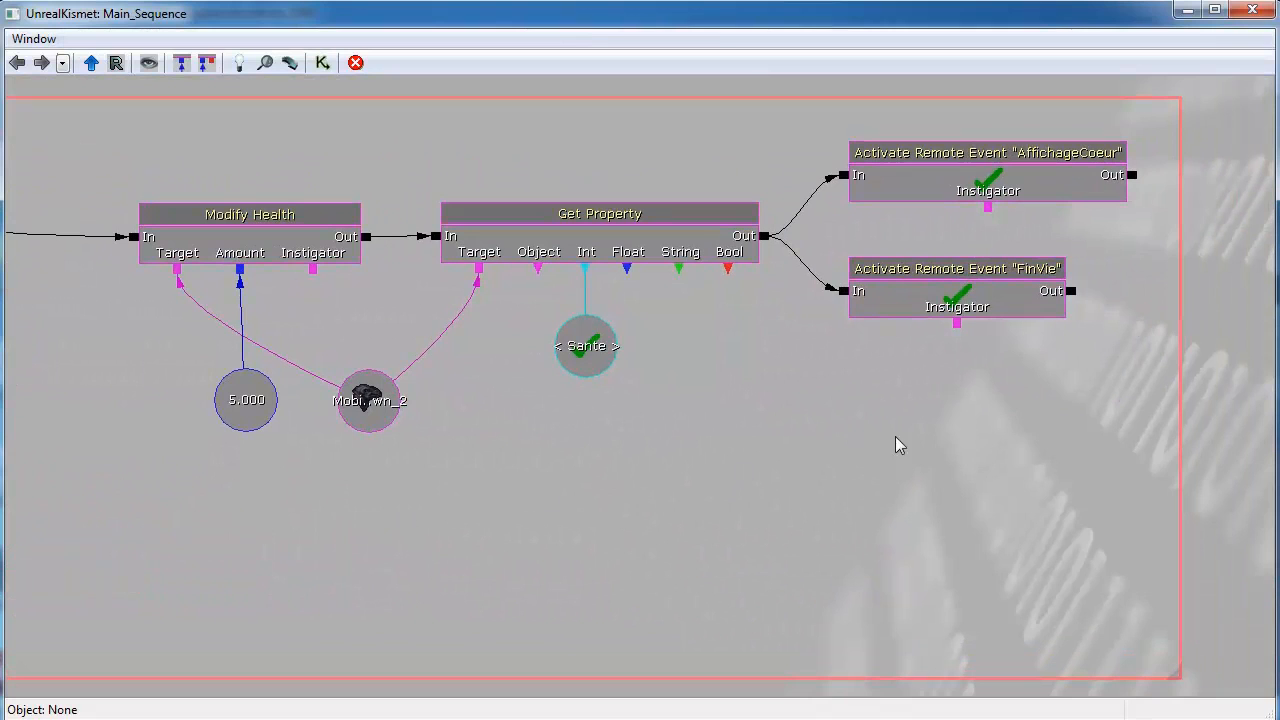
{"action": "left_click_drag", "start_coordinate": [897, 445], "coordinate": [571, 442]}
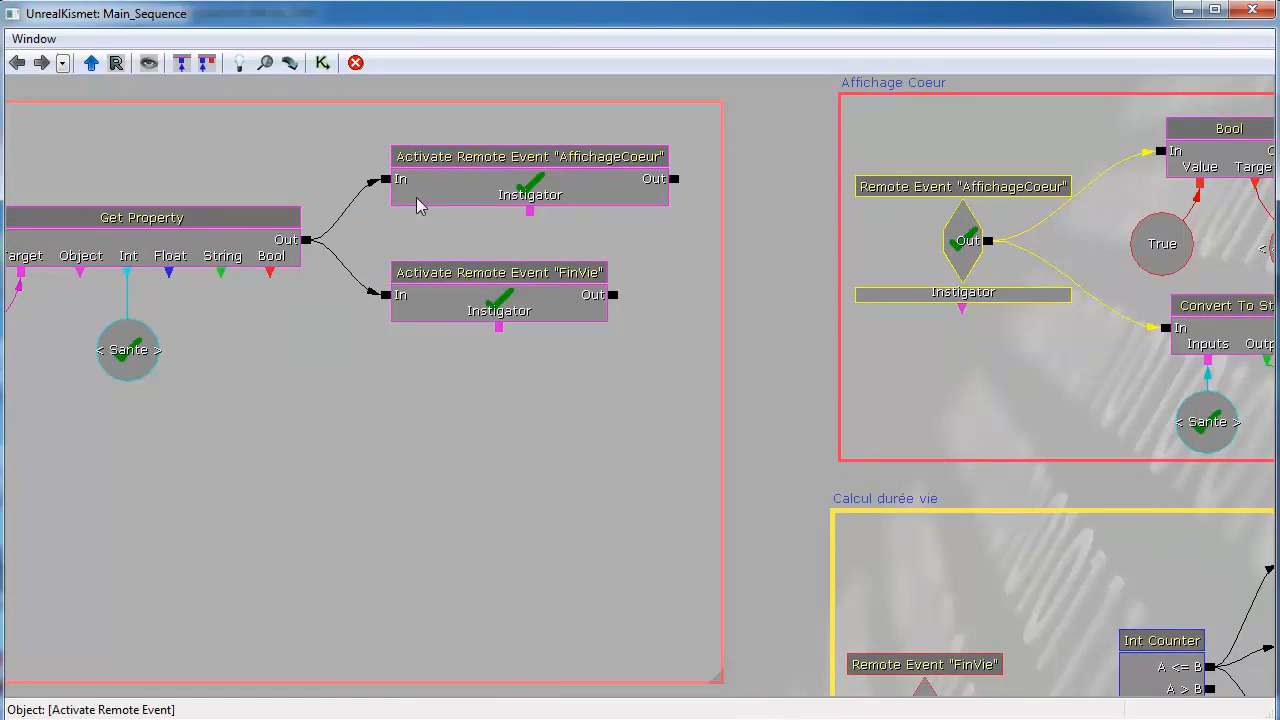
{"action": "left_click", "coordinate": [474, 182]}
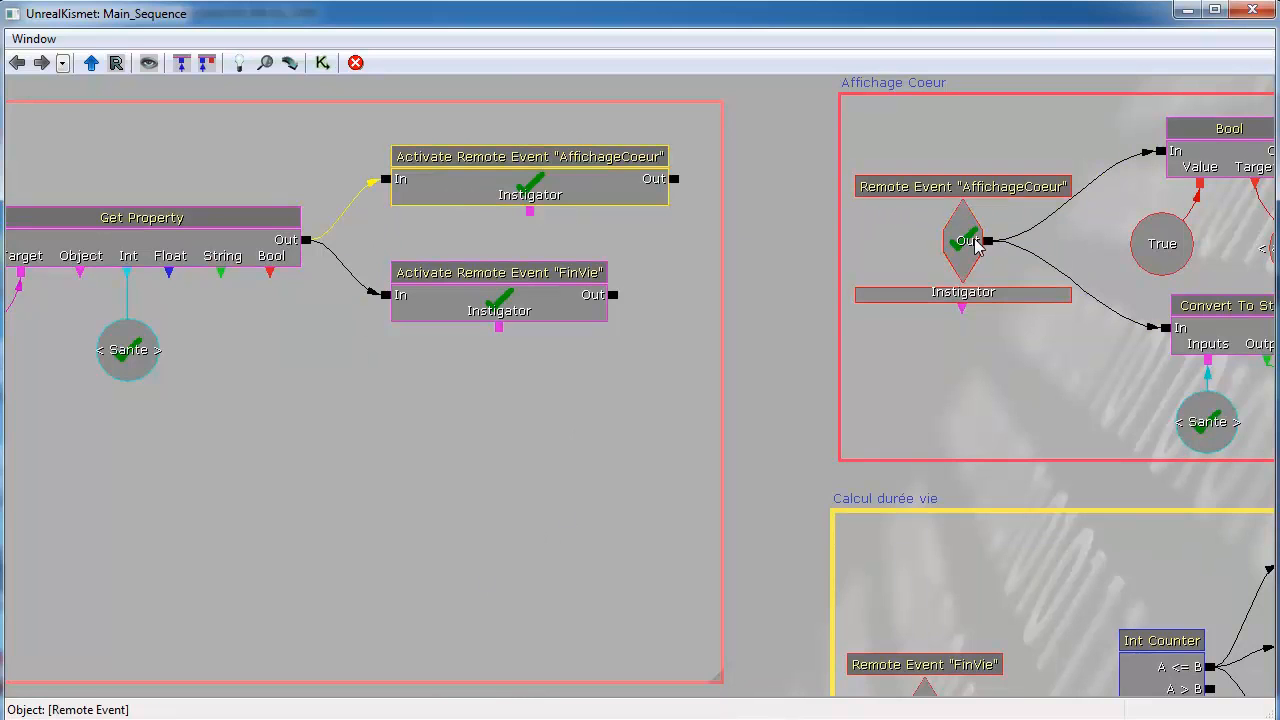
{"action": "left_click", "coordinate": [975, 248]}
{"action": "left_click_drag", "start_coordinate": [811, 262], "coordinate": [121, 272]}
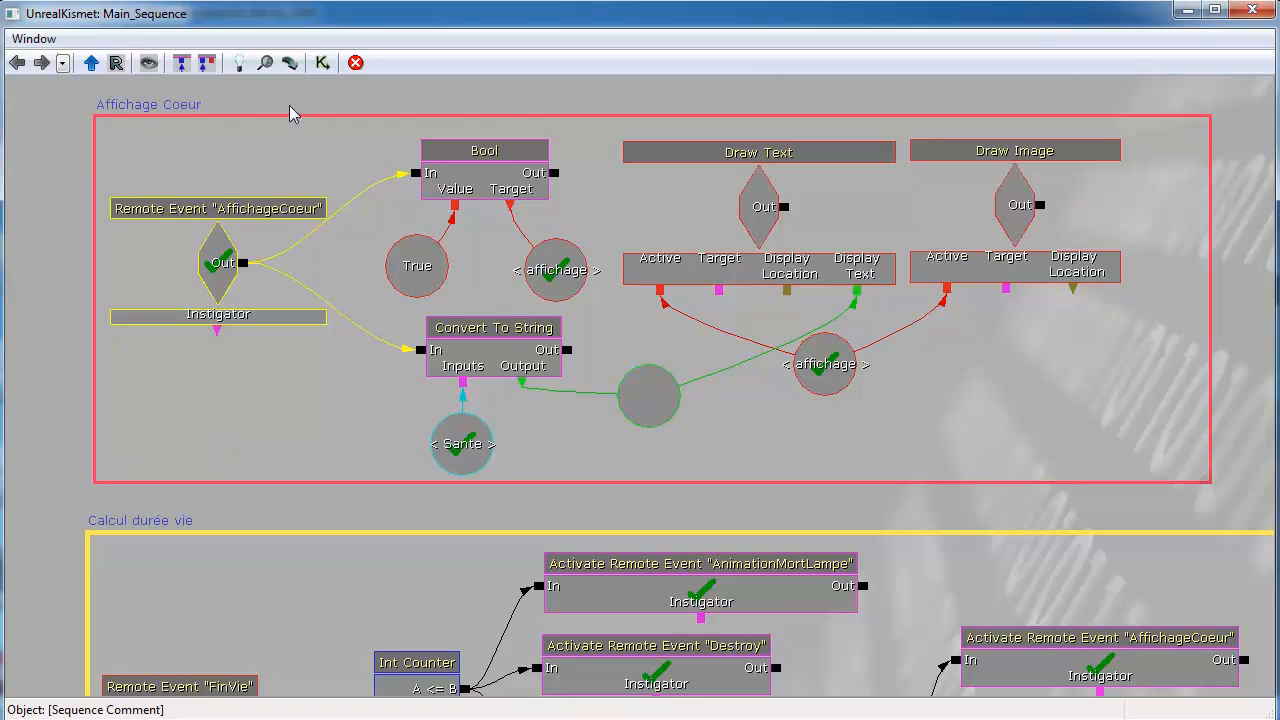
Compare the FinVie activation after Get Property with the FinVie remote event that starts the Calcul durée vie block.
{"action": "left_click_drag", "start_coordinate": [26, 420], "coordinate": [3, 104]}
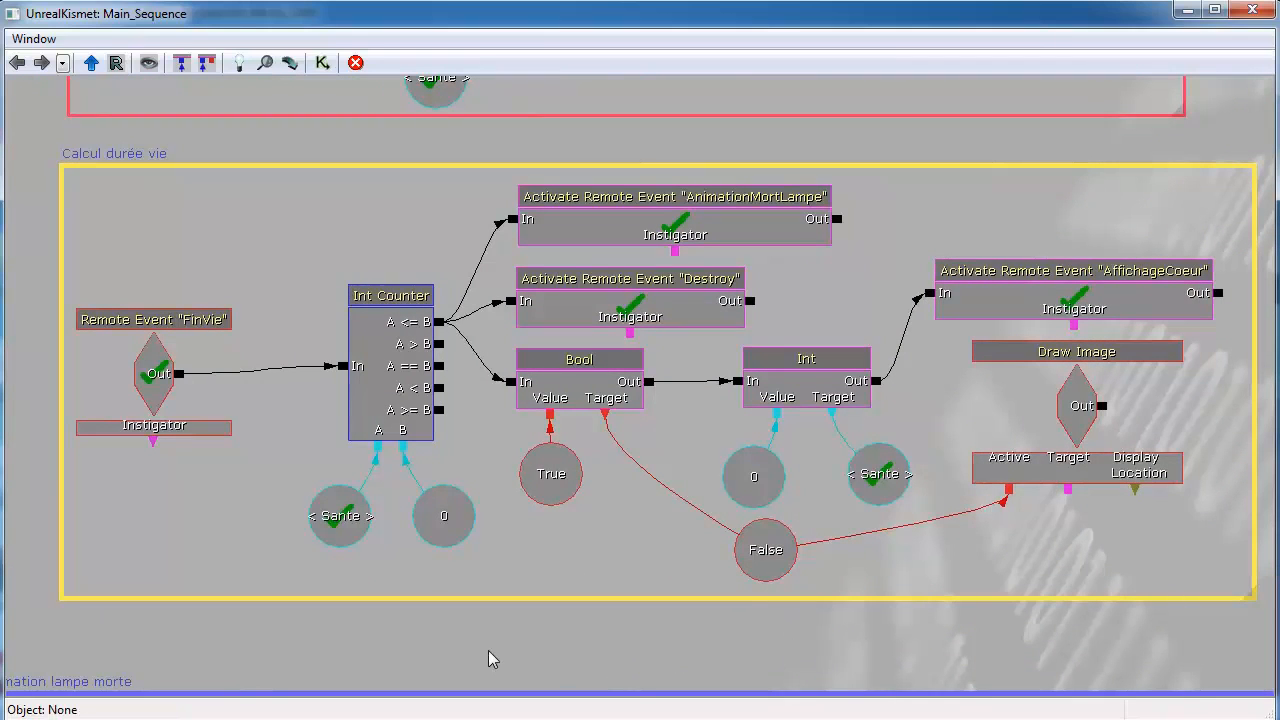
{"action": "left_click_drag", "start_coordinate": [490, 660], "coordinate": [907, 665]}
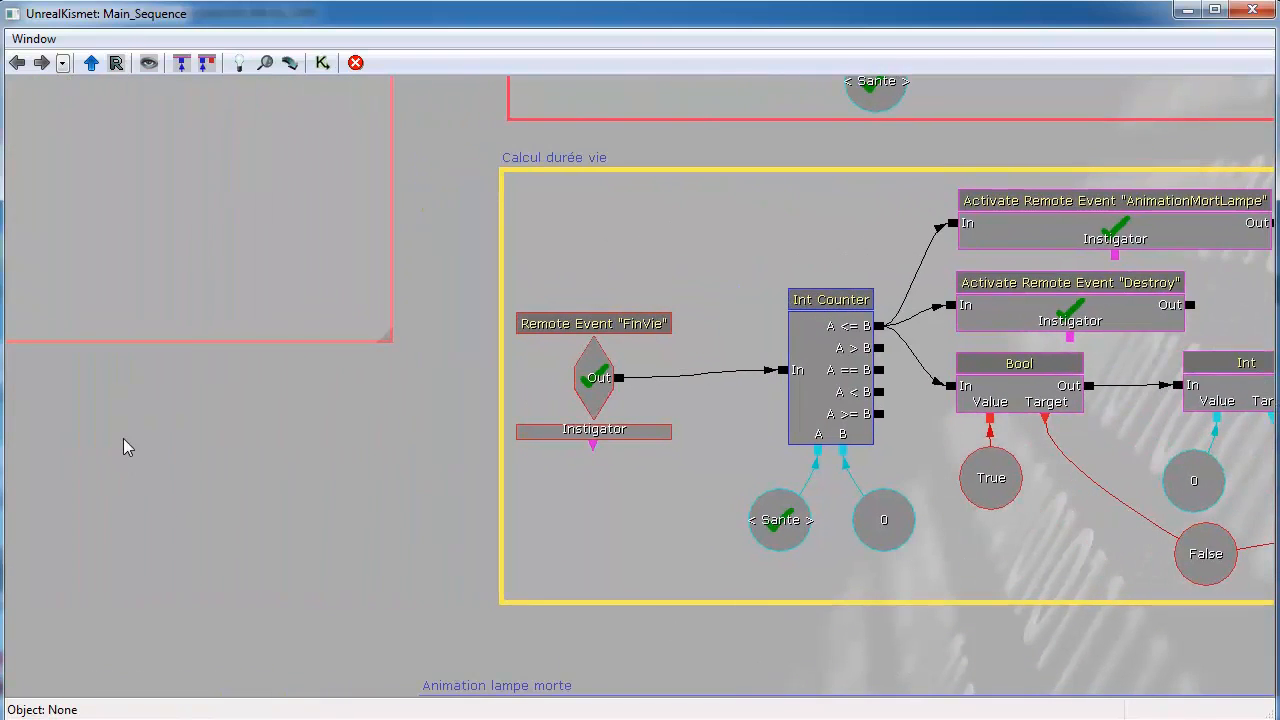
{"action": "left_click_drag", "start_coordinate": [123, 443], "coordinate": [551, 611]}
{"action": "left_click_drag", "start_coordinate": [497, 260], "coordinate": [465, 421]}
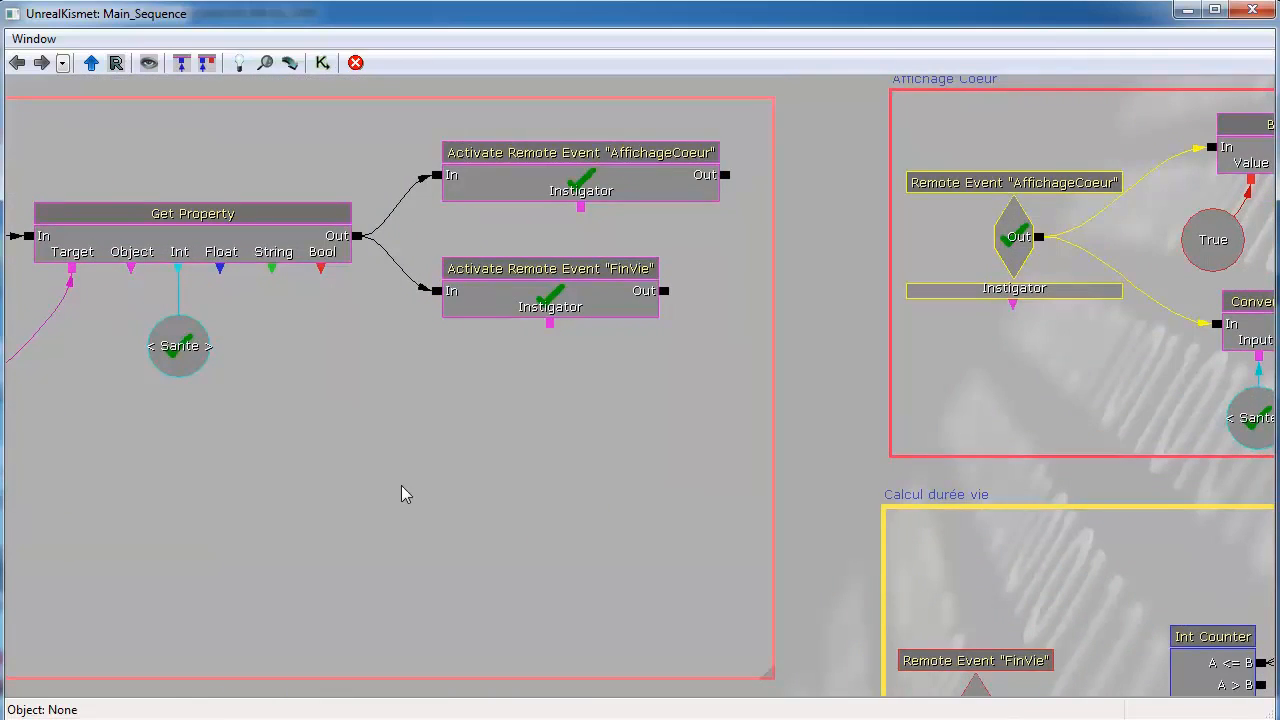
{"action": "left_click_drag", "start_coordinate": [523, 526], "coordinate": [474, 440]}
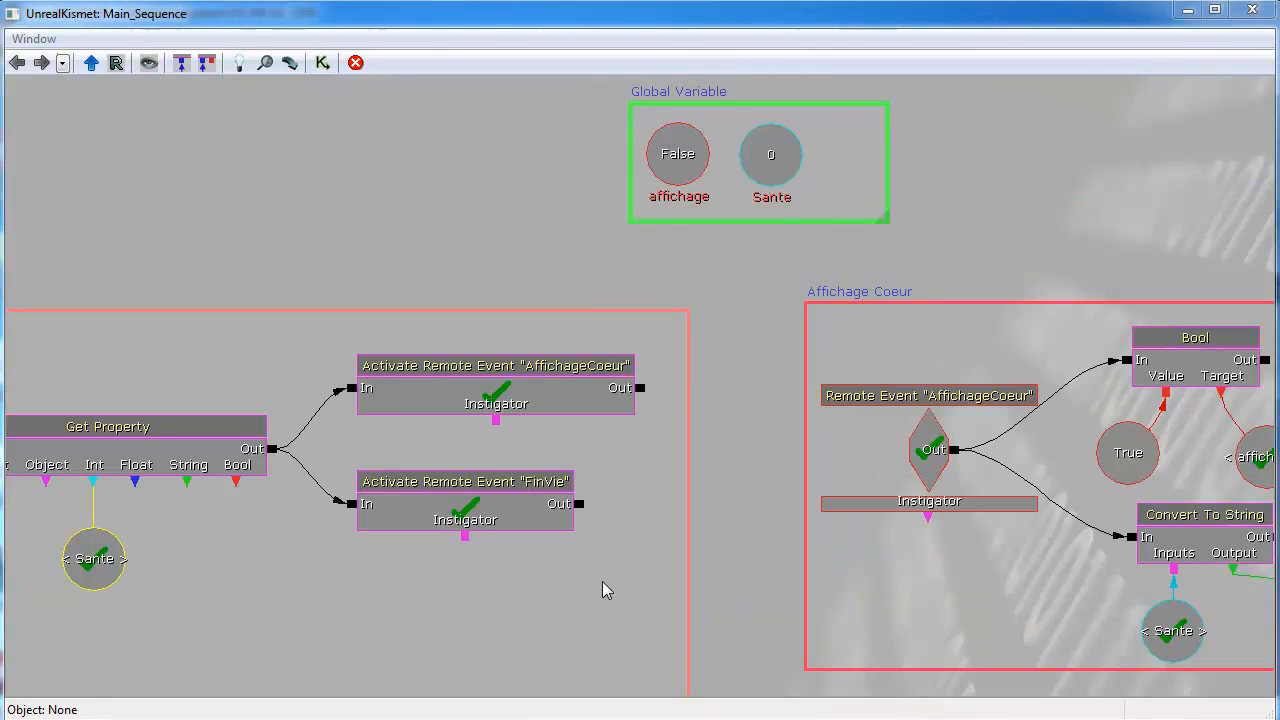
{"action": "left_click_drag", "start_coordinate": [602, 581], "coordinate": [12, 120]}
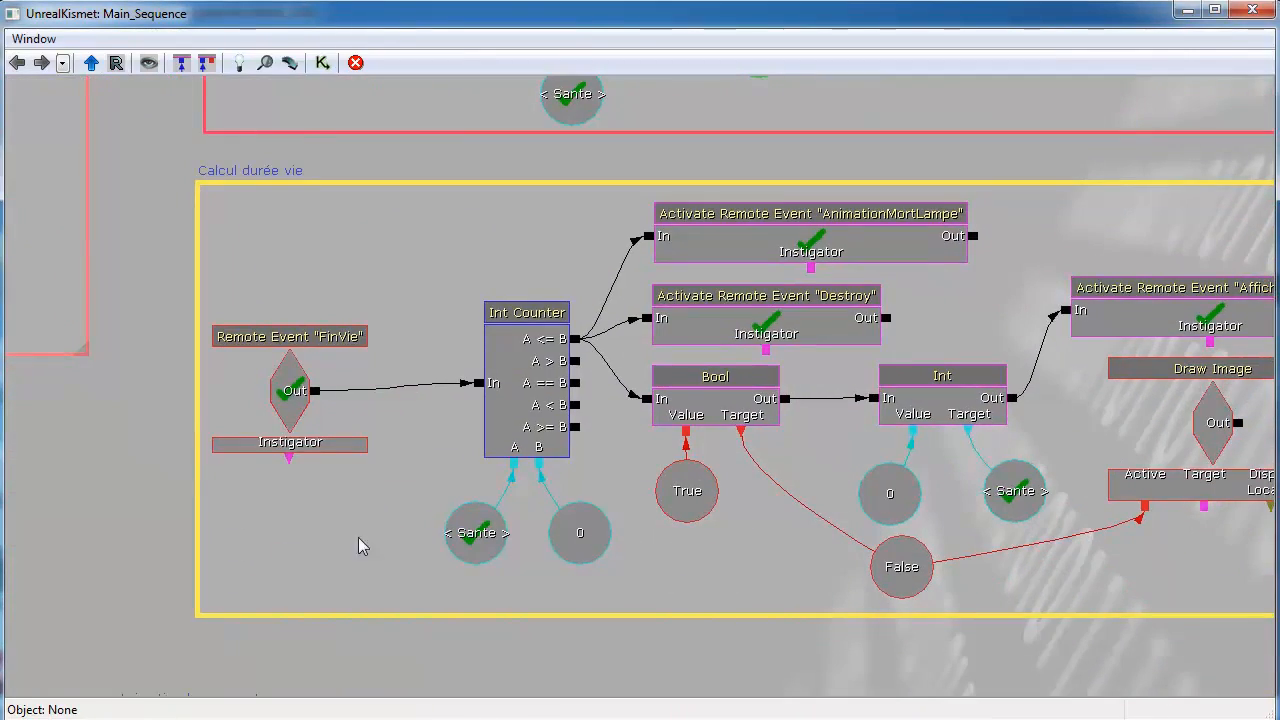
{"action": "left_click_drag", "start_coordinate": [154, 146], "coordinate": [997, 535]}
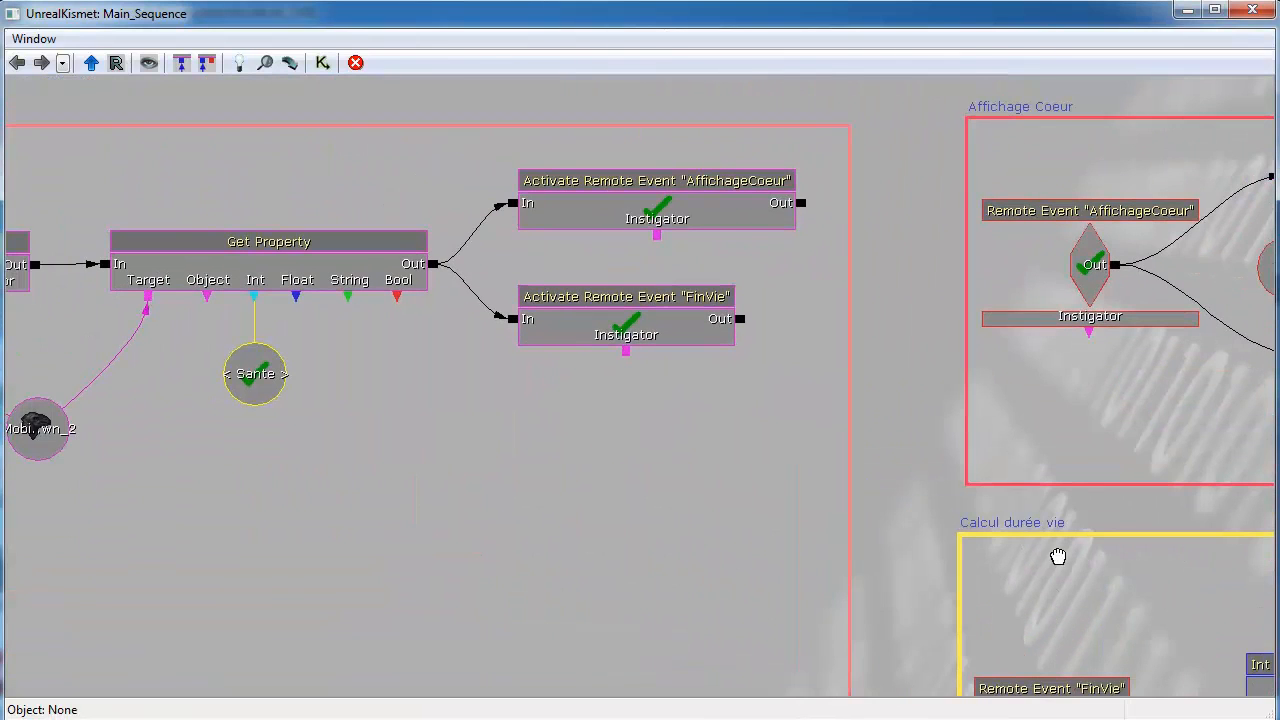
Examine the affichage and Sante global variables and where the Get Property action and the Affichage Coeur block use them.
{"action": "left_click_drag", "start_coordinate": [431, 460], "coordinate": [440, 583]}
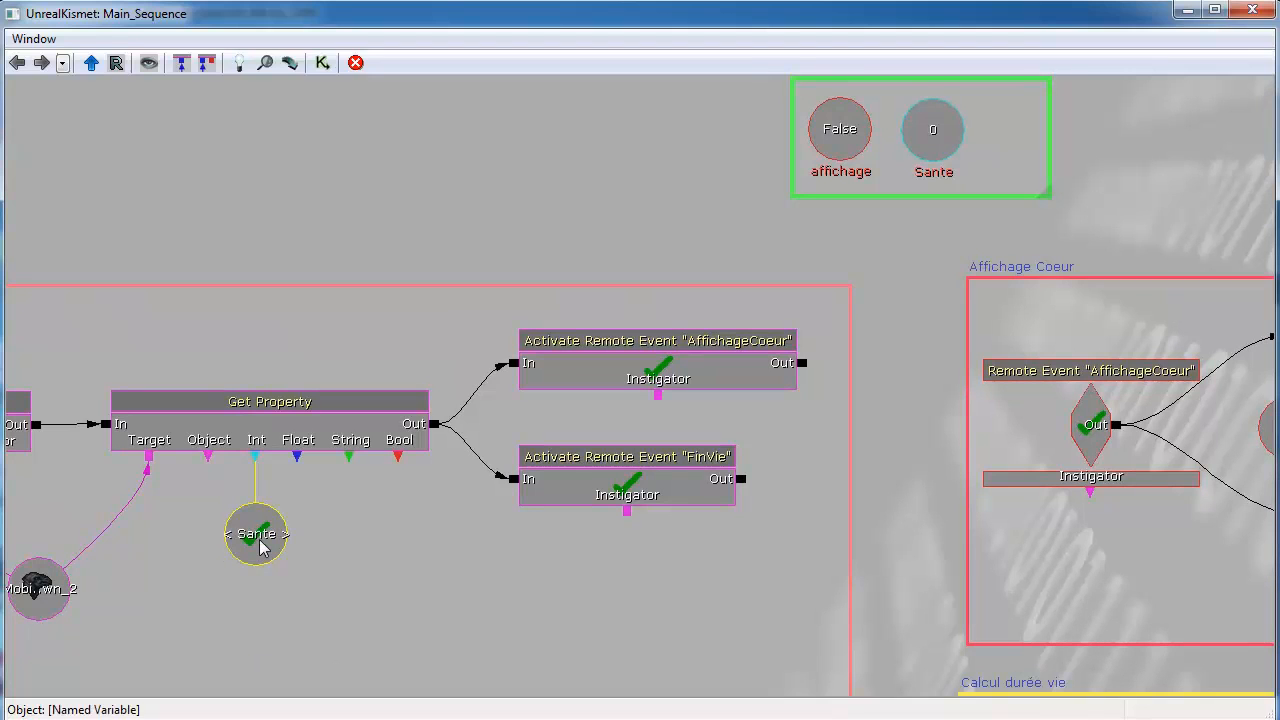
{"action": "left_click_drag", "start_coordinate": [892, 250], "coordinate": [877, 283]}
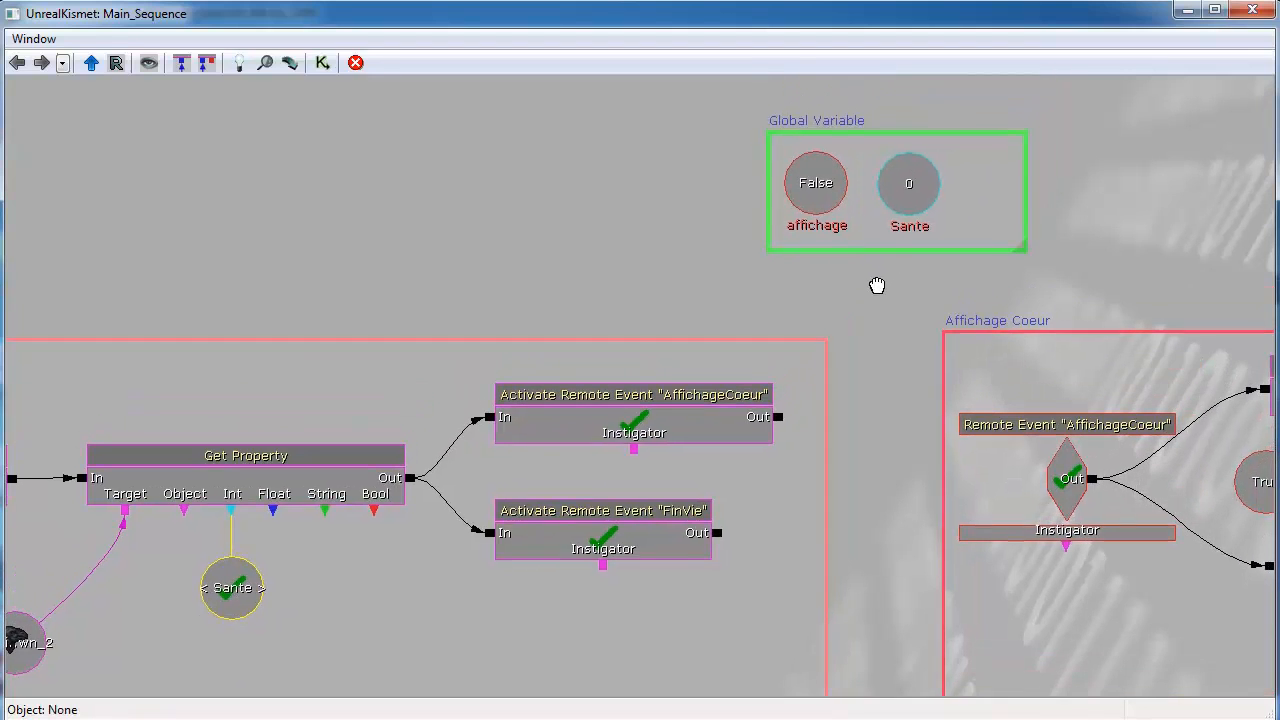
{"action": "left_click", "coordinate": [909, 190]}
{"action": "left_click", "coordinate": [811, 190]}
{"action": "left_click", "coordinate": [893, 182]}
{"action": "left_click_drag", "start_coordinate": [570, 229], "coordinate": [19, 151]}
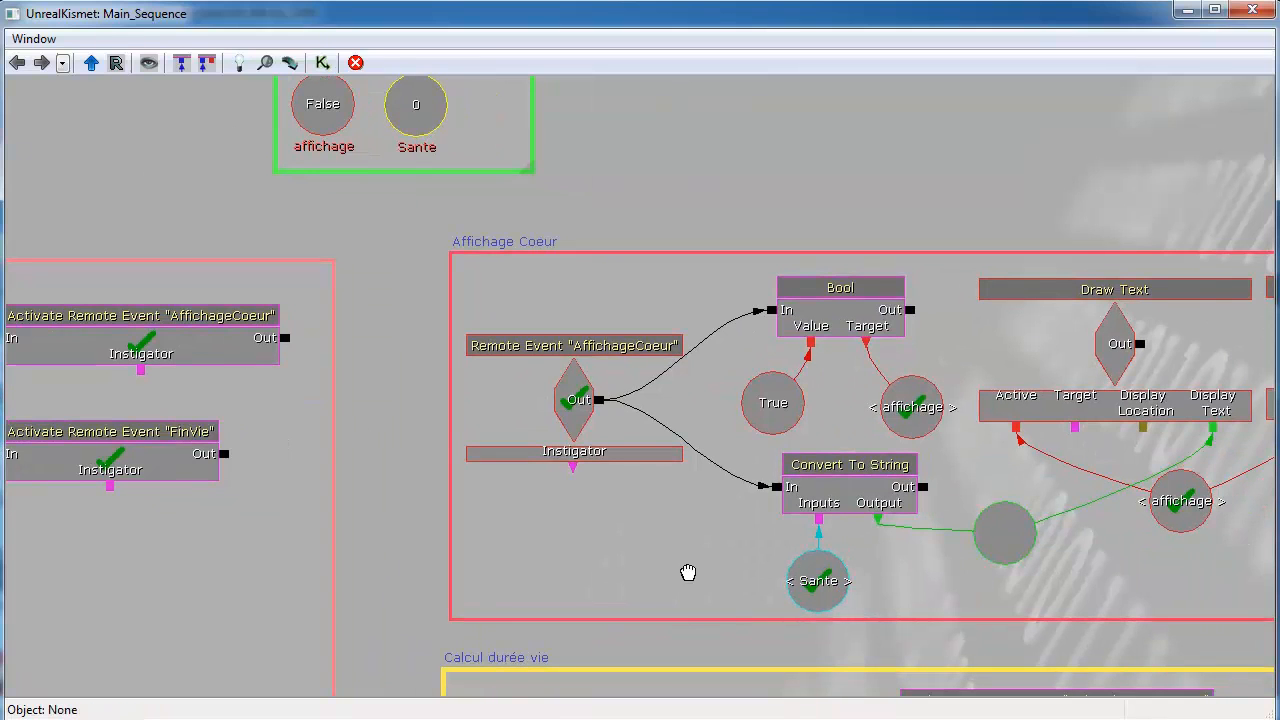
{"action": "left_click_drag", "start_coordinate": [688, 572], "coordinate": [549, 571]}
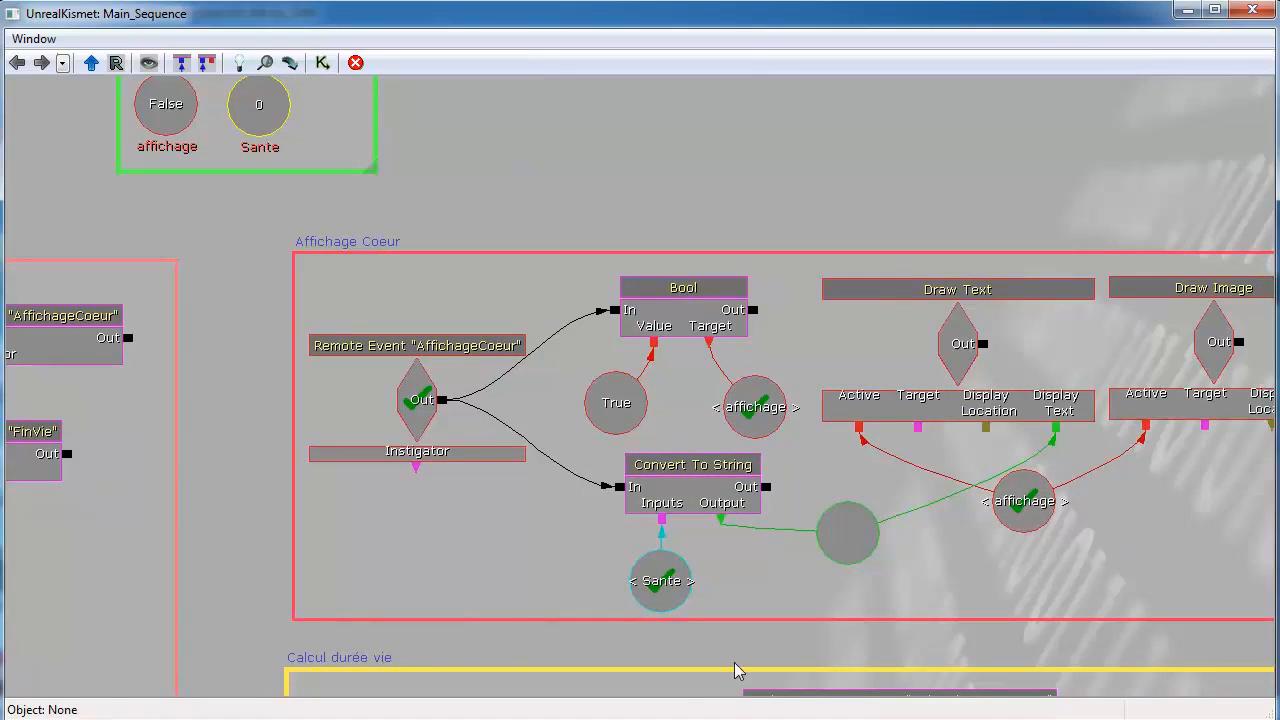
Examine the Int Counter in the Calcul durée vie block and the AnimationMortLampe and Destroy activations it triggers.
{"action": "left_click_drag", "start_coordinate": [253, 600], "coordinate": [364, 135]}
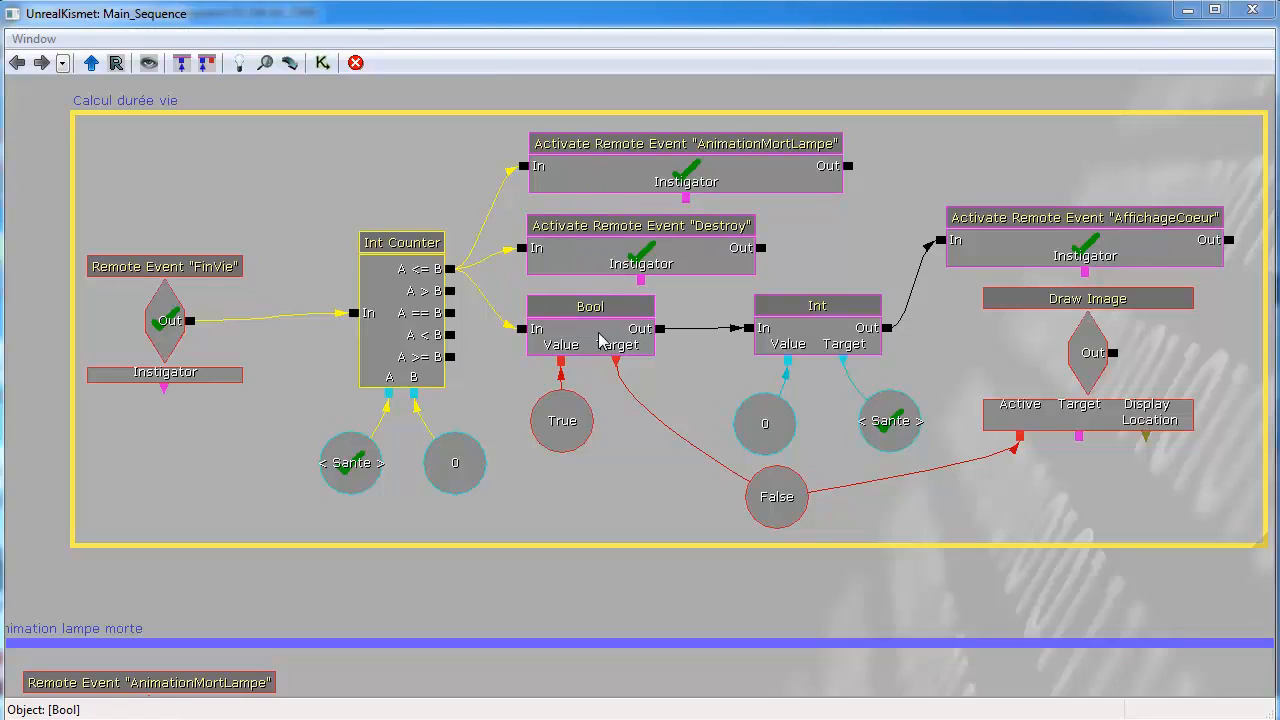
{"action": "left_click", "coordinate": [604, 172]}
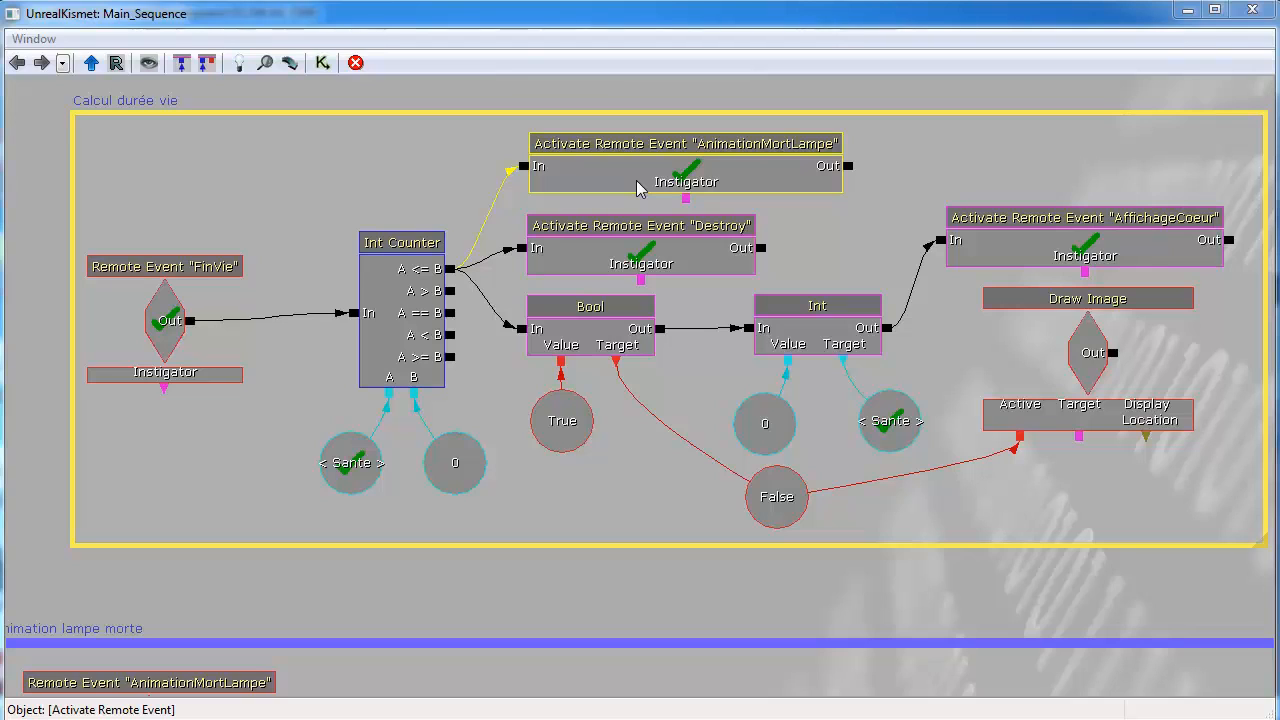
{"action": "left_click", "coordinate": [600, 257]}
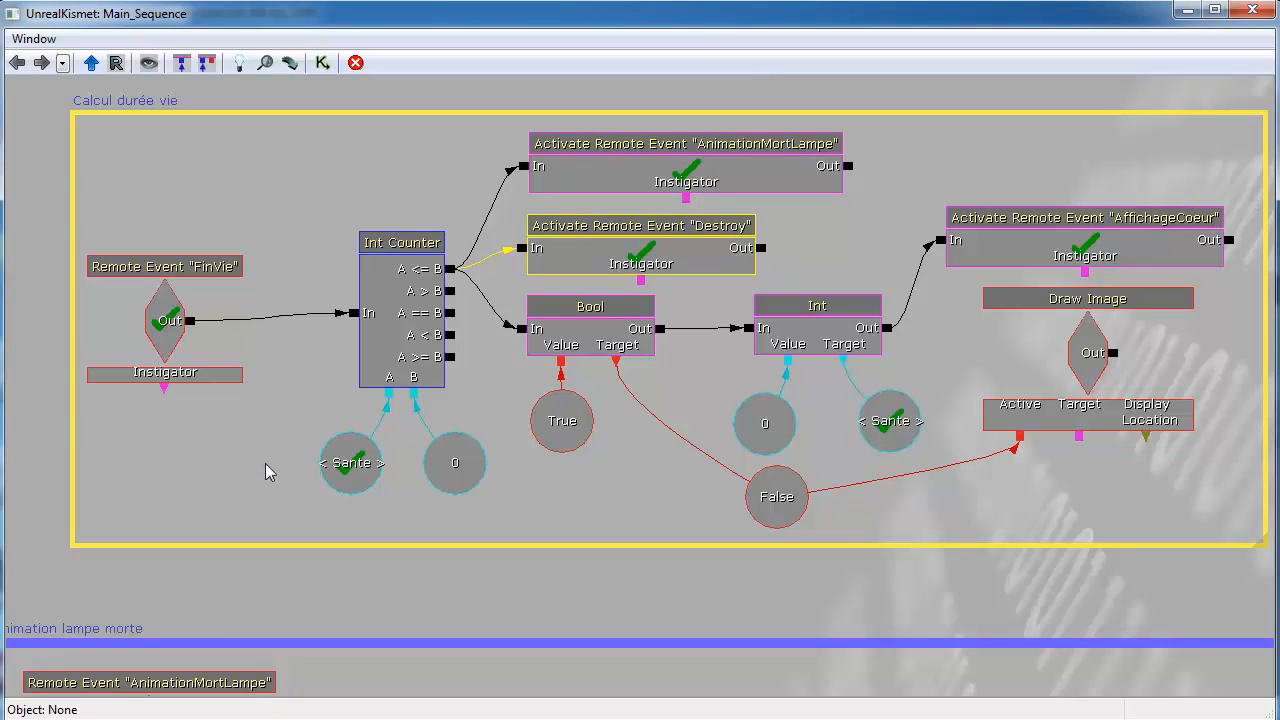
Trace the Destroy remote event back to the Stop & Kill input of the Mobile Crowd Spawner in the Ennemie block.
{"action": "left_click_drag", "start_coordinate": [266, 471], "coordinate": [826, 445]}
{"action": "left_click_drag", "start_coordinate": [310, 405], "coordinate": [915, 594]}
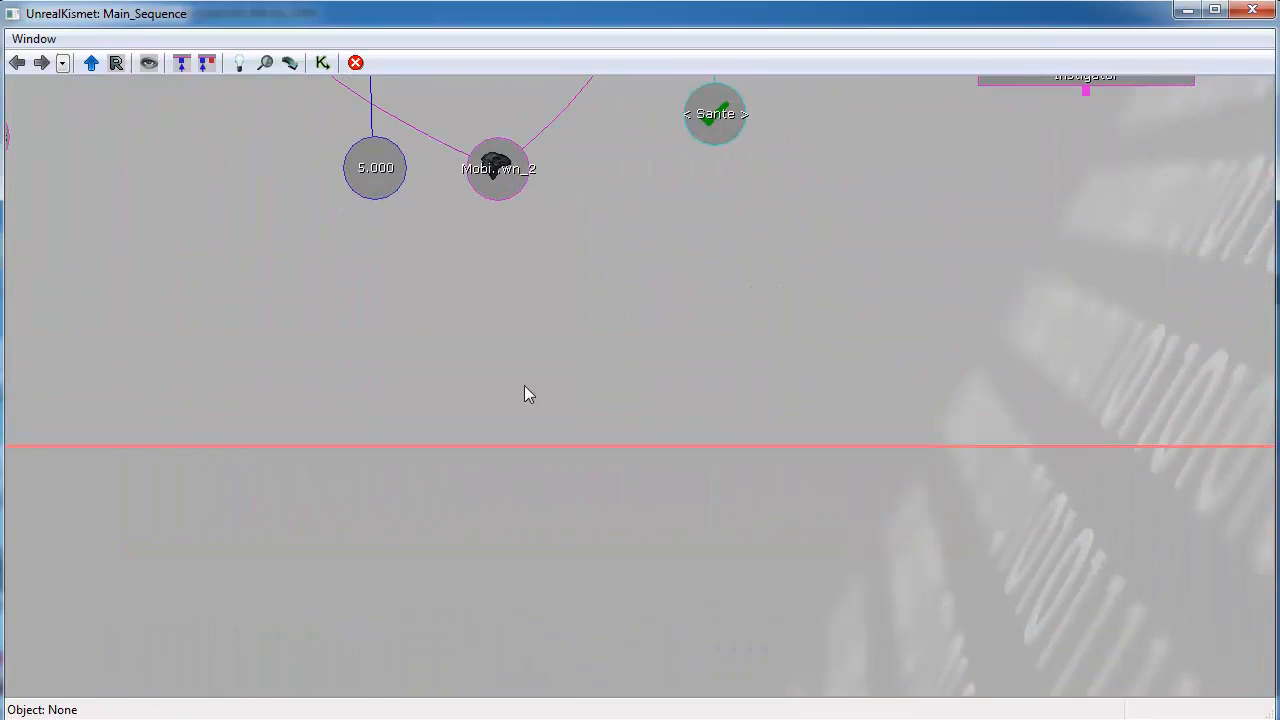
{"action": "mouse_move", "coordinate": [289, 325]}
{"action": "left_mouse_down"}
{"action": "mouse_move", "coordinate": [349, 391]}
{"action": "mouse_move", "coordinate": [788, 656]}
{"action": "left_mouse_up"}
{"action": "left_click_drag", "start_coordinate": [699, 481], "coordinate": [1168, 462]}
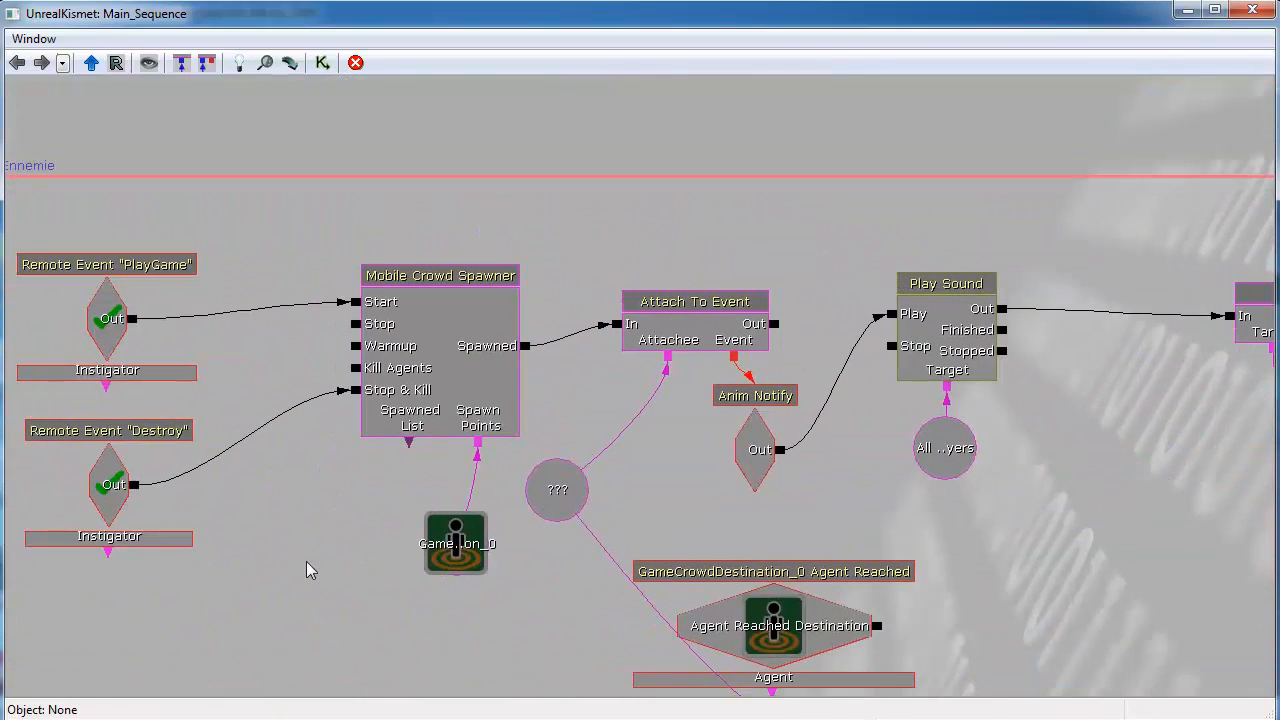
{"action": "left_click_drag", "start_coordinate": [227, 600], "coordinate": [391, 517]}
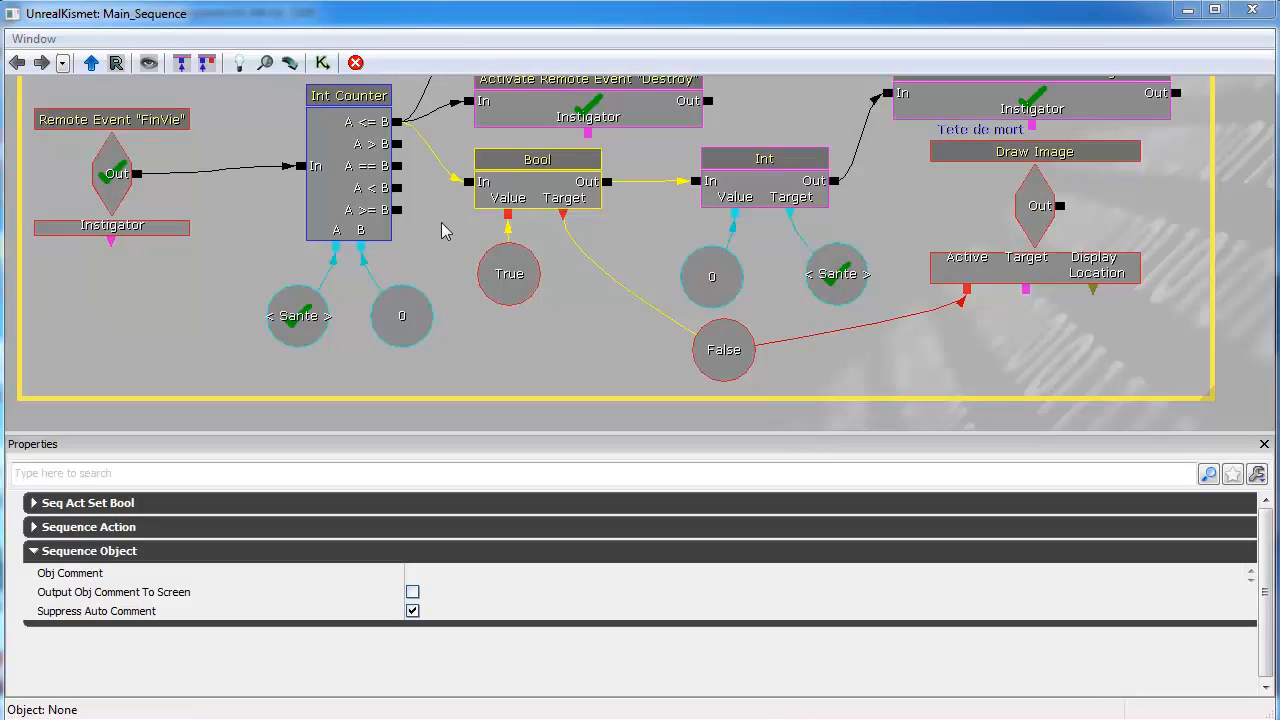
Inspect the Bool action in Calcul durée vie, its value and target variables, and the HUD settings of the Tete de mort Draw Image event.
{"action": "left_click", "coordinate": [522, 178]}
{"action": "left_click", "coordinate": [505, 278]}
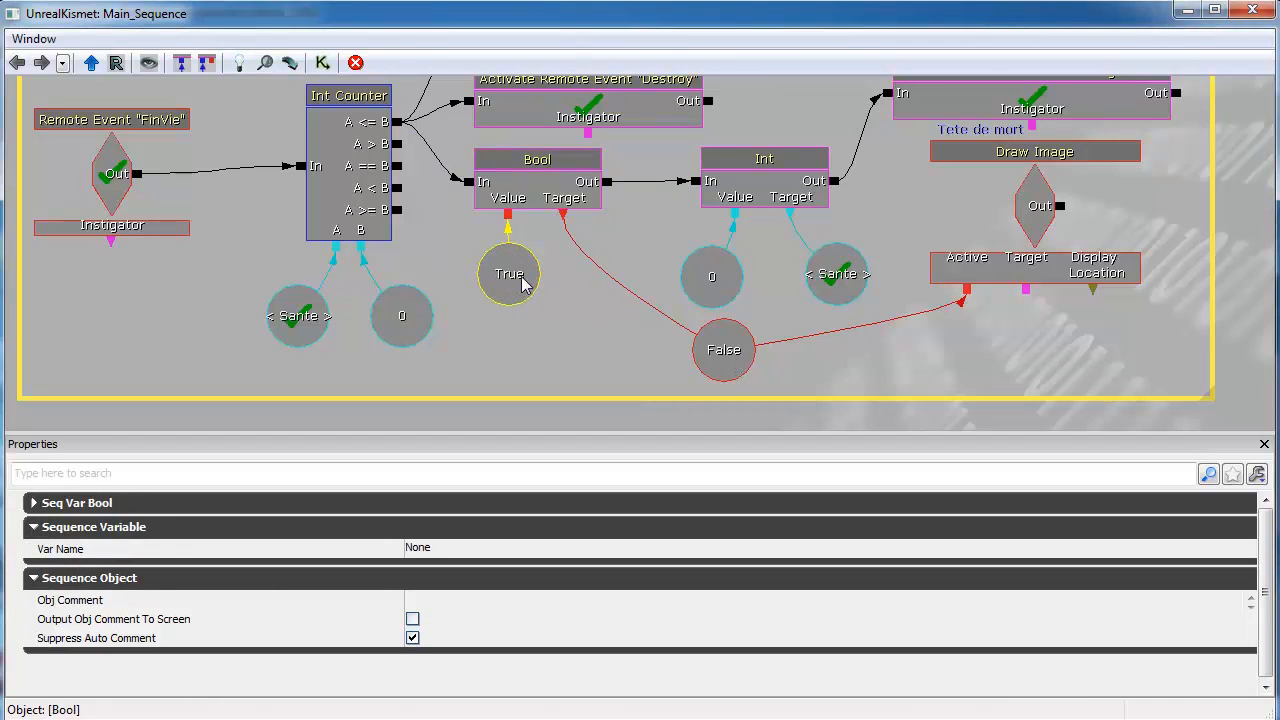
{"action": "left_click", "coordinate": [725, 354]}
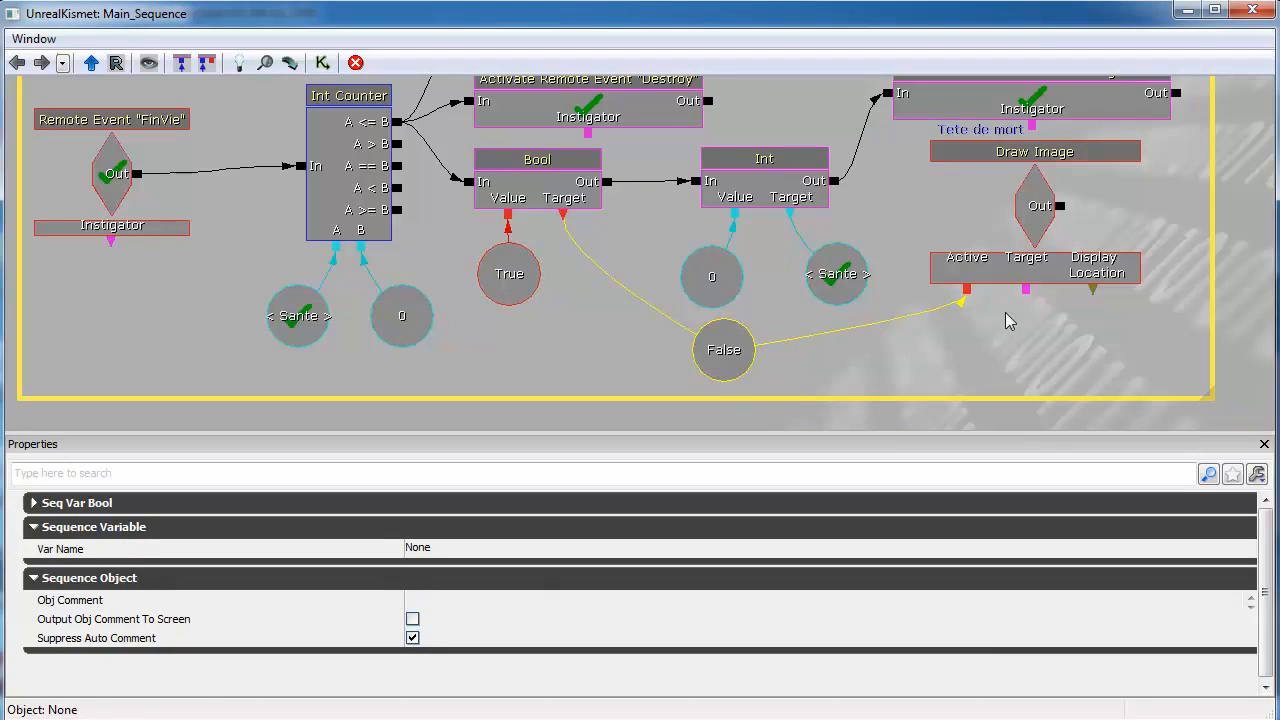
{"action": "left_click", "coordinate": [1040, 222]}
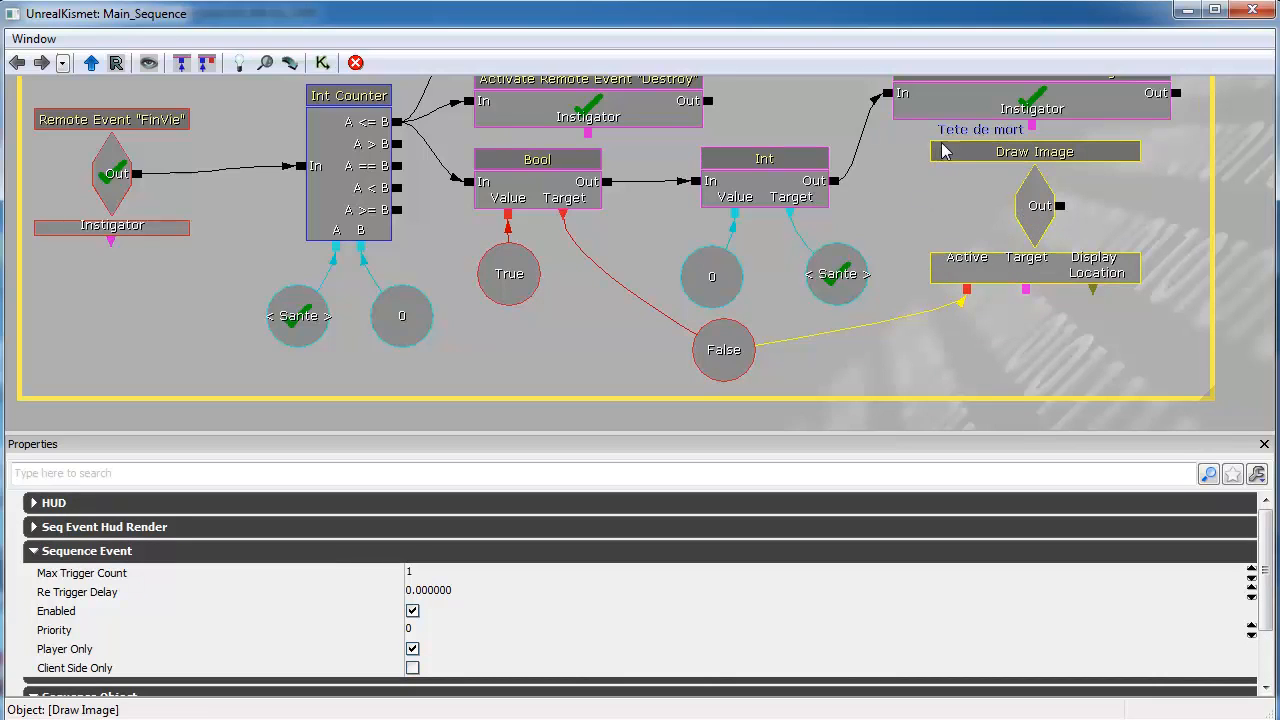
{"action": "left_click", "coordinate": [1037, 215]}
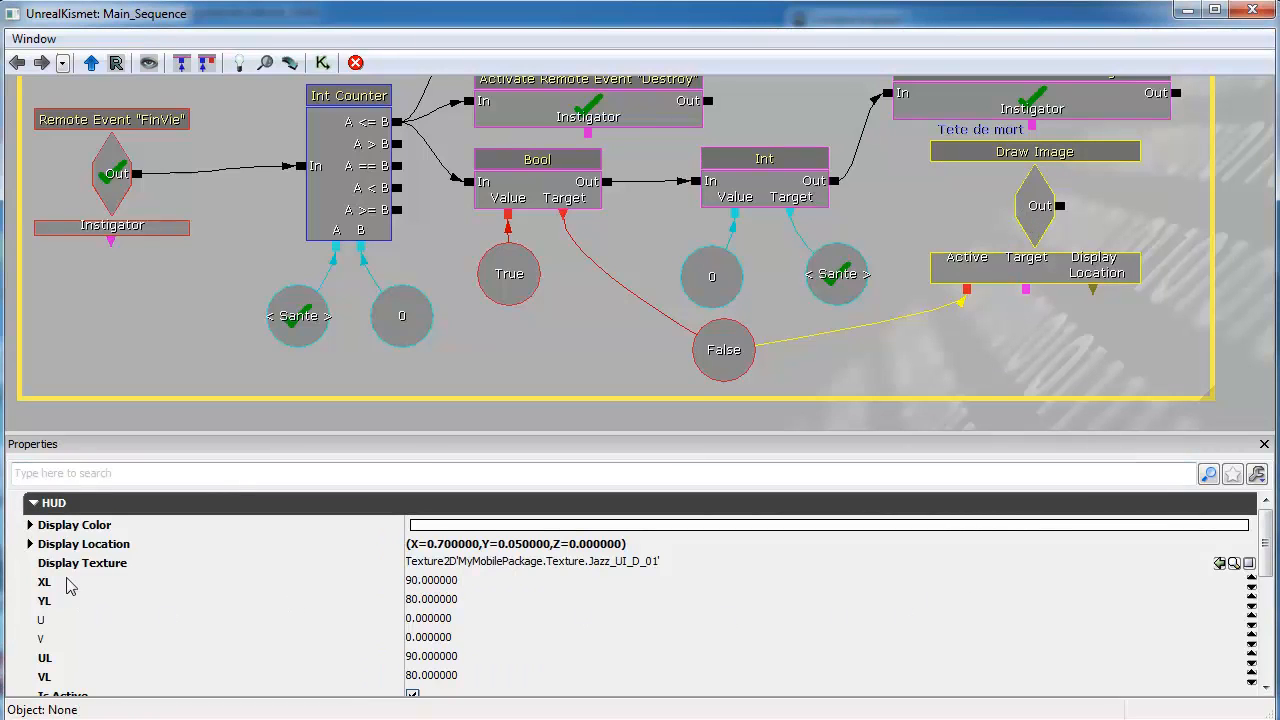
View the Jazz_UI_D_01 texture used by the Tete de mort Draw Image event and check its size and offset settings.
{"action": "left_click", "coordinate": [1234, 564]}
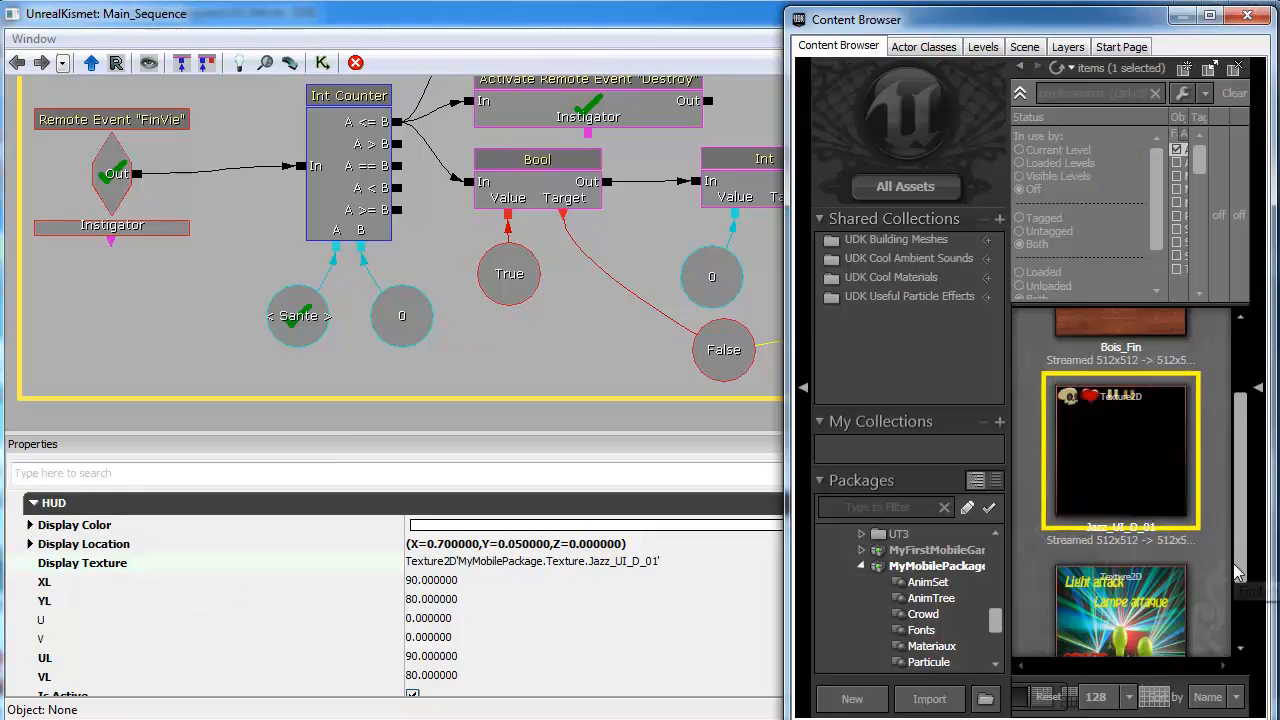
{"action": "double_click", "coordinate": [1118, 441]}
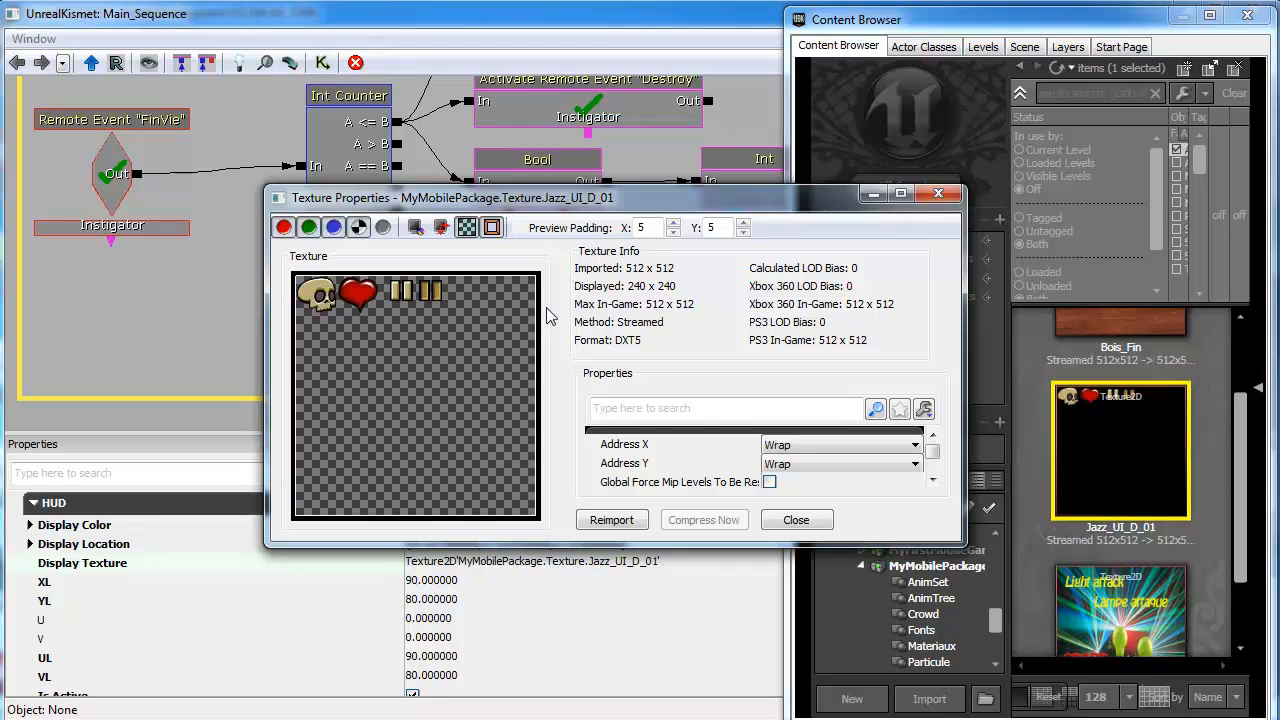
{"action": "left_click", "coordinate": [796, 520]}
{"action": "left_click", "coordinate": [1246, 18]}
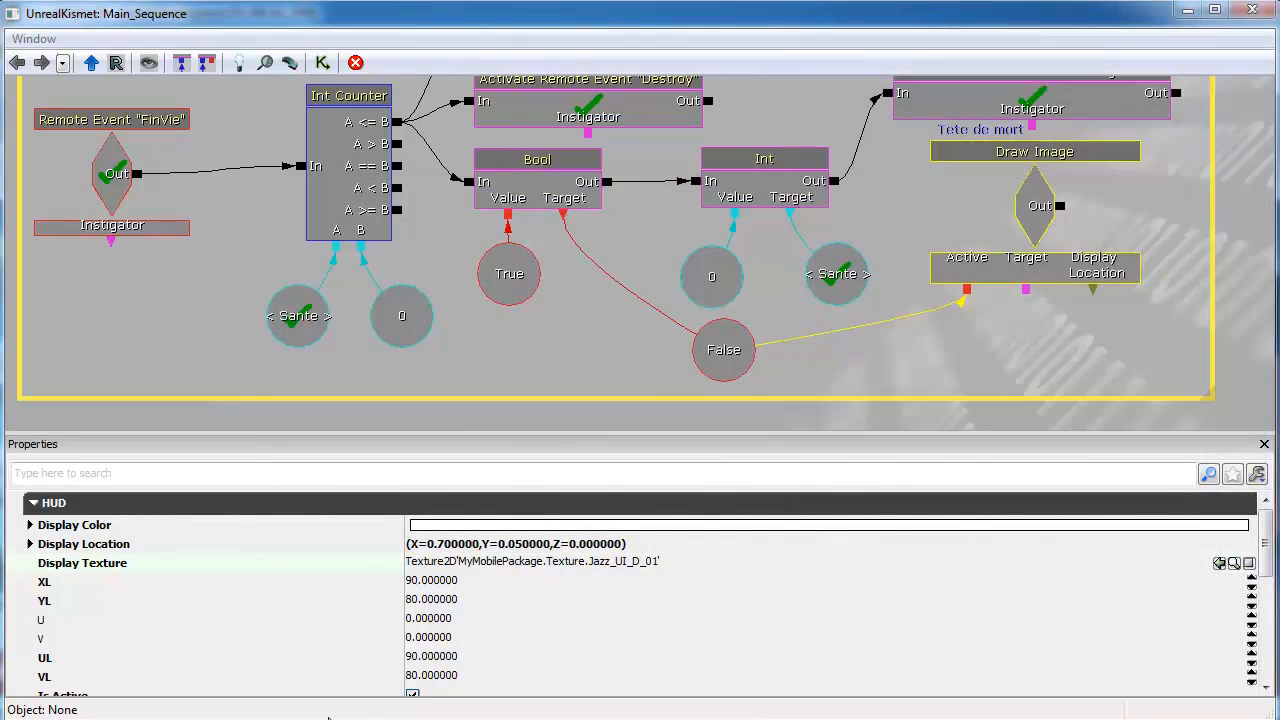
{"action": "left_click", "coordinate": [58, 624]}
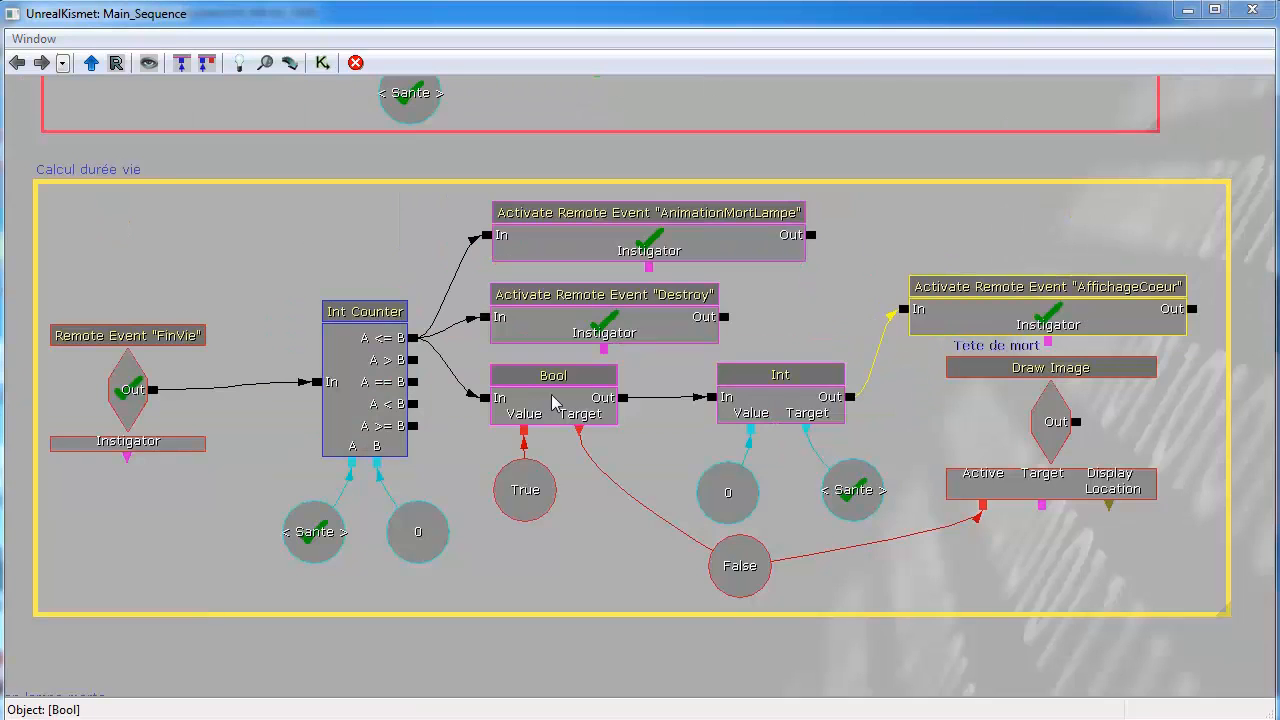
Review the Bool, Int and AffichageCoeur chain in Calcul durée vie, plus the AnimationMortLampe and Destroy activations.
{"action": "left_click", "coordinate": [552, 395]}
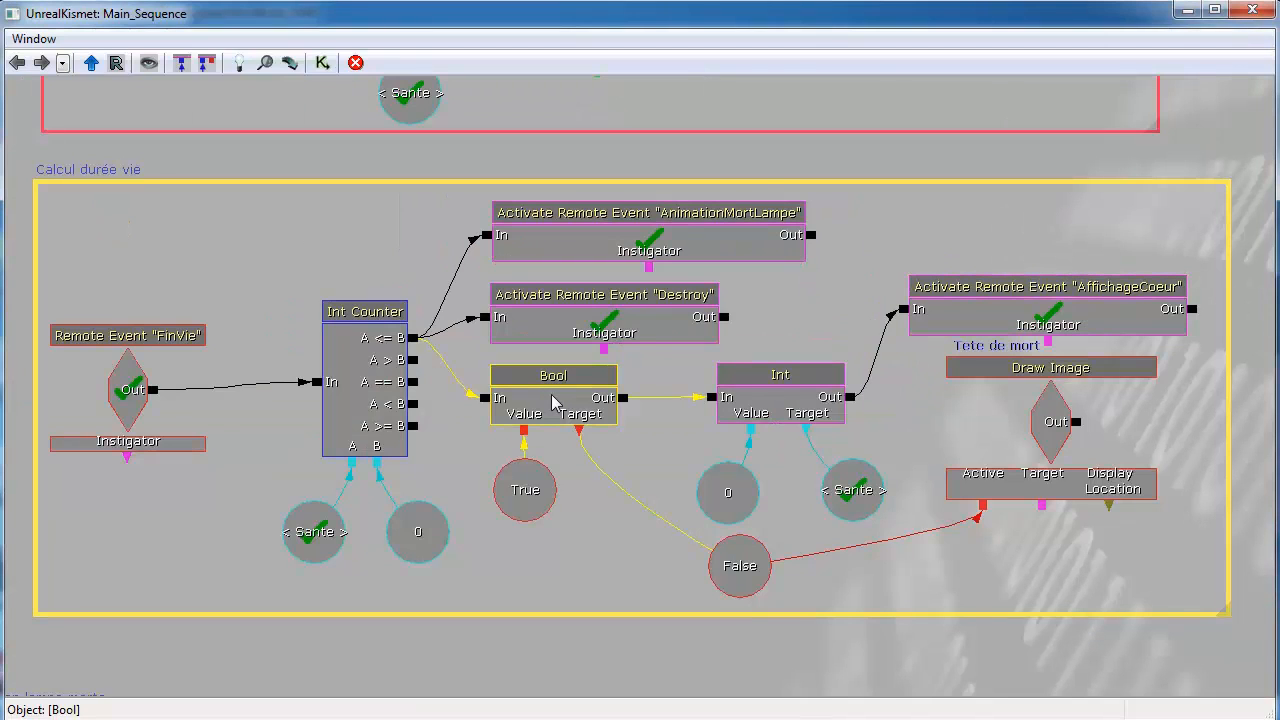
{"action": "left_click", "coordinate": [786, 400]}
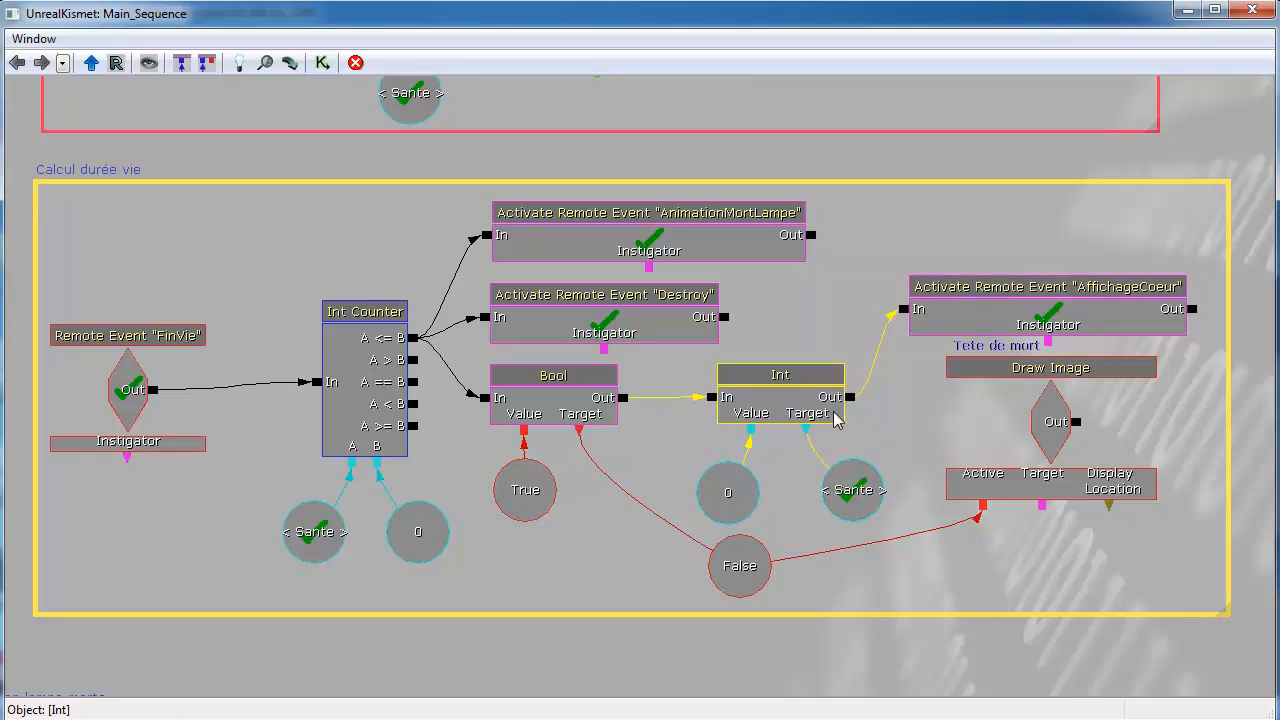
{"action": "left_click", "coordinate": [993, 310]}
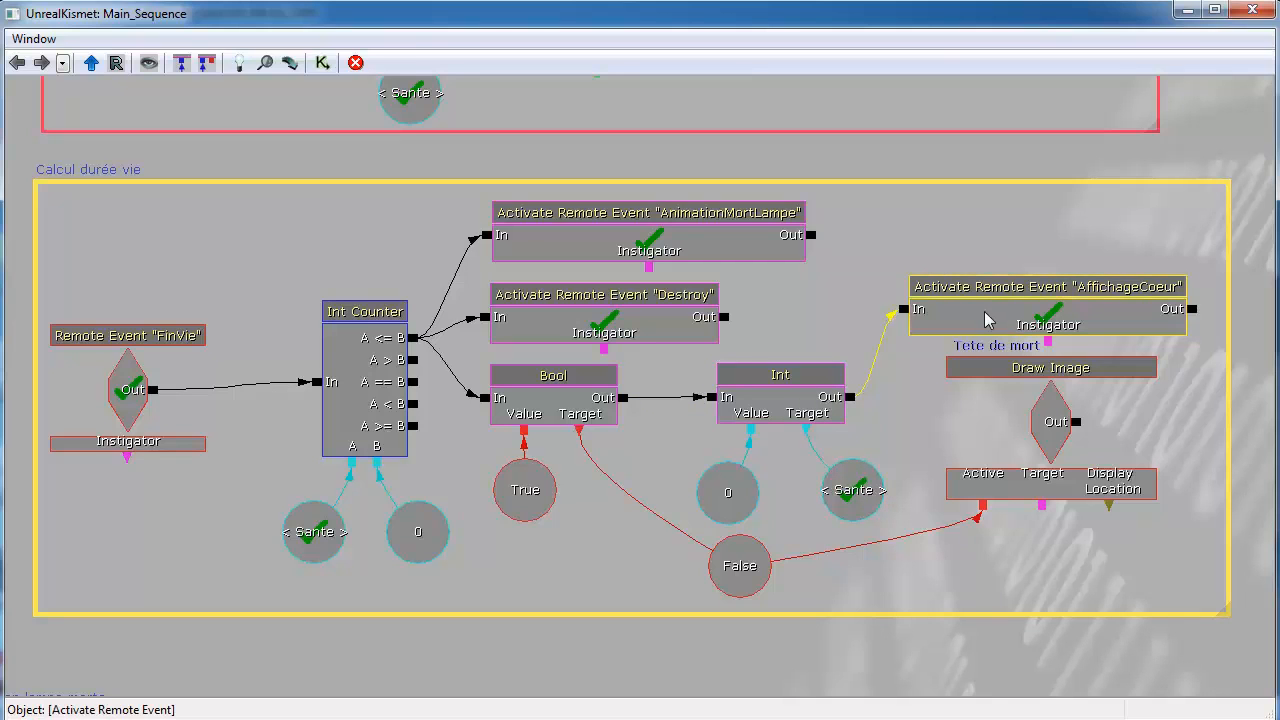
{"action": "left_click_drag", "start_coordinate": [254, 166], "coordinate": [314, 520]}
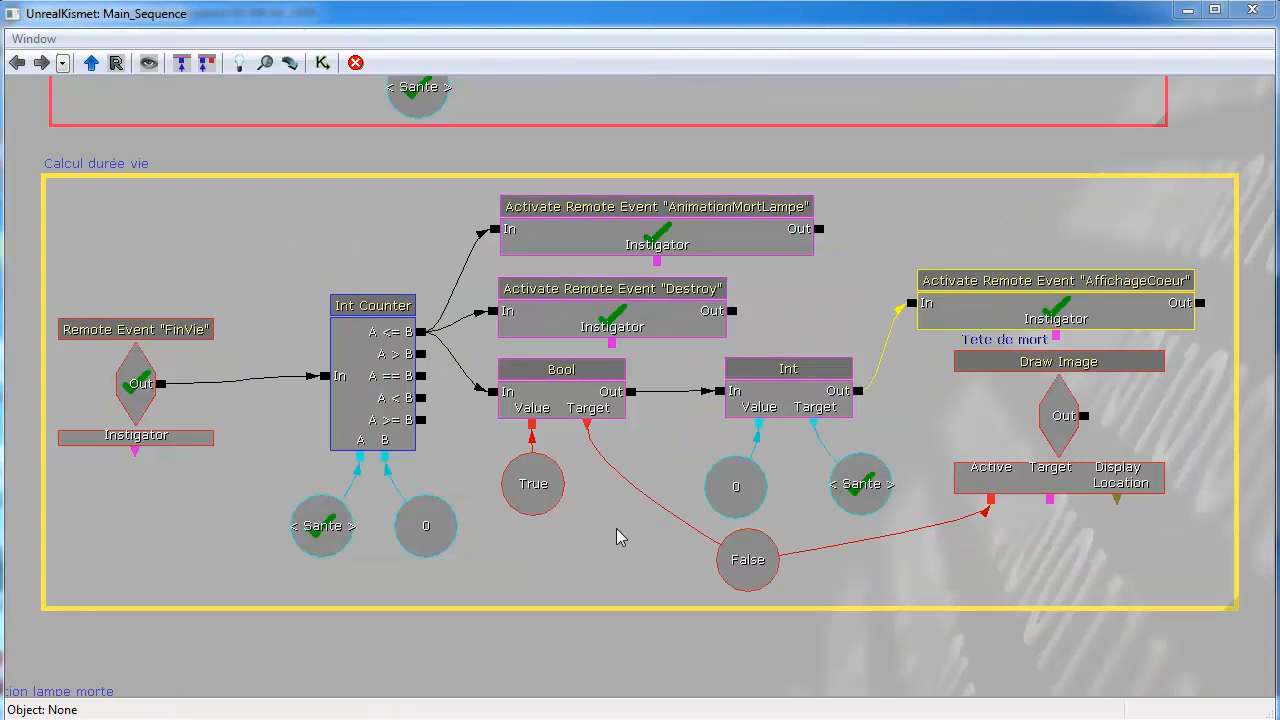
{"action": "left_click", "coordinate": [591, 243]}
{"action": "left_click", "coordinate": [588, 272]}
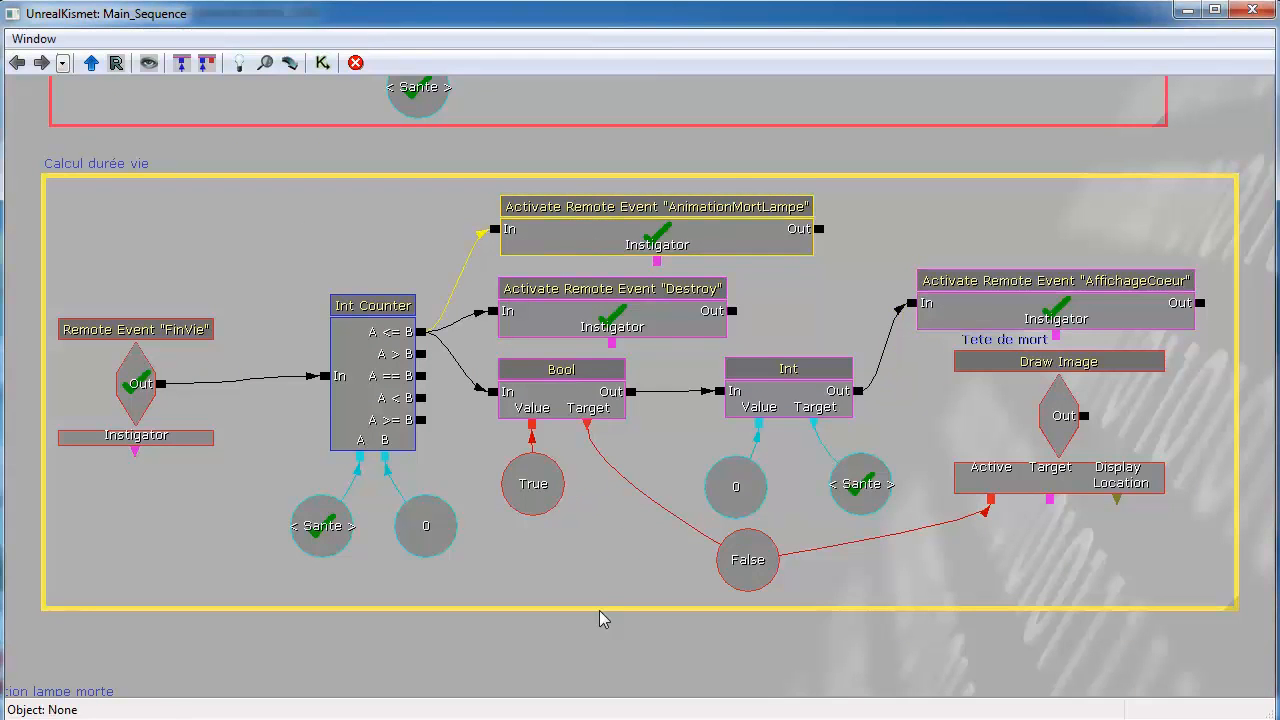
Review the Animation lampe morte block, the FirstLamp2 skeletal mesh and the CameraActor class used to place a camera in the level.
{"action": "left_click_drag", "start_coordinate": [597, 571], "coordinate": [649, 99]}
{"action": "scroll", "coordinate": [648, 135], "scroll_direction": "down", "scroll_amount": 2}
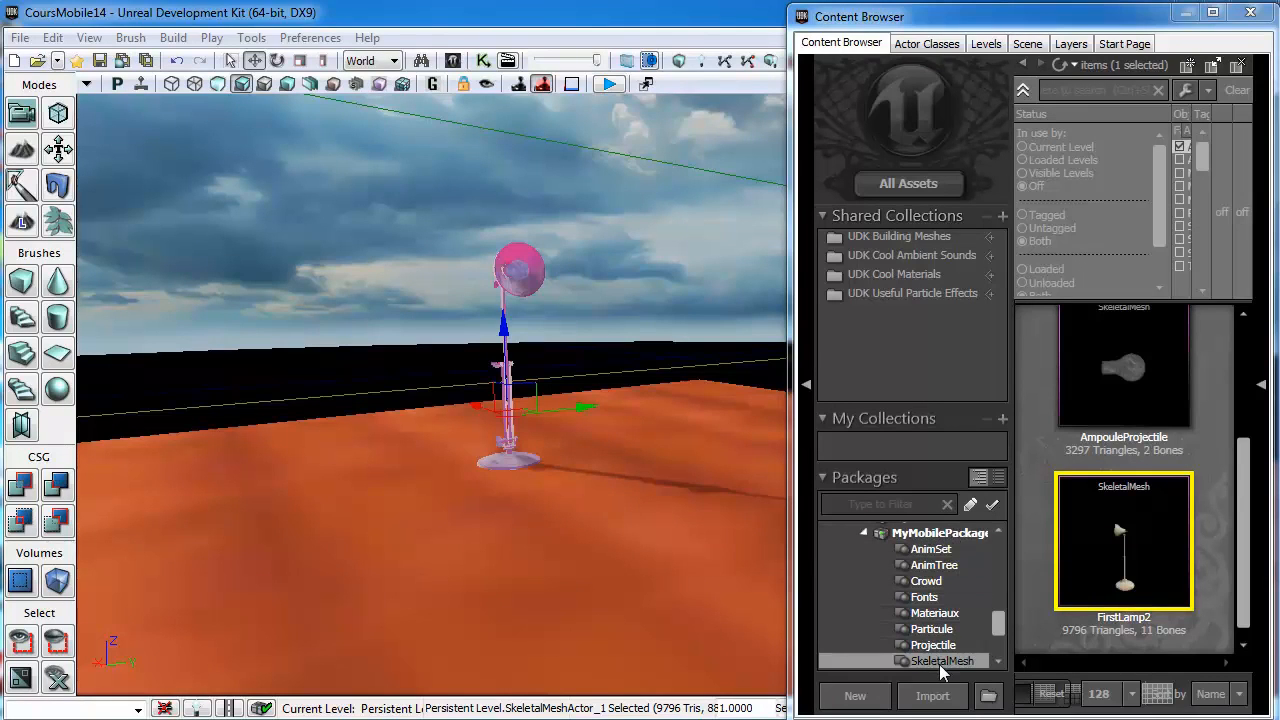
{"action": "mouse_move", "coordinate": [1134, 528]}
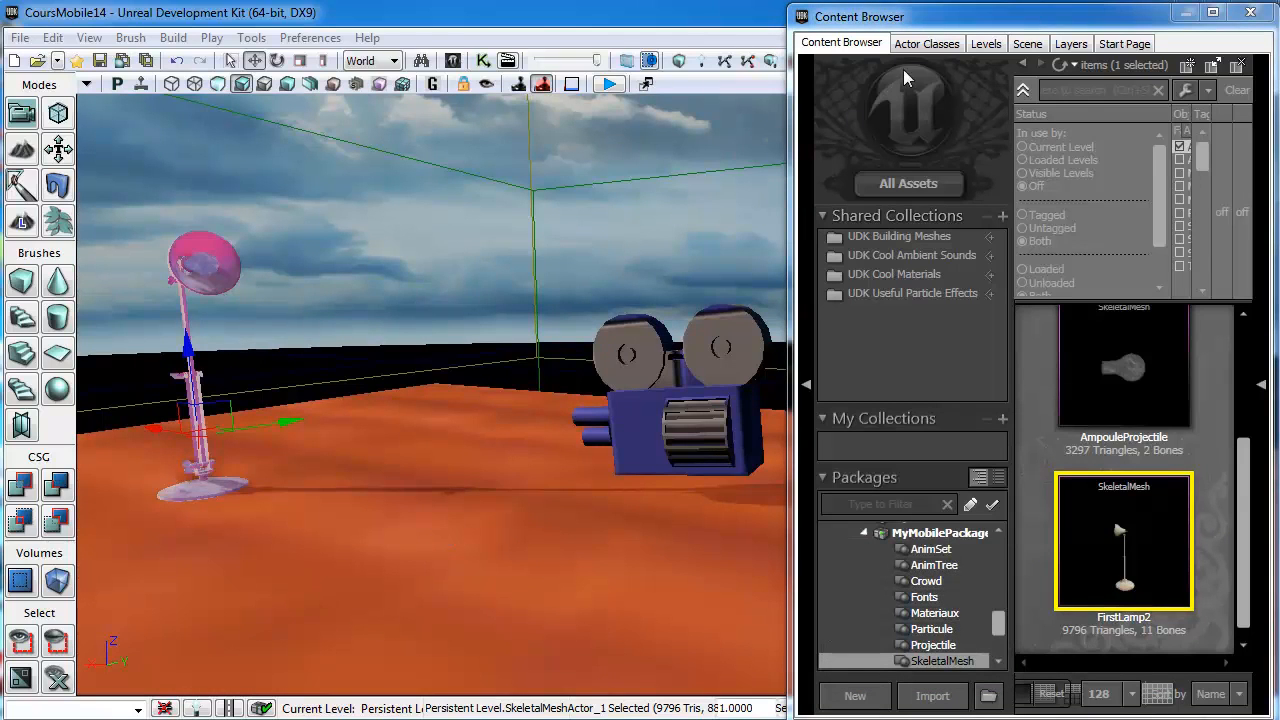
{"action": "left_click", "coordinate": [924, 44]}
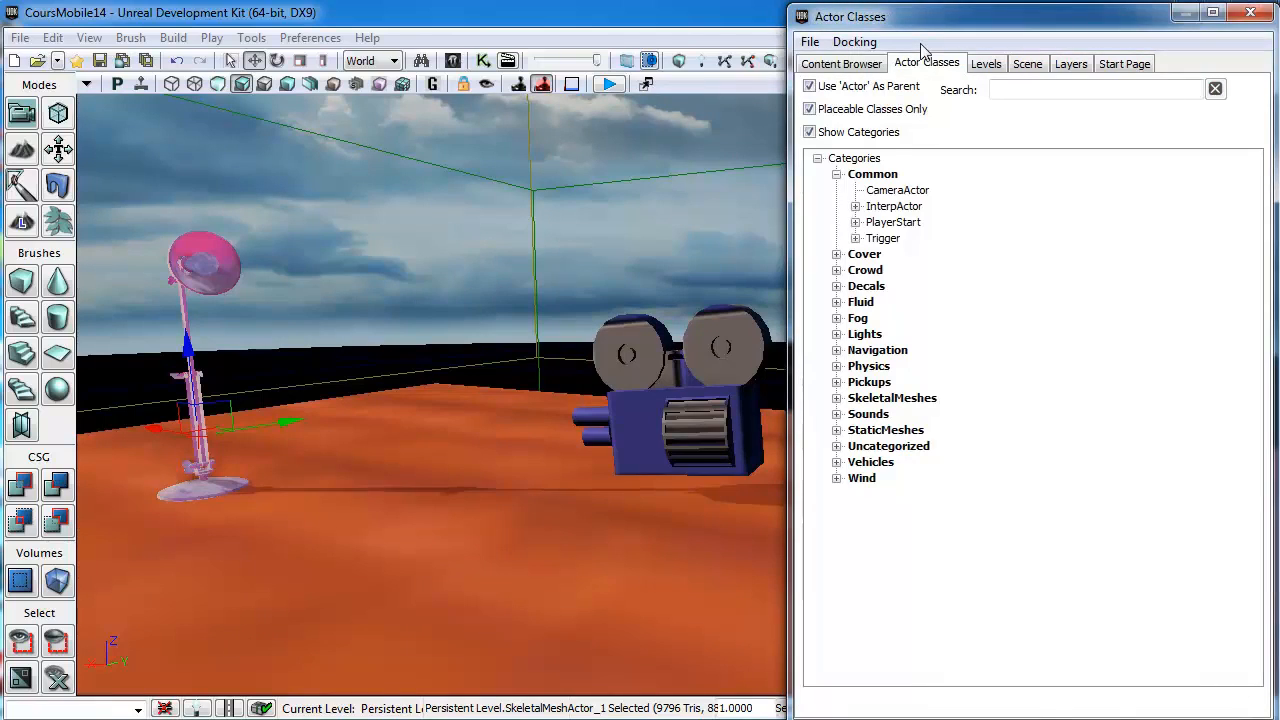
{"action": "left_click", "coordinate": [897, 190]}
{"action": "right_click", "coordinate": [433, 585]}
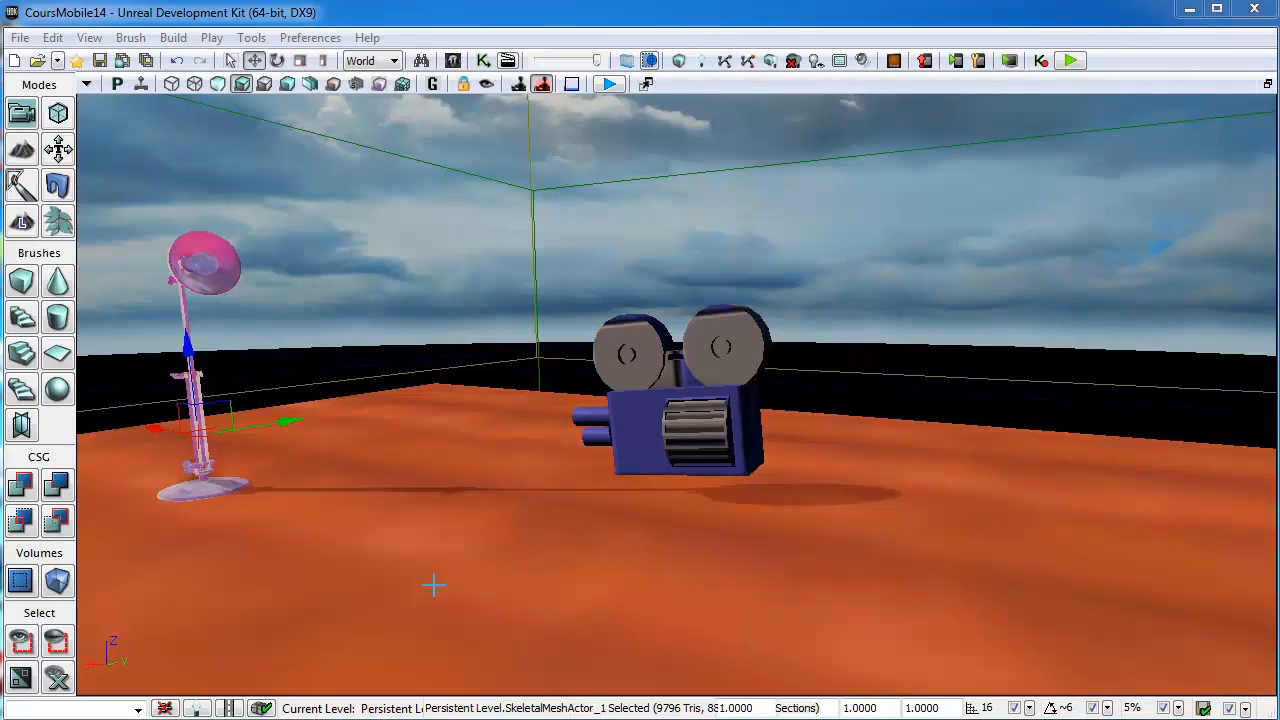
Preview the lamp through the camera actor facing it, and return to the free view of the camera.
{"action": "left_click", "coordinate": [487, 85]}
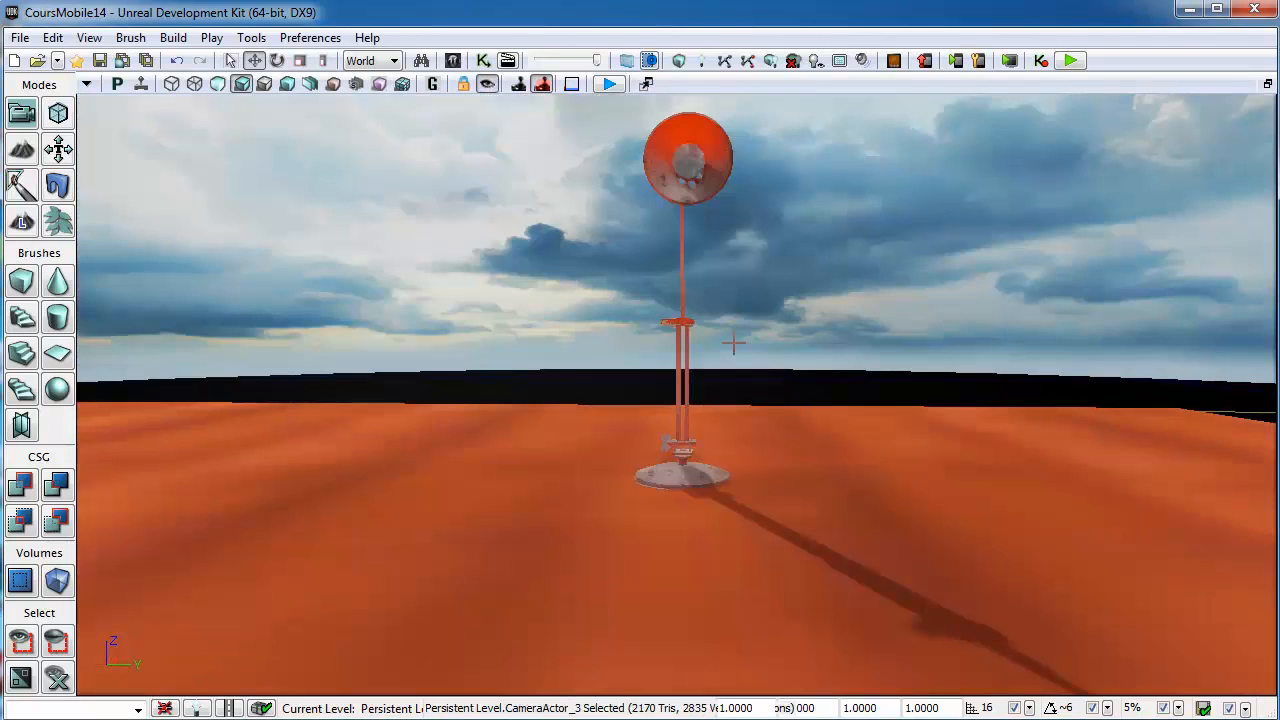
{"action": "left_click", "coordinate": [734, 343]}
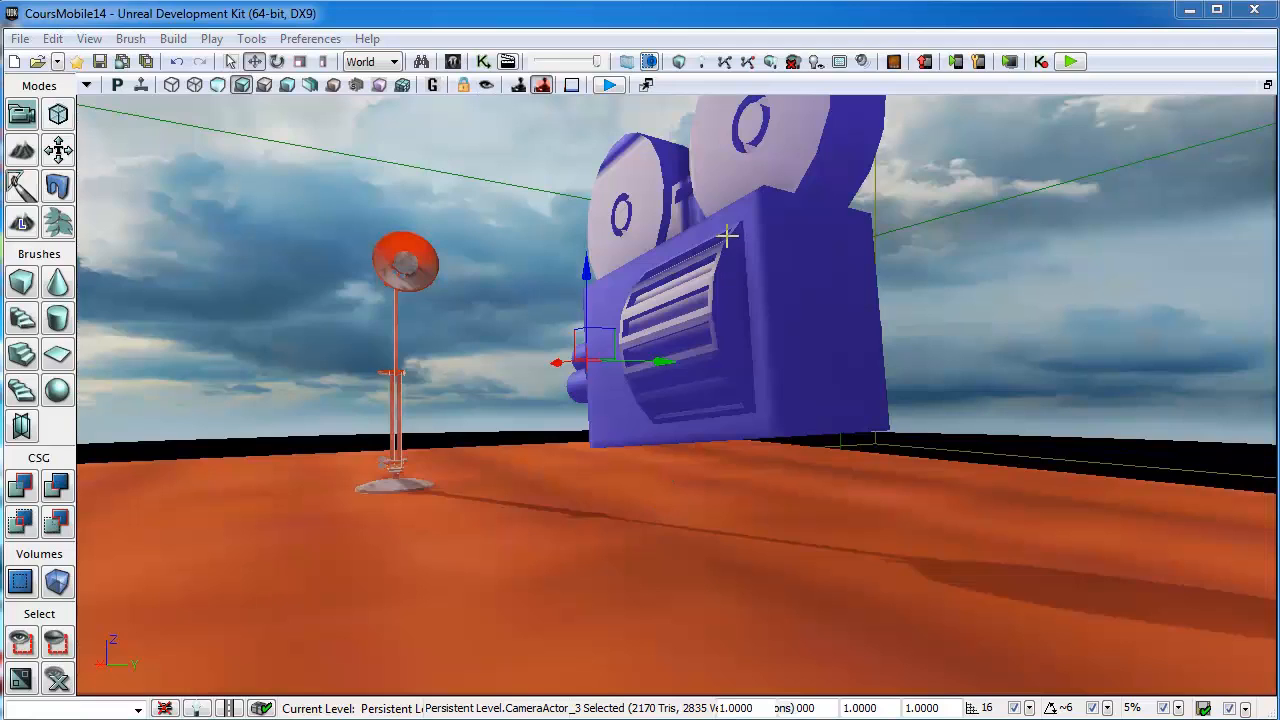
{"action": "double_click", "coordinate": [727, 236]}
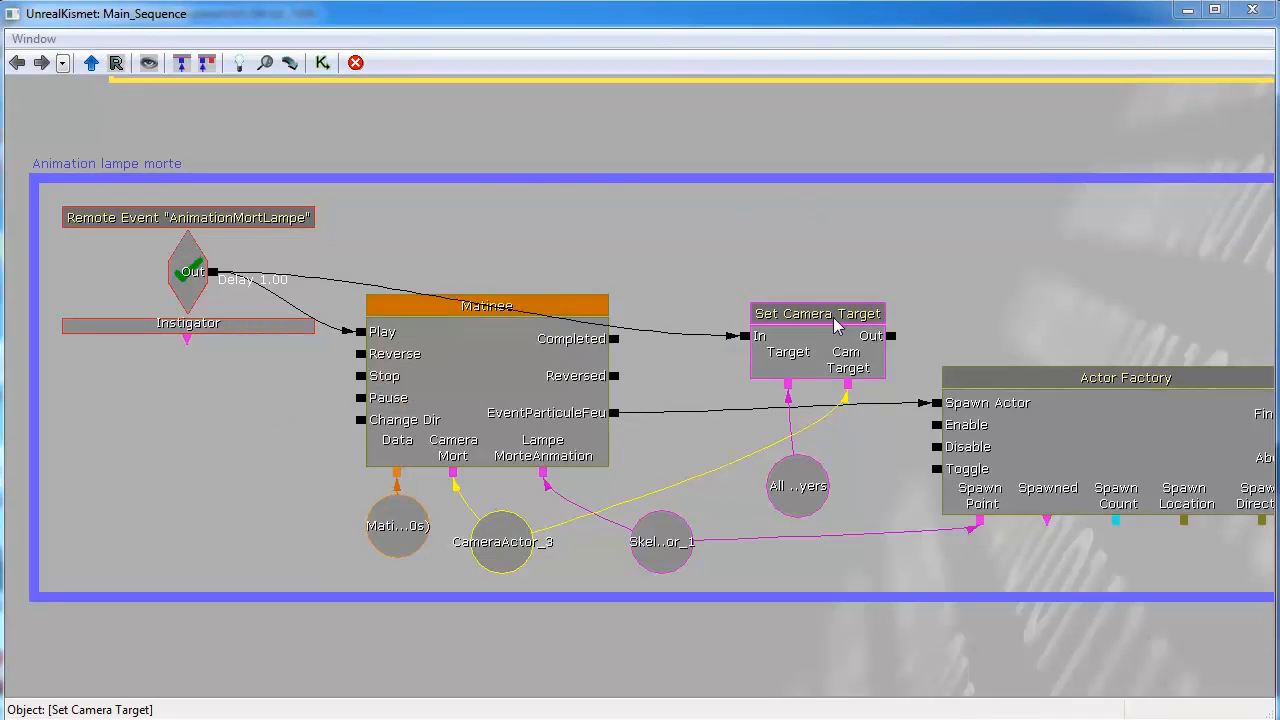
Inspect the Set Camera Target action, the CameraActor_3 variable, the AnimationMortLampe event's delayed link and the Matinee in the Animation lampe morte block.
{"action": "left_click", "coordinate": [818, 350]}
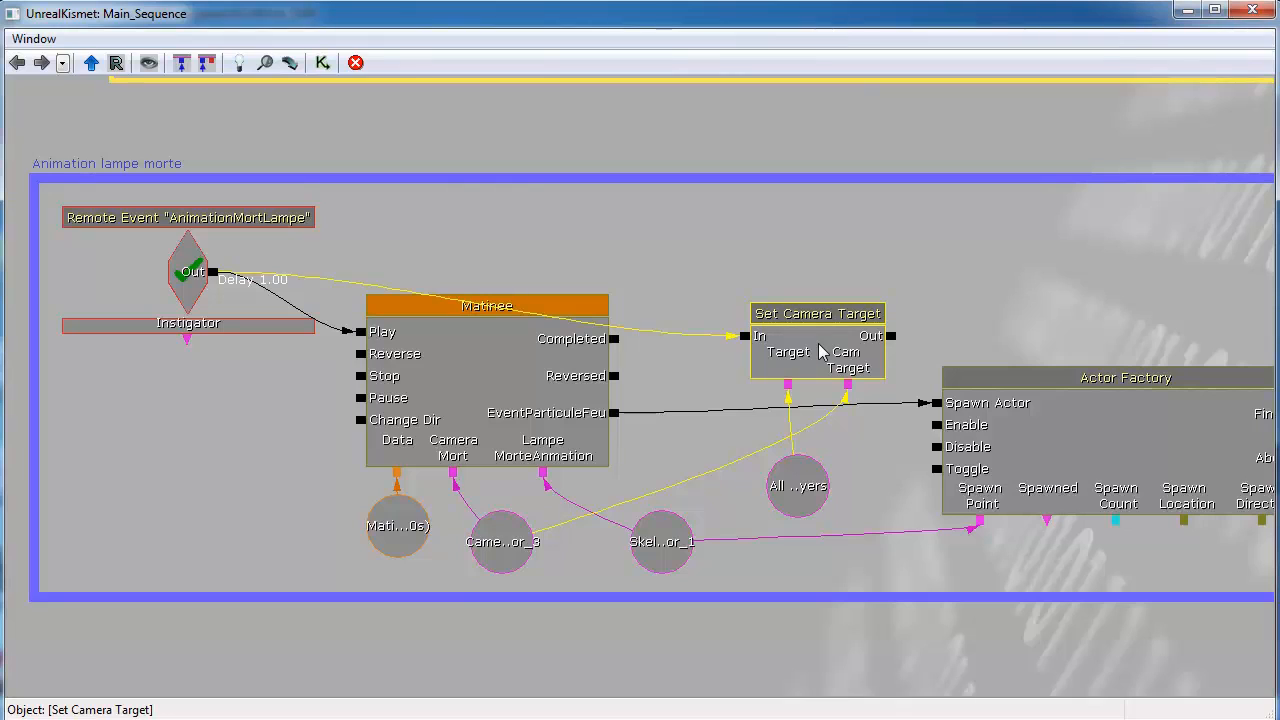
{"action": "left_click", "coordinate": [503, 550]}
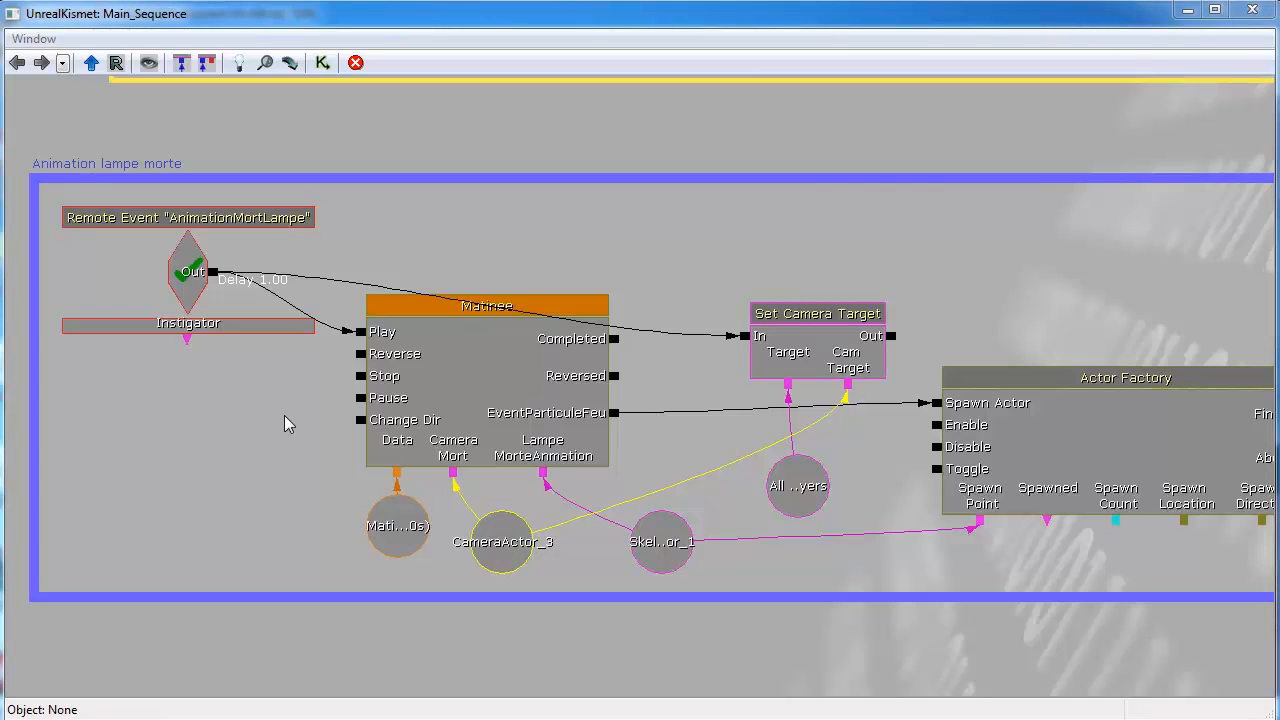
{"action": "left_click", "coordinate": [185, 298]}
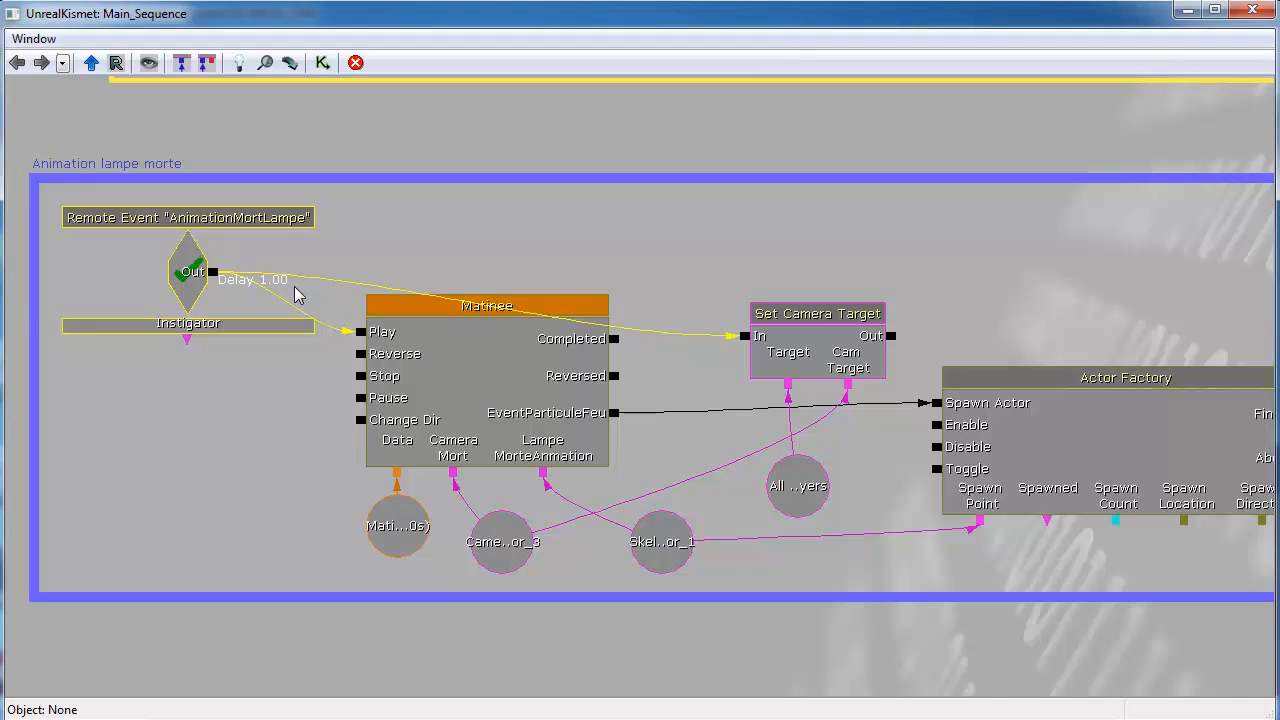
{"action": "left_click", "coordinate": [481, 368]}
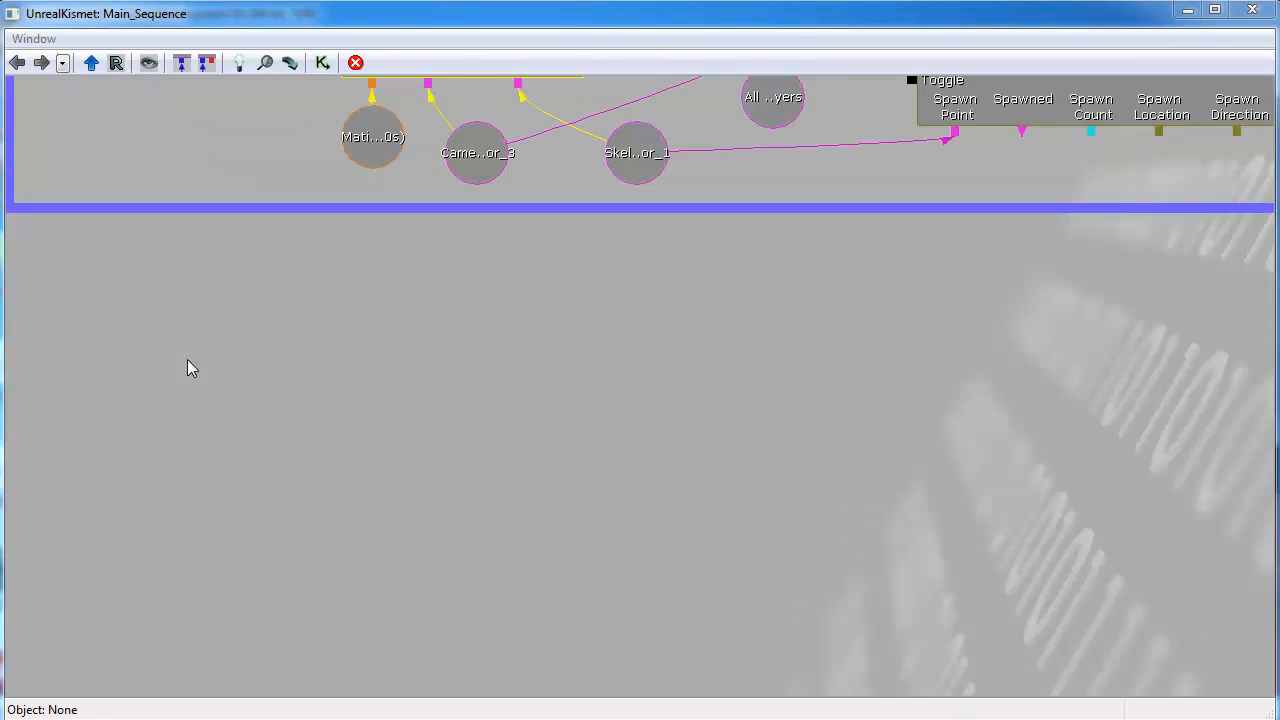
Create a new Matinee in the empty area below the Animation lampe morte block and open it for editing.
{"action": "right_click", "coordinate": [211, 256]}
{"action": "left_click", "coordinate": [307, 270]}
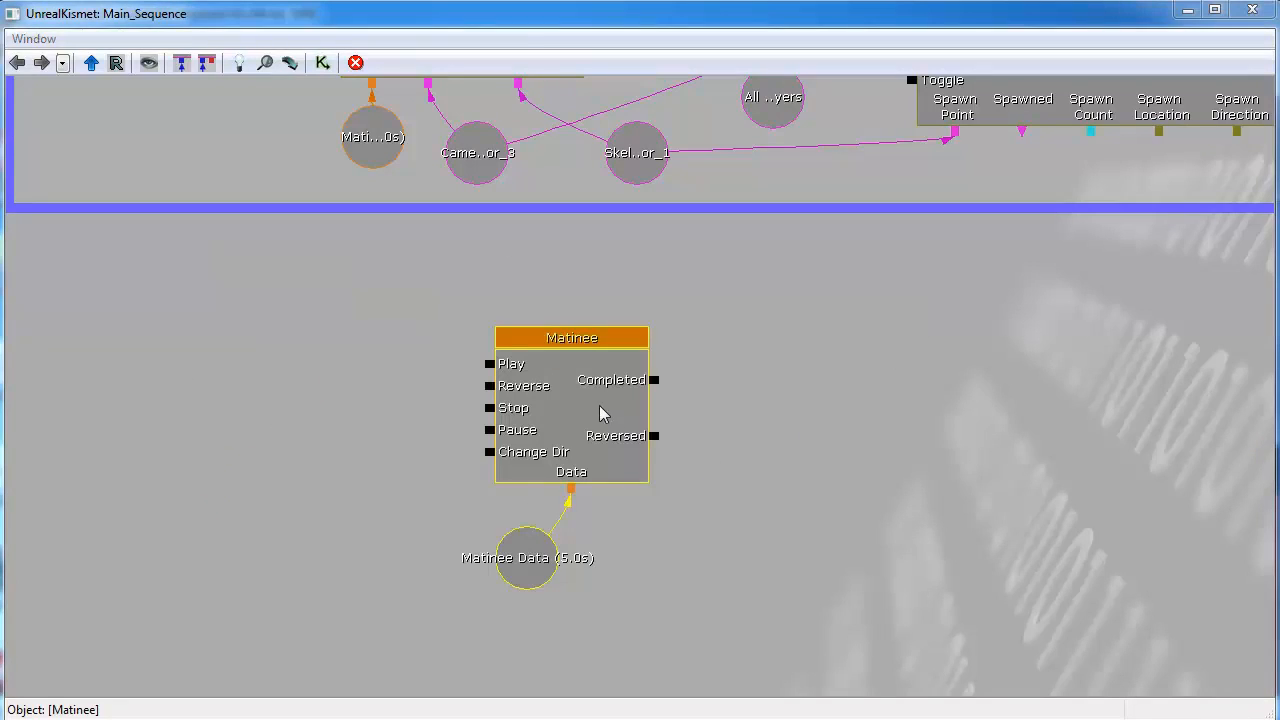
{"action": "double_click", "coordinate": [581, 401]}
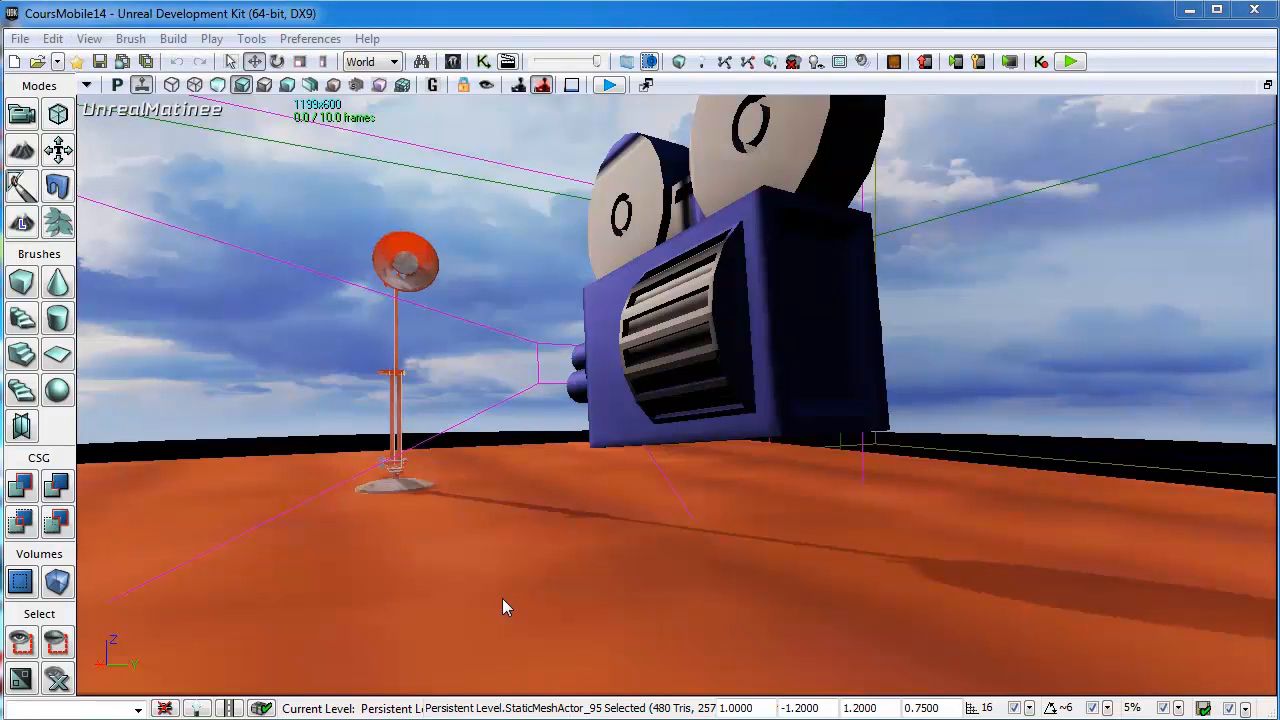
Select the camera actor in the level and add a new camera group named Lampe for it.
{"action": "left_click", "coordinate": [793, 290]}
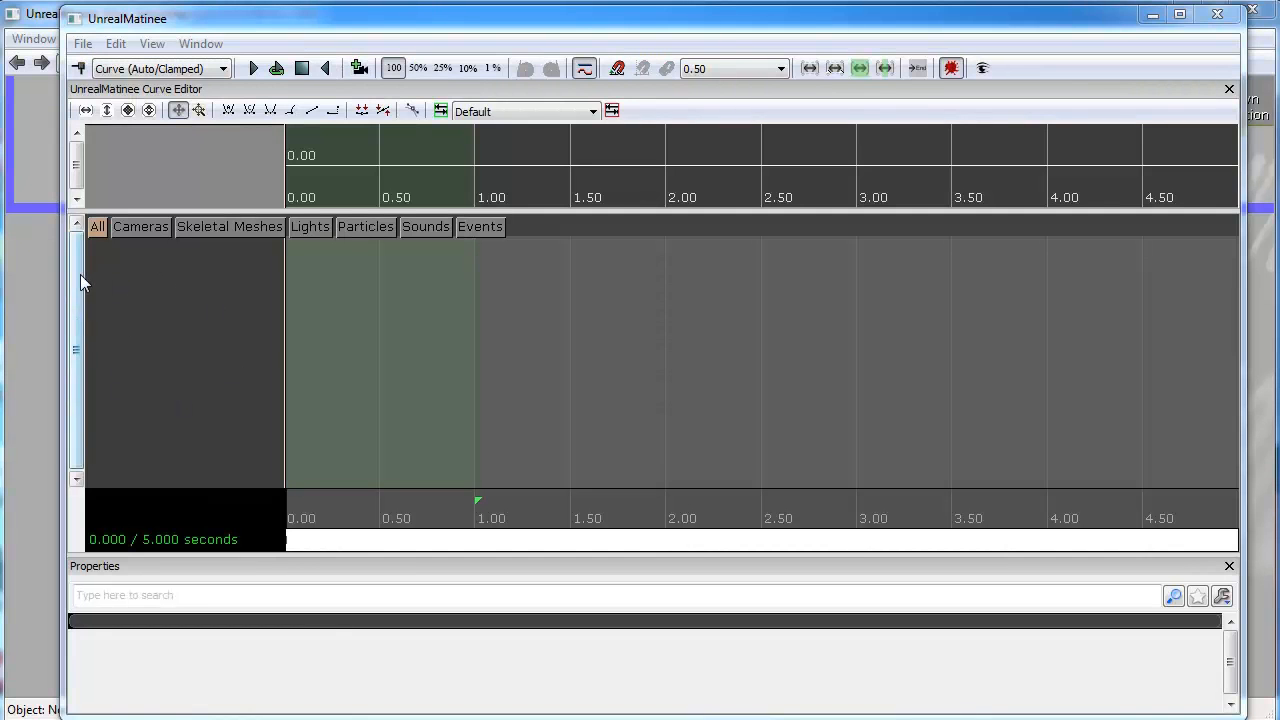
{"action": "right_click", "coordinate": [121, 277]}
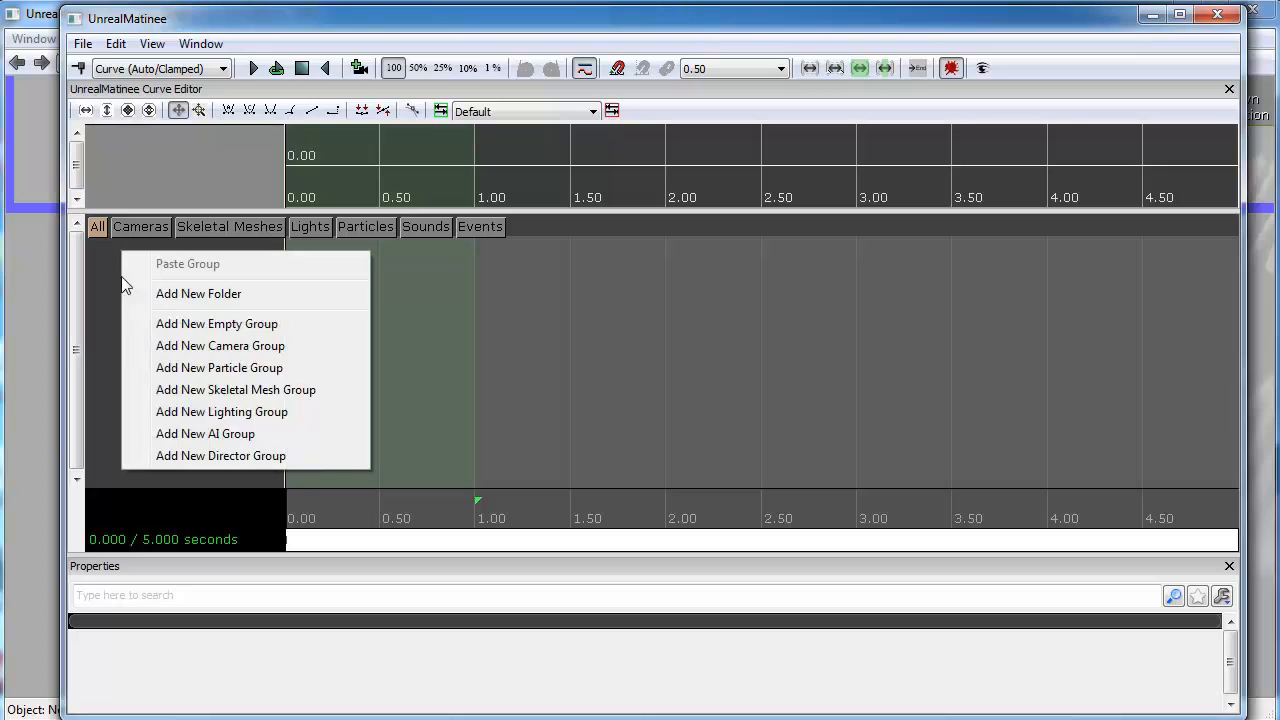
{"action": "left_click", "coordinate": [221, 346]}
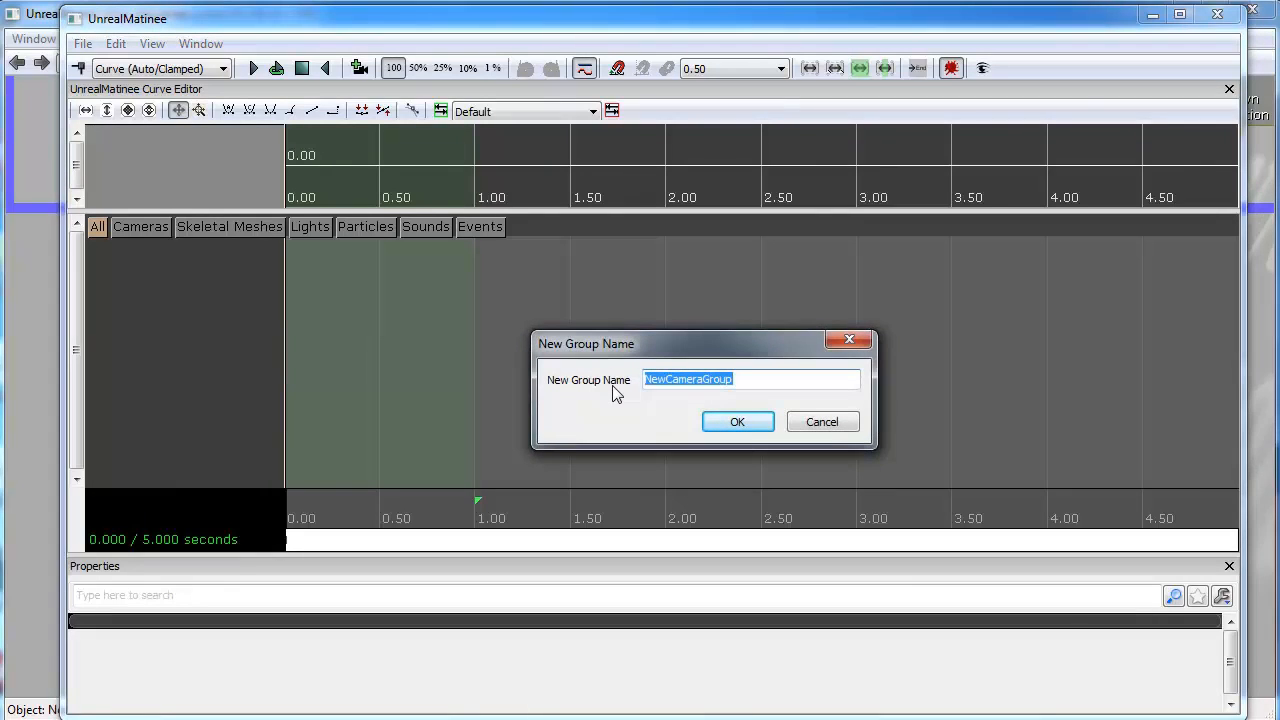
{"action": "type", "text": "Lampe"}
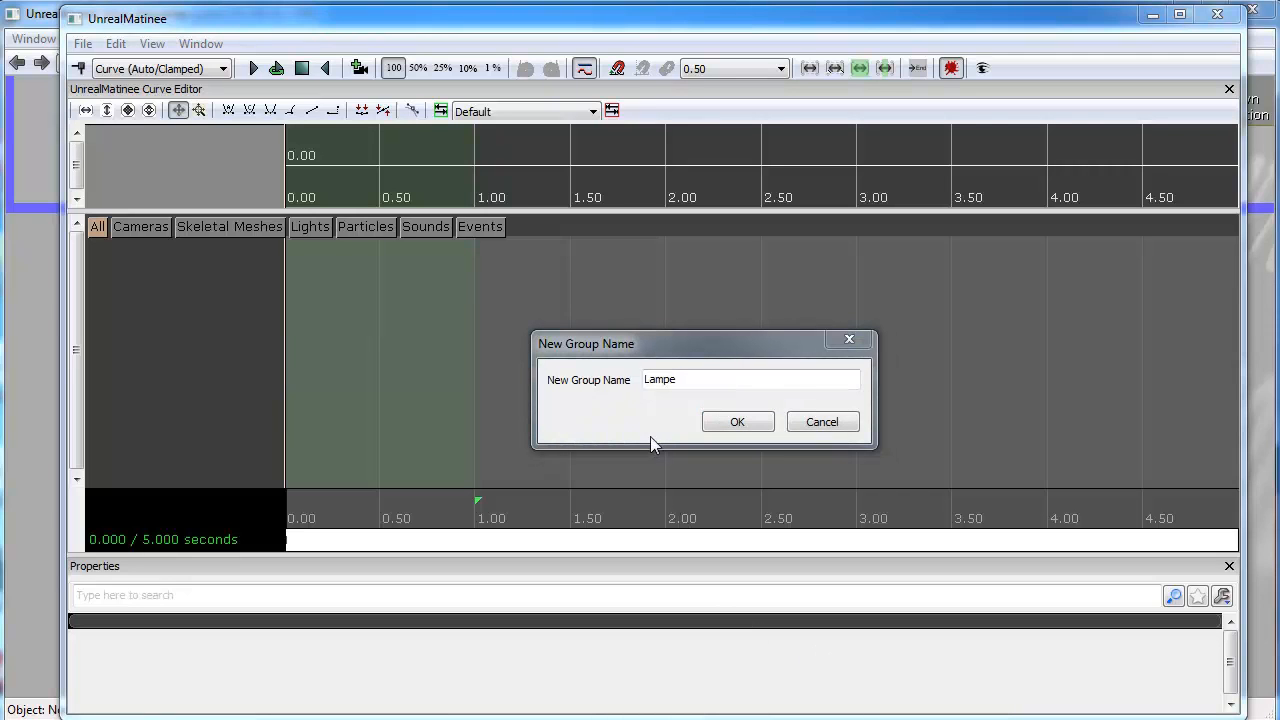
{"action": "left_click", "coordinate": [751, 416]}
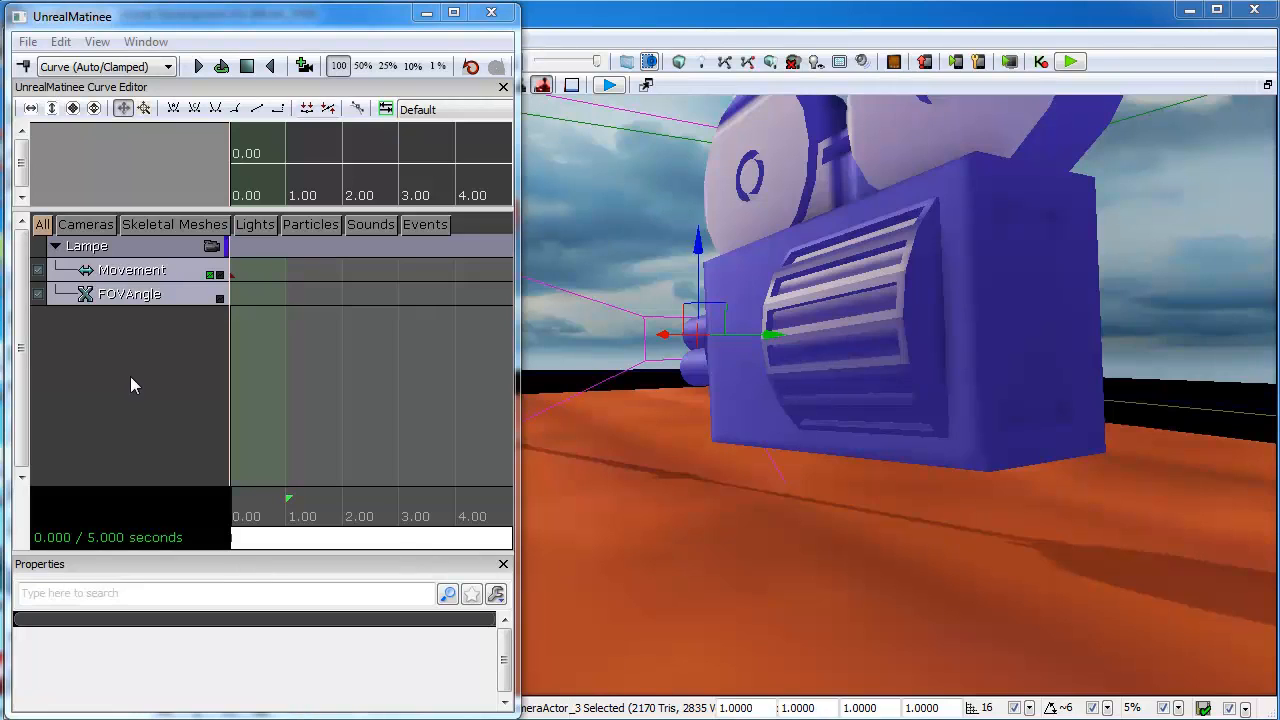
Show the scene through the Lampe group's camera and add a new director group to the Matinee.
{"action": "left_click", "coordinate": [212, 247]}
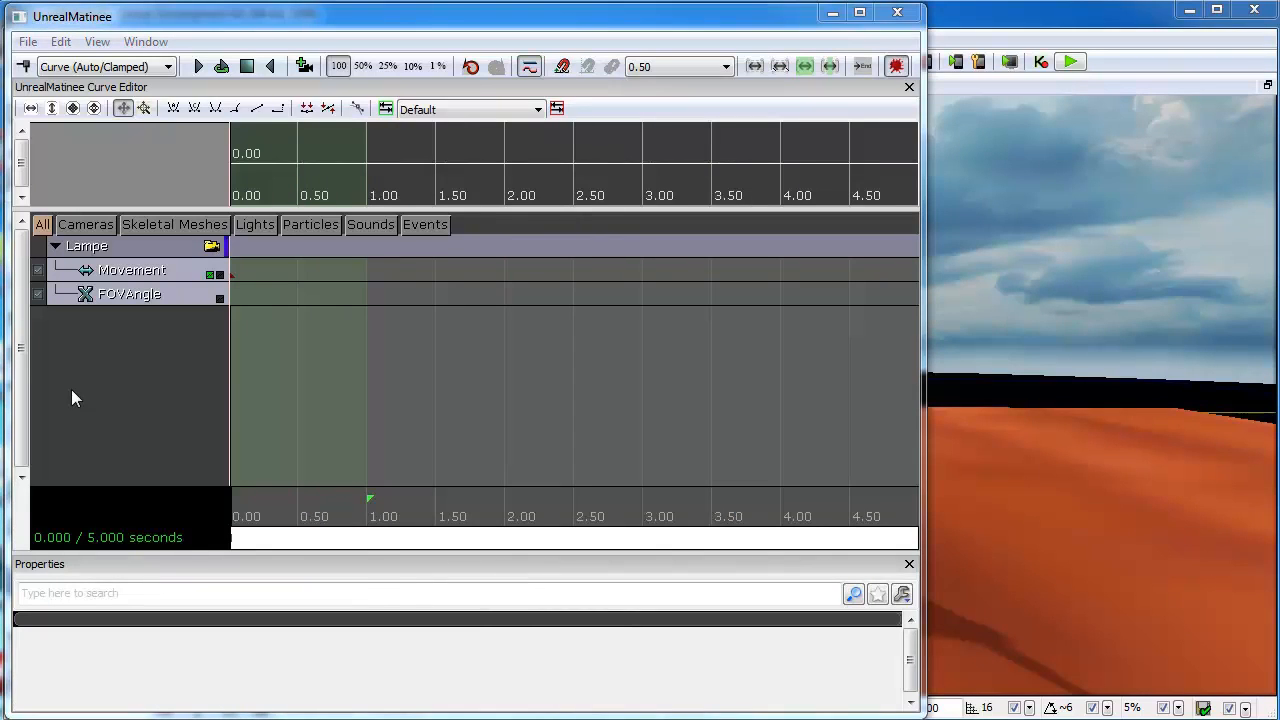
{"action": "right_click", "coordinate": [71, 391]}
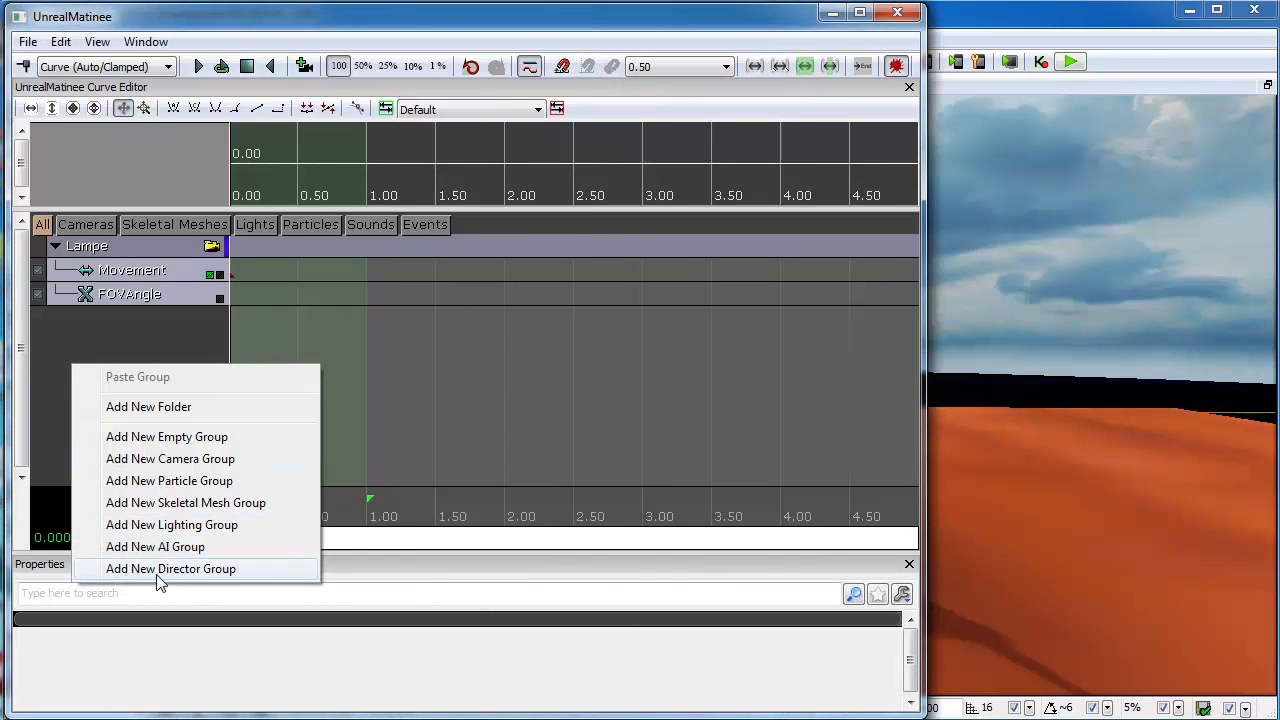
{"action": "left_click", "coordinate": [157, 577]}
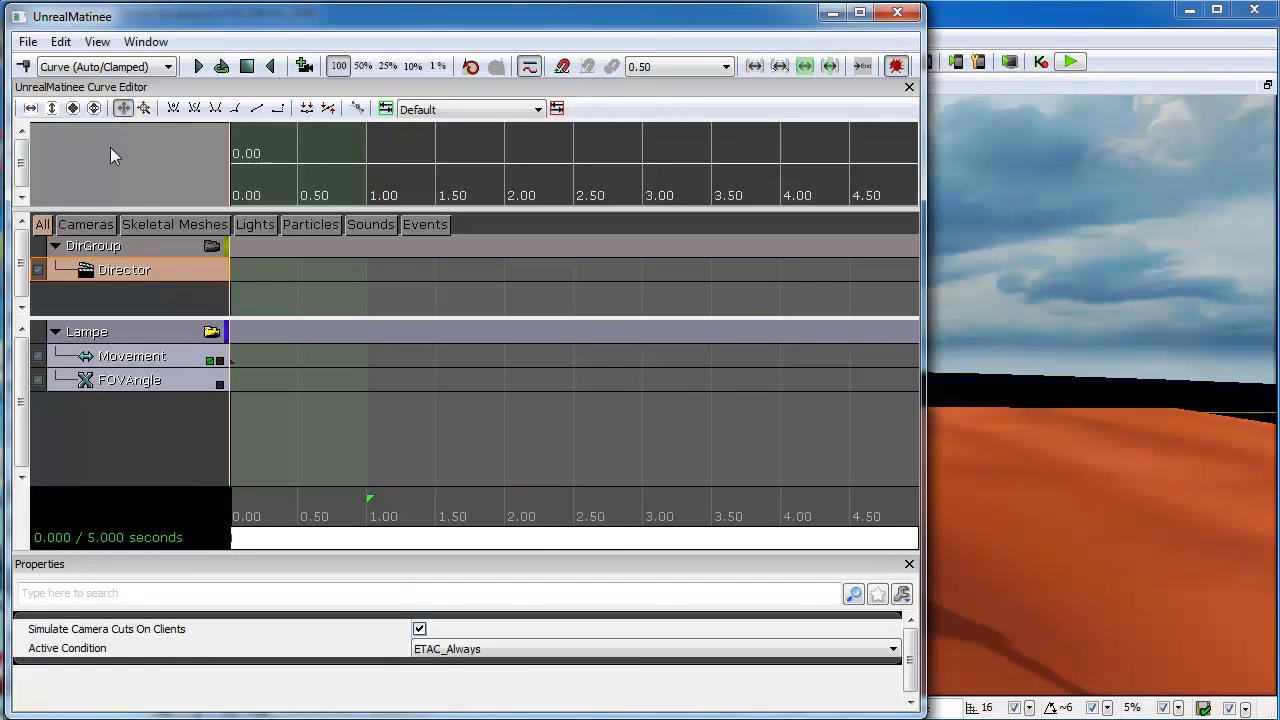
Add a cut to the Lampe group on the Director track at 0.00 s and view the scene through DirGroup.
{"action": "left_click", "coordinate": [24, 66]}
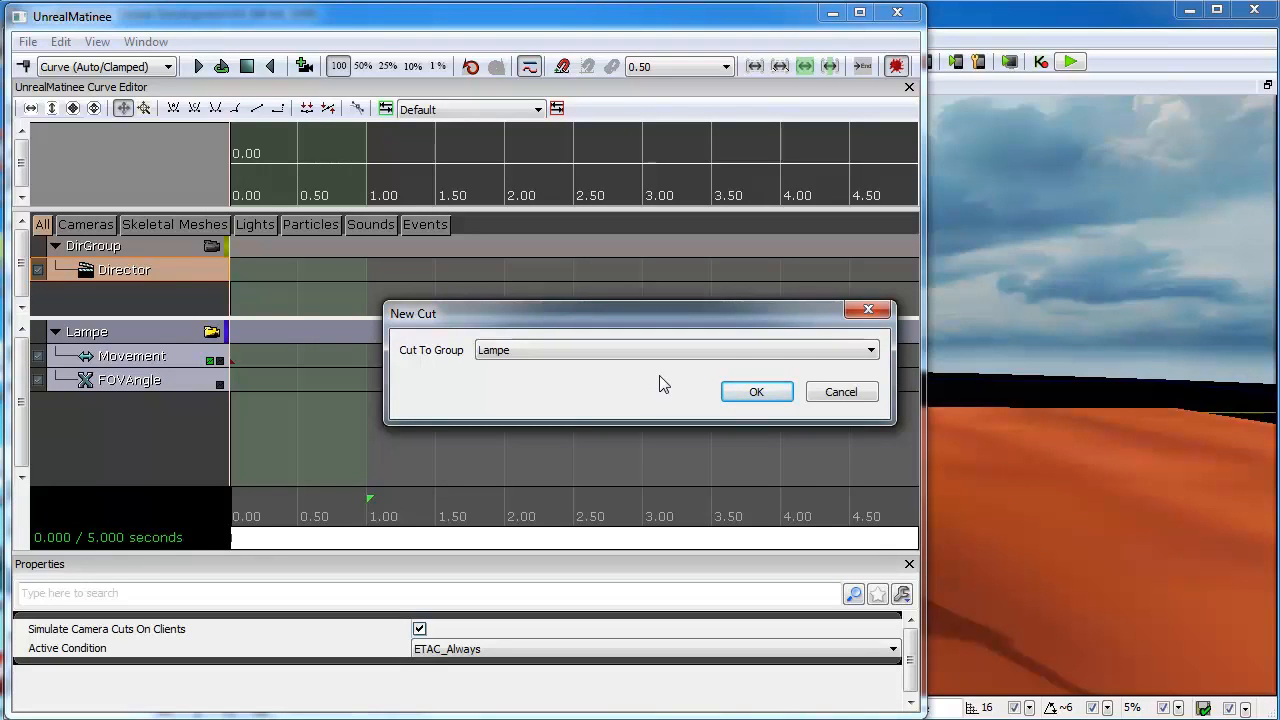
{"action": "left_click", "coordinate": [871, 351]}
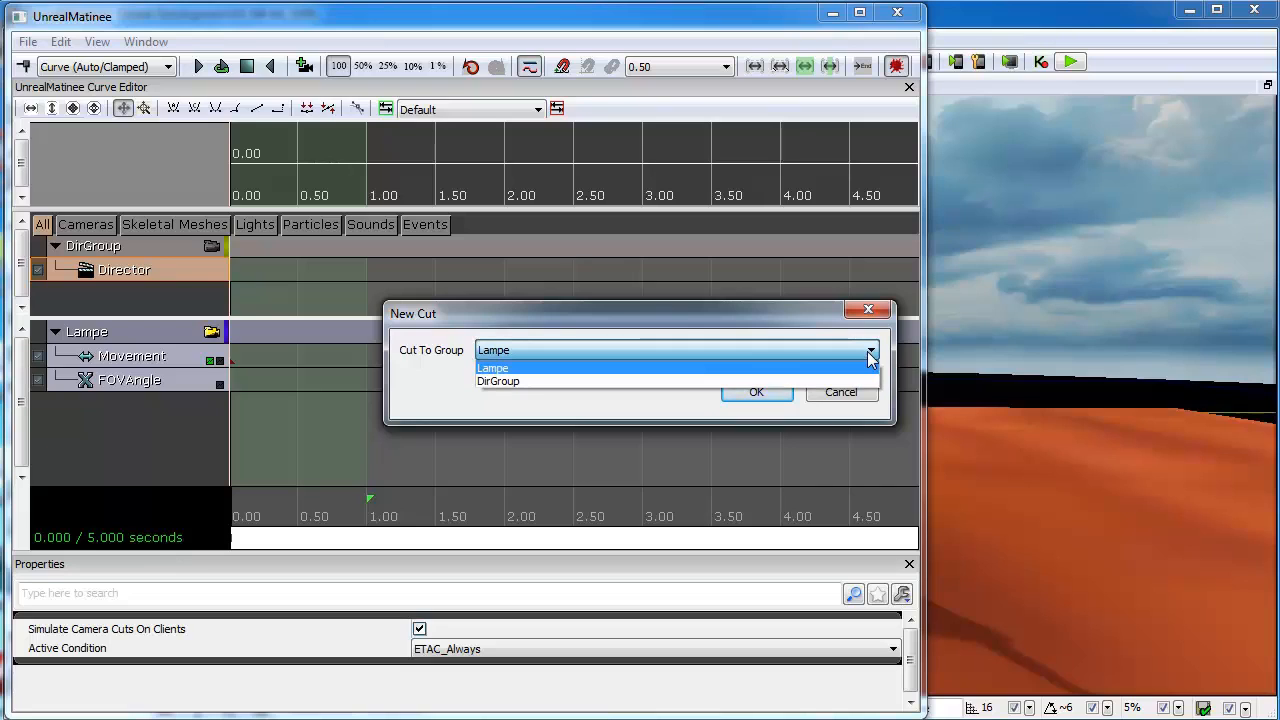
{"action": "left_click", "coordinate": [869, 355]}
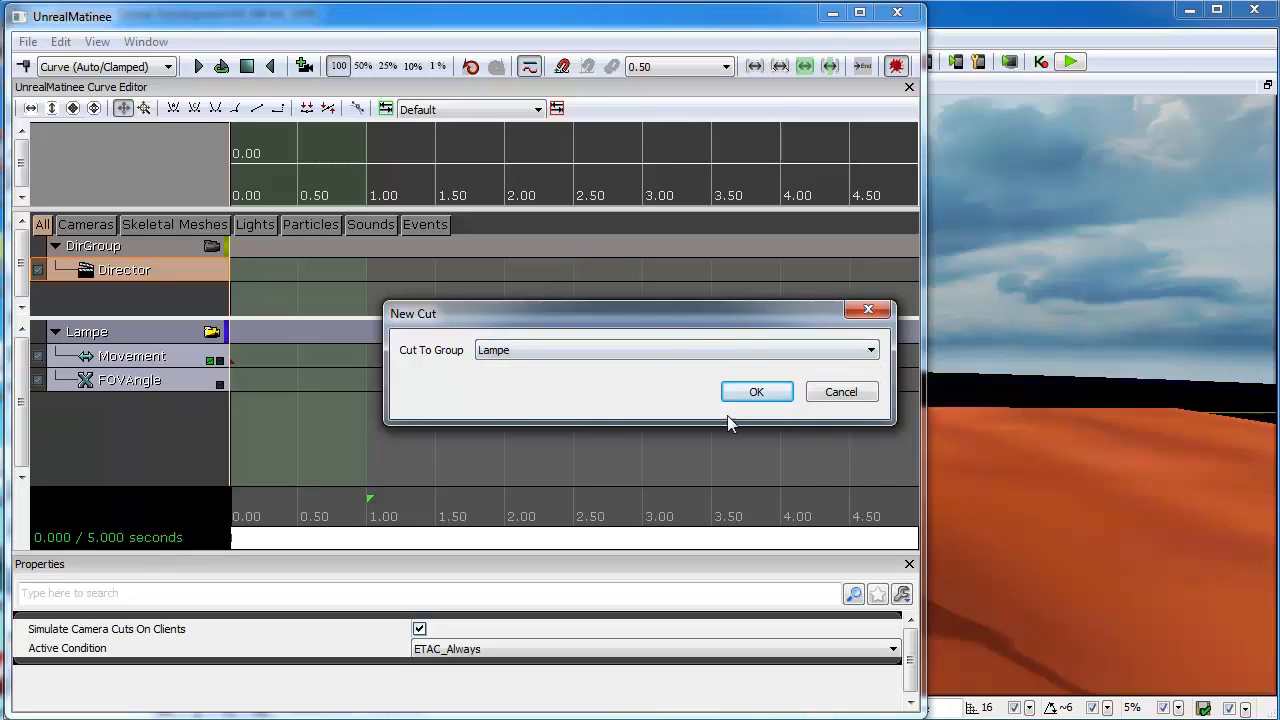
{"action": "left_click", "coordinate": [755, 393]}
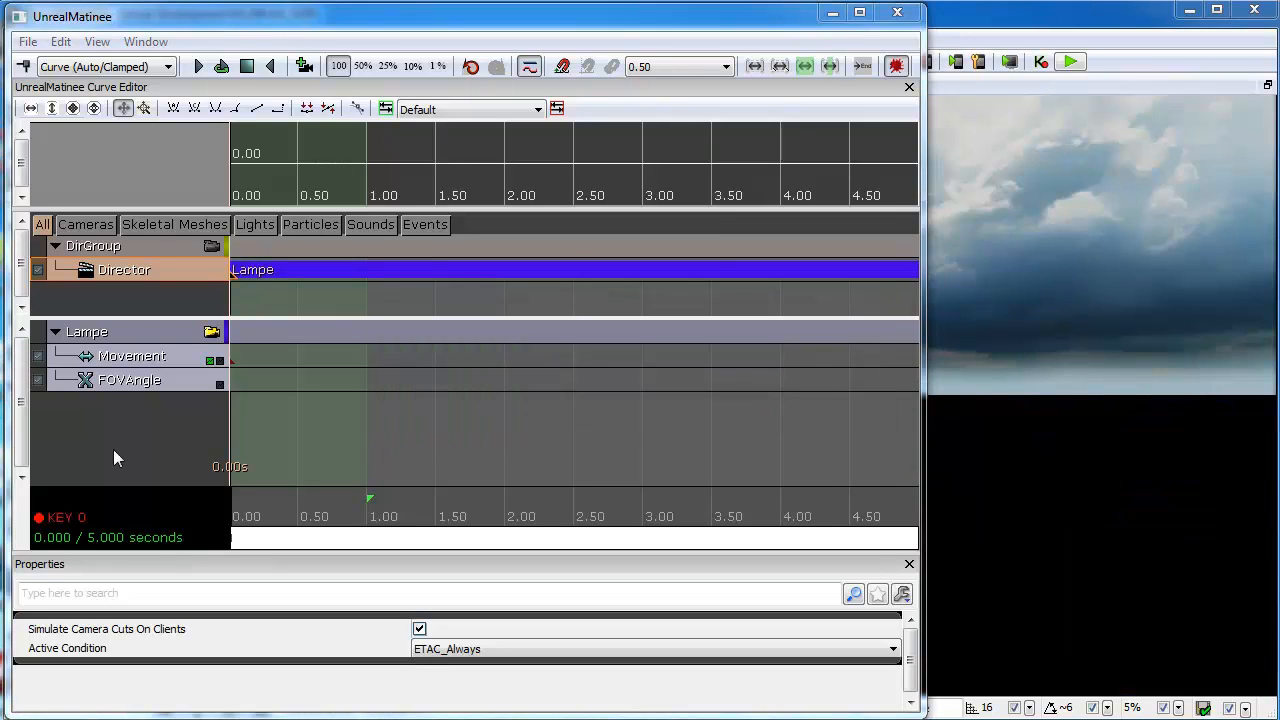
{"action": "left_click", "coordinate": [211, 247]}
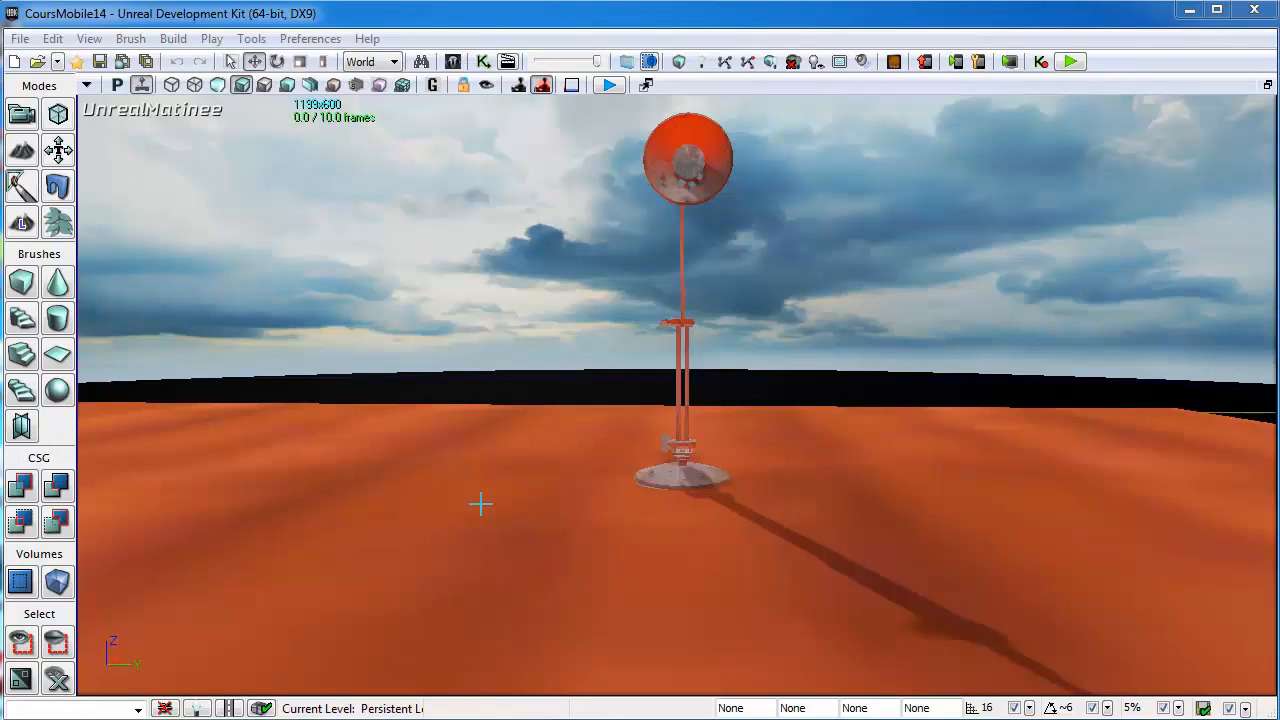
Select the lamp in the level and add a new skeletal mesh group named LampeMort for it.
{"action": "left_click", "coordinate": [690, 470]}
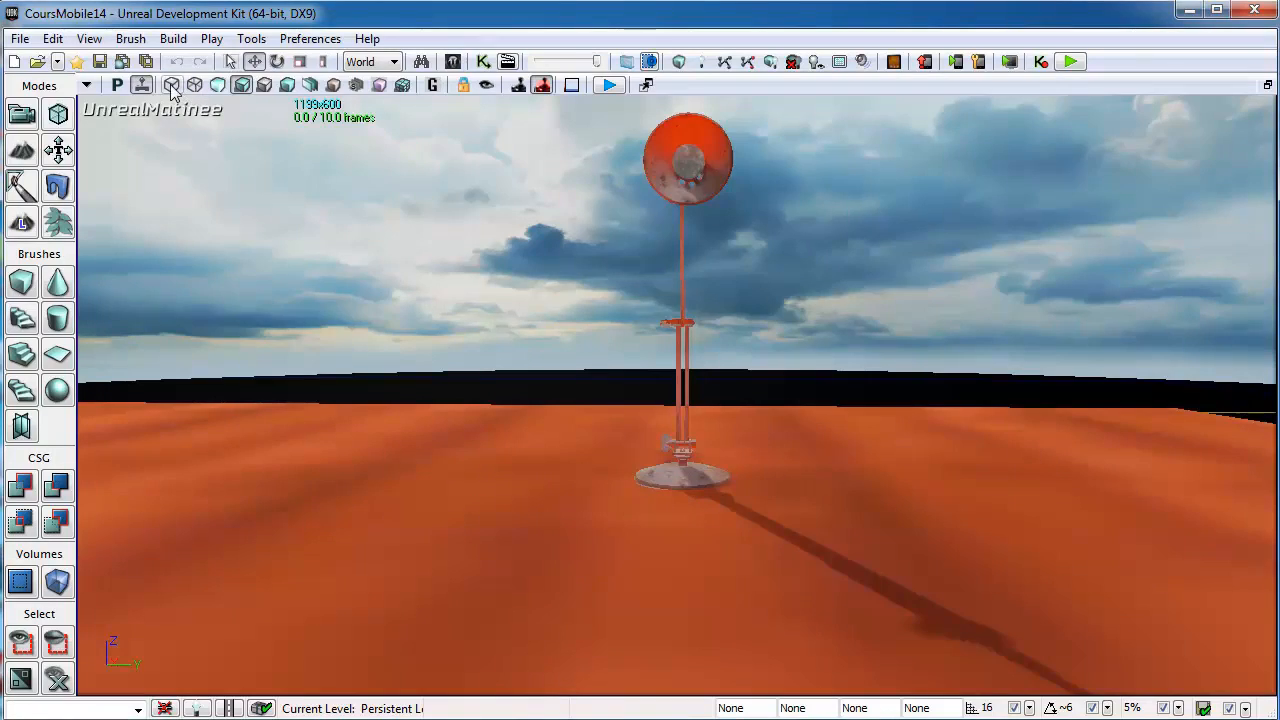
{"action": "left_click", "coordinate": [172, 85]}
{"action": "left_click", "coordinate": [698, 488]}
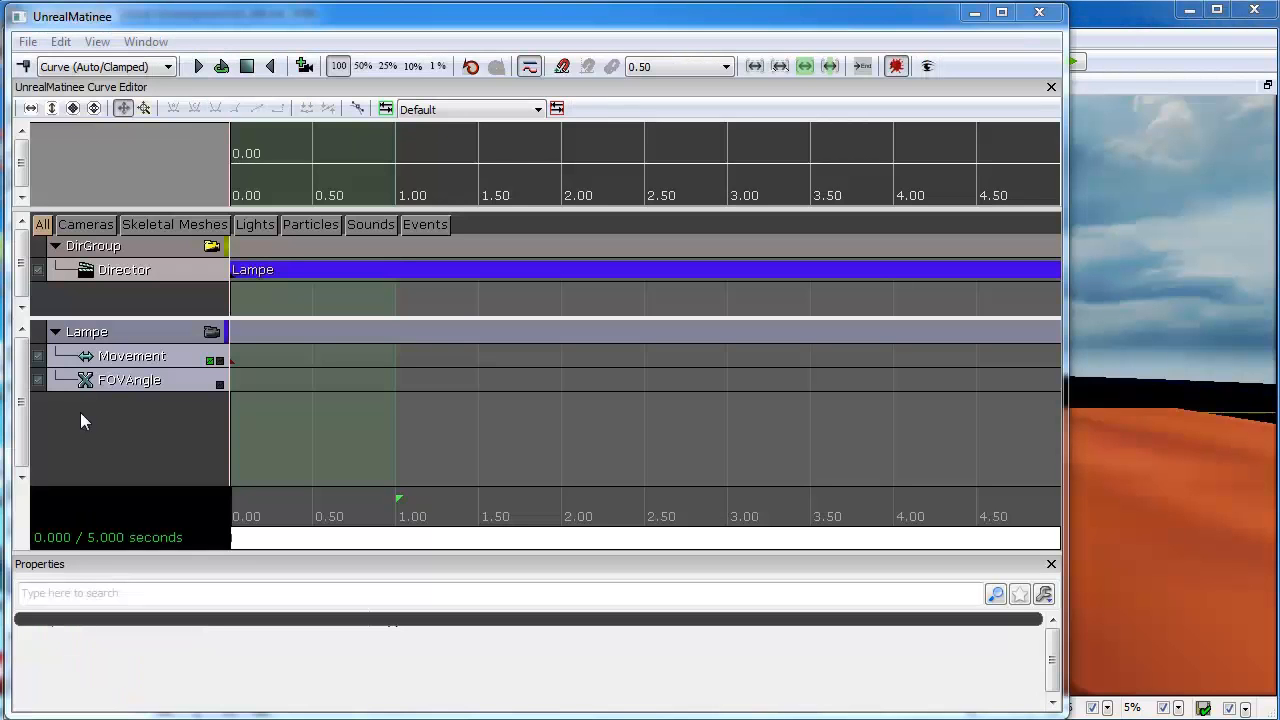
{"action": "right_click", "coordinate": [81, 413]}
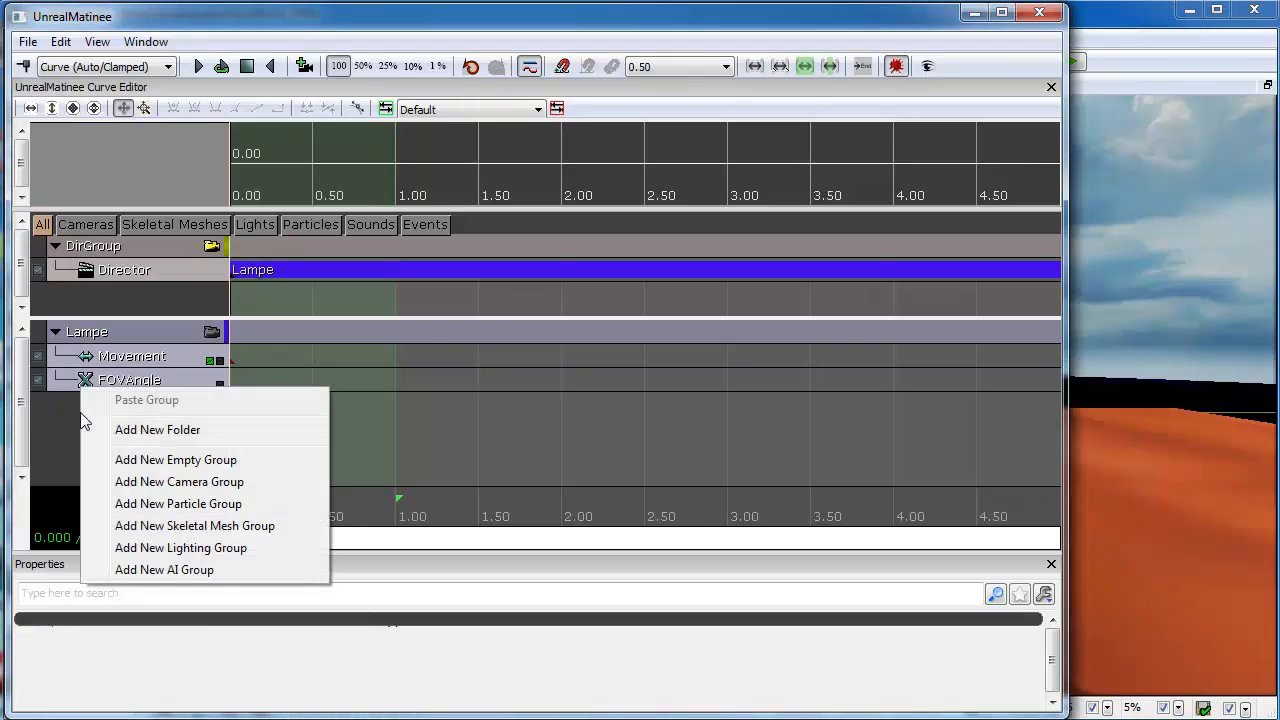
{"action": "left_click", "coordinate": [163, 527]}
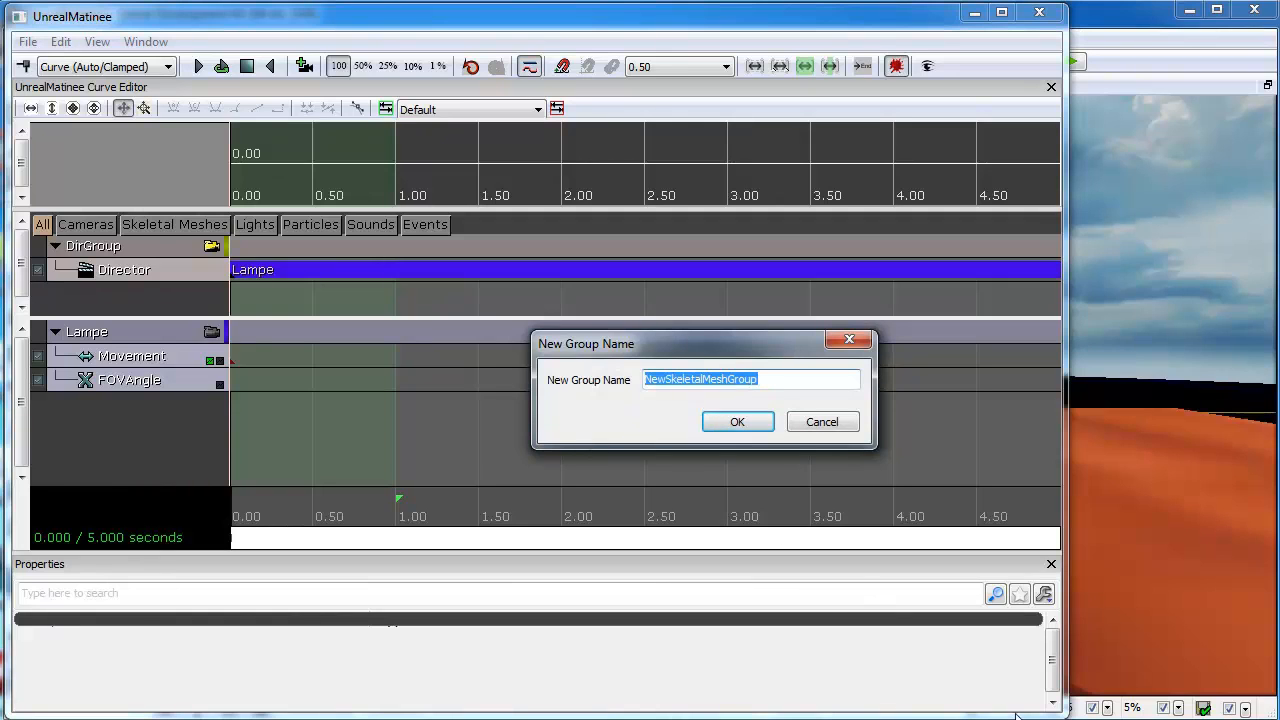
{"action": "type", "text": "LampeMort"}
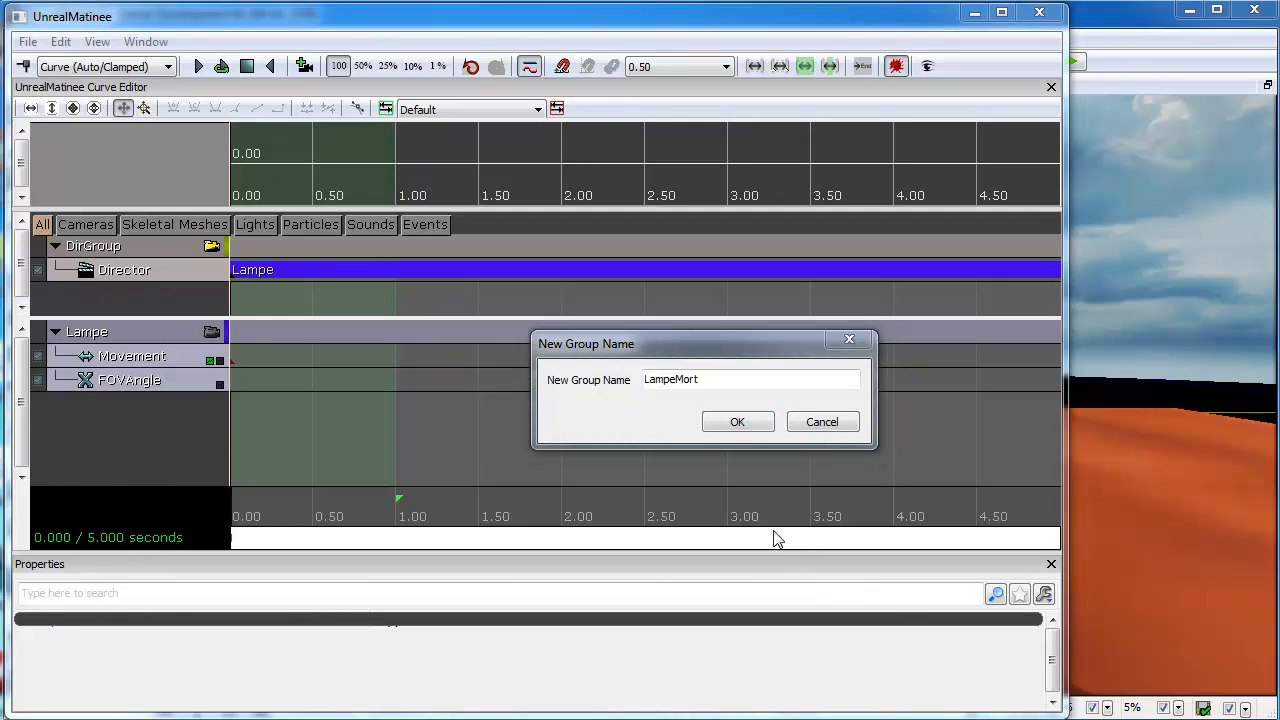
{"action": "left_click", "coordinate": [747, 422]}
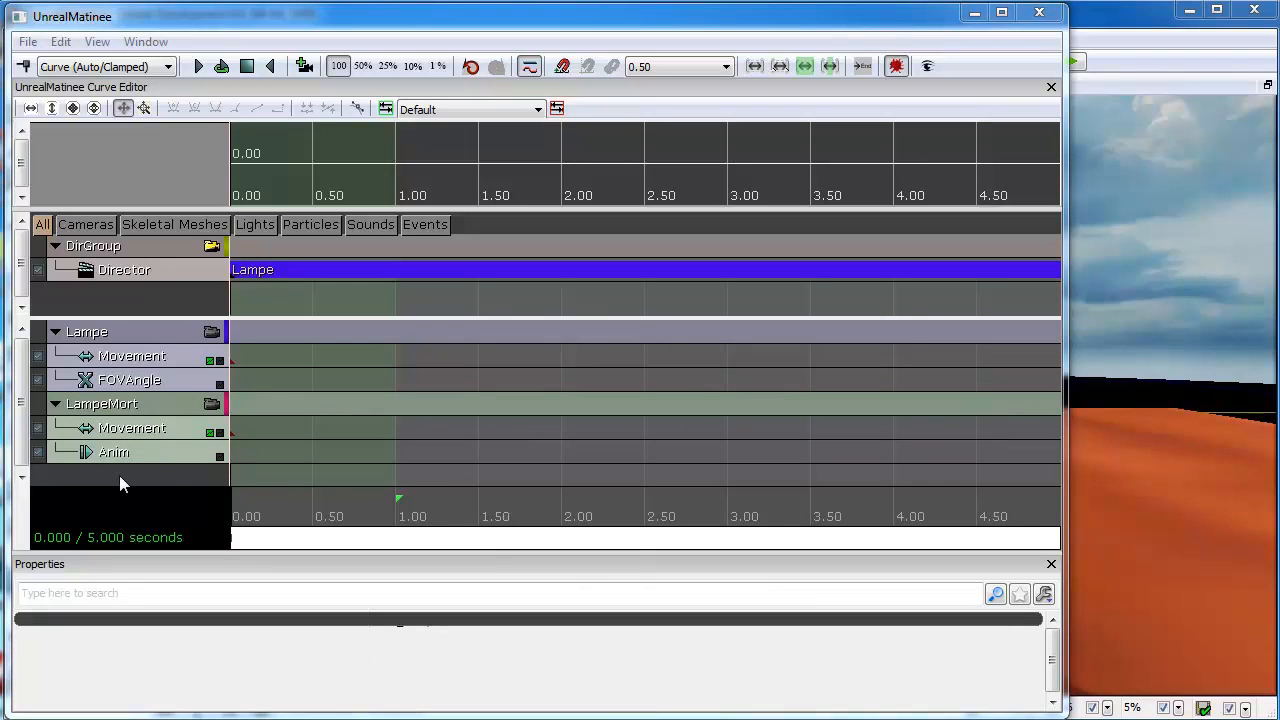
Add an entry to the LampeMort group's anim sets and assign AnimSetLamp from MyMobilePackage to it.
{"action": "left_click", "coordinate": [134, 403]}
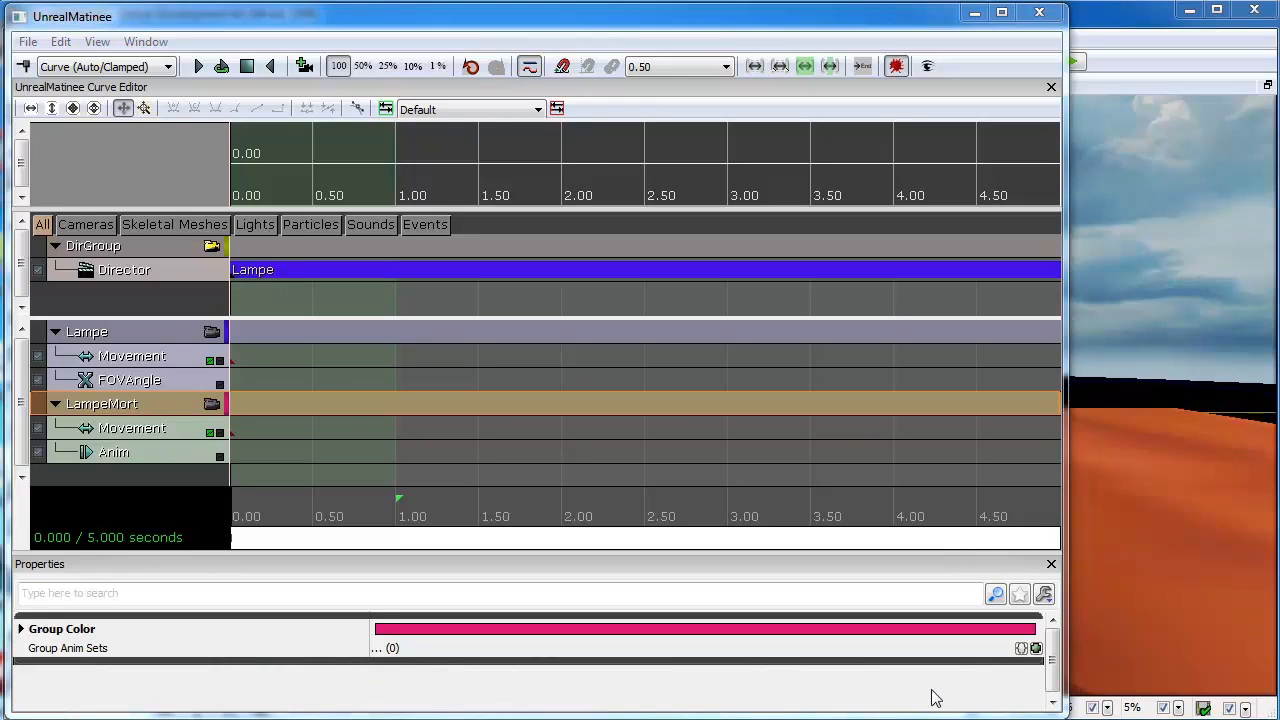
{"action": "left_click", "coordinate": [1036, 649]}
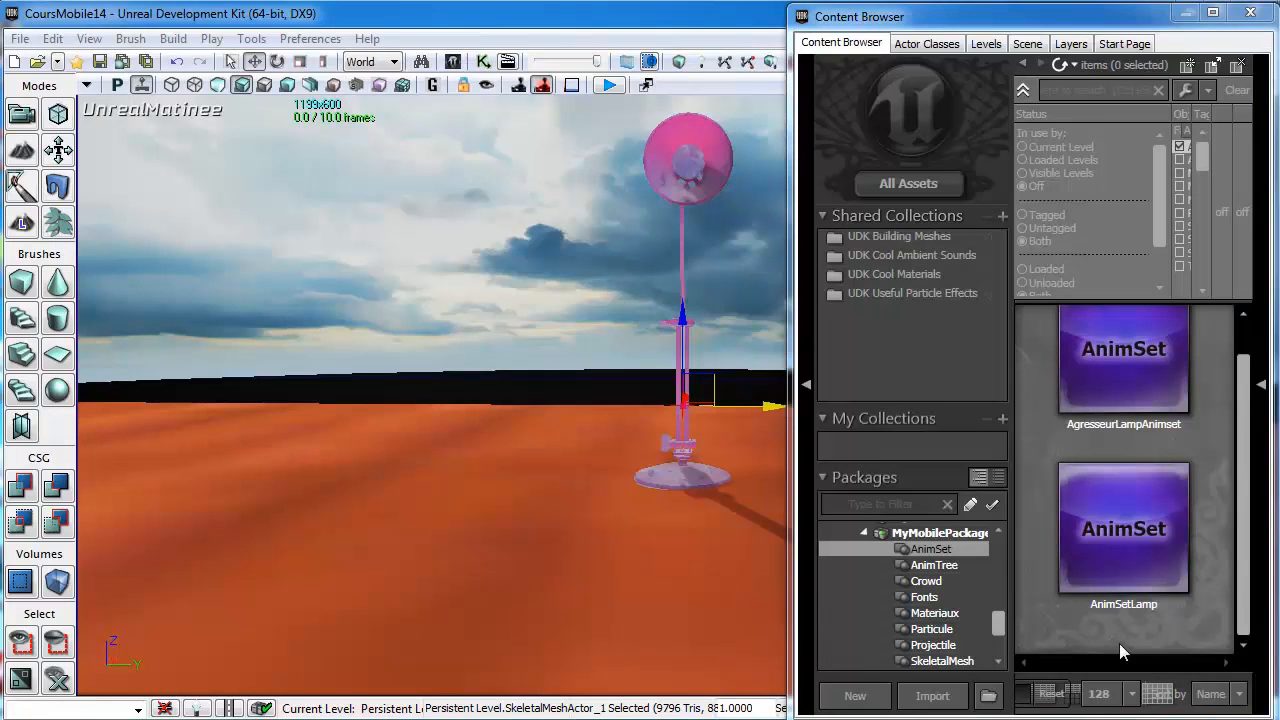
{"action": "left_click", "coordinate": [1125, 542]}
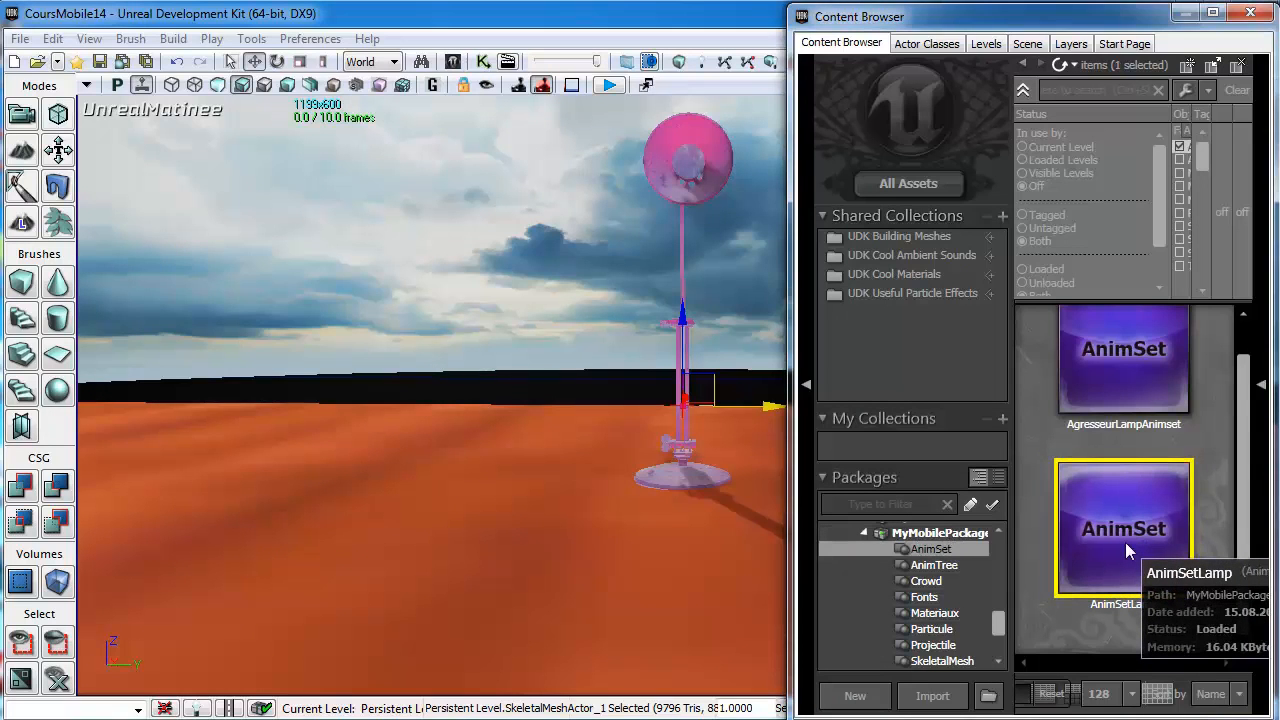
{"action": "left_click", "coordinate": [845, 718]}
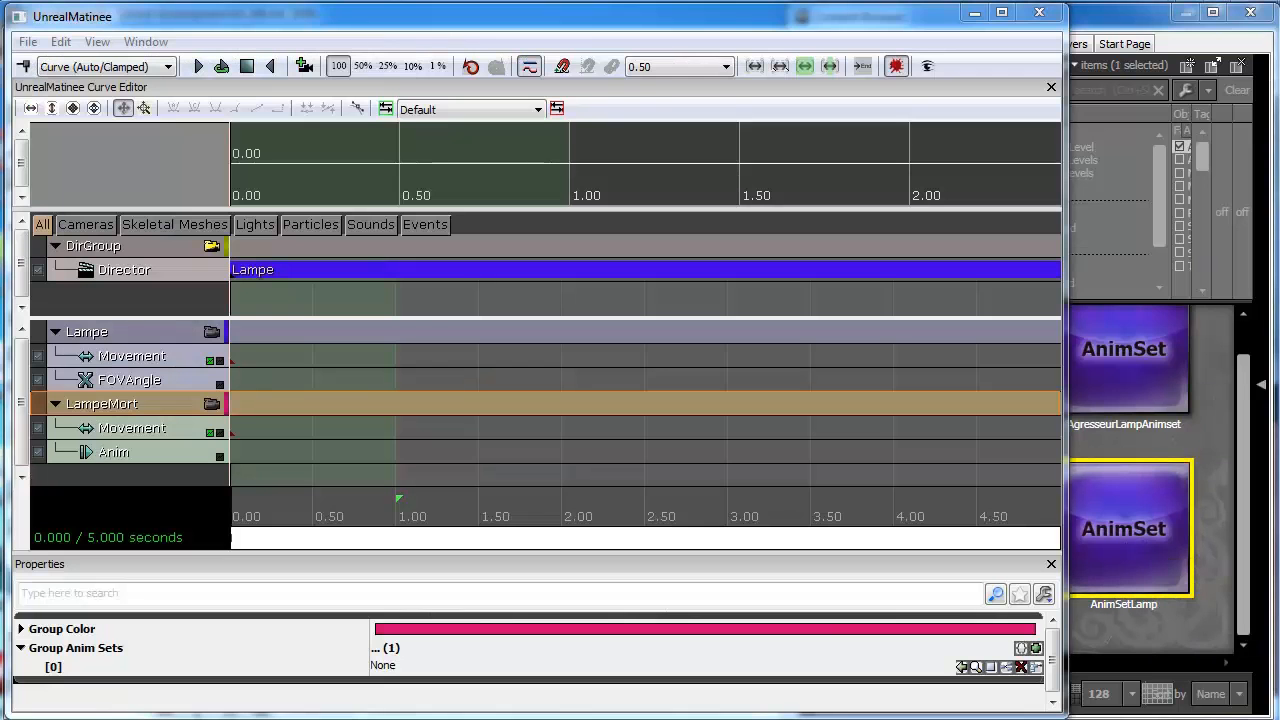
{"action": "left_click", "coordinate": [962, 668]}
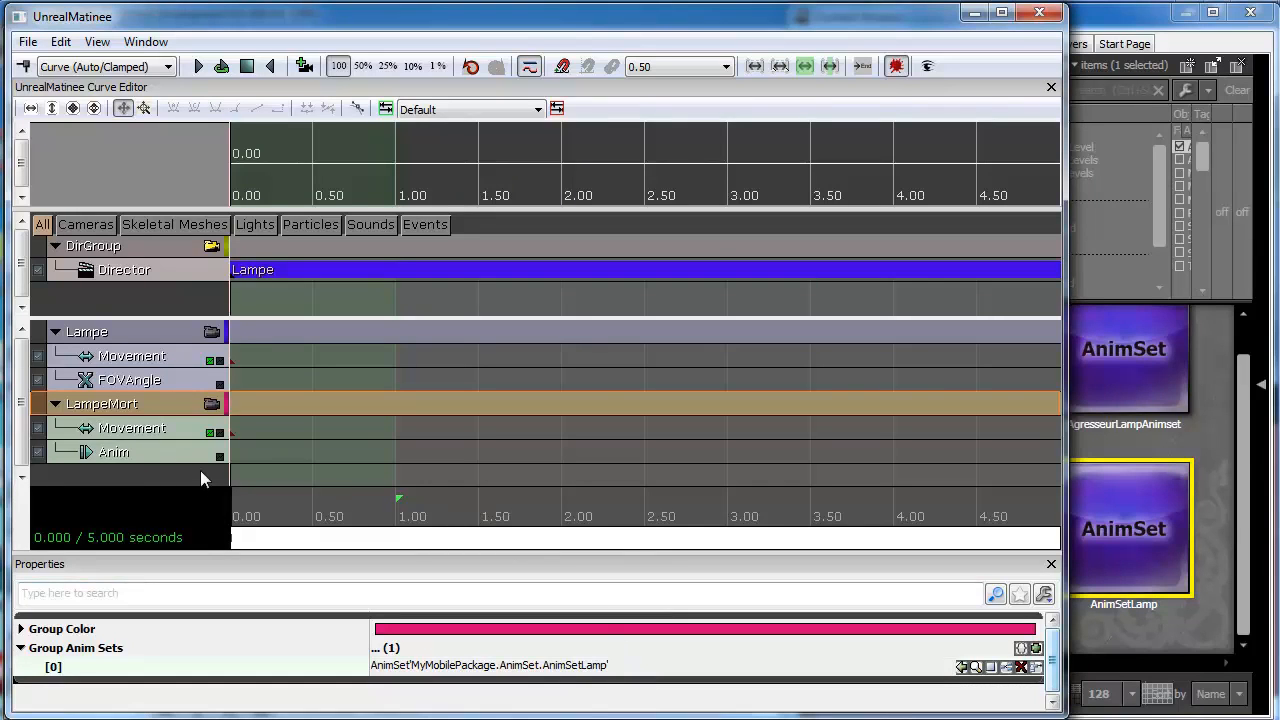
Add a key with the mort animation sequence to the LampeMort Anim track at about 1.00 s.
{"action": "left_click", "coordinate": [164, 453]}
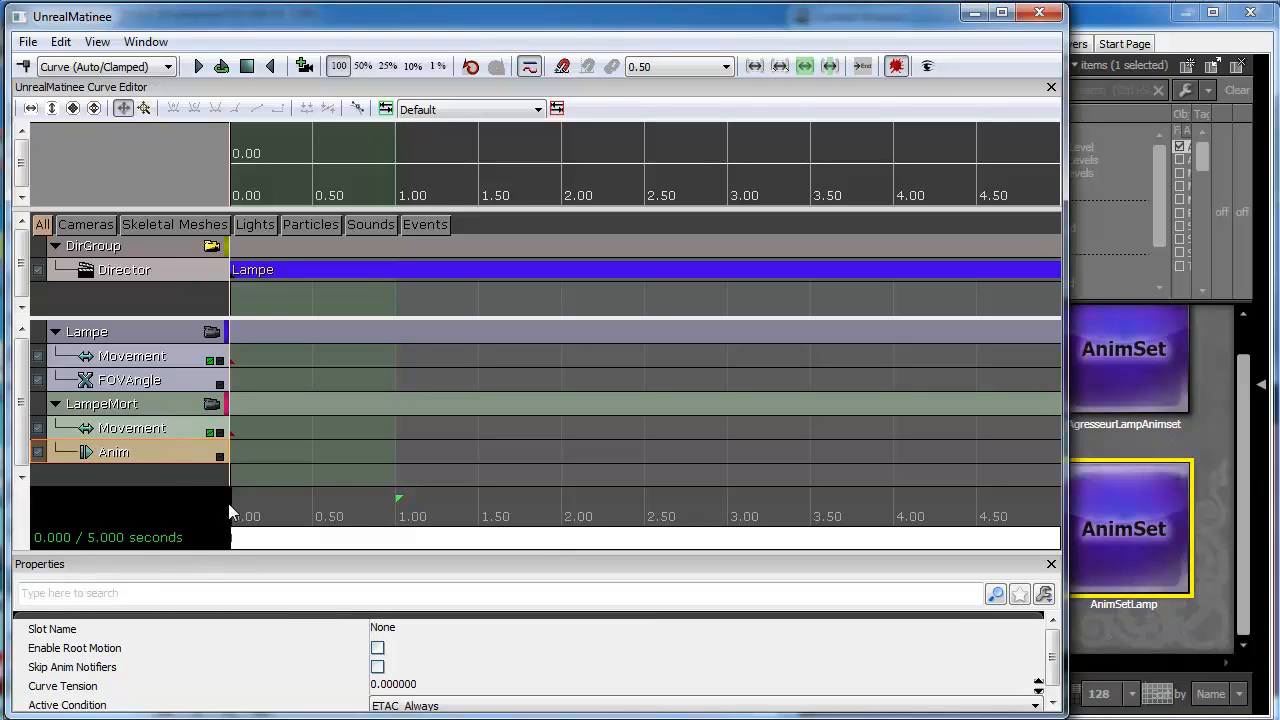
{"action": "left_click_drag", "start_coordinate": [237, 517], "coordinate": [398, 540]}
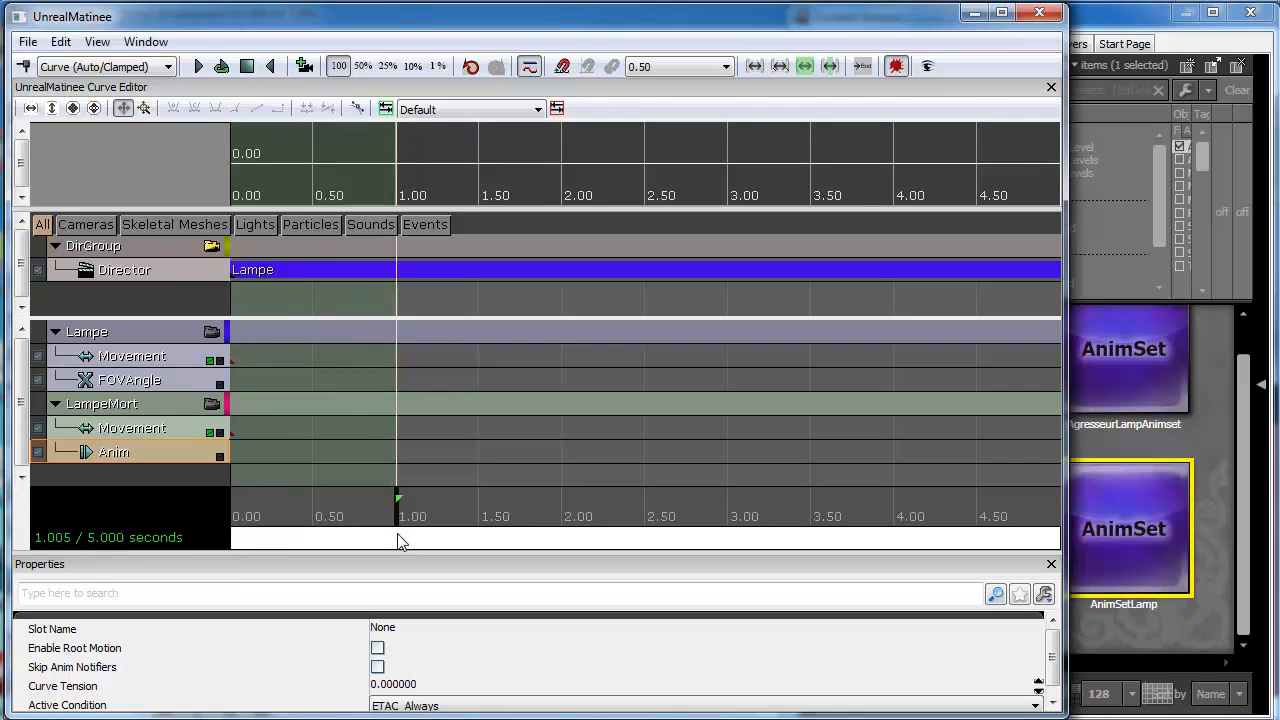
{"action": "left_click", "coordinate": [24, 64]}
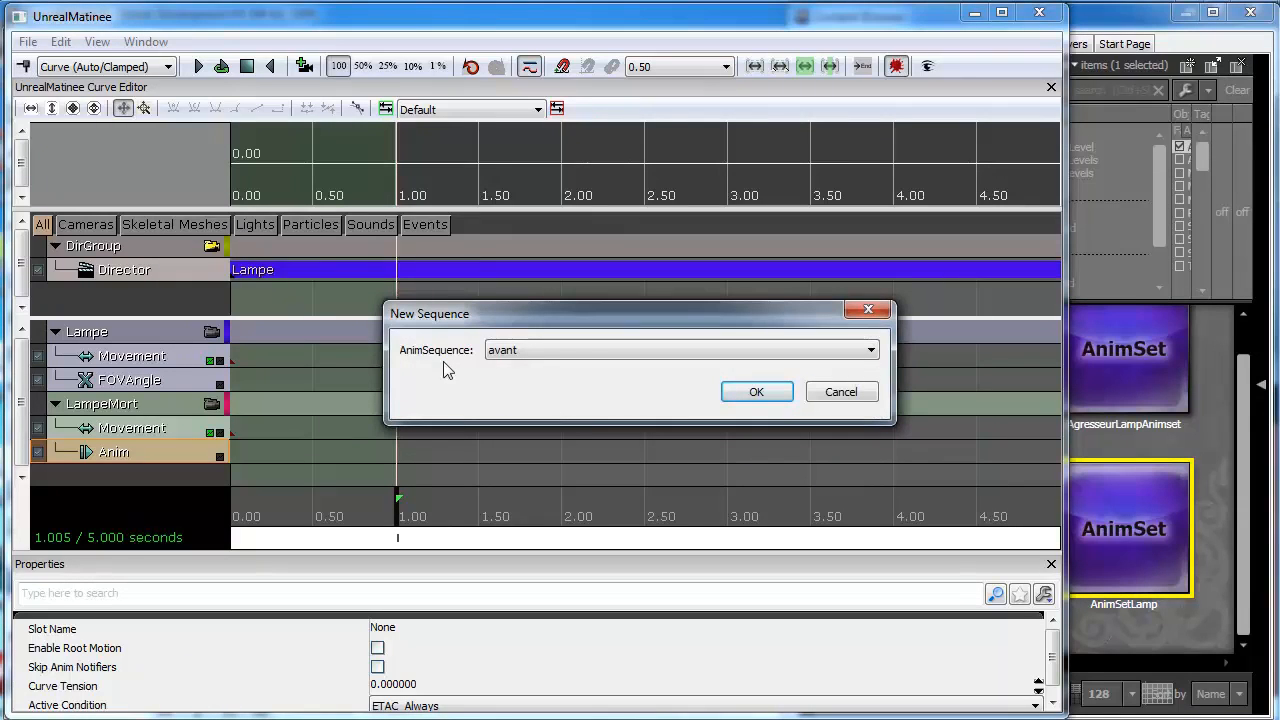
{"action": "left_click", "coordinate": [872, 352]}
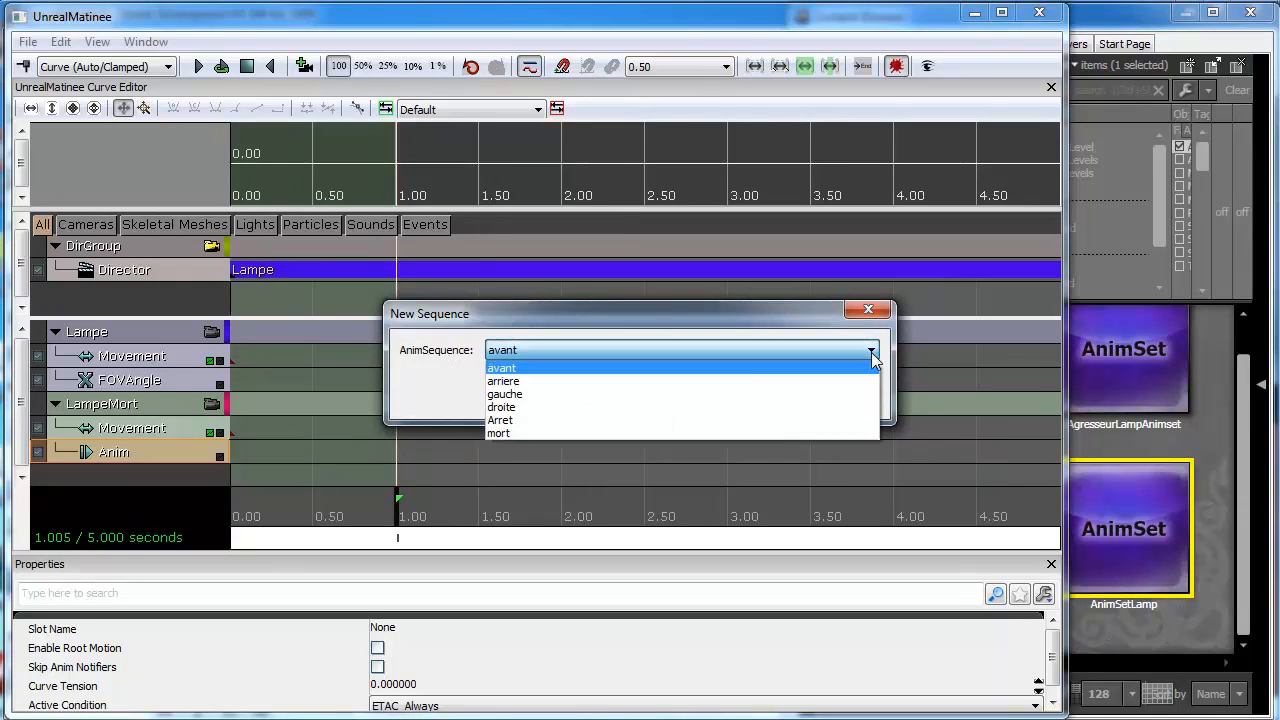
{"action": "left_click", "coordinate": [526, 435]}
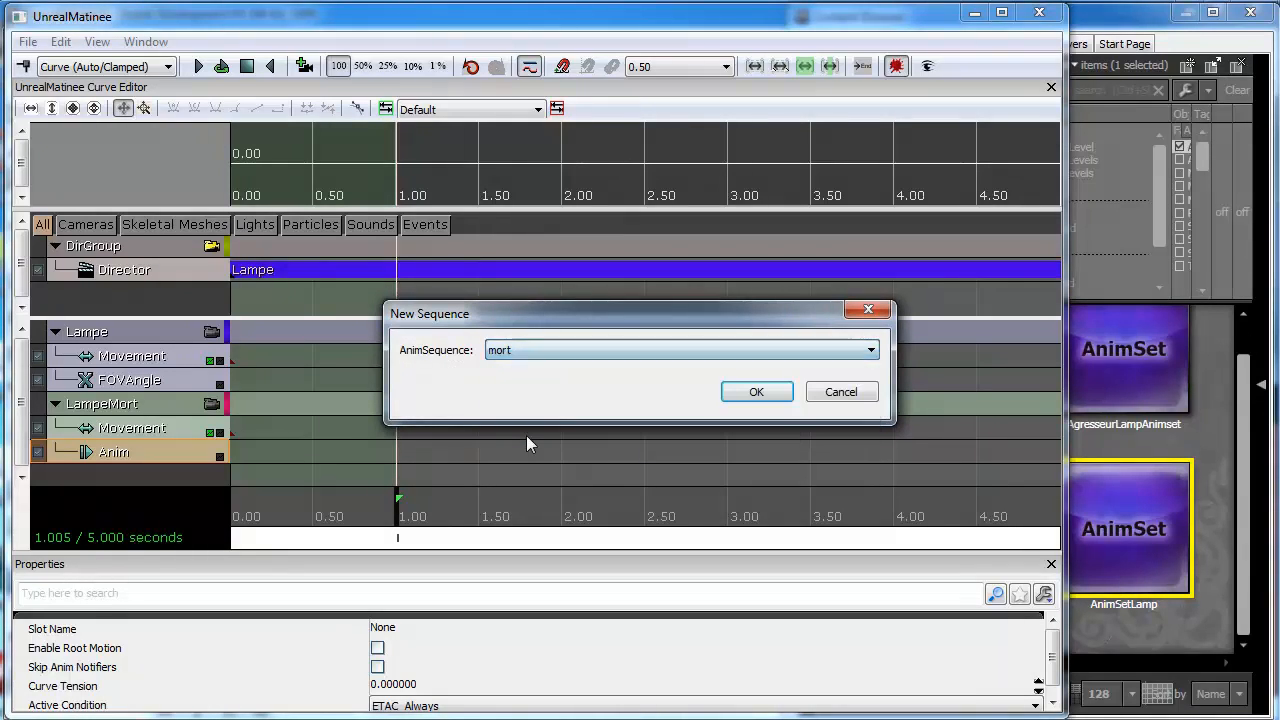
{"action": "left_click", "coordinate": [755, 398]}
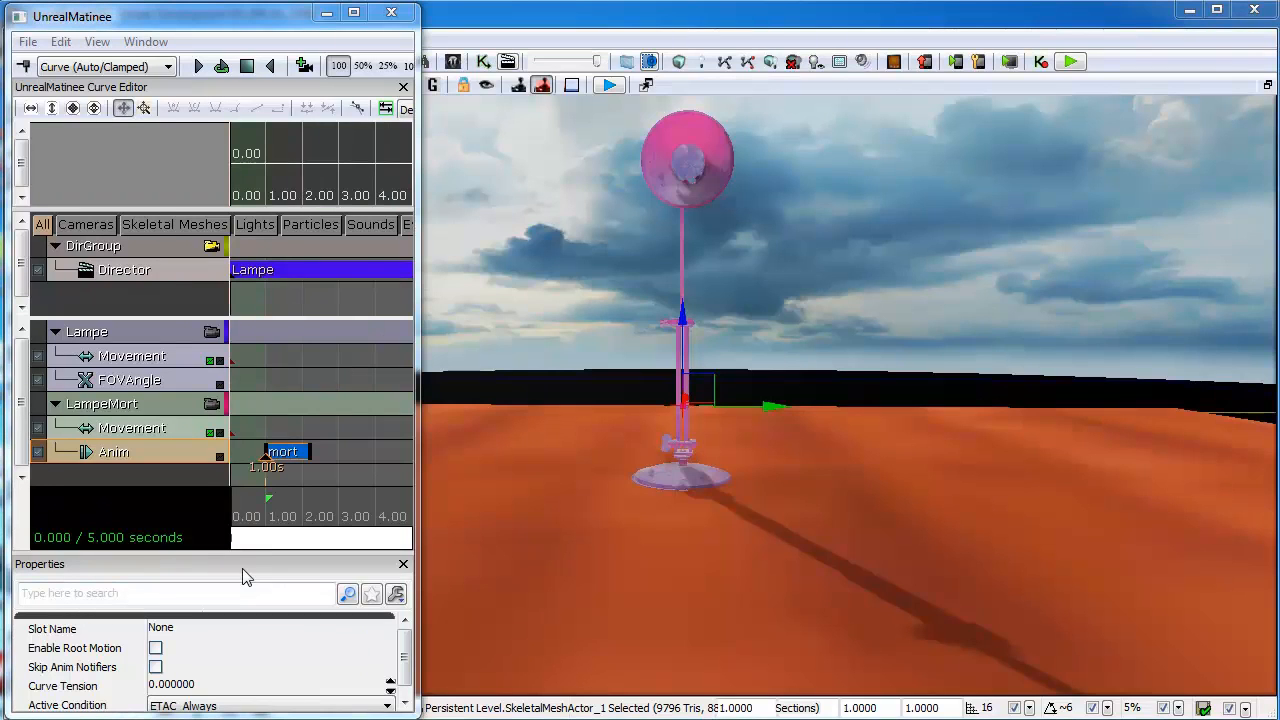
Play the Matinee to preview the lamp's death animation, stop it and scrub the timeline back towards the start.
{"action": "left_click", "coordinate": [197, 66]}
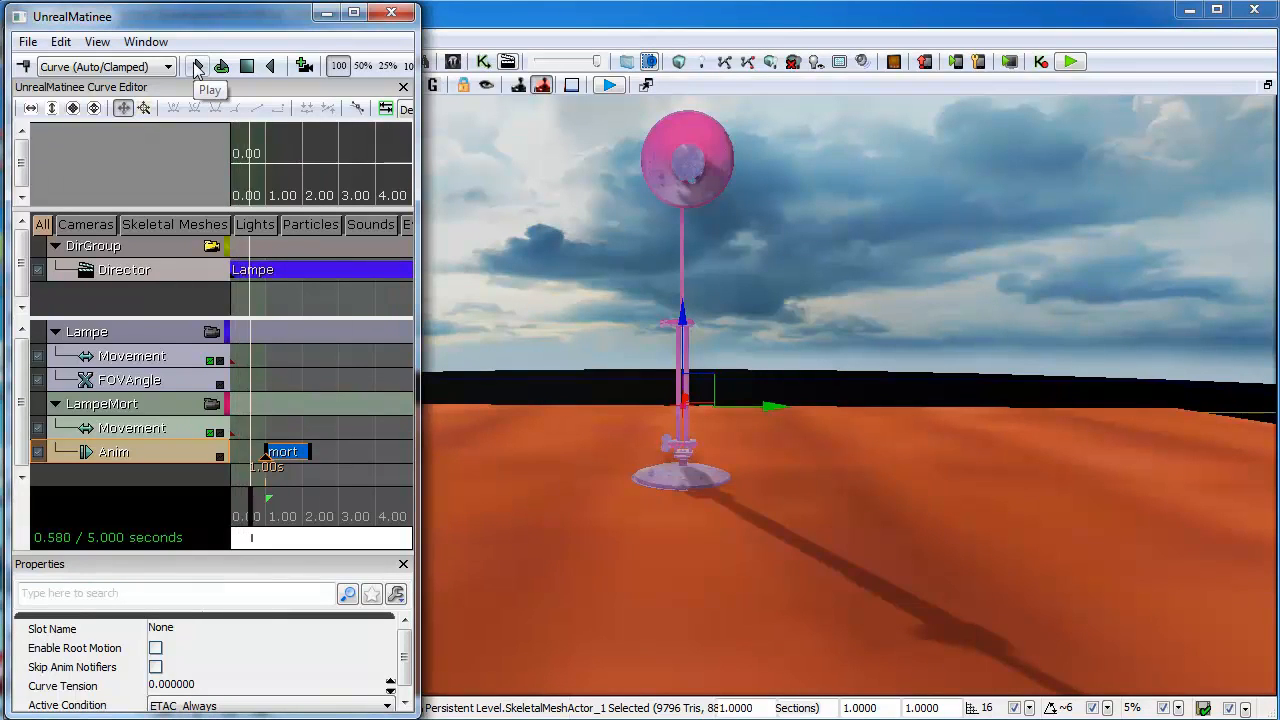
{"action": "left_click", "coordinate": [252, 69]}
{"action": "left_click_drag", "start_coordinate": [367, 512], "coordinate": [256, 504]}
{"action": "left_click_drag", "start_coordinate": [256, 504], "coordinate": [238, 506]}
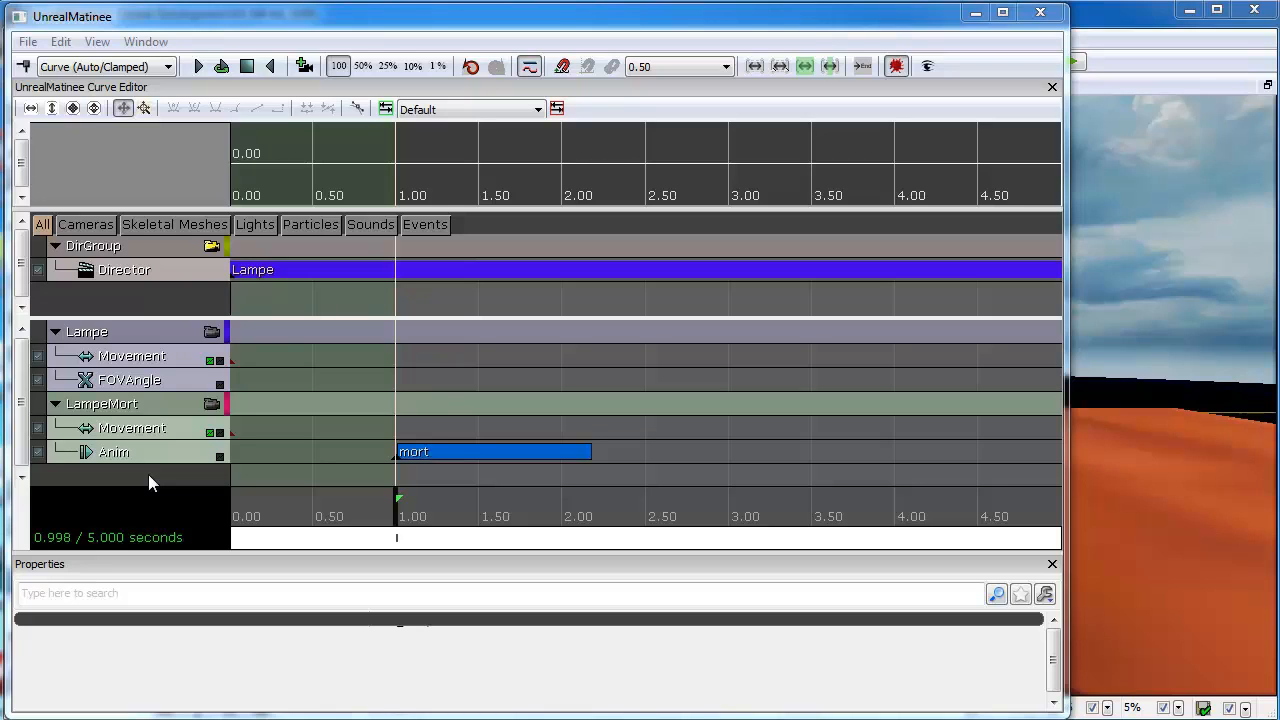
Add an event track to the LampeMort group and place an event key with the default name at about 1.00 s.
{"action": "left_click", "coordinate": [144, 409]}
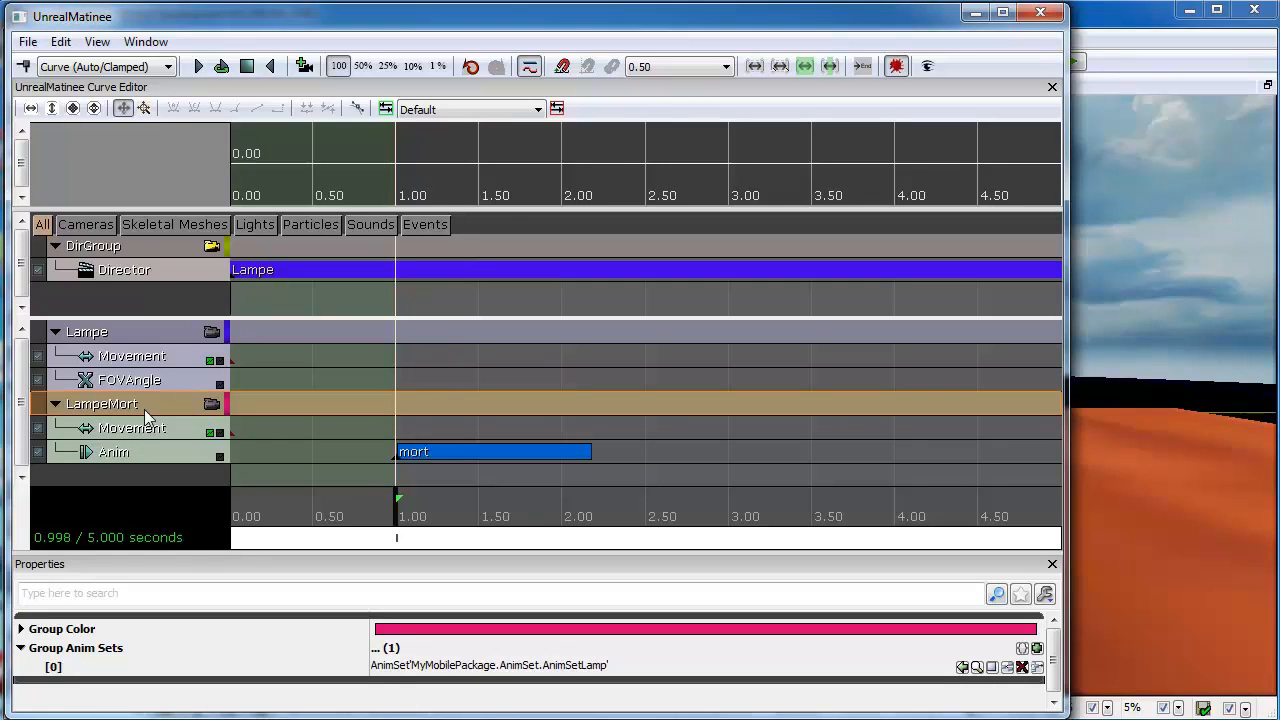
{"action": "right_click", "coordinate": [144, 409]}
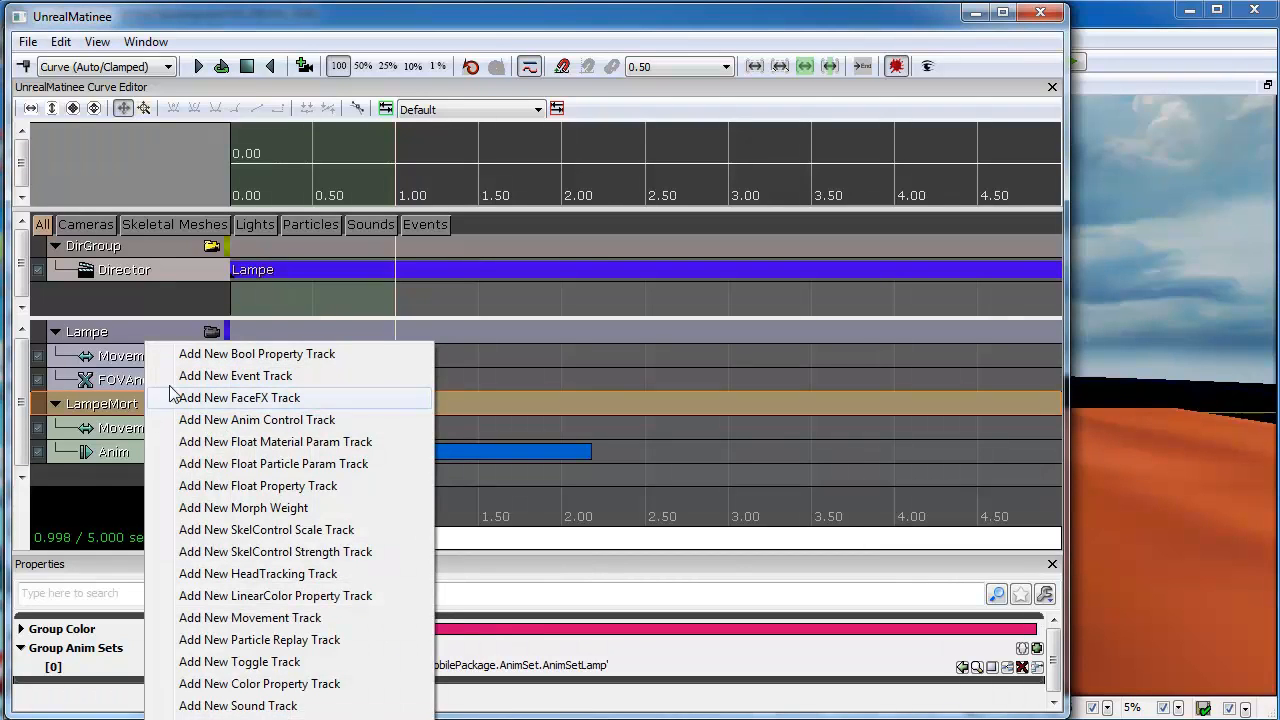
{"action": "left_click", "coordinate": [250, 376]}
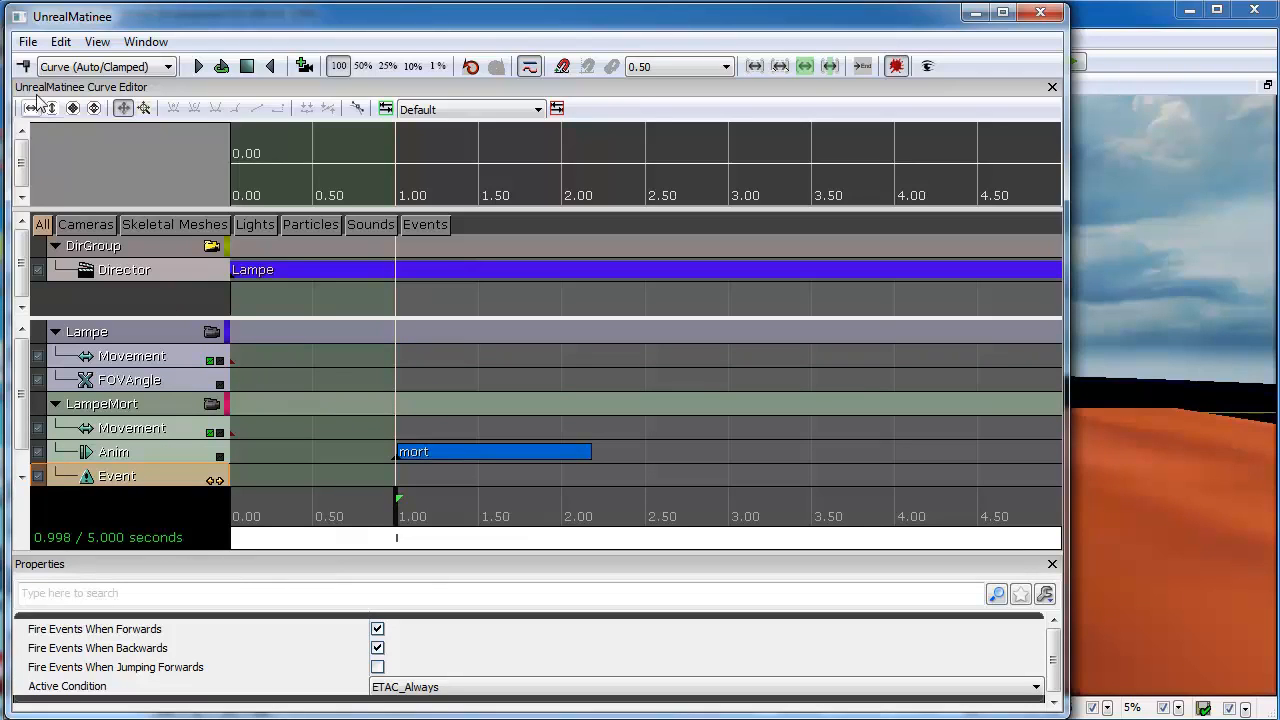
{"action": "left_click", "coordinate": [22, 67]}
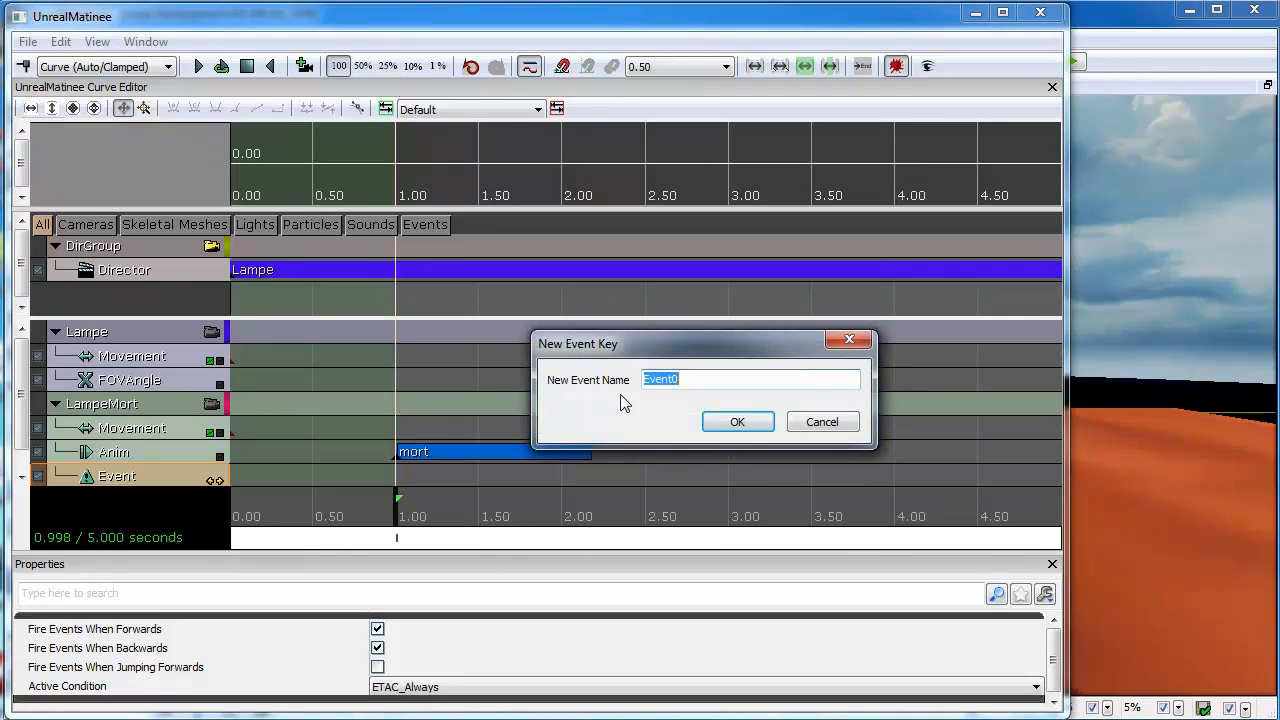
{"action": "left_click", "coordinate": [737, 422]}
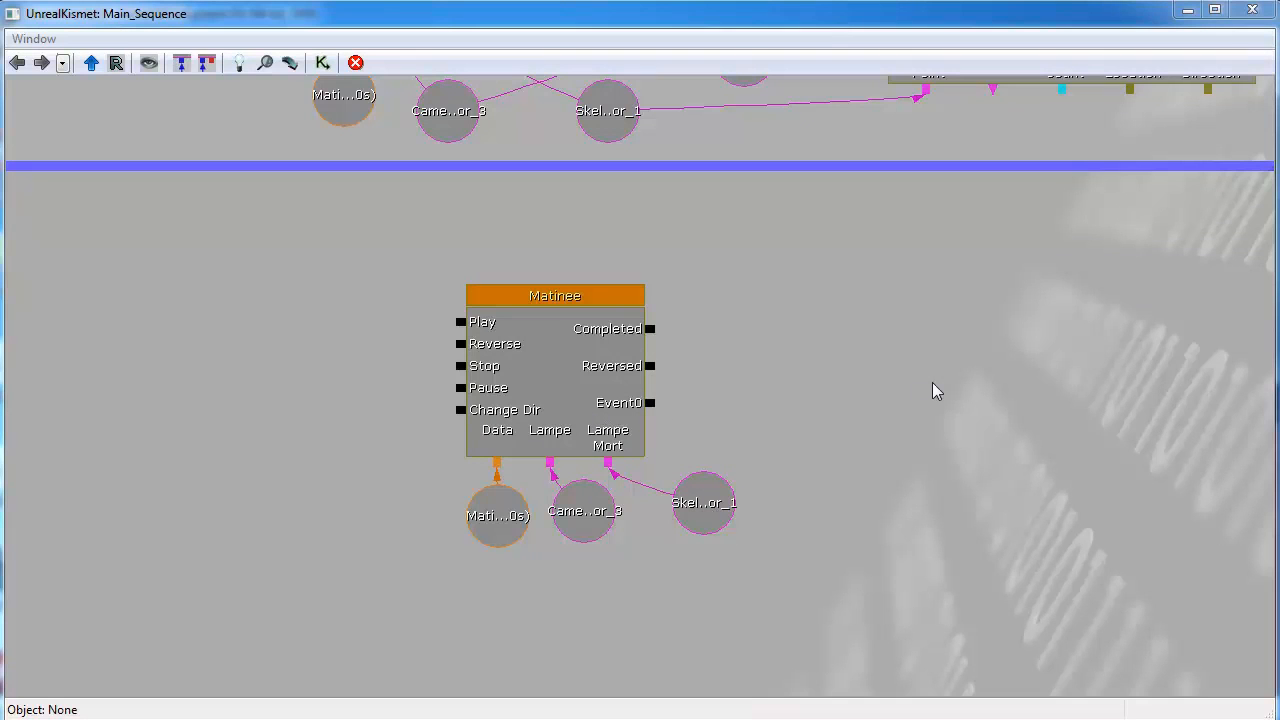
Examine the Particule feu Actor Factory's spawn point link and factory types, and locate its assigned particle system in the Content Browser.
{"action": "left_click_drag", "start_coordinate": [831, 232], "coordinate": [826, 527]}
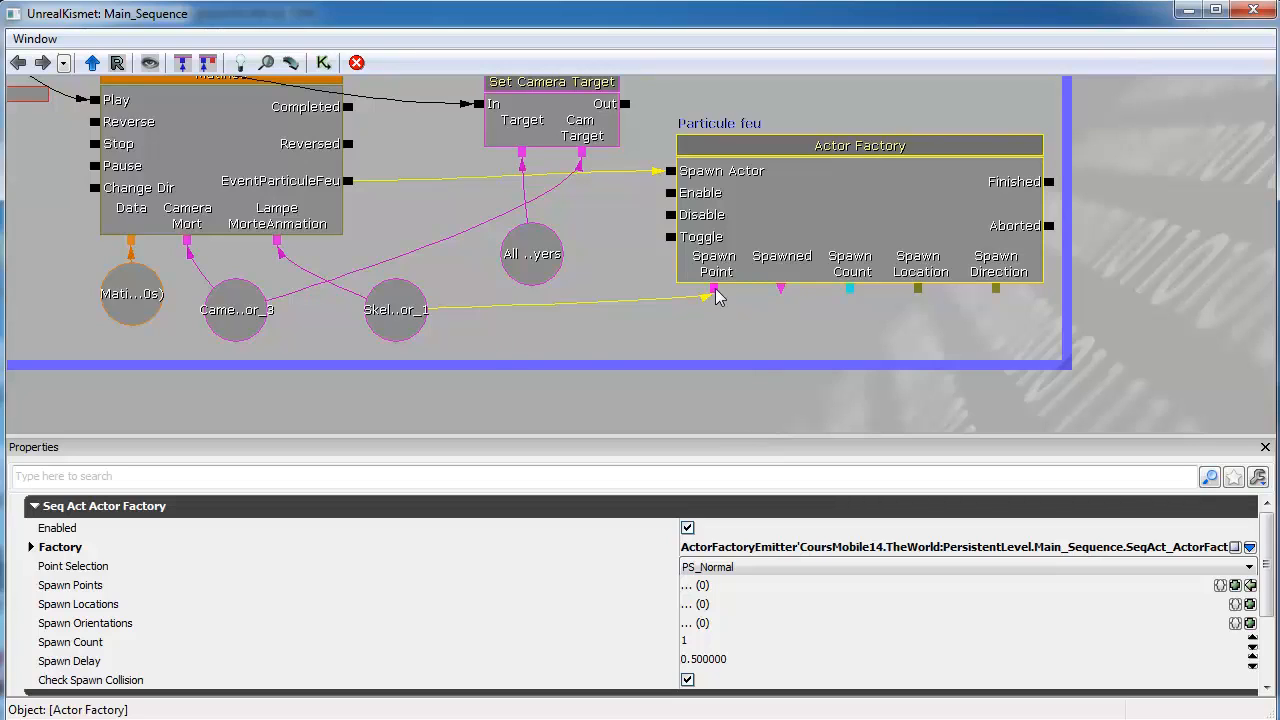
{"action": "left_click", "coordinate": [404, 313]}
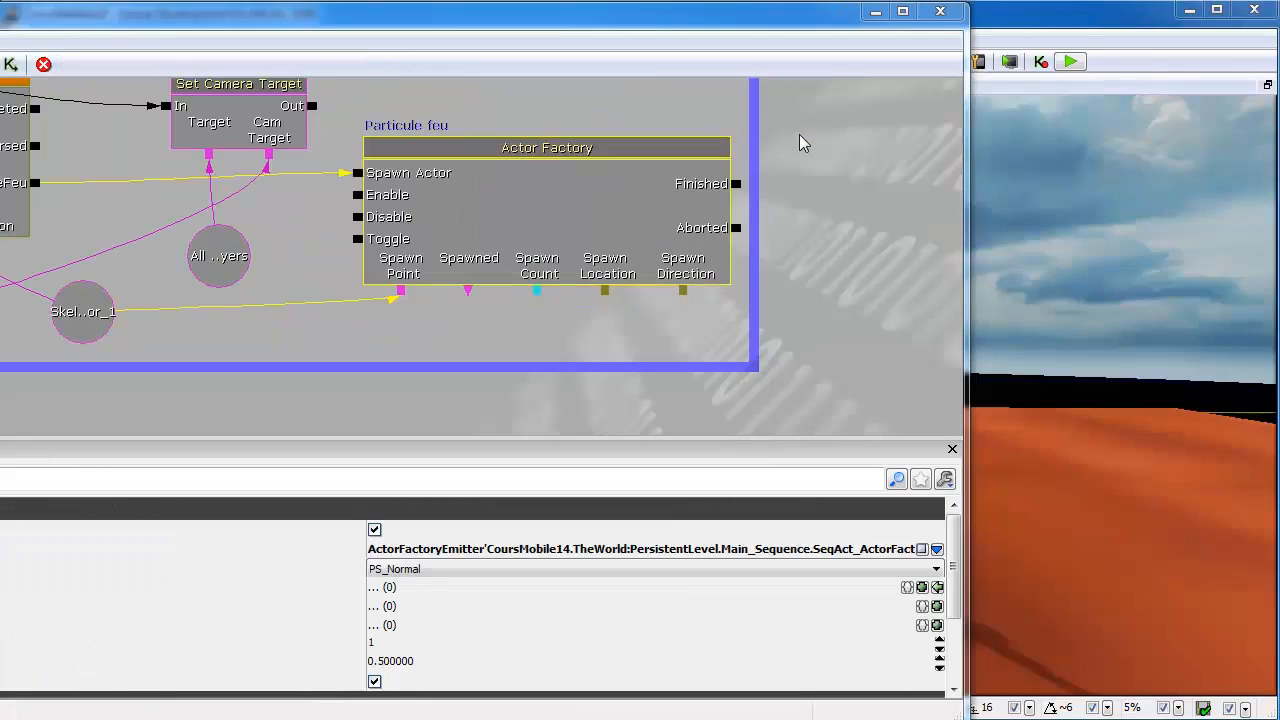
{"action": "left_click", "coordinate": [937, 551]}
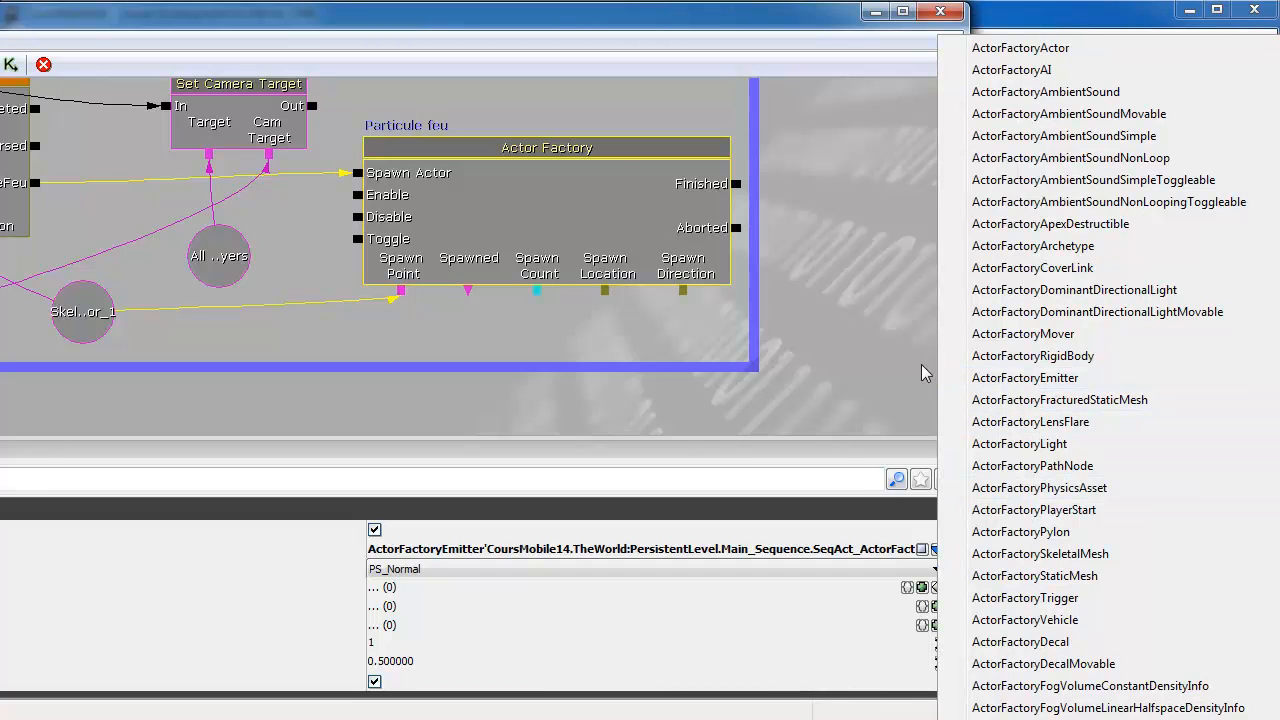
{"action": "left_click", "coordinate": [876, 340]}
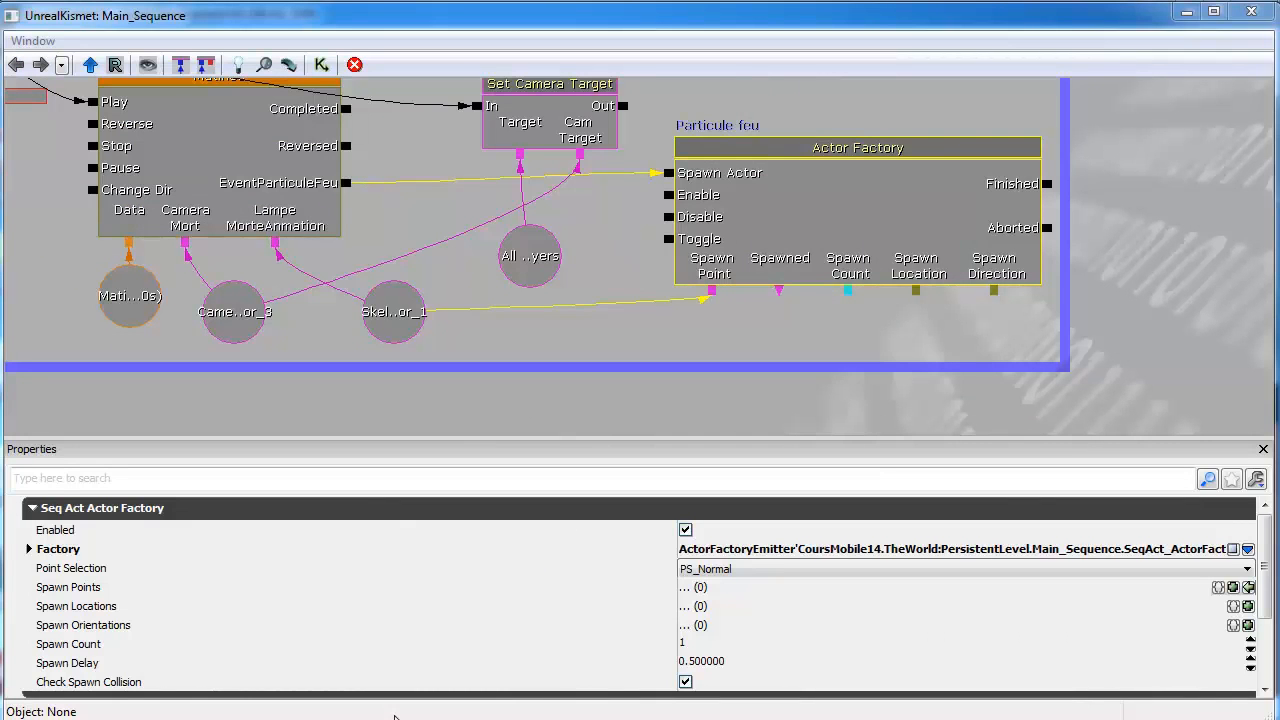
{"action": "left_click", "coordinate": [29, 550]}
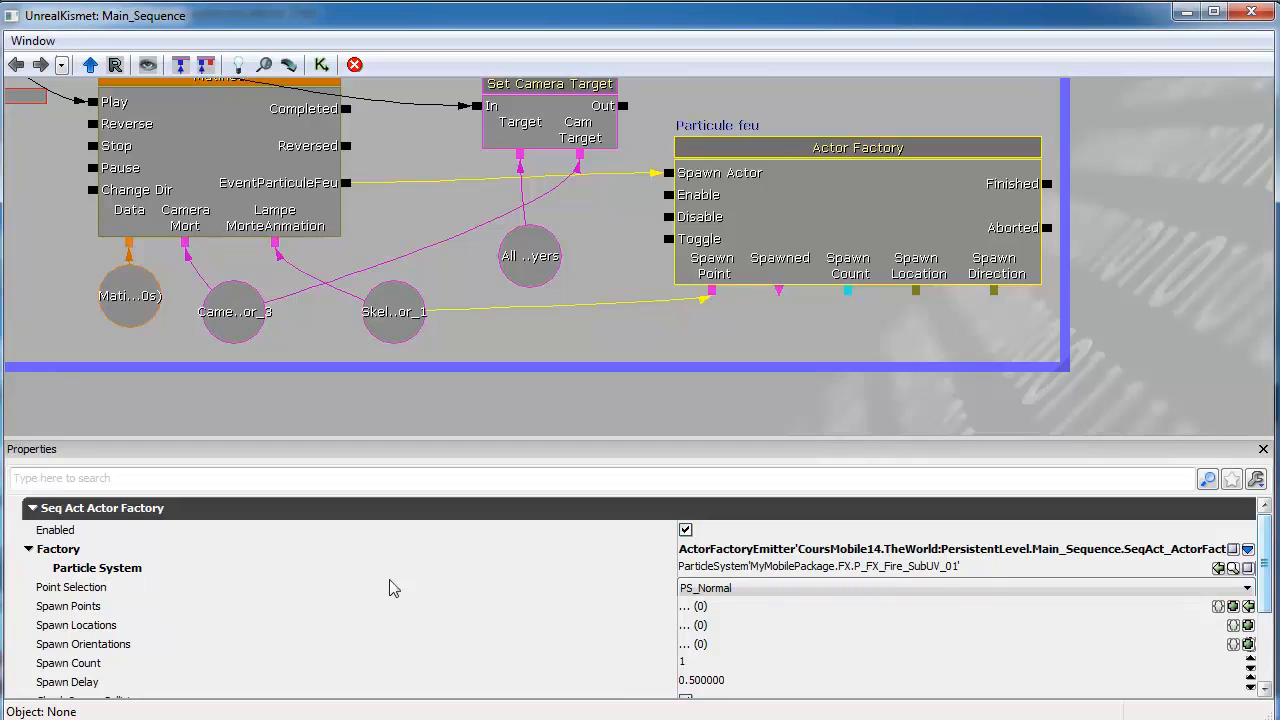
{"action": "left_click", "coordinate": [1233, 567]}
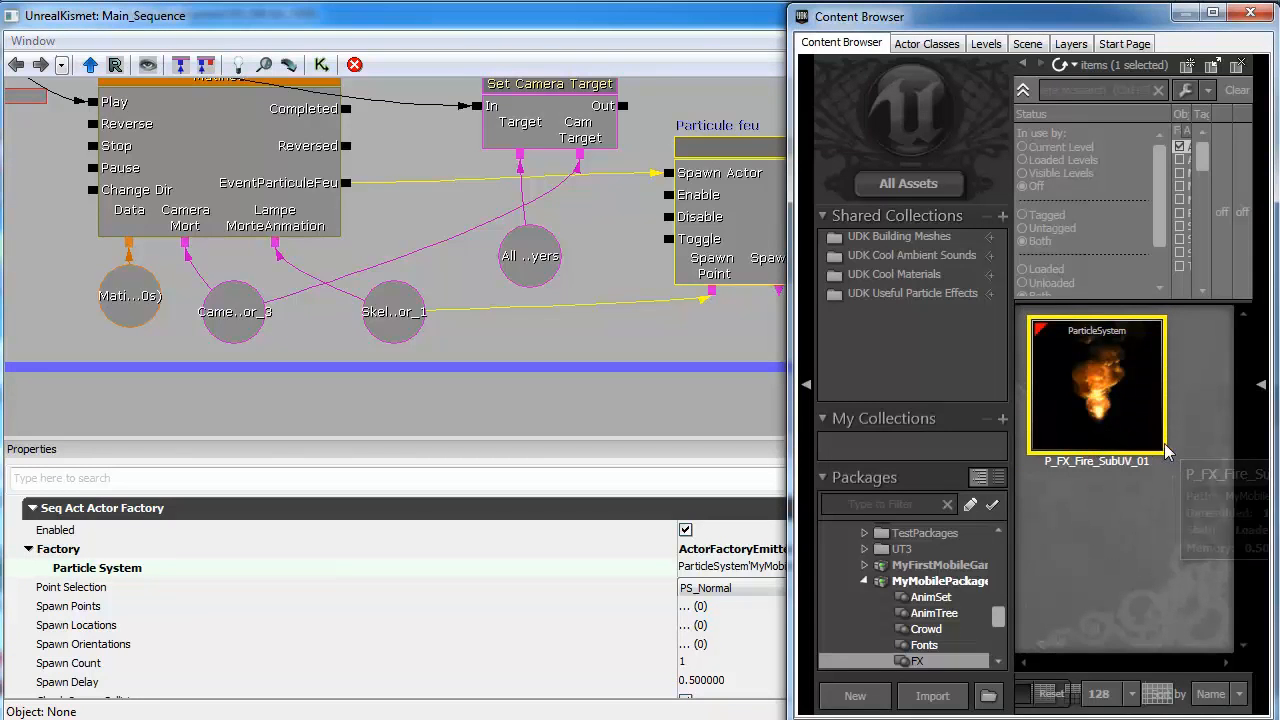
{"action": "left_click", "coordinate": [1250, 12]}
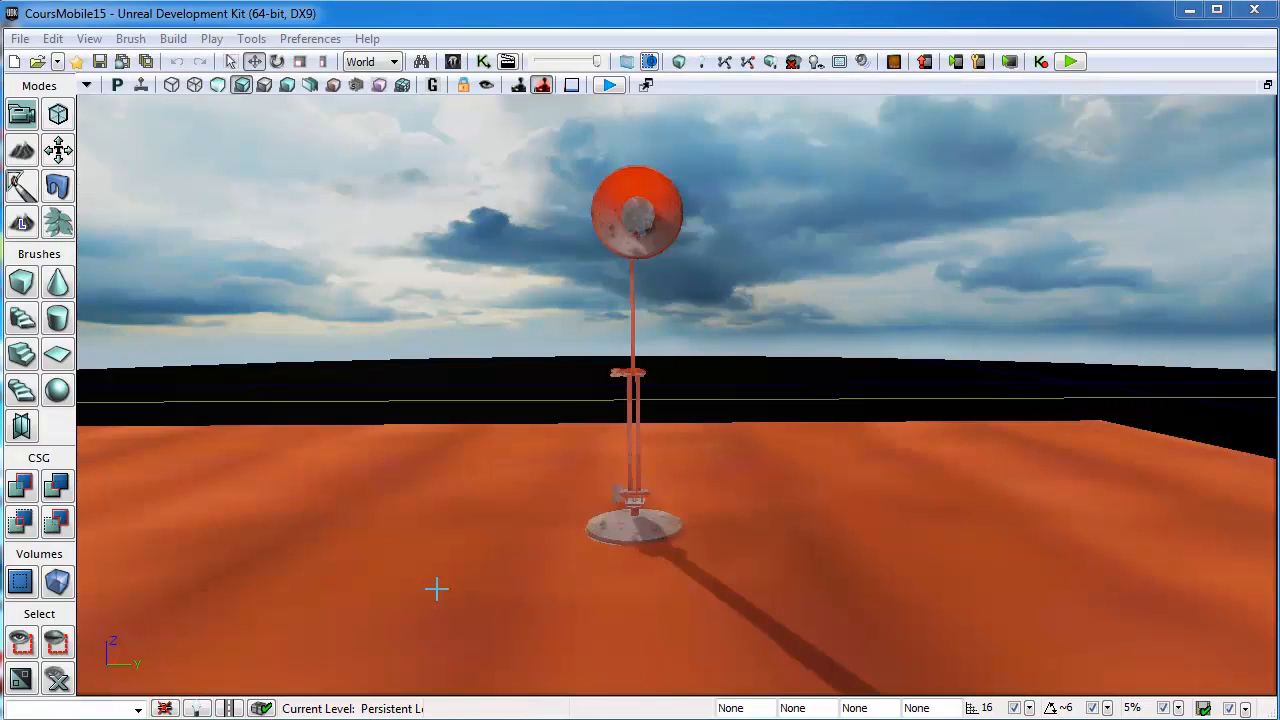
{"action": "left_click", "coordinate": [652, 531]}
{"action": "left_click", "coordinate": [651, 526]}
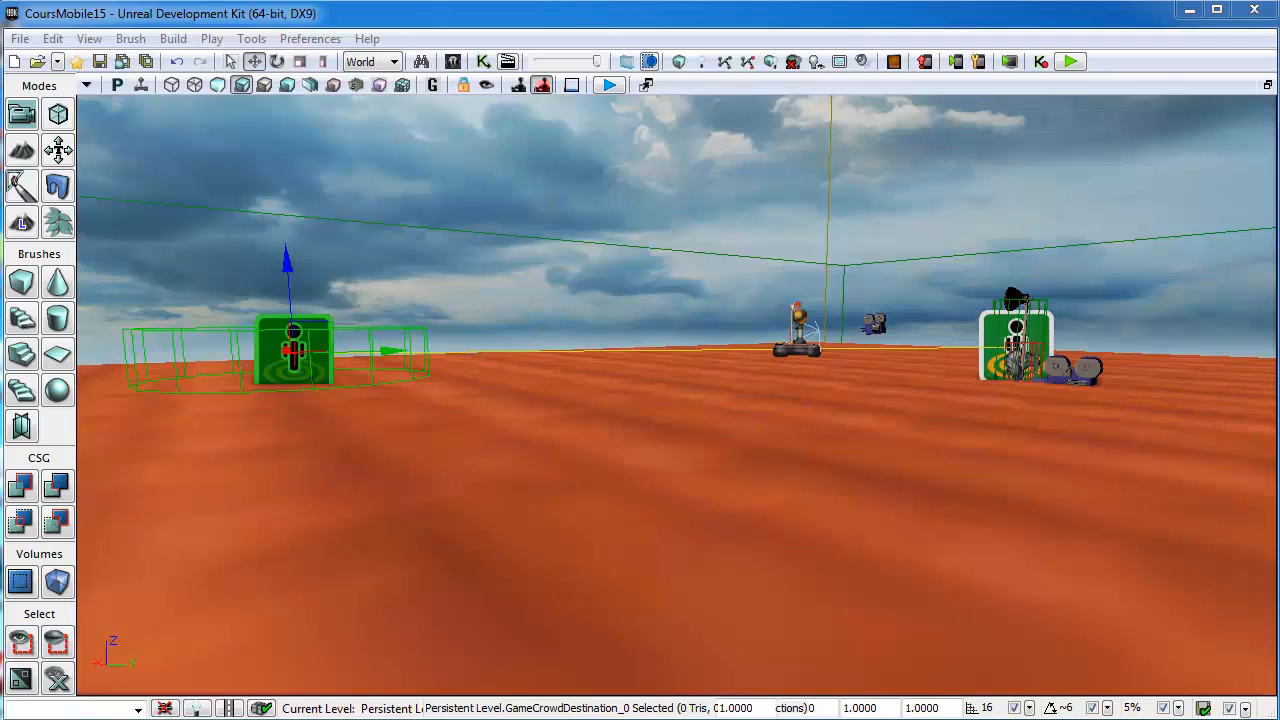
{"action": "left_click_drag", "start_coordinate": [640, 400], "coordinate": [774, 250]}
{"action": "left_click_drag", "start_coordinate": [697, 314], "coordinate": [700, 314]}
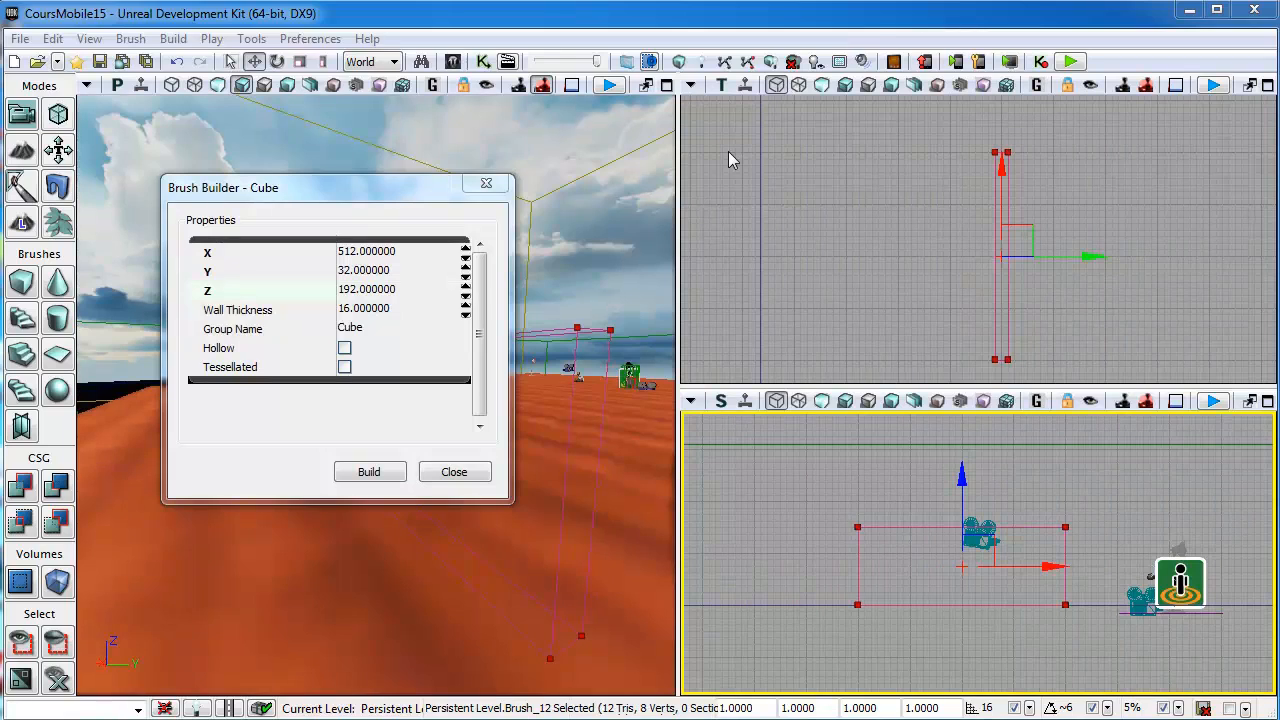
Check the cube brush's X, Y and Z dimensions and add the brush to the level with the M_Water_01 material.
{"action": "left_click", "coordinate": [421, 255]}
{"action": "key", "text": "Tab"}
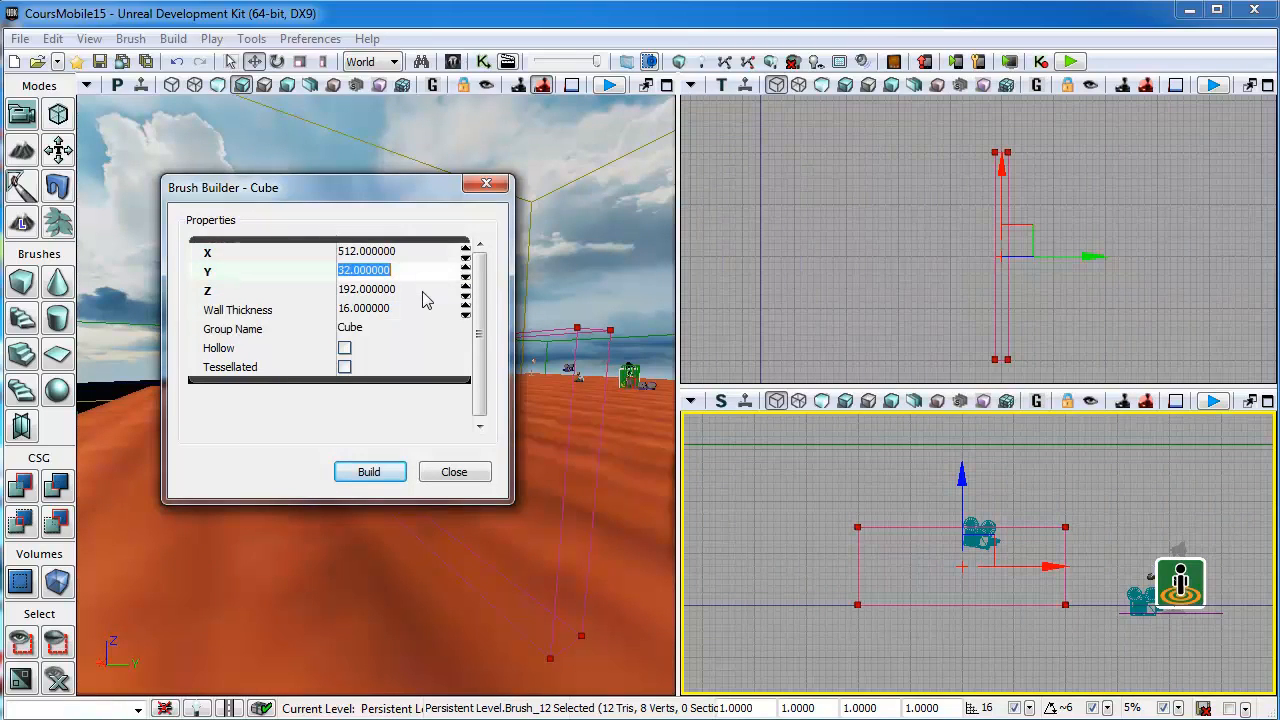
{"action": "key", "text": "Tab"}
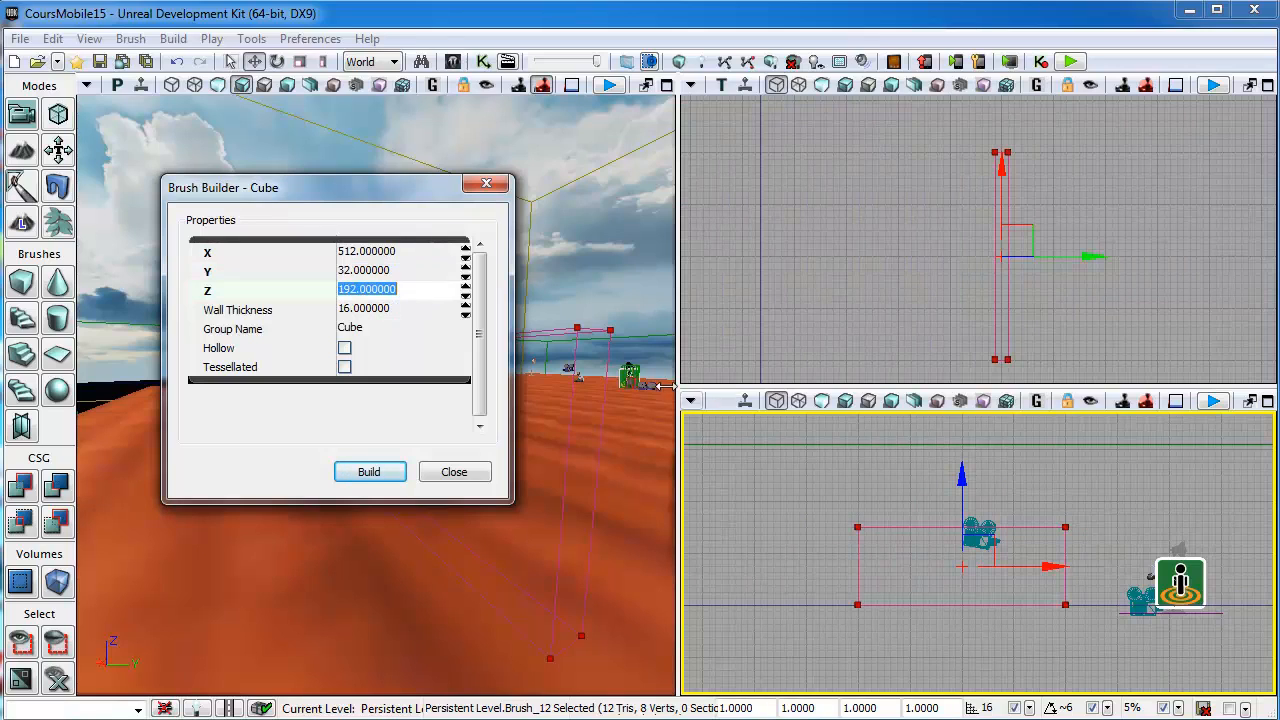
{"action": "left_click", "coordinate": [486, 183]}
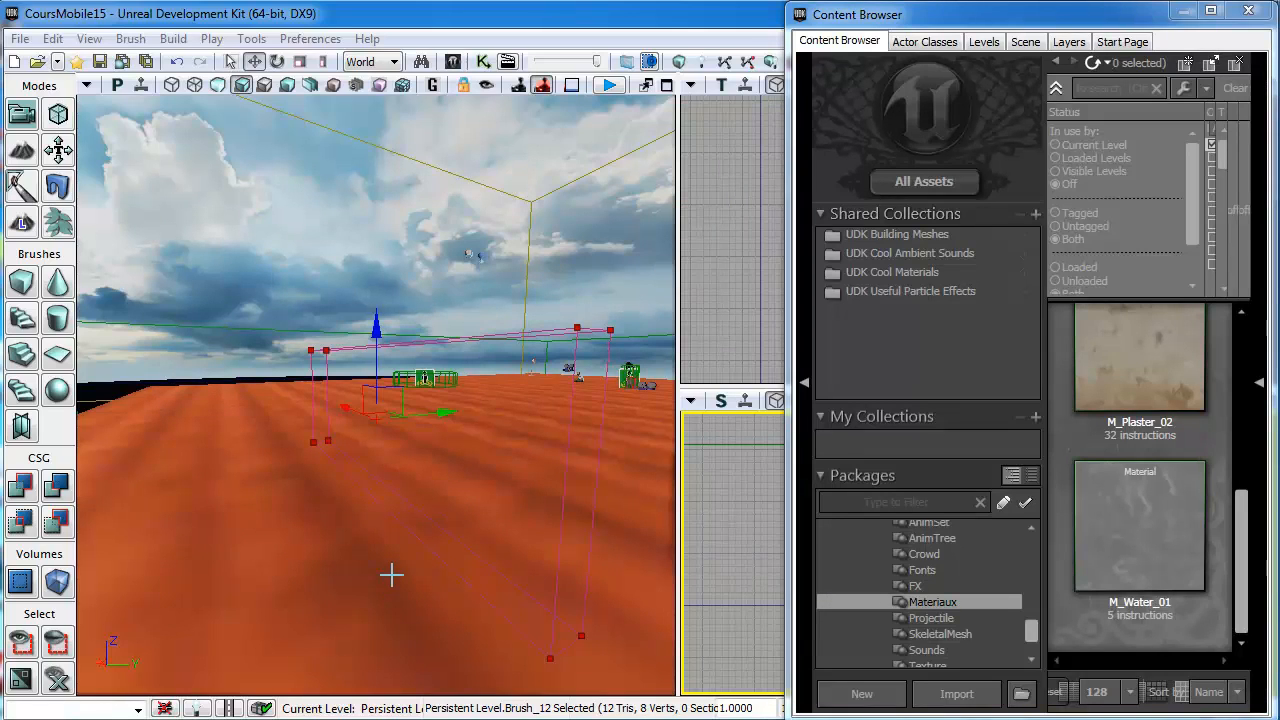
{"action": "left_click", "coordinate": [1133, 518]}
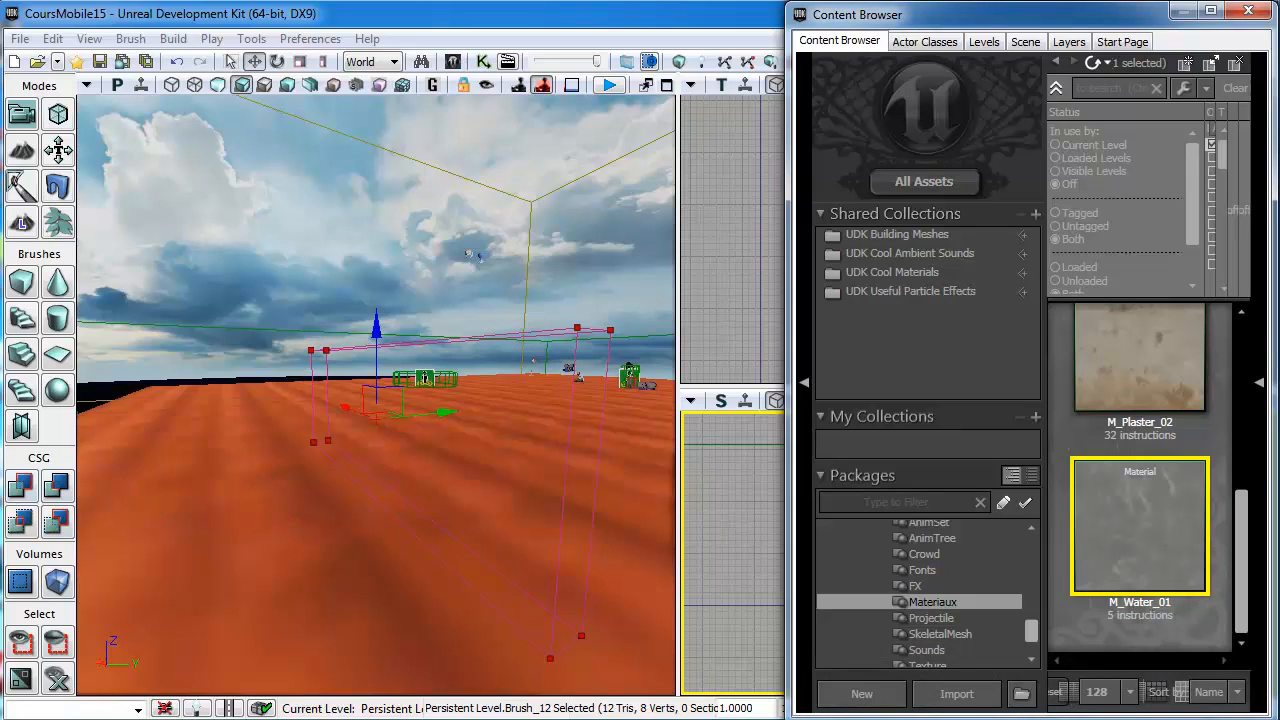
{"action": "left_click", "coordinate": [24, 487]}
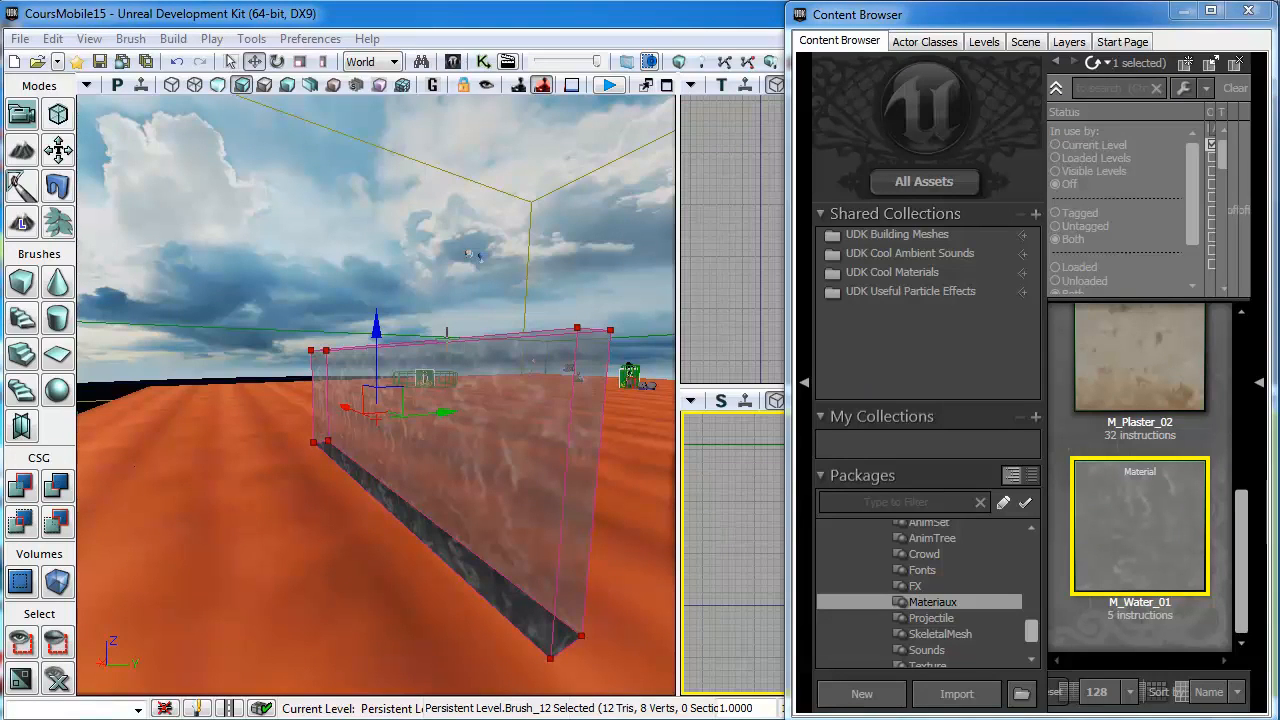
Switch the perspective view to brush wireframe, select the wall brush and start converting it to a static mesh.
{"action": "left_click", "coordinate": [447, 332]}
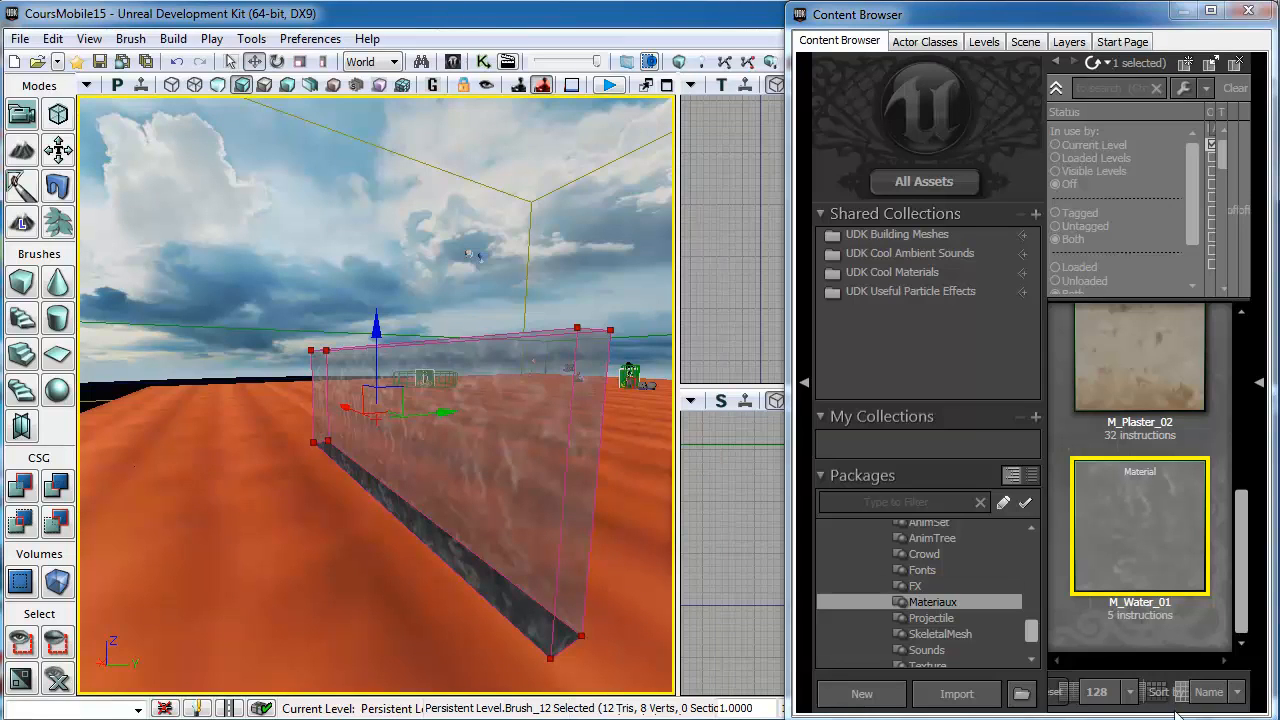
{"action": "key", "text": "alt+1"}
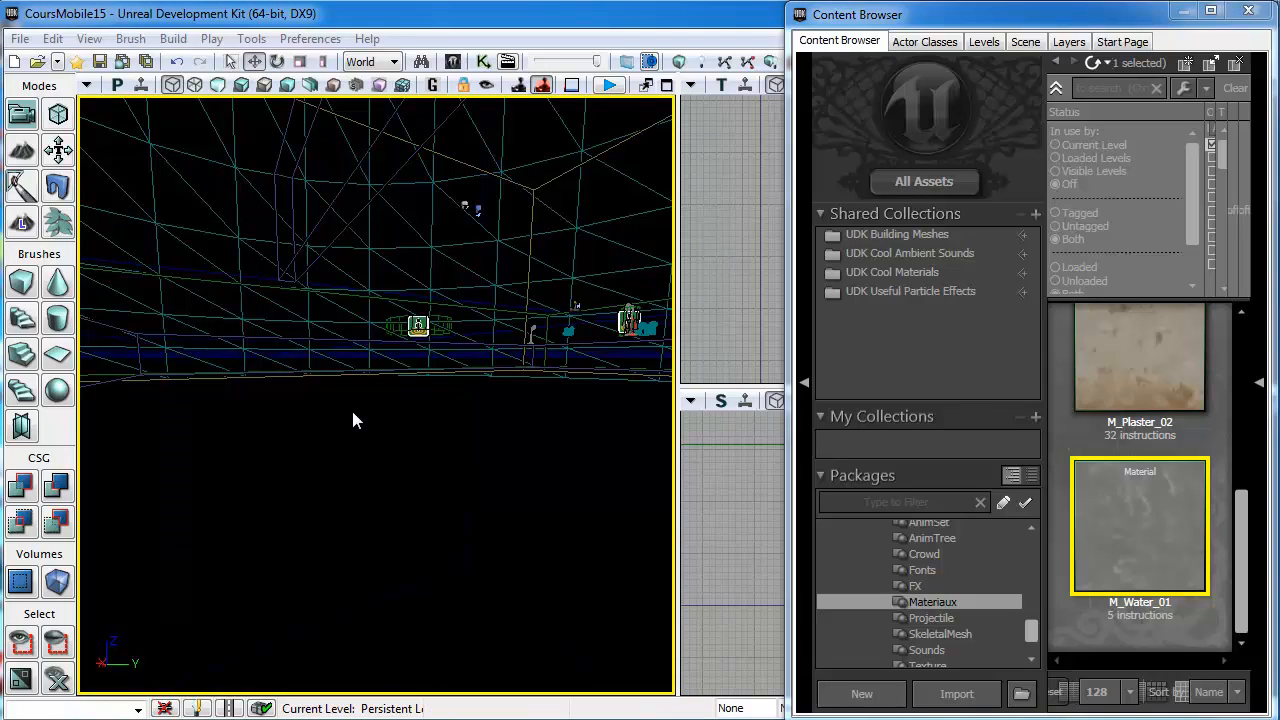
{"action": "left_click", "coordinate": [290, 112]}
{"action": "right_click", "coordinate": [290, 112]}
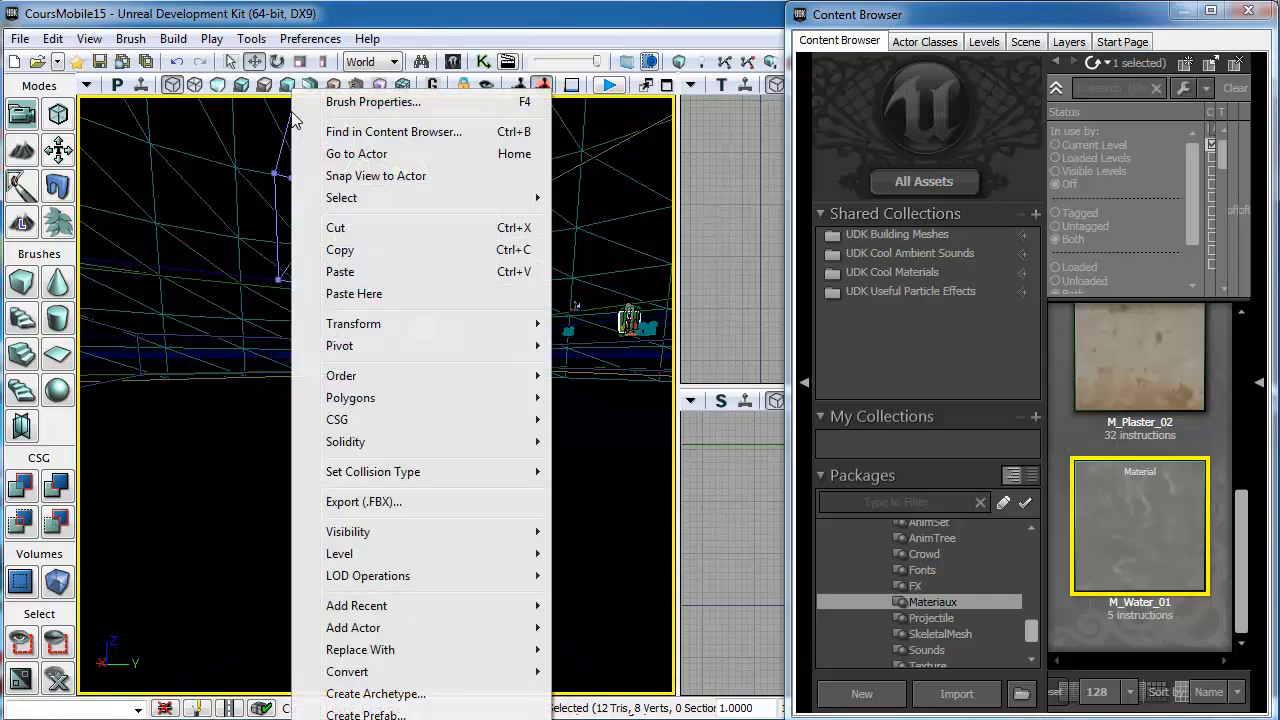
{"action": "mouse_move", "coordinate": [395, 672]}
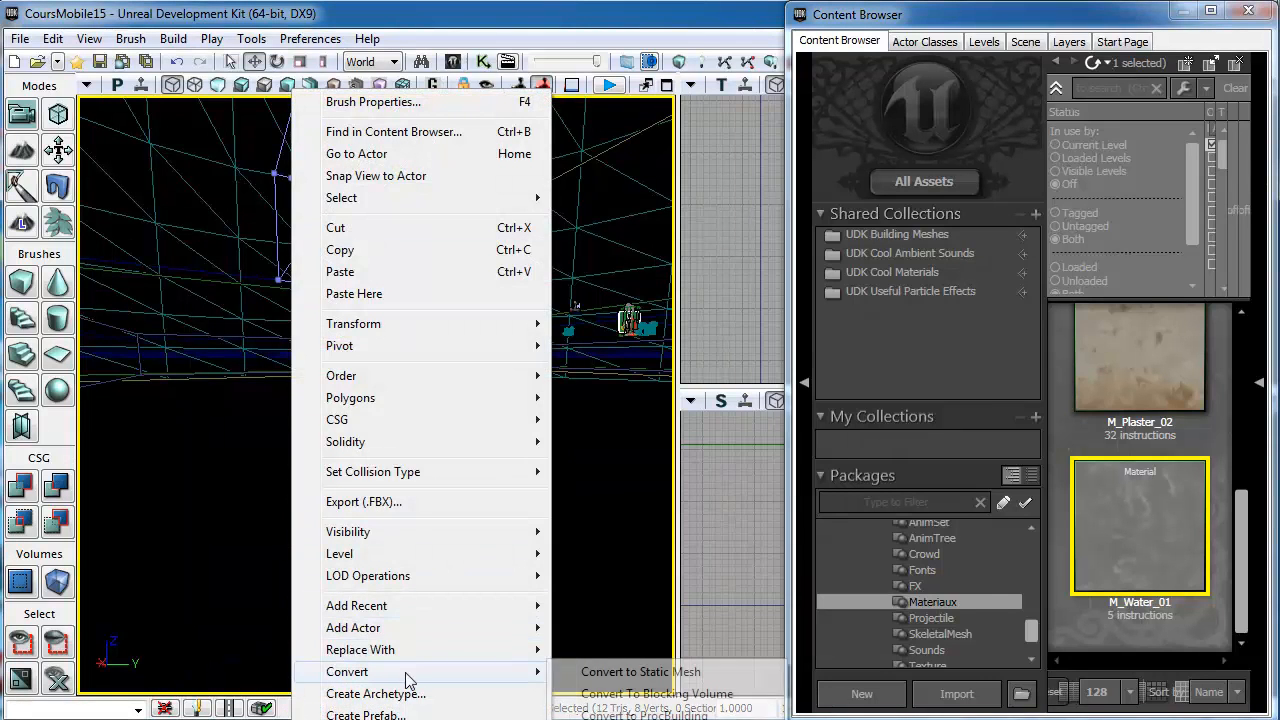
{"action": "left_click", "coordinate": [637, 674]}
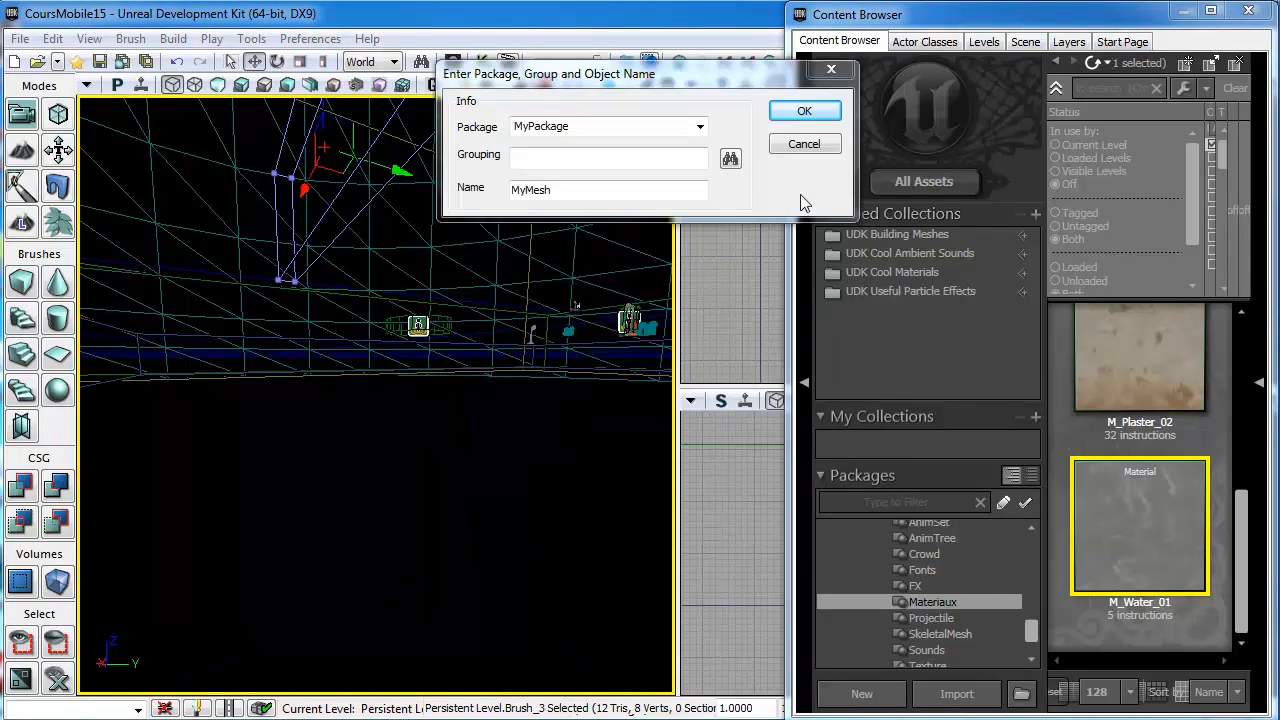
Set MyMobilePackage as the new mesh's package and check the package's existing groups.
{"action": "left_click", "coordinate": [701, 133]}
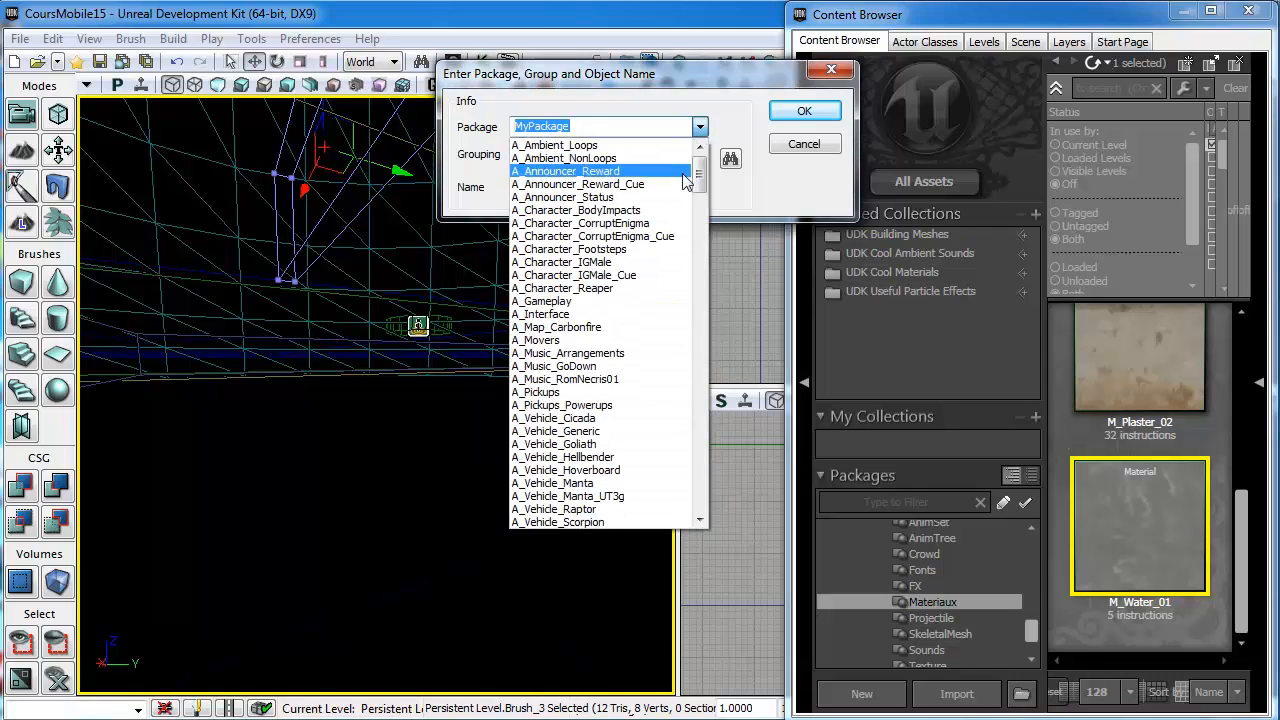
{"action": "left_click_drag", "start_coordinate": [701, 152], "coordinate": [701, 228]}
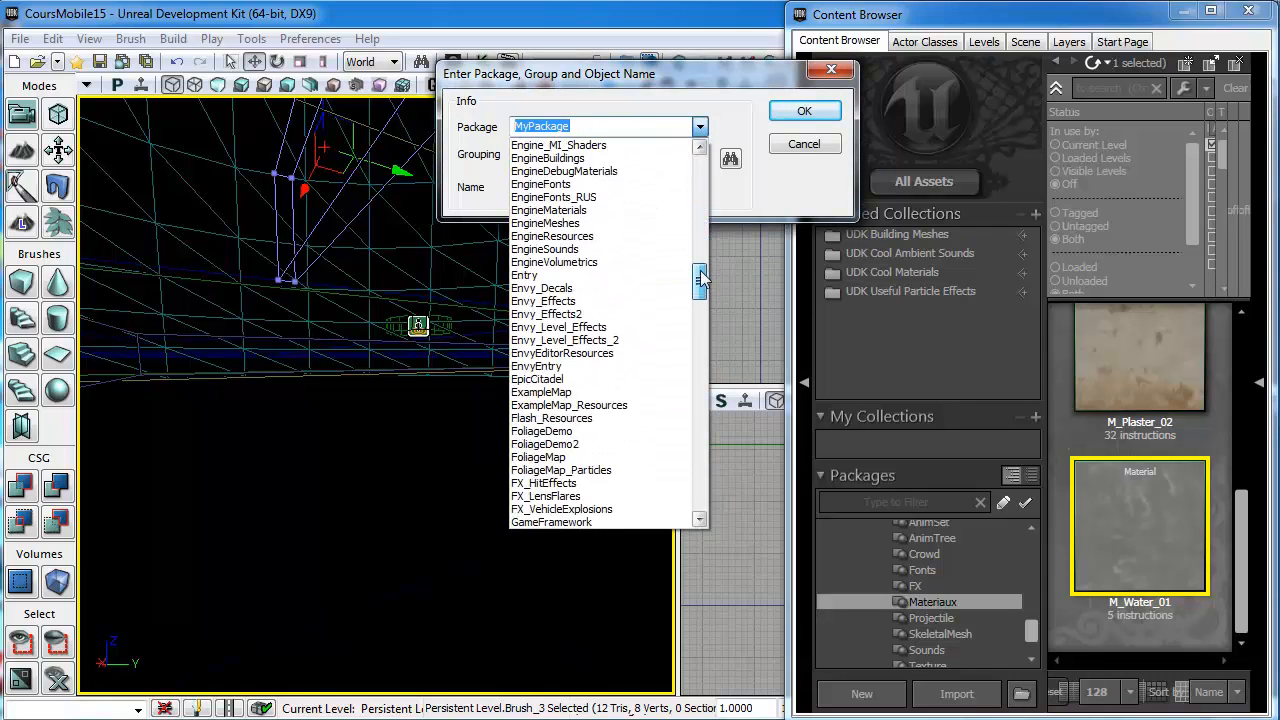
{"action": "left_click_drag", "start_coordinate": [700, 282], "coordinate": [700, 364]}
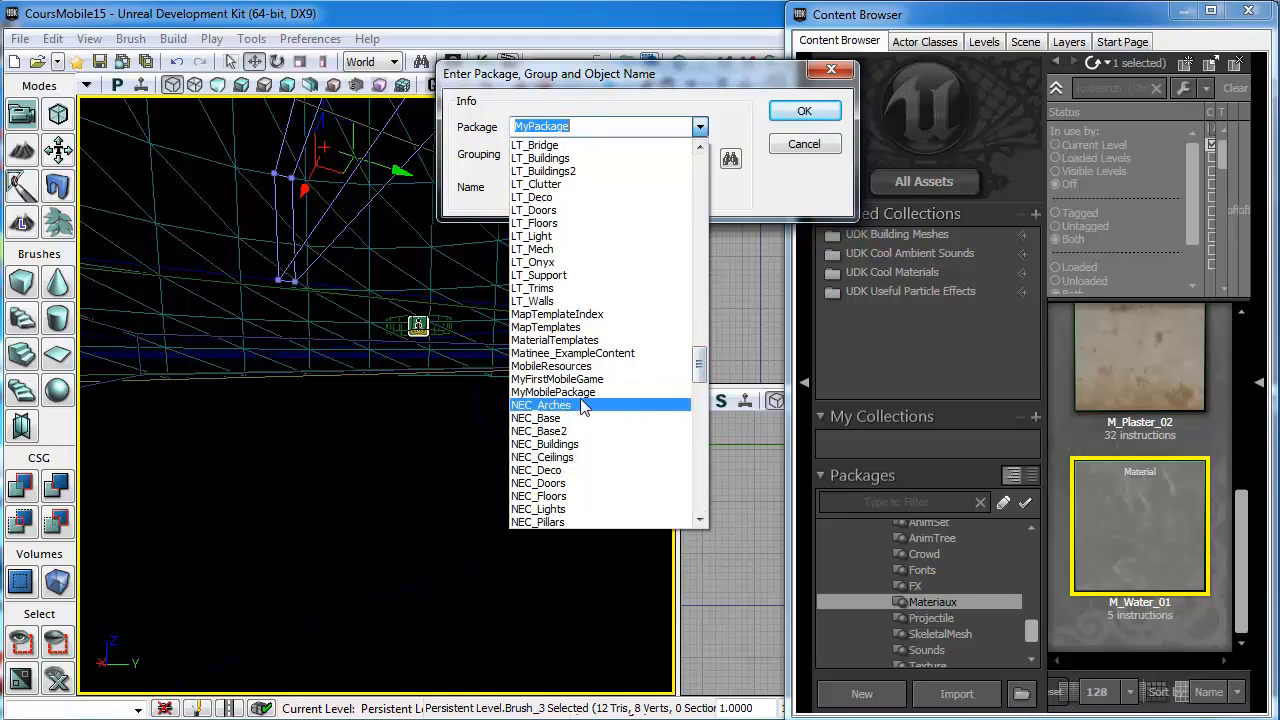
{"action": "left_click", "coordinate": [539, 394]}
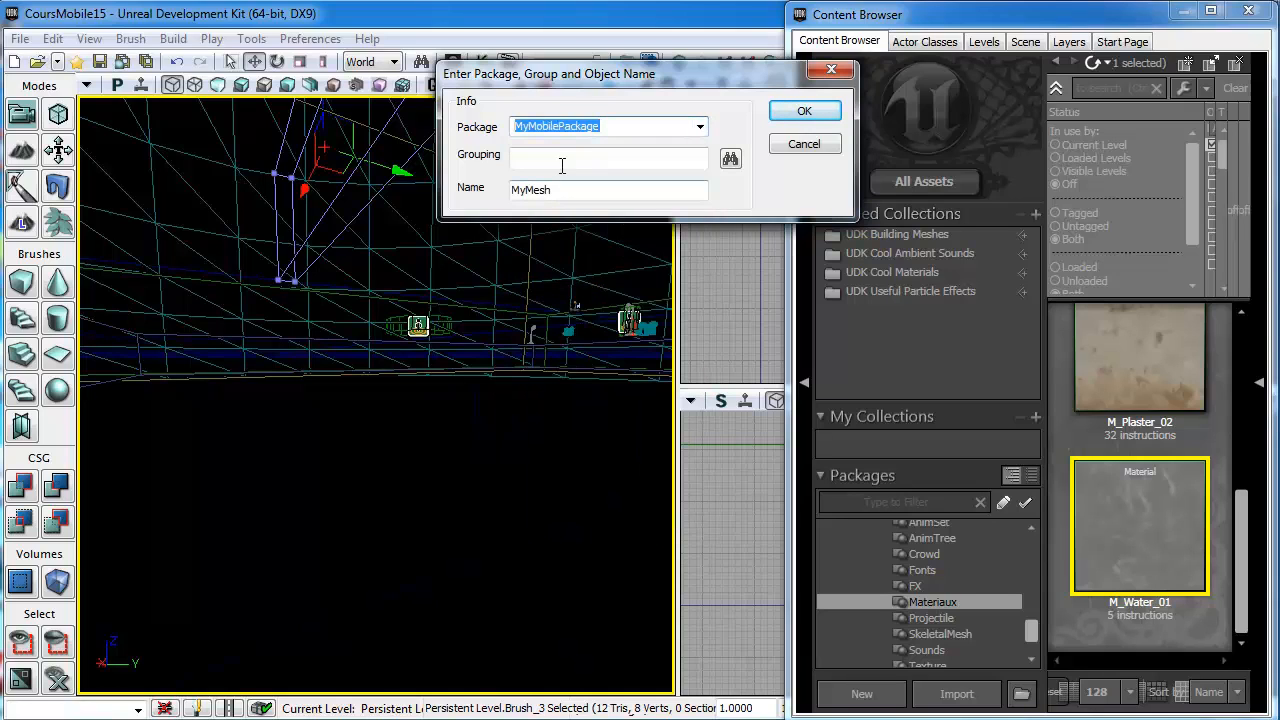
{"action": "left_click", "coordinate": [731, 159]}
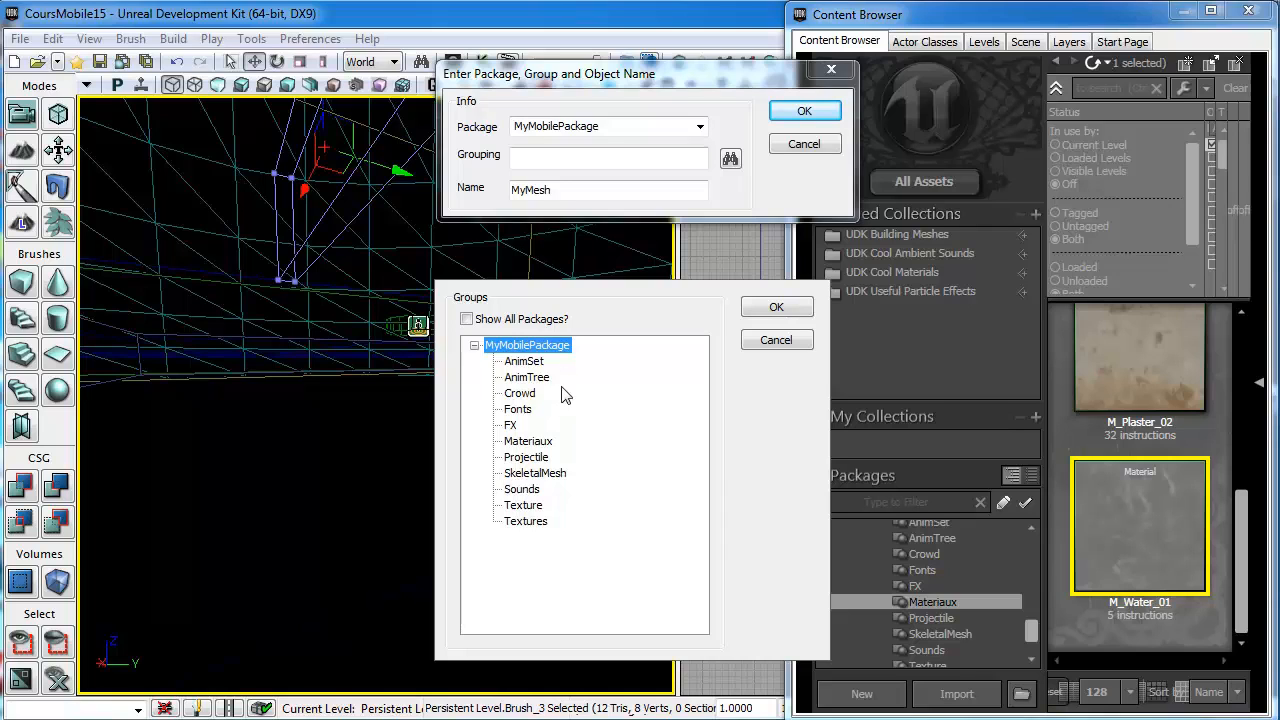
{"action": "left_click", "coordinate": [775, 340]}
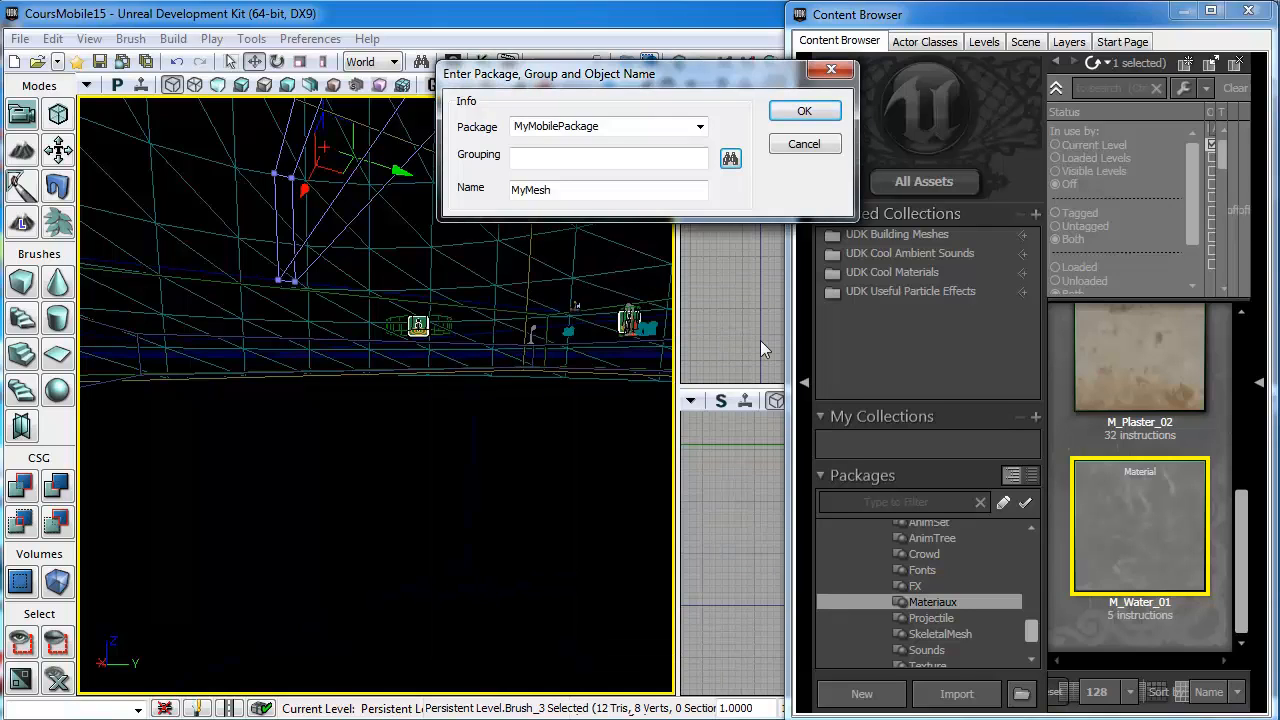
Set the grouping to staticMesh and the name to Mur, and create the static mesh.
{"action": "type", "text": "staticMesh"}
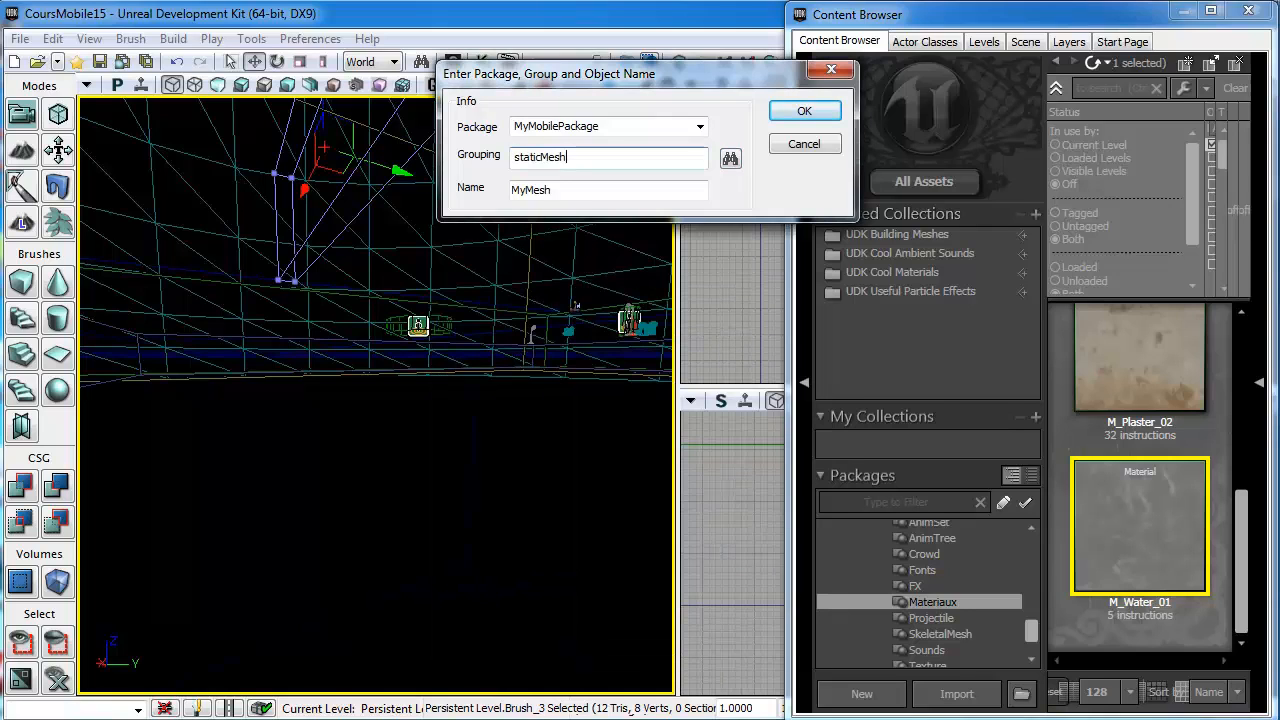
{"action": "left_click", "coordinate": [566, 193]}
{"action": "left_click_drag", "start_coordinate": [566, 193], "coordinate": [507, 204]}
{"action": "type", "text": "Mur"}
{"action": "left_click", "coordinate": [804, 111]}
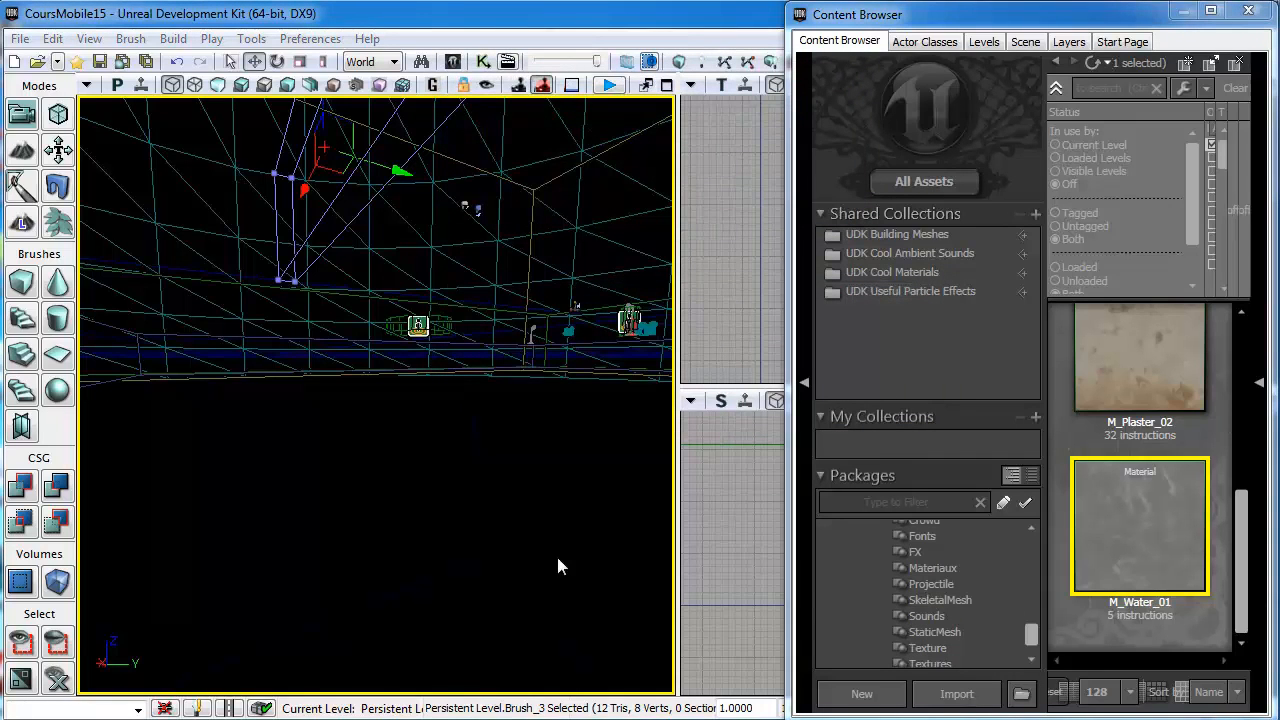
Open the Mur mesh from MyMobilePackage's StaticMesh group in the Static Mesh Editor.
{"action": "mouse_move", "coordinate": [1034, 628]}
{"action": "left_mouse_down"}
{"action": "mouse_move", "coordinate": [1033, 611]}
{"action": "mouse_move", "coordinate": [1034, 630]}
{"action": "left_mouse_up"}
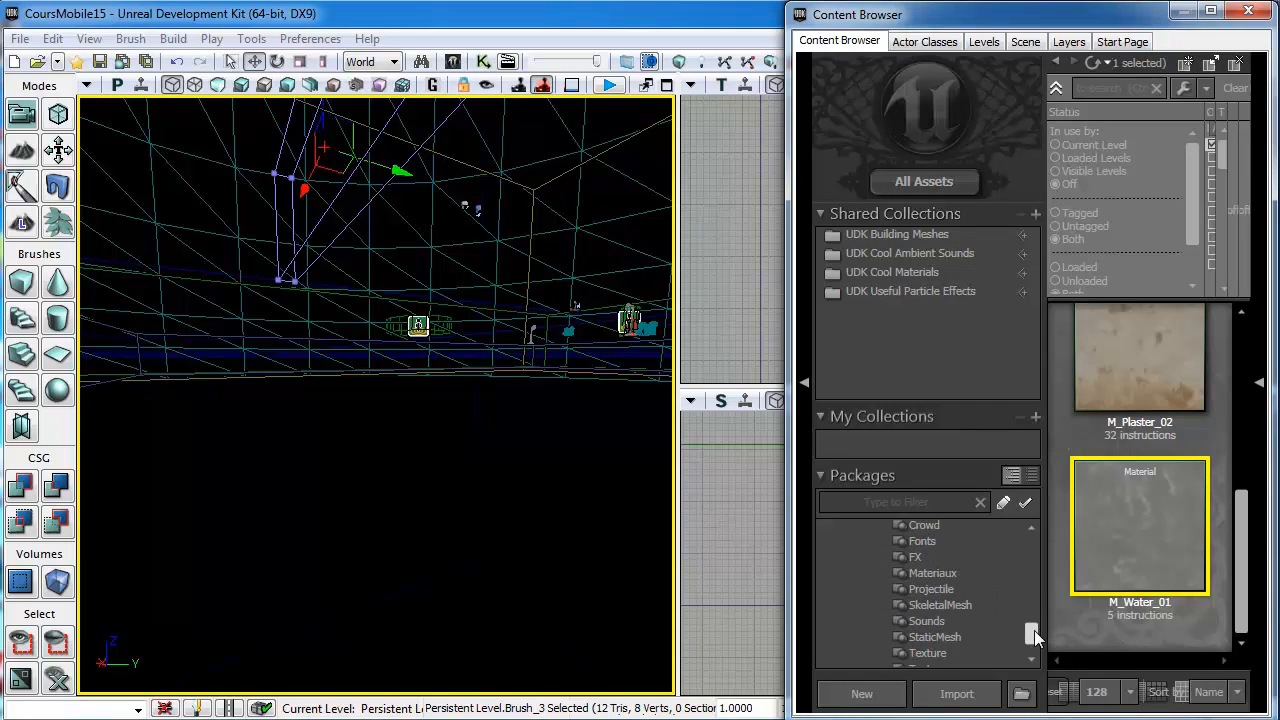
{"action": "left_click", "coordinate": [958, 637]}
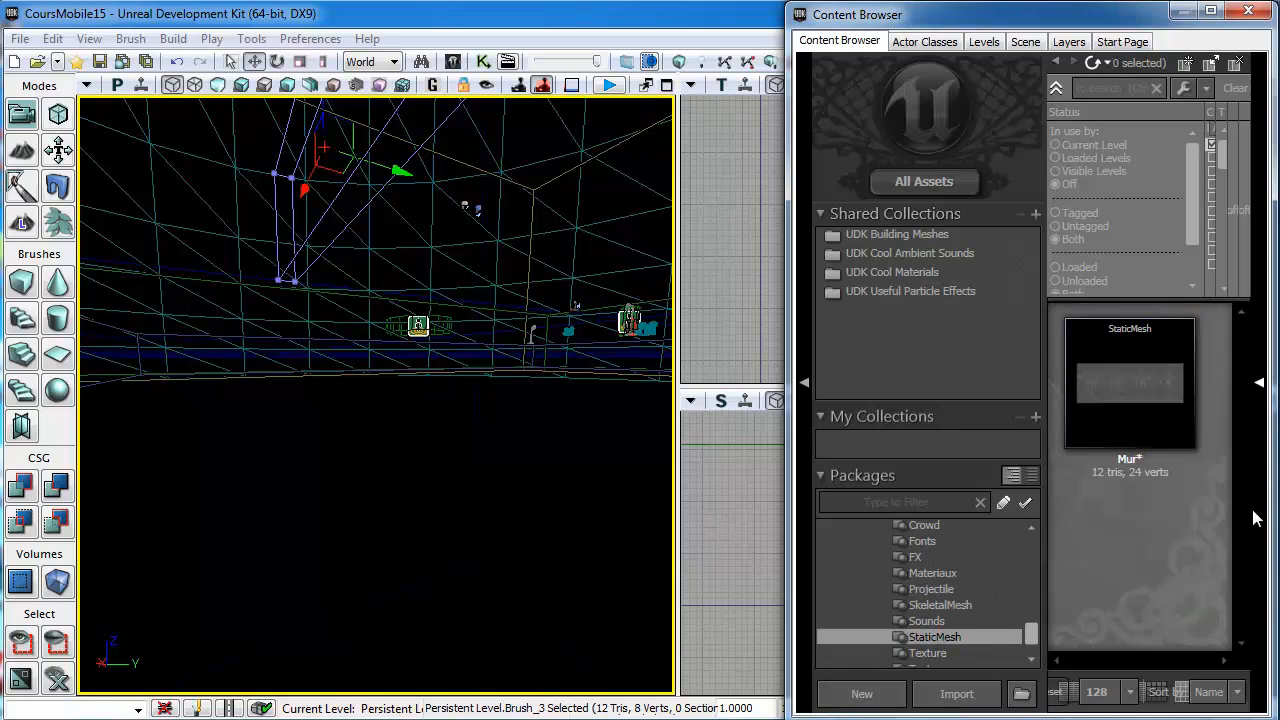
{"action": "mouse_move", "coordinate": [1157, 405]}
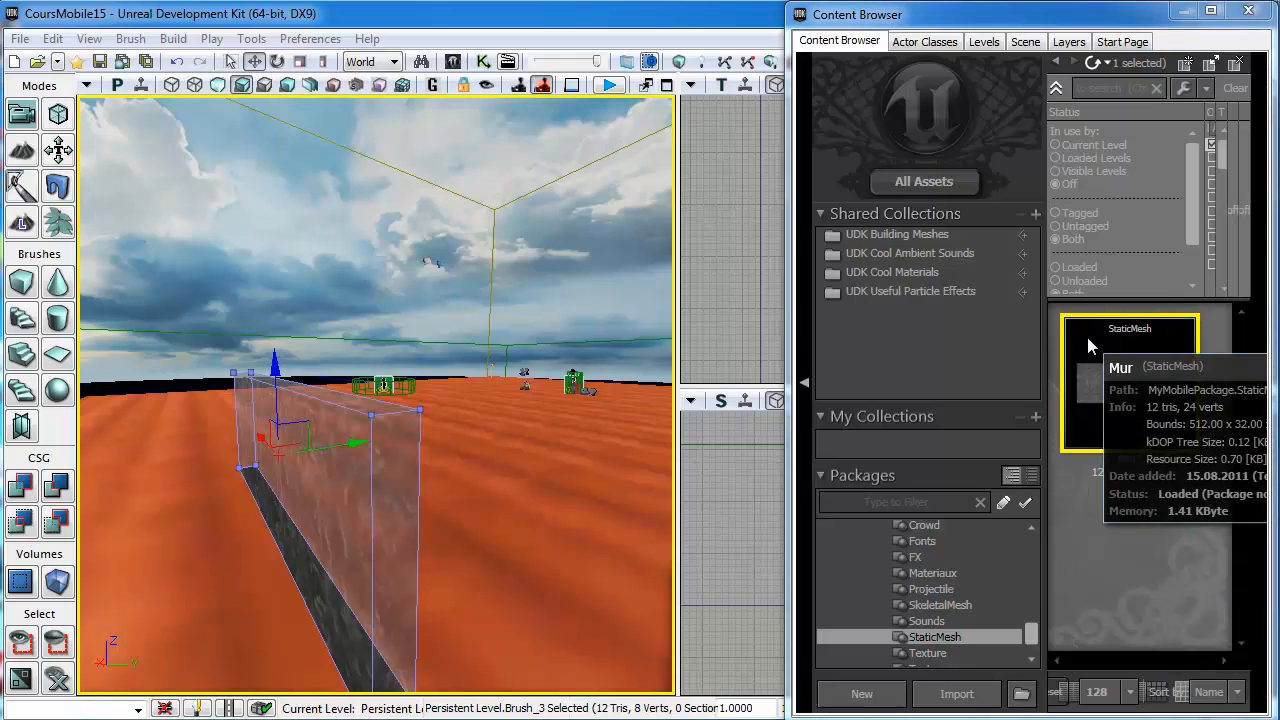
{"action": "right_click", "coordinate": [1087, 337]}
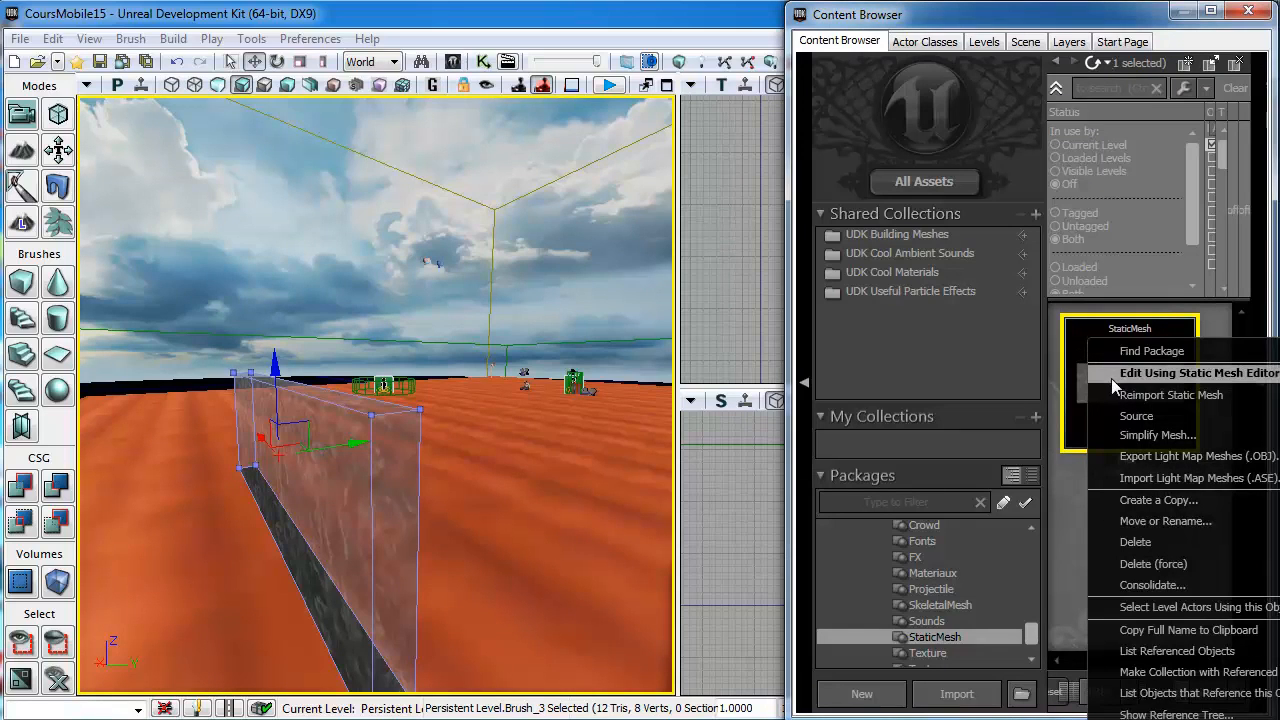
{"action": "left_click", "coordinate": [1112, 376]}
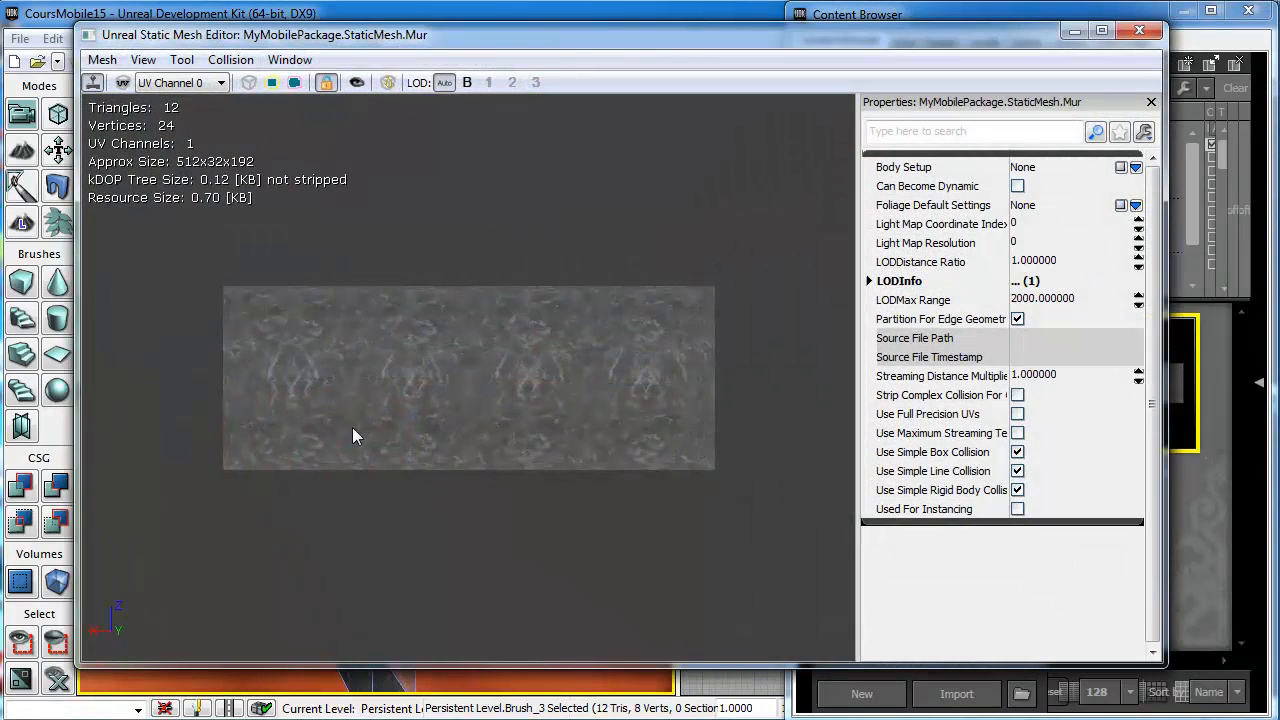
Expand the mesh's LODInfo to its first element and locate the assigned material in the Content Browser, closing the browser when done.
{"action": "left_click_drag", "start_coordinate": [352, 427], "coordinate": [479, 419]}
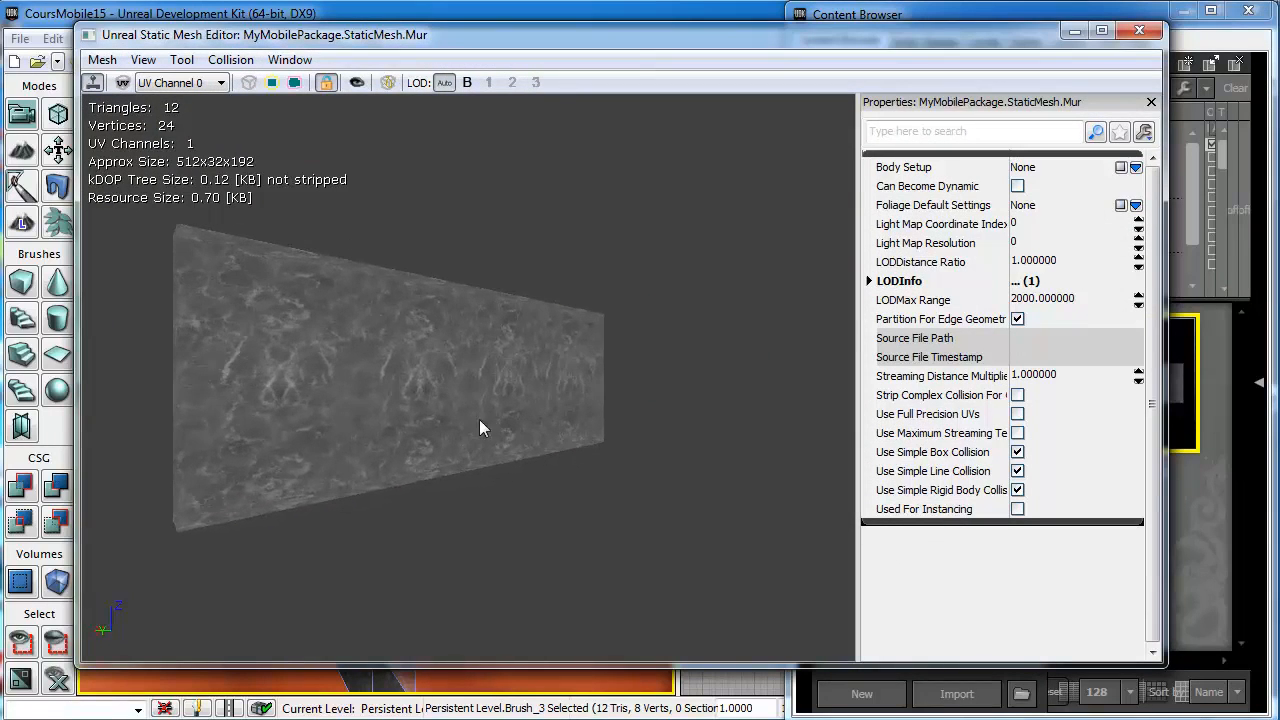
{"action": "left_click", "coordinate": [868, 284]}
{"action": "left_click", "coordinate": [884, 301]}
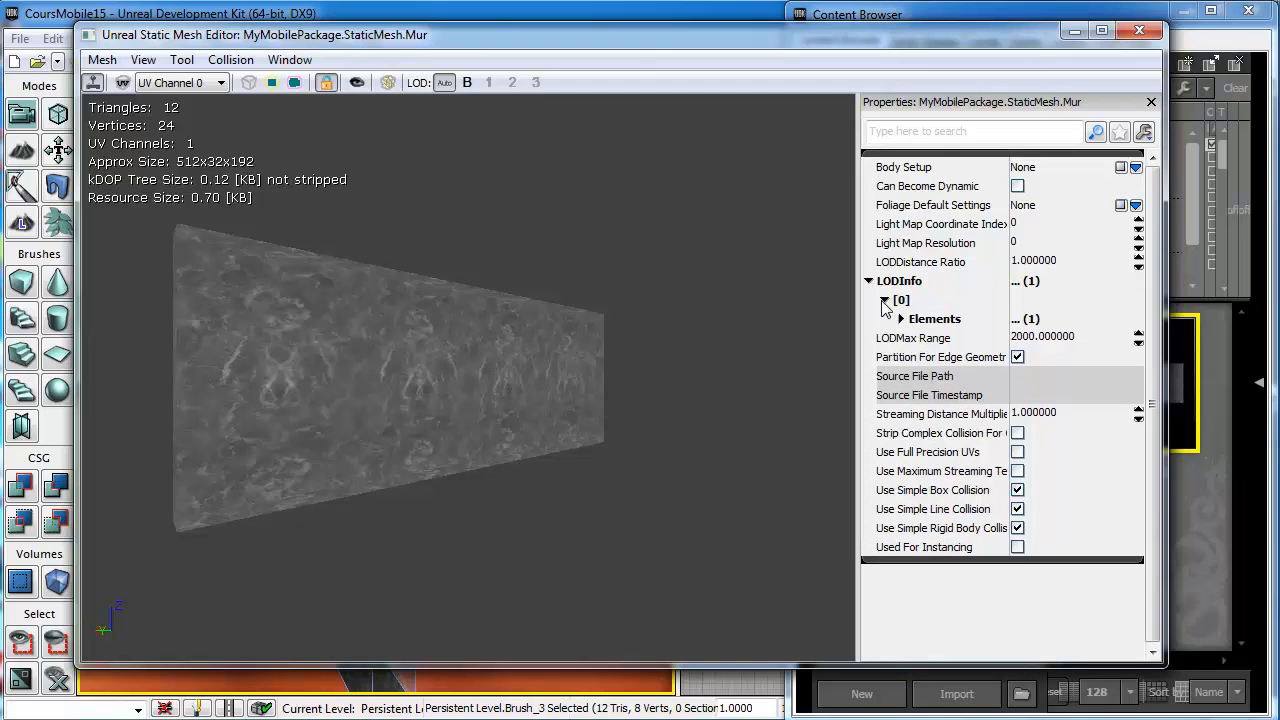
{"action": "left_click", "coordinate": [900, 319]}
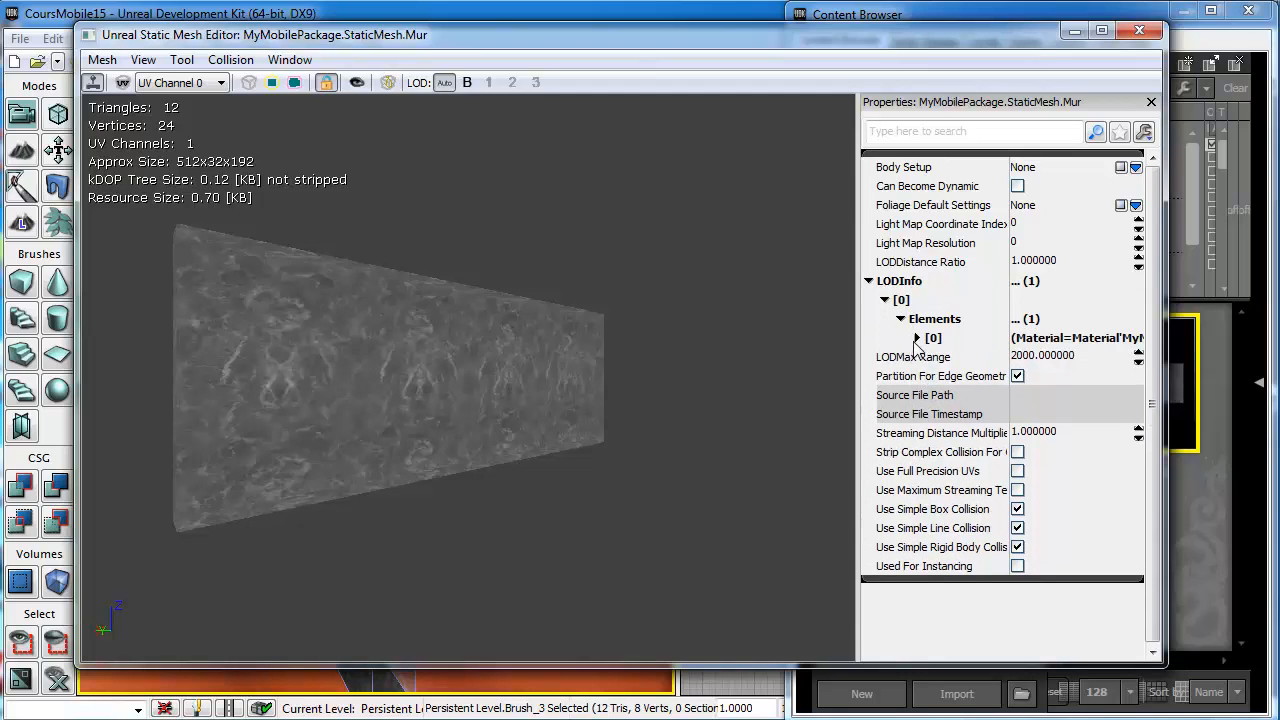
{"action": "left_click", "coordinate": [916, 339]}
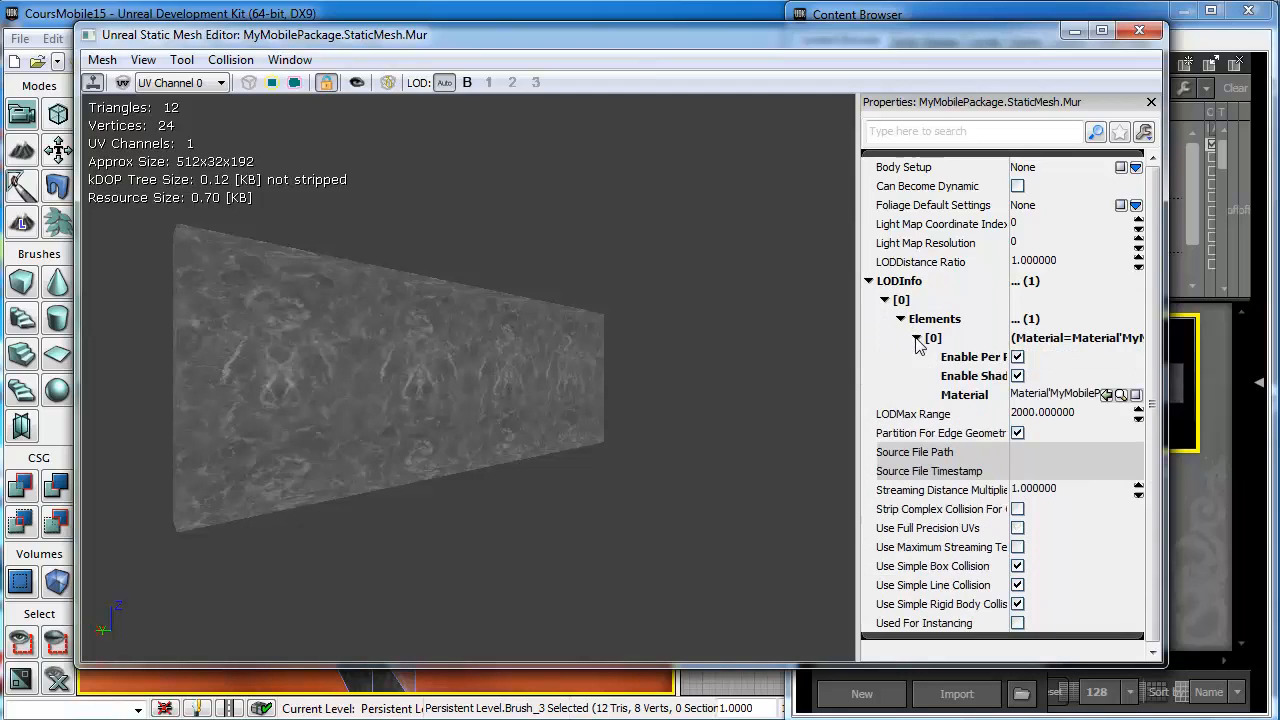
{"action": "left_click", "coordinate": [1129, 399]}
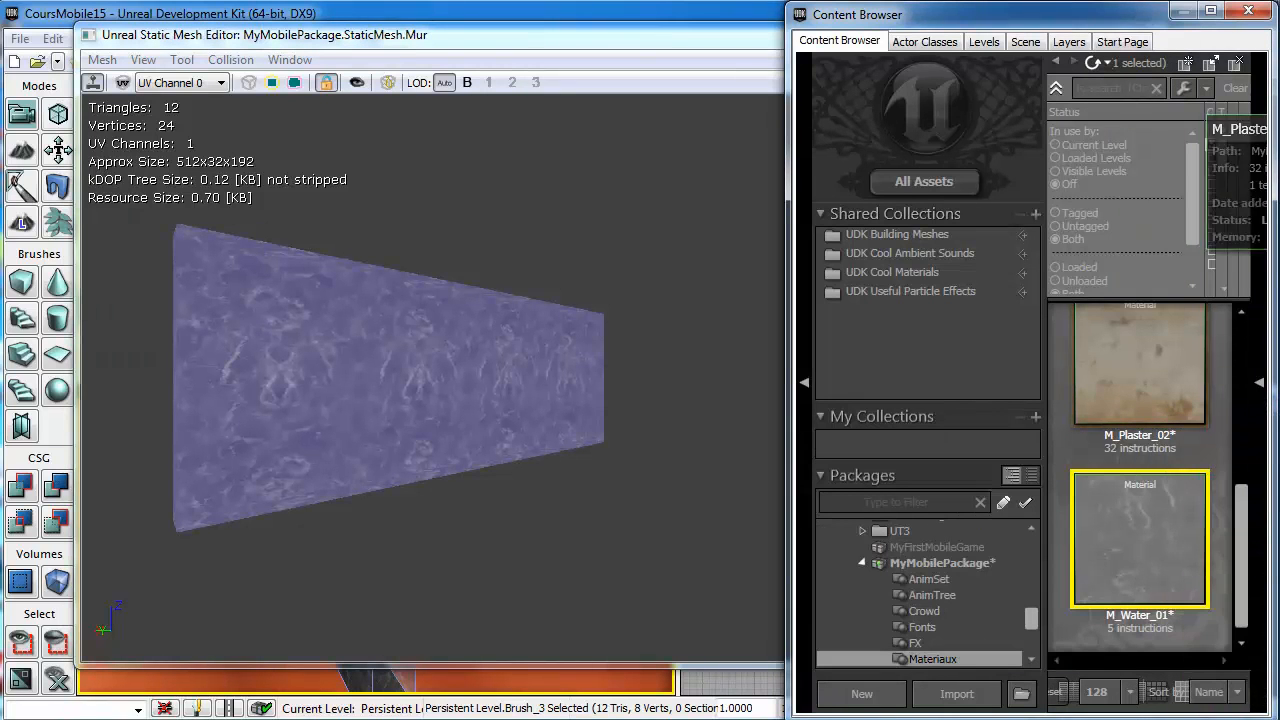
{"action": "left_click", "coordinate": [1250, 10]}
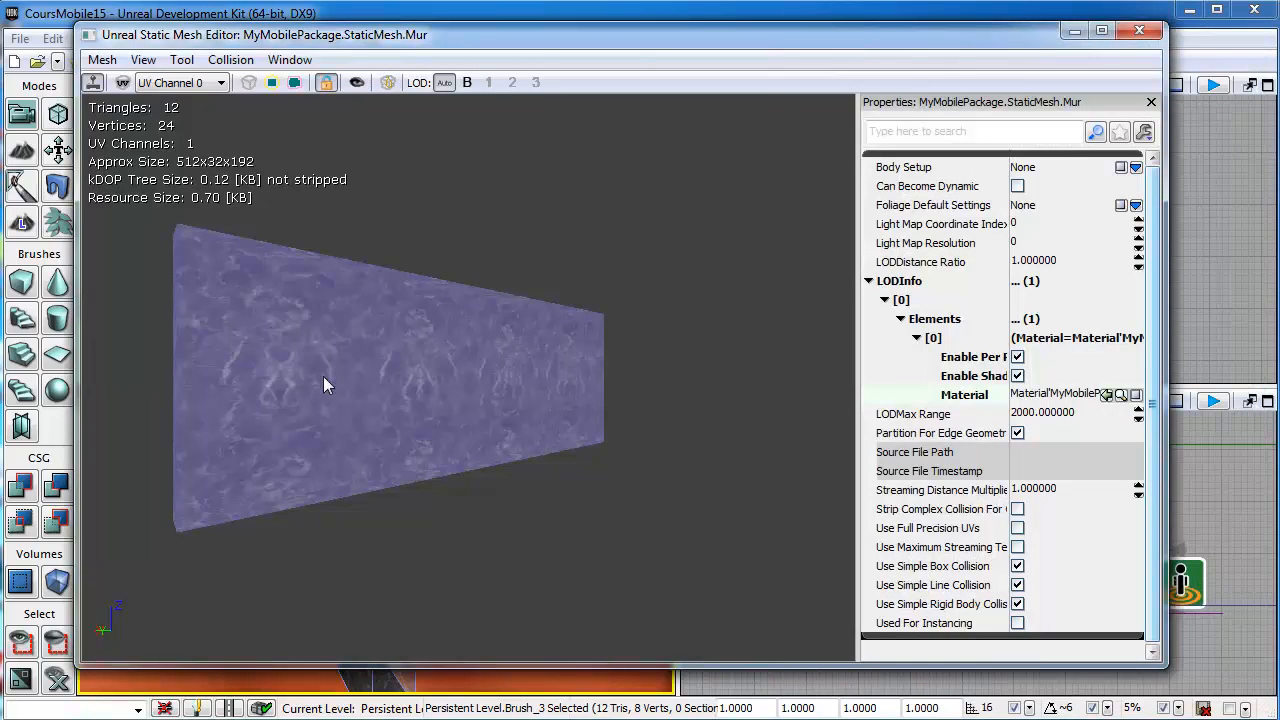
Add a 6DOP simplified collision to the Mur mesh.
{"action": "left_click_drag", "start_coordinate": [323, 376], "coordinate": [294, 427]}
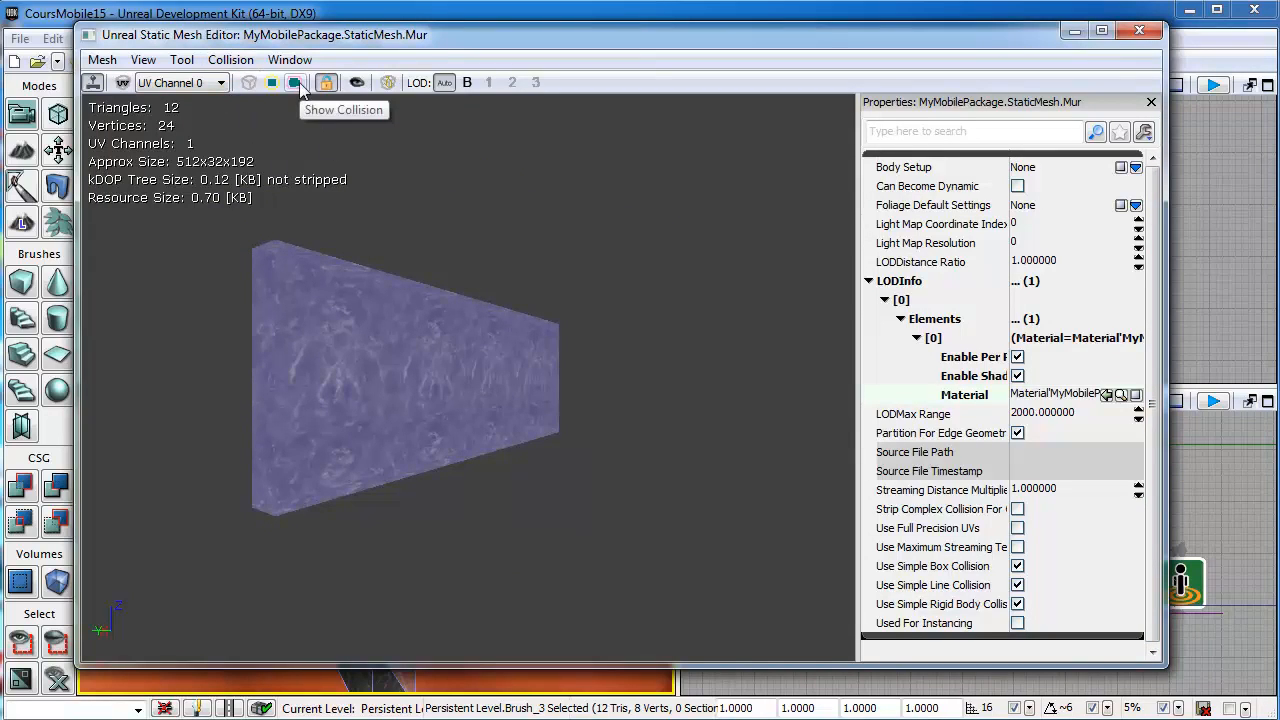
{"action": "left_click", "coordinate": [230, 60]}
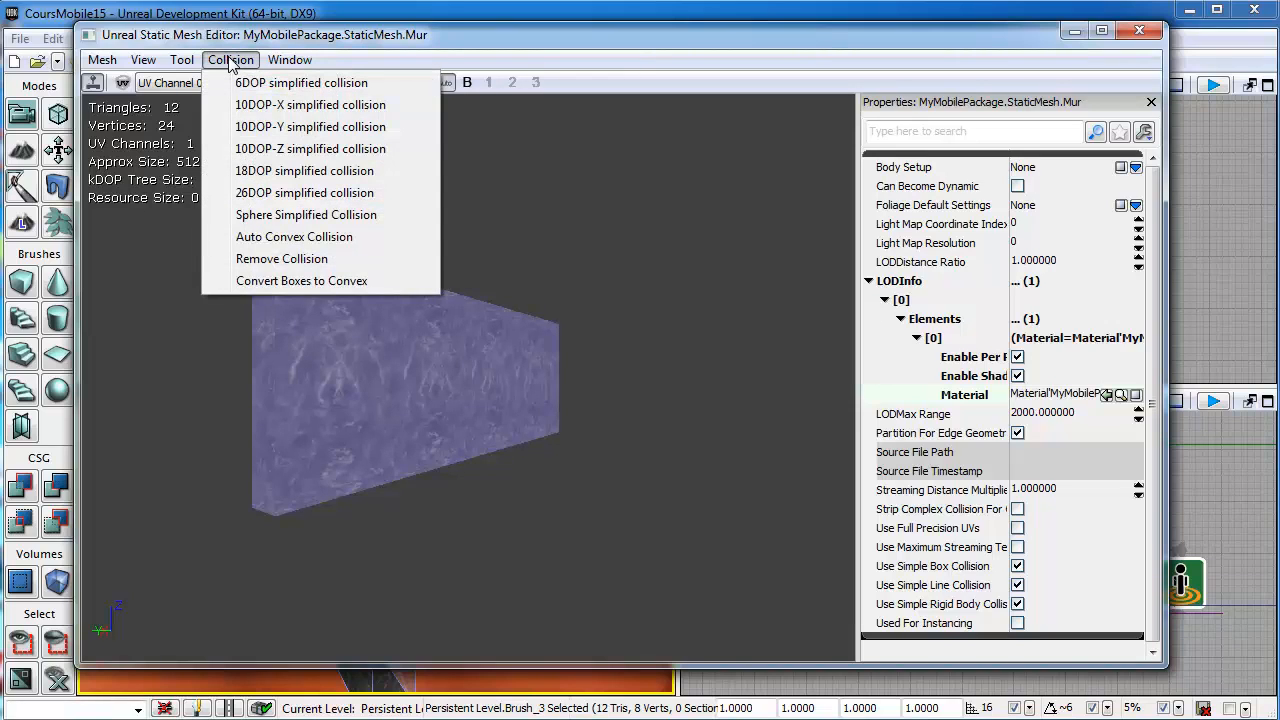
{"action": "left_click", "coordinate": [258, 83]}
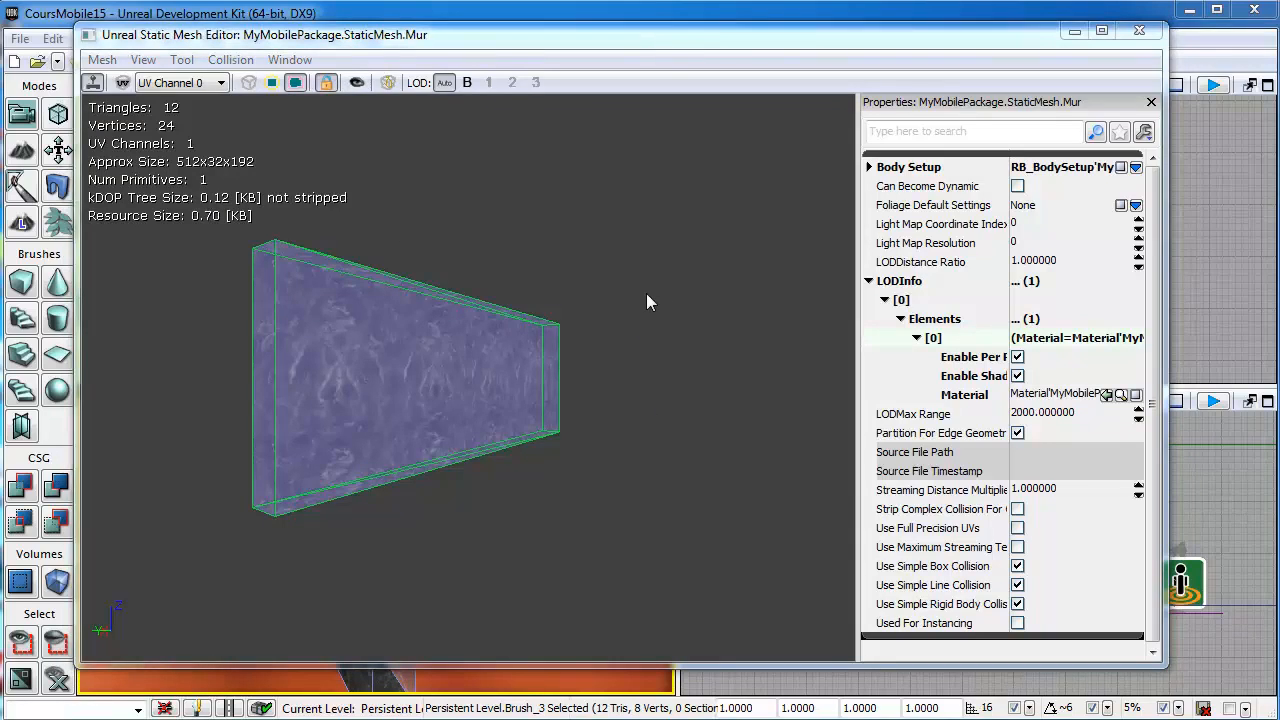
Set the mesh's Light Map Coordinate Index to 1 and Light Map Resolution to 64.
{"action": "left_click", "coordinate": [1031, 226]}
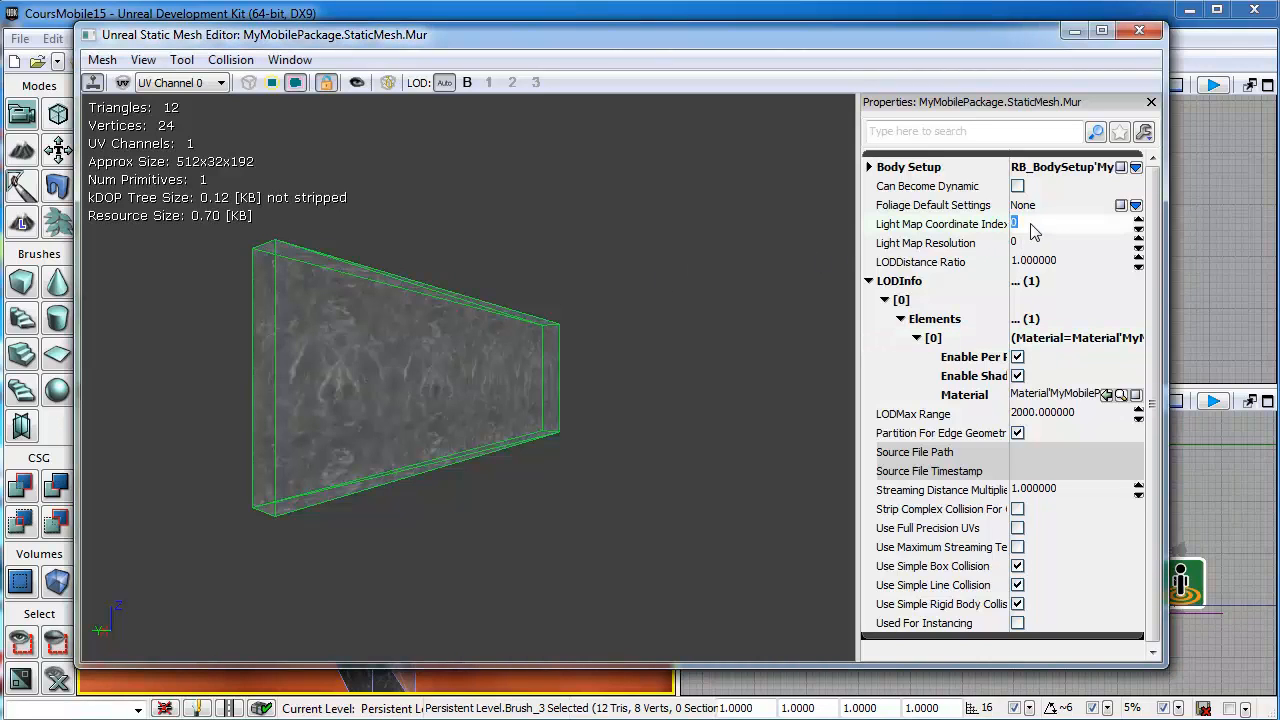
{"action": "type", "text": "1"}
{"action": "left_click", "coordinate": [1026, 246]}
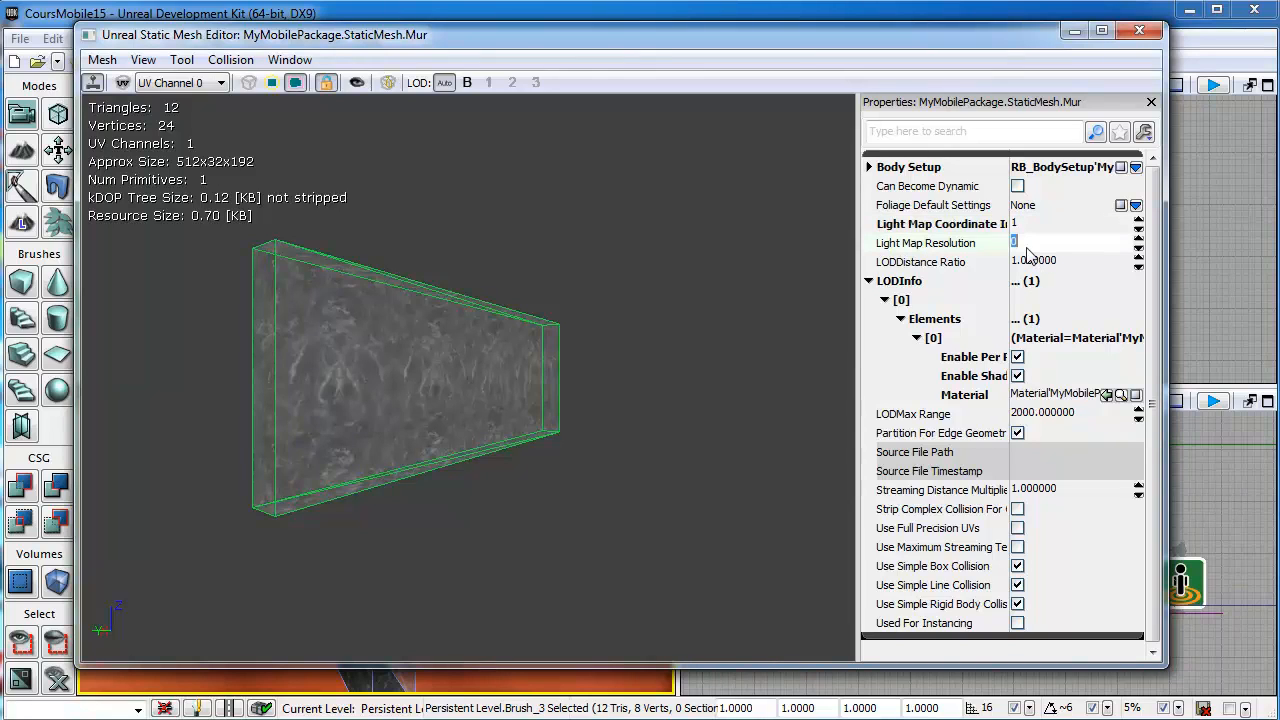
{"action": "type", "text": "64"}
{"action": "key", "text": "Return"}
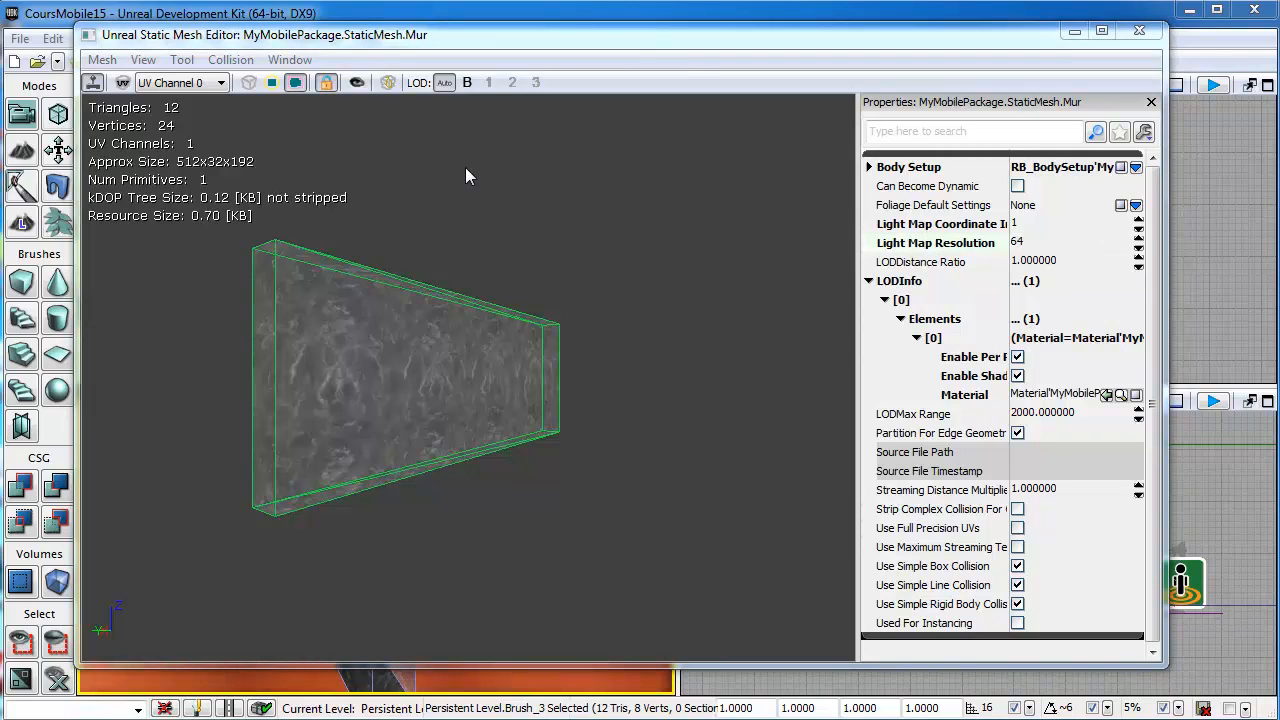
Generate unique UVs for mesh LOD 0 into UV channel 1, with maximum stretching 0.5 and chart spacing 1.
{"action": "left_click", "coordinate": [110, 61]}
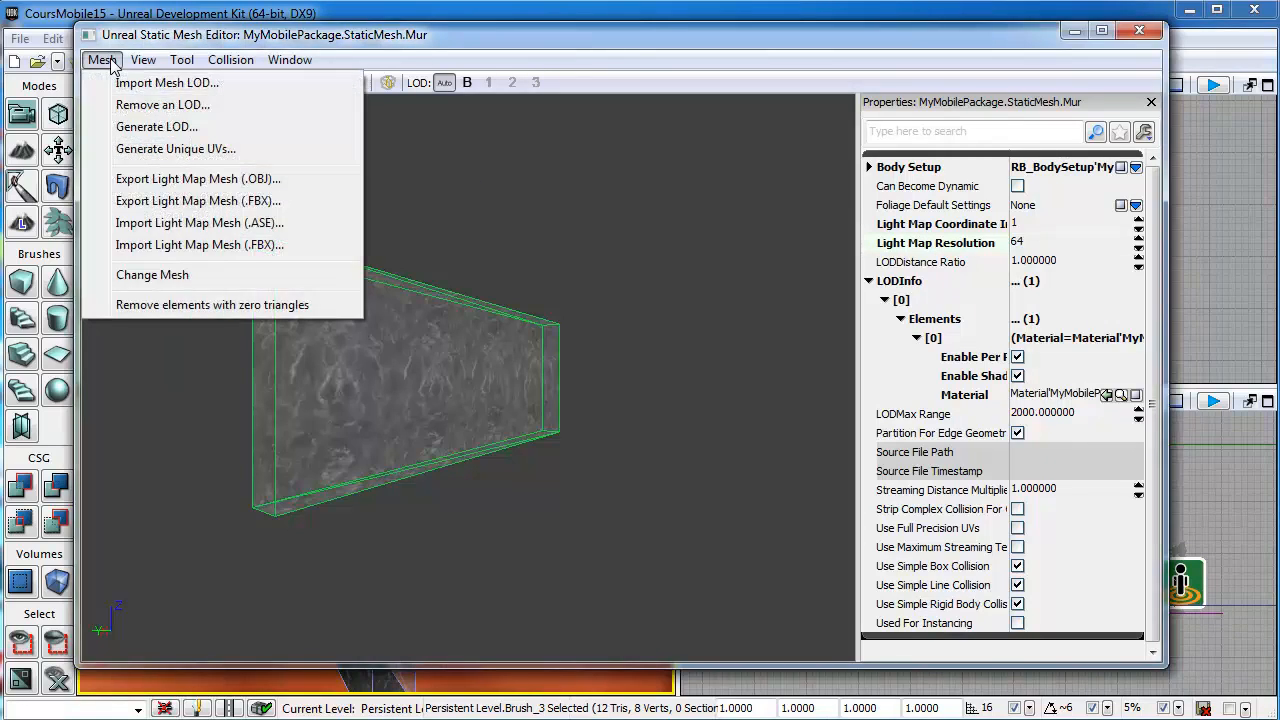
{"action": "left_click", "coordinate": [153, 150]}
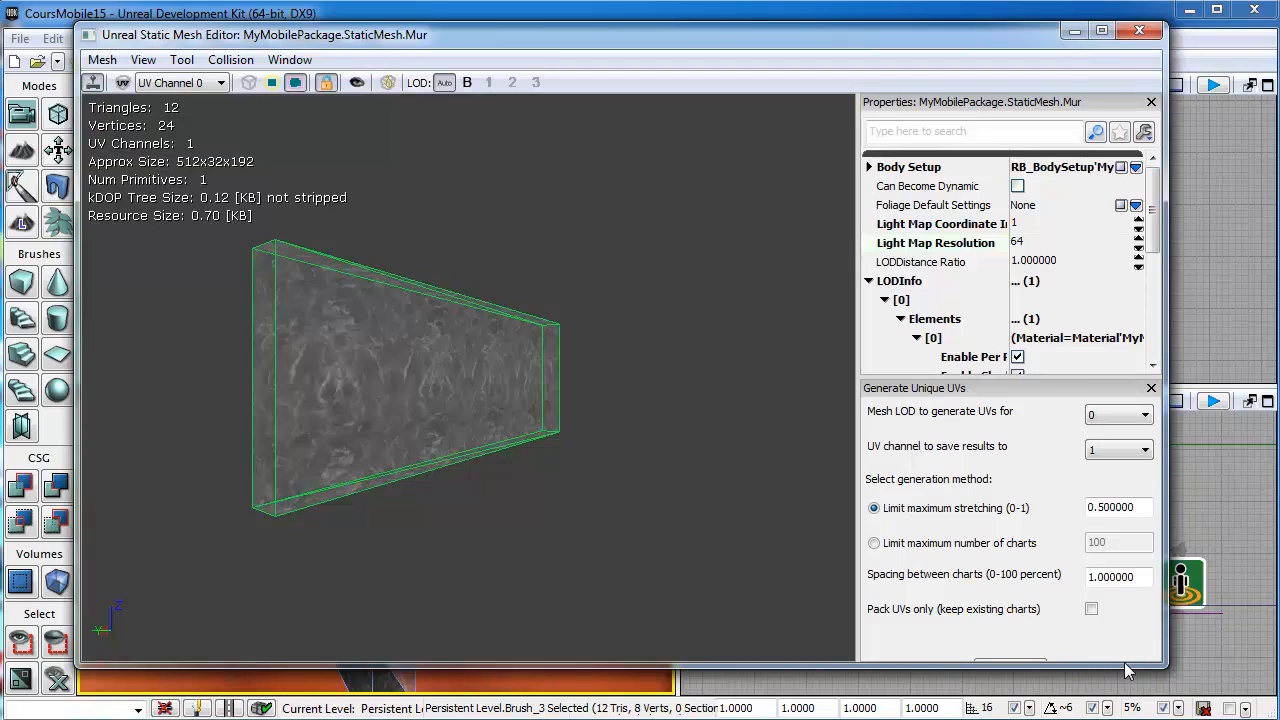
{"action": "left_click_drag", "start_coordinate": [1124, 665], "coordinate": [1134, 706]}
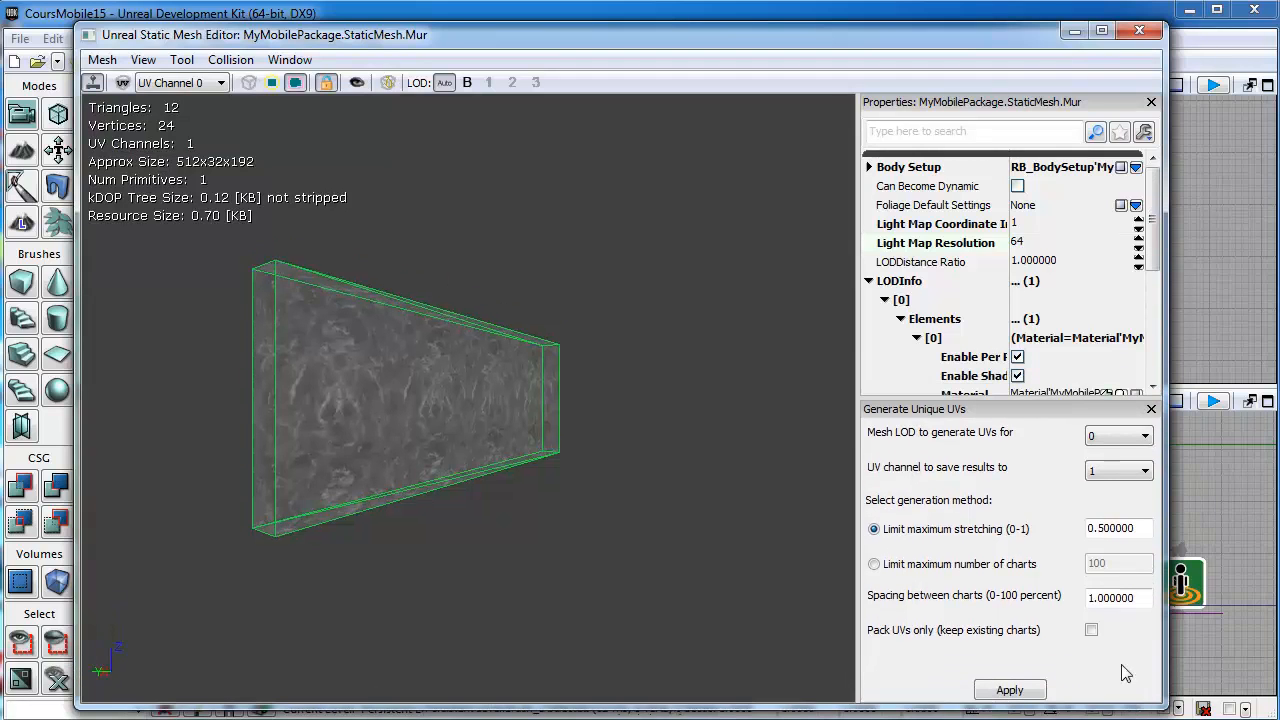
{"action": "left_click", "coordinate": [1010, 690]}
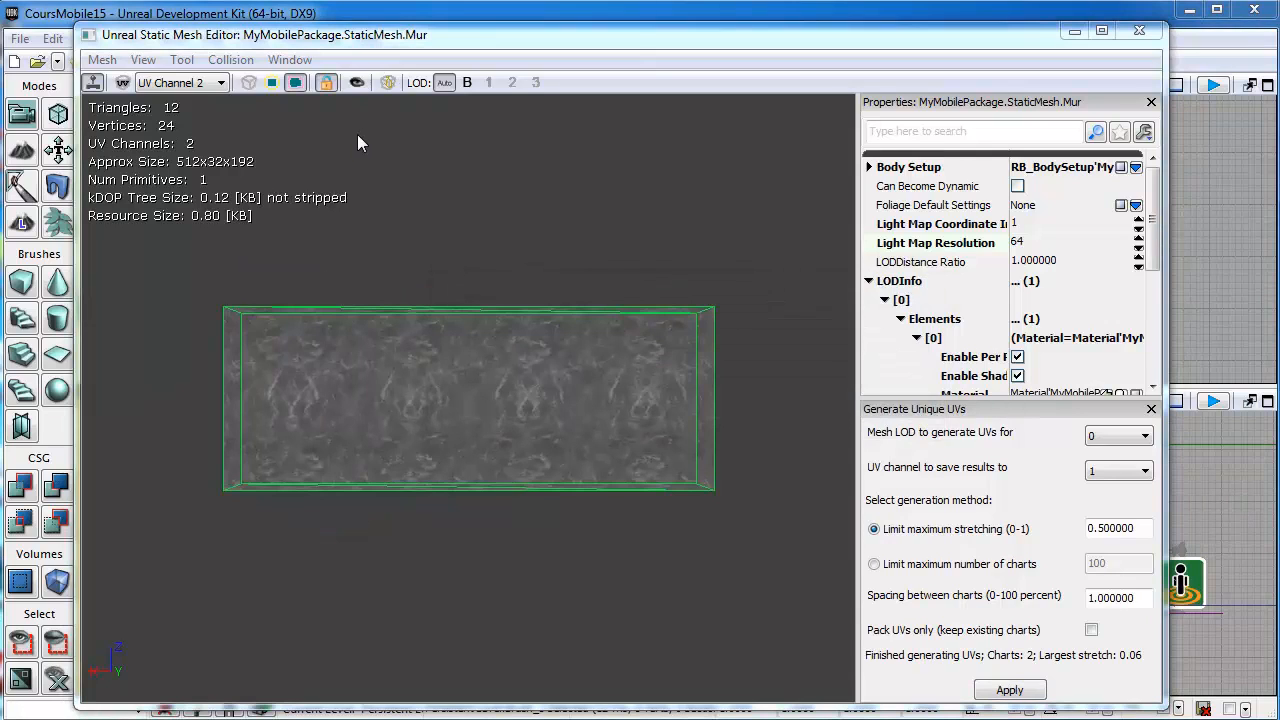
Show the Mur mesh's UV layout for channels 0 and 1, then hide the overlay and inspect its simplified collision.
{"action": "left_click", "coordinate": [218, 86]}
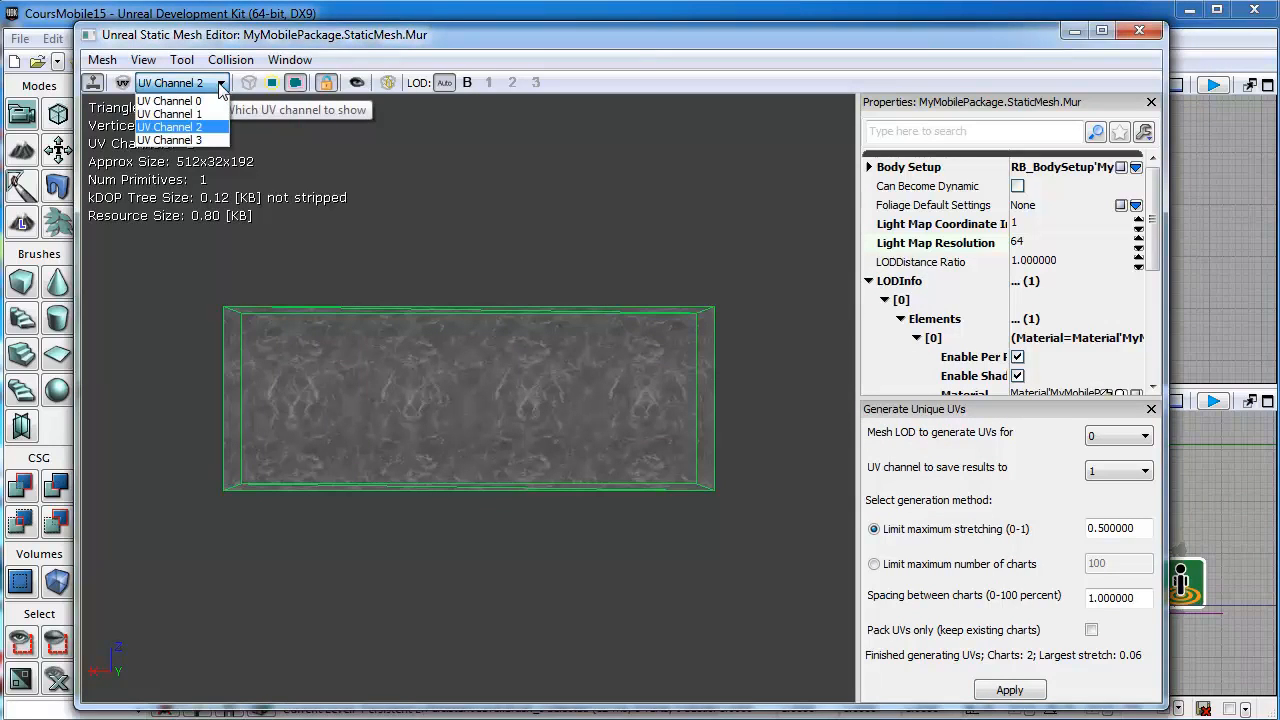
{"action": "left_click", "coordinate": [206, 101]}
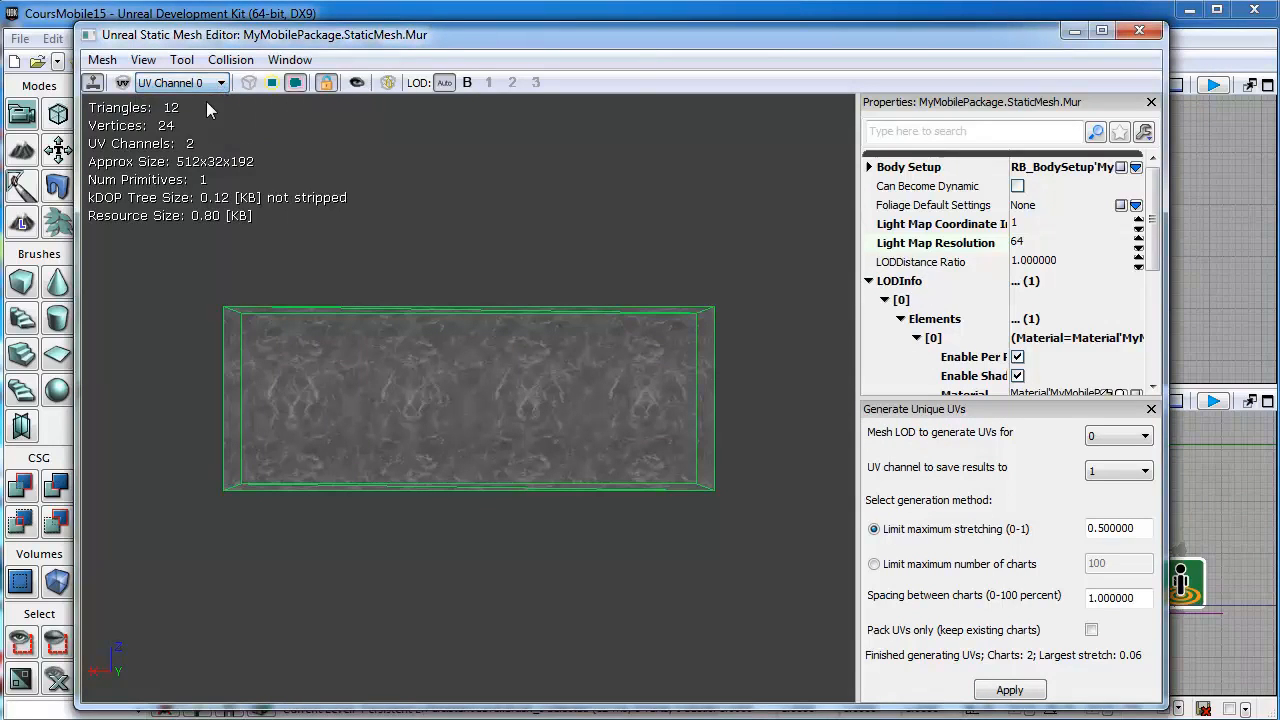
{"action": "left_click", "coordinate": [122, 84]}
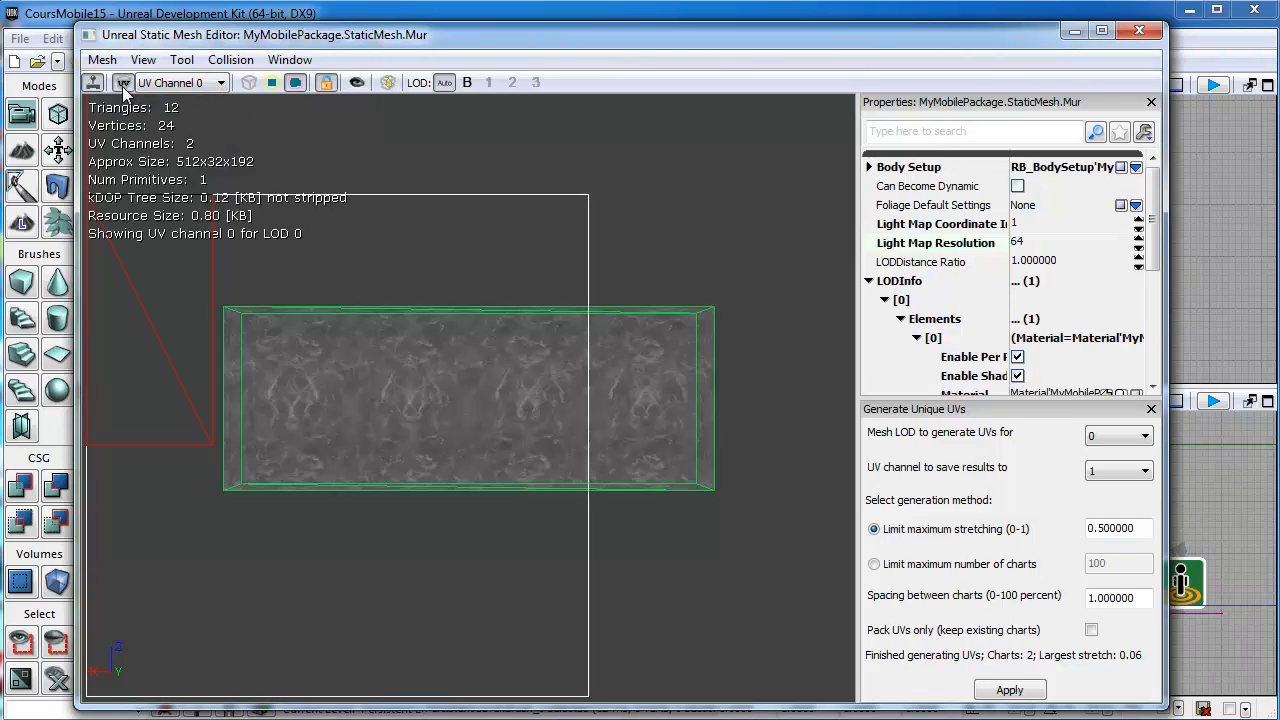
{"action": "left_click", "coordinate": [218, 83]}
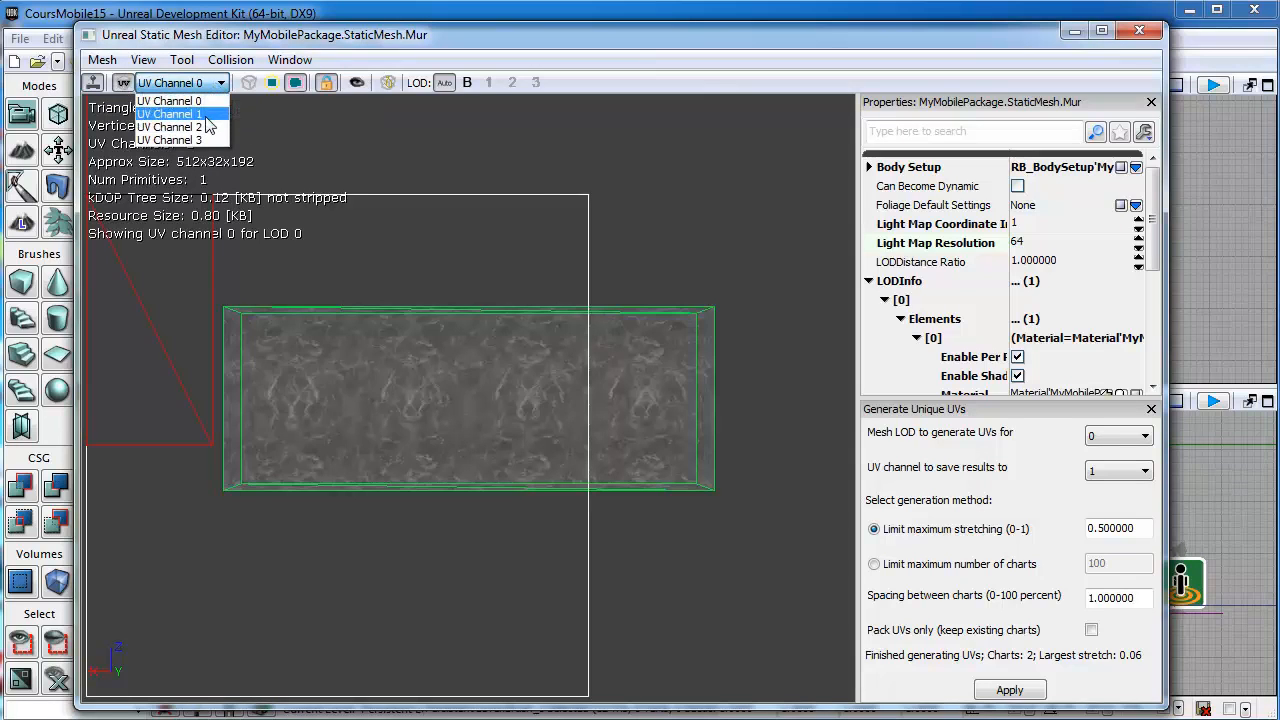
{"action": "left_click", "coordinate": [205, 116]}
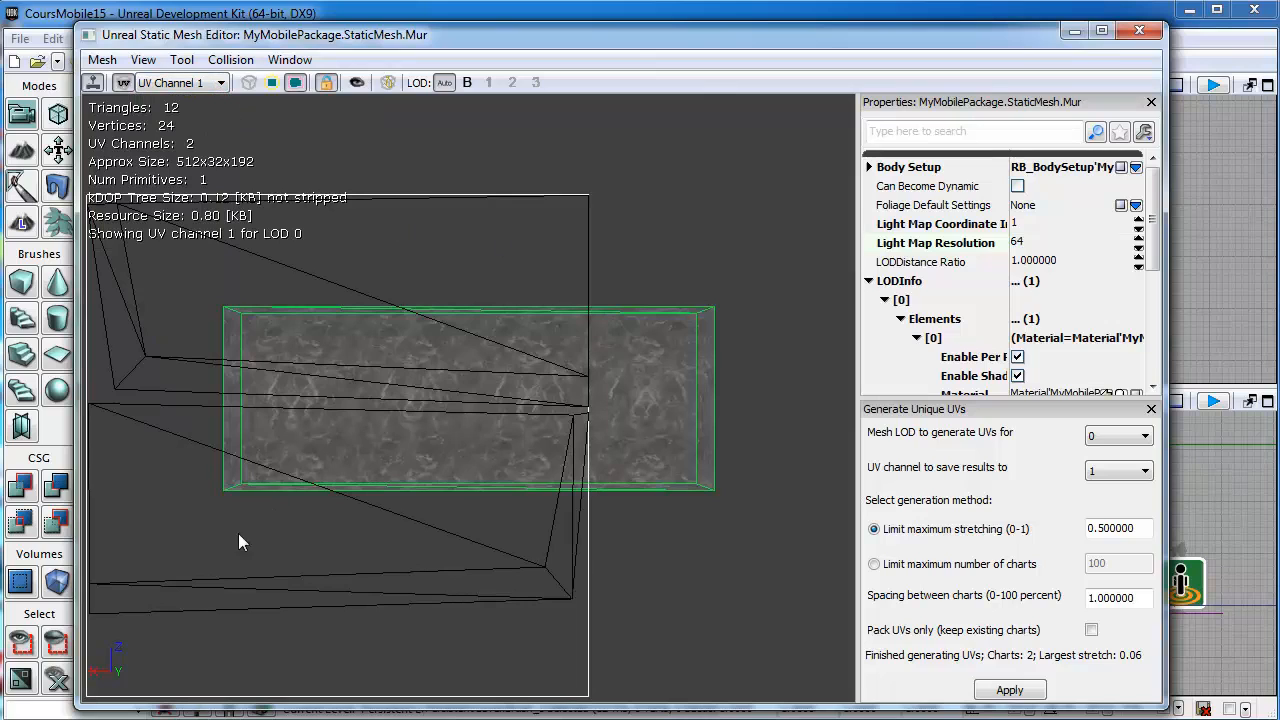
{"action": "left_click", "coordinate": [123, 83]}
{"action": "left_click_drag", "start_coordinate": [370, 442], "coordinate": [530, 442]}
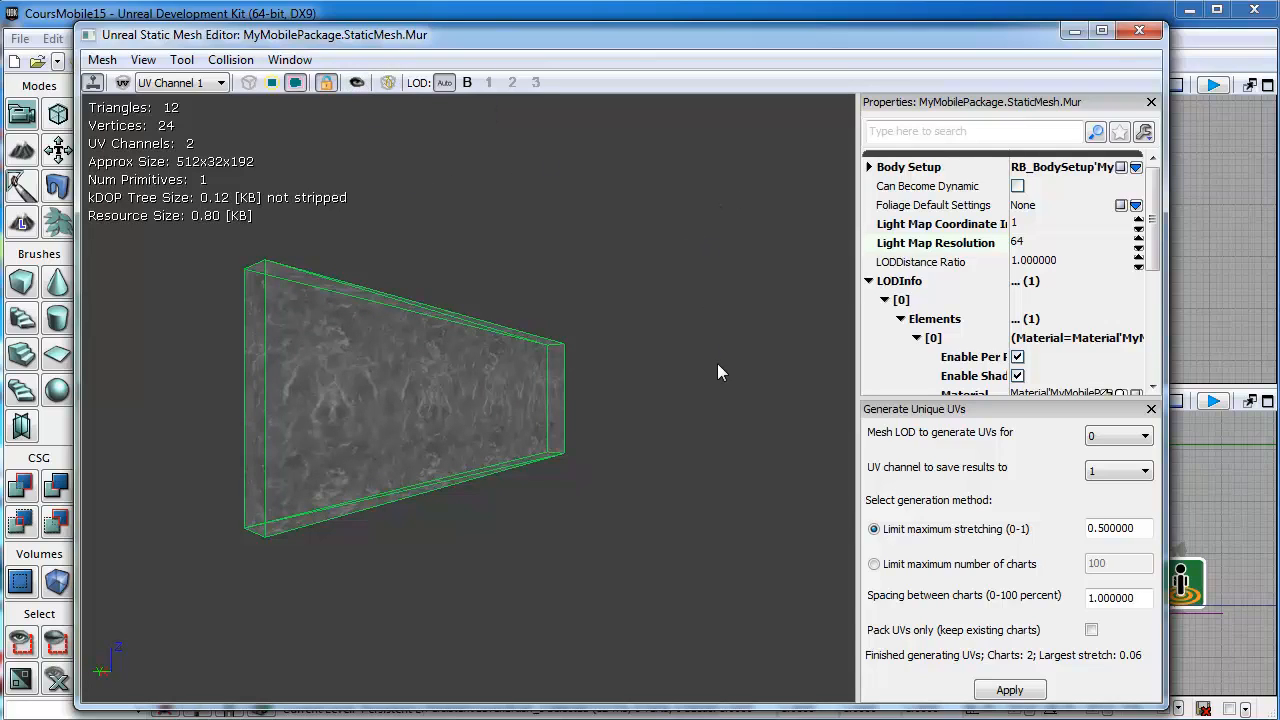
Close the static mesh editor and save the MyMobilePackage package containing the Mur mesh.
{"action": "left_click", "coordinate": [1139, 30]}
{"action": "key", "text": "alt+Tab"}
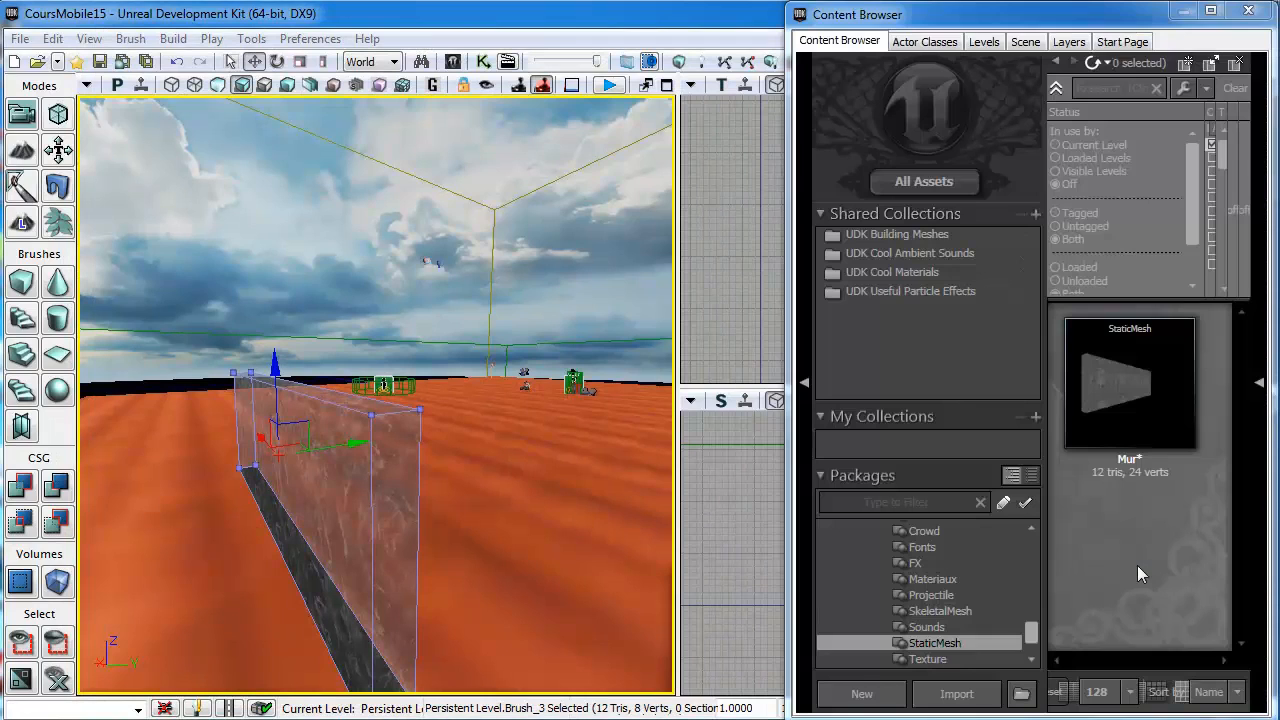
{"action": "left_click", "coordinate": [1165, 425]}
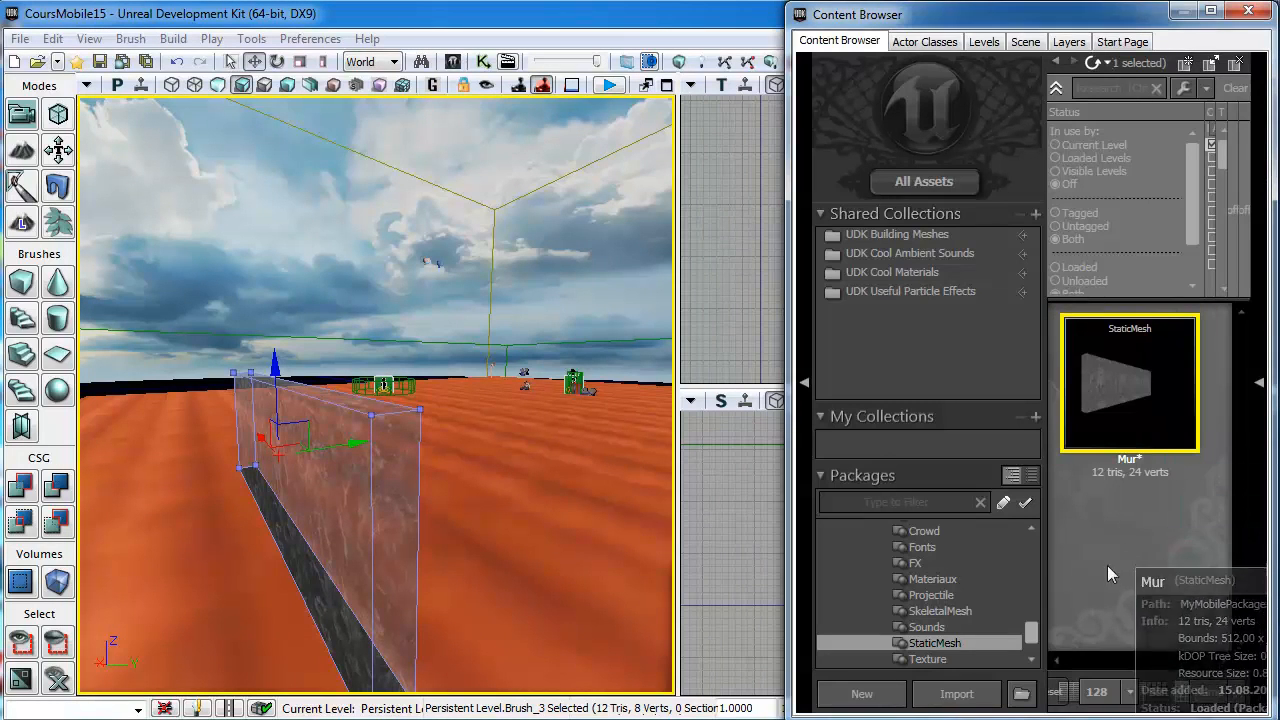
{"action": "left_click_drag", "start_coordinate": [1031, 625], "coordinate": [1031, 601]}
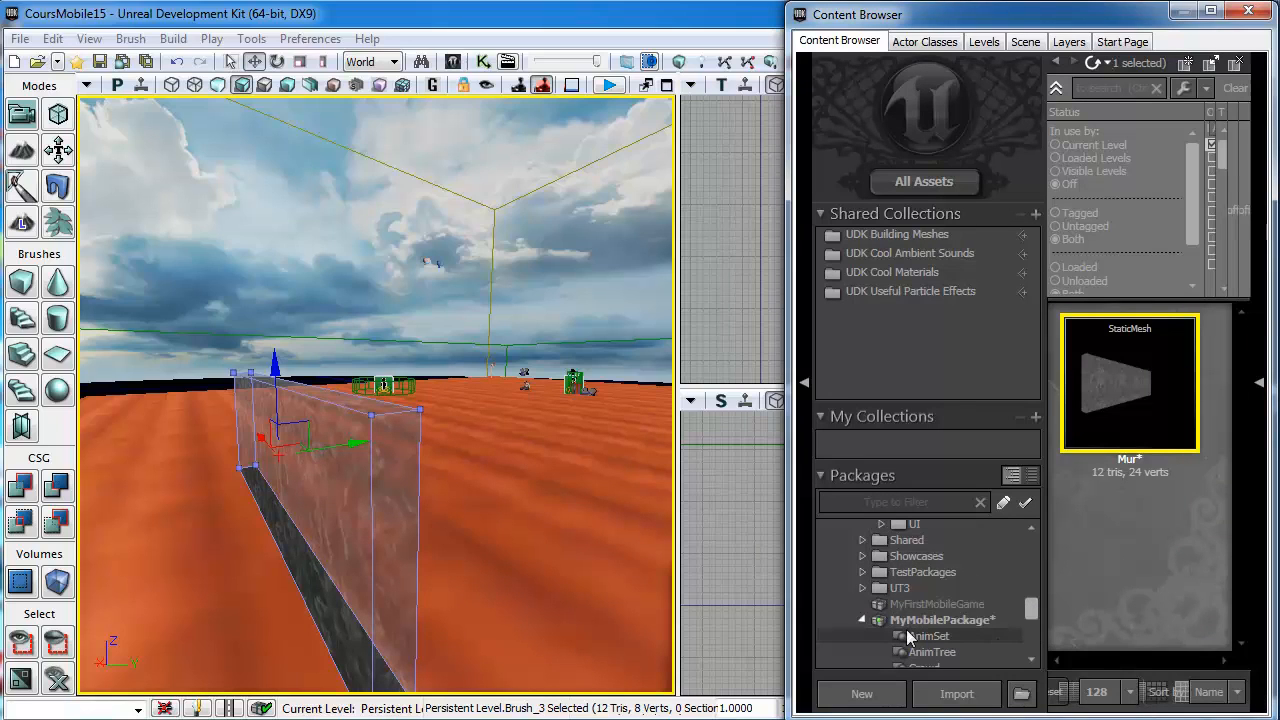
{"action": "left_click", "coordinate": [905, 621]}
{"action": "right_click", "coordinate": [905, 621]}
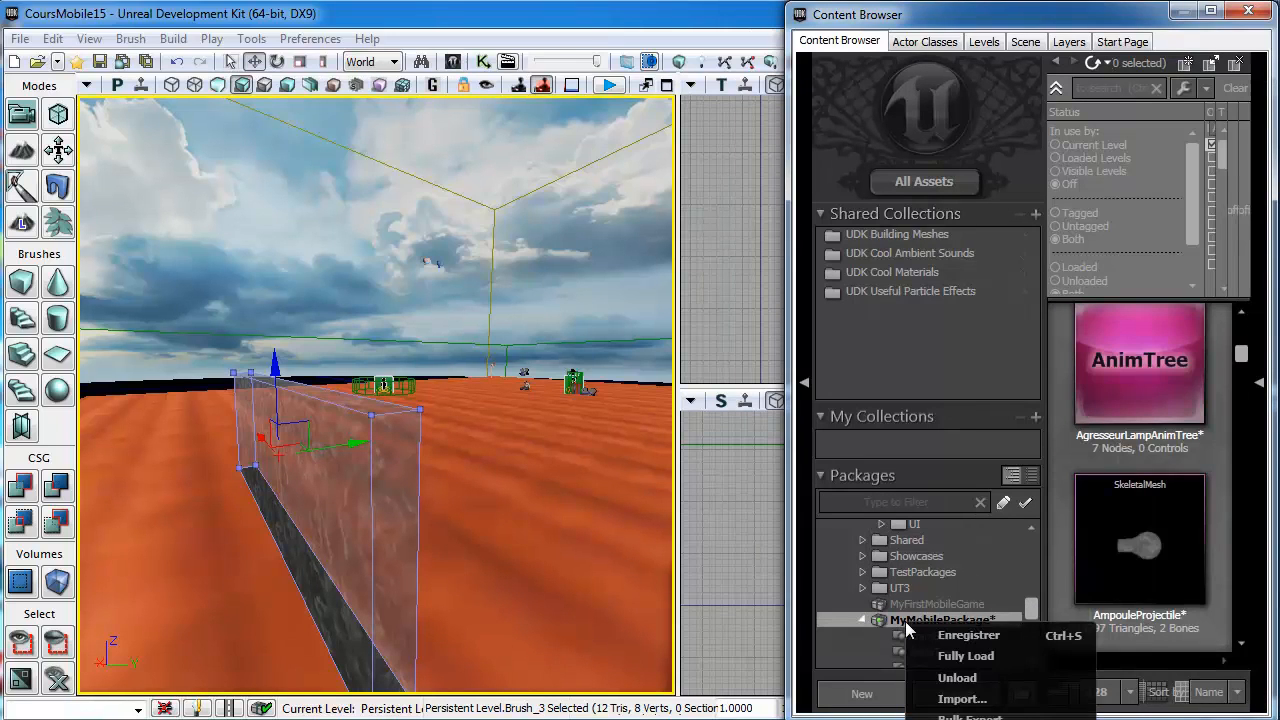
{"action": "left_click", "coordinate": [940, 632]}
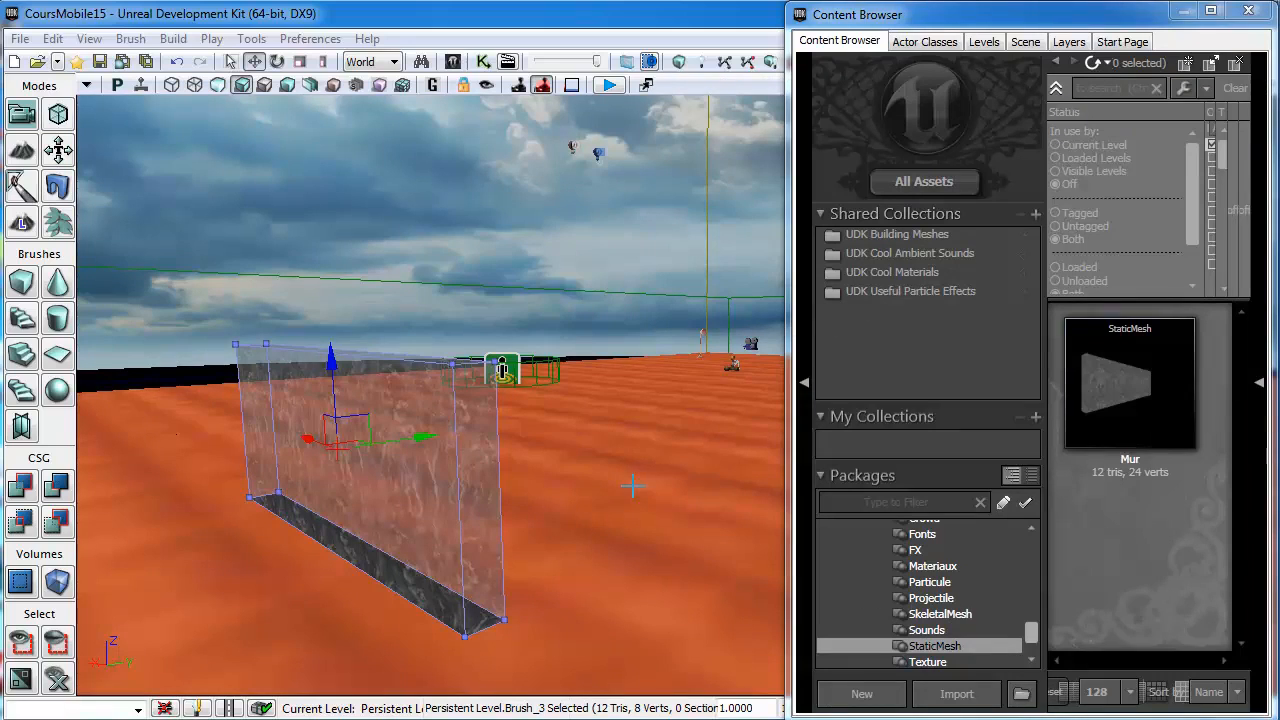
Place the Mur static mesh in the level, minimize the Content Browser, and run Build All.
{"action": "left_click_drag", "start_coordinate": [578, 536], "coordinate": [592, 510]}
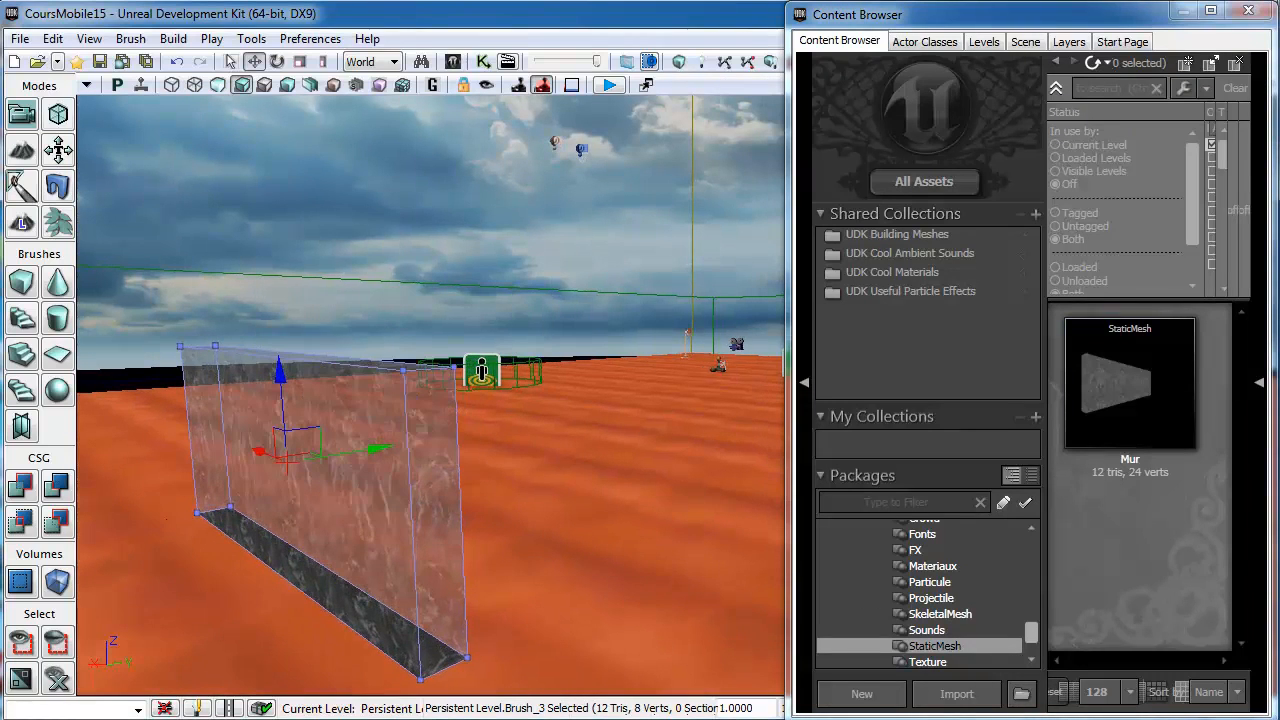
{"action": "left_click", "coordinate": [1100, 374]}
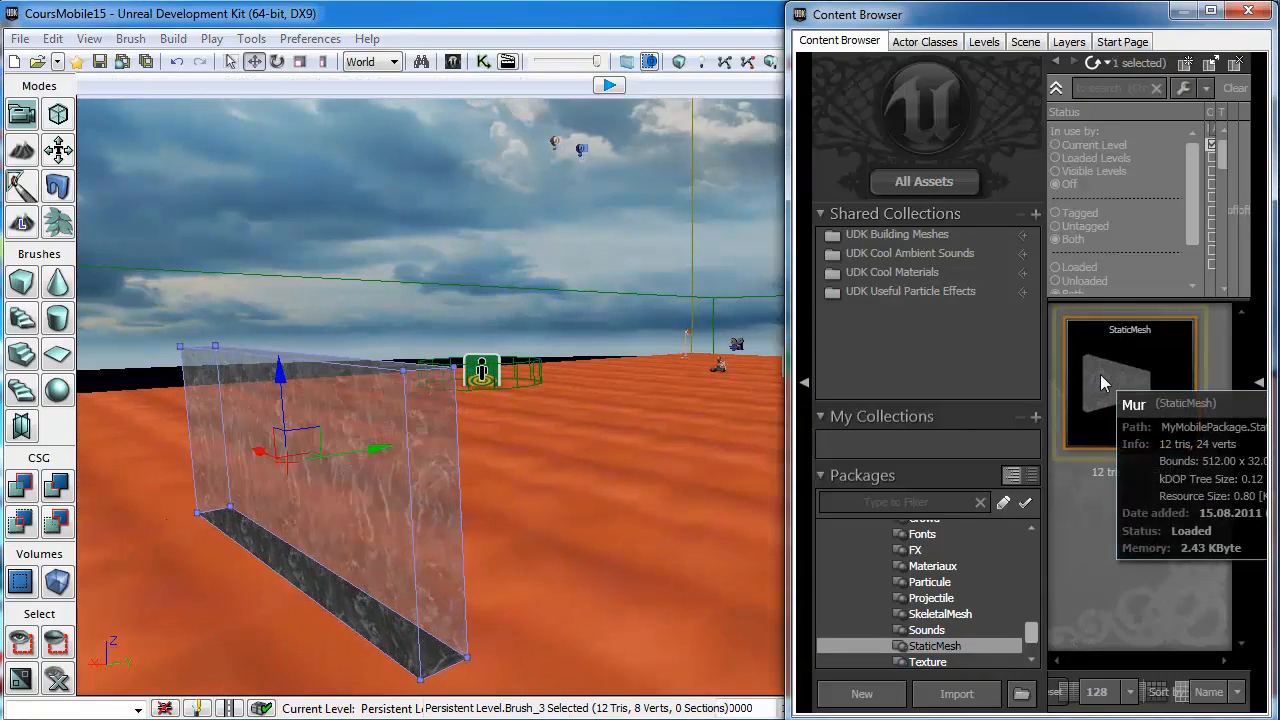
{"action": "left_click_drag", "start_coordinate": [1120, 374], "coordinate": [653, 433]}
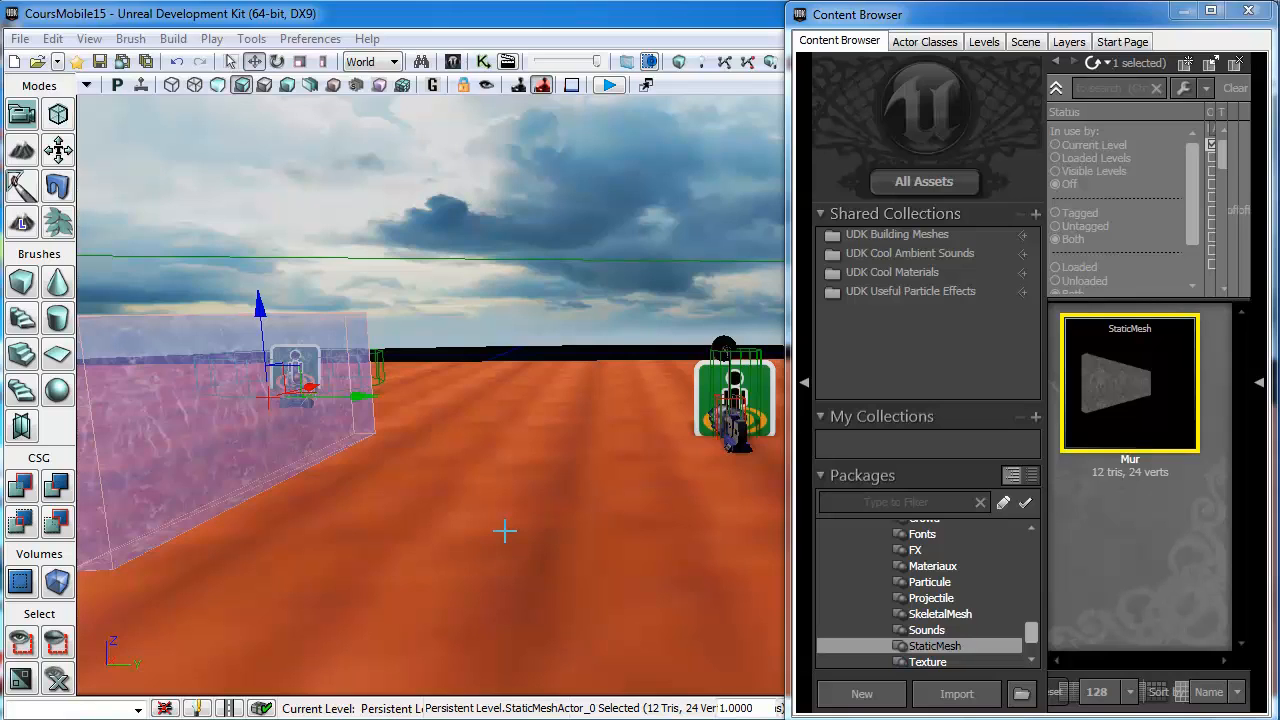
{"action": "left_click", "coordinate": [1184, 11]}
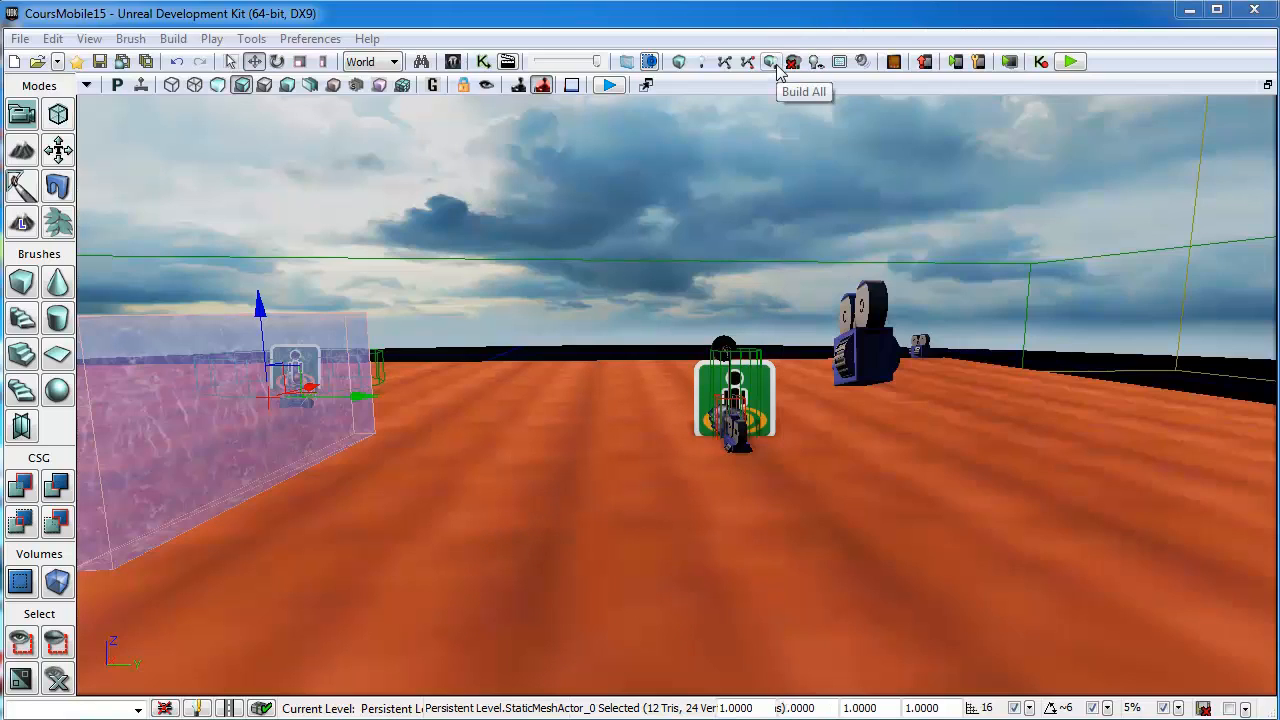
{"action": "left_click", "coordinate": [779, 68]}
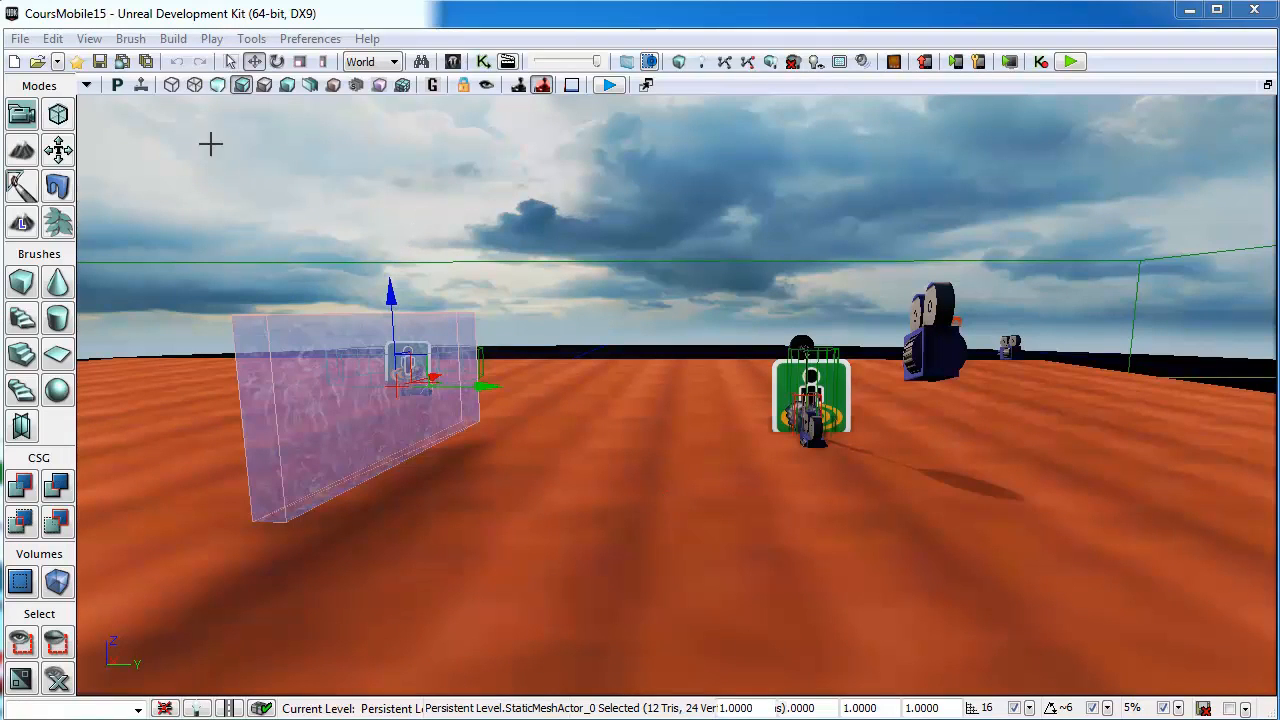
Open the level's World Properties and expand the Lightmass section.
{"action": "left_click", "coordinate": [92, 39]}
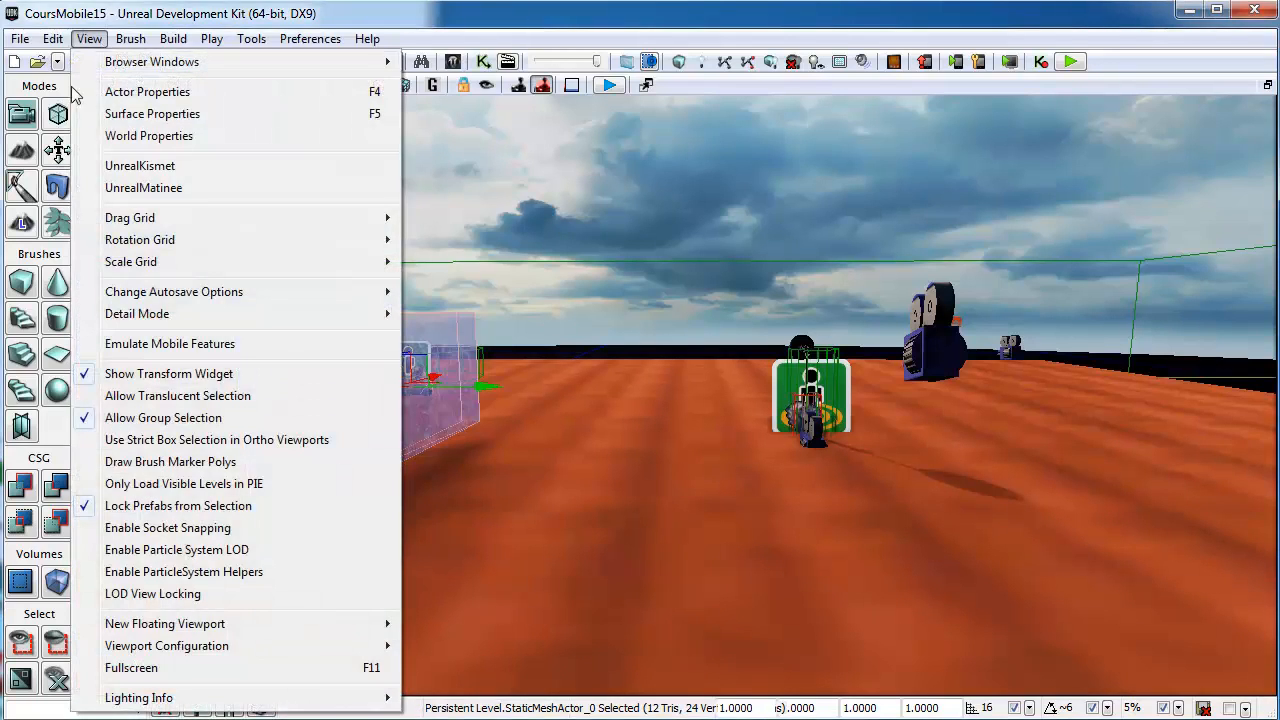
{"action": "left_click", "coordinate": [187, 134]}
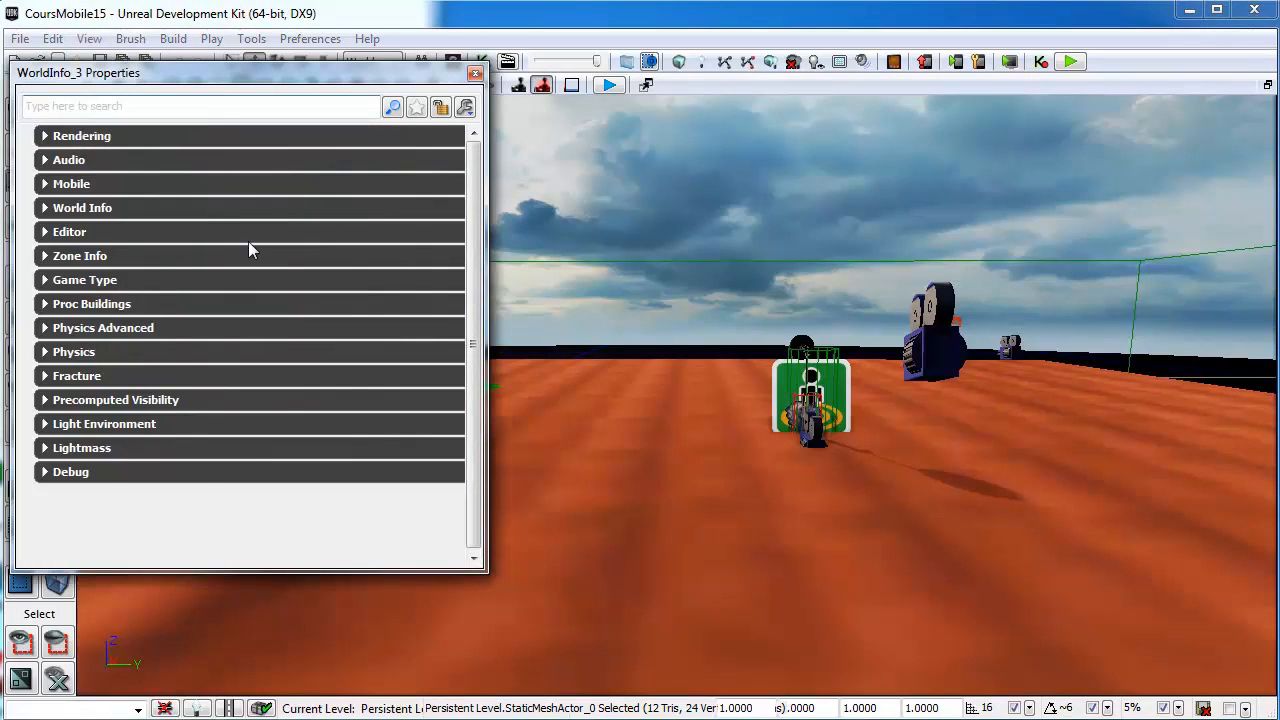
{"action": "left_click", "coordinate": [45, 448]}
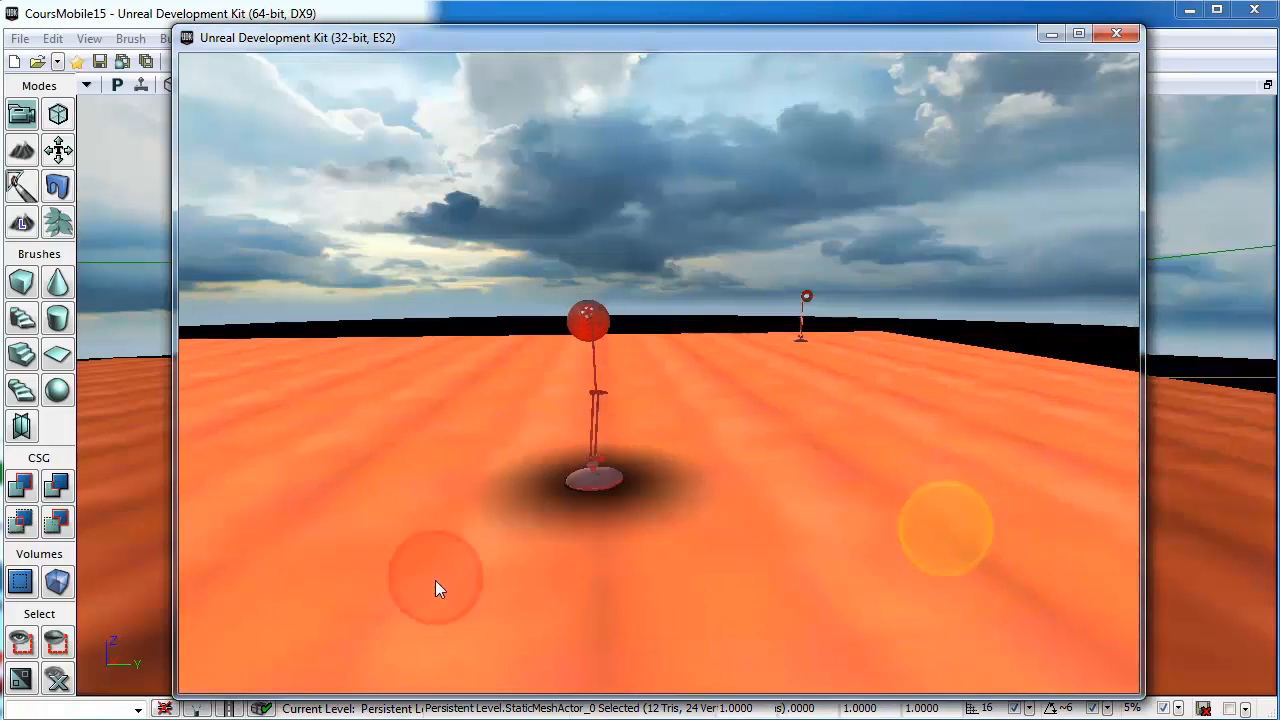
Move the player through the level in the mobile preview with the virtual joystick.
{"action": "mouse_move", "coordinate": [435, 580]}
{"action": "left_mouse_down"}
{"action": "mouse_move", "coordinate": [344, 584]}
{"action": "mouse_move", "coordinate": [344, 560]}
{"action": "mouse_move", "coordinate": [342, 573]}
{"action": "mouse_move", "coordinate": [294, 543]}
{"action": "mouse_move", "coordinate": [334, 543]}
{"action": "mouse_move", "coordinate": [323, 505]}
{"action": "mouse_move", "coordinate": [286, 520]}
{"action": "mouse_move", "coordinate": [280, 573]}
{"action": "mouse_move", "coordinate": [327, 496]}
{"action": "mouse_move", "coordinate": [311, 484]}
{"action": "mouse_move", "coordinate": [341, 440]}
{"action": "mouse_move", "coordinate": [407, 418]}
{"action": "mouse_move", "coordinate": [126, 502]}
{"action": "mouse_move", "coordinate": [241, 529]}
{"action": "mouse_move", "coordinate": [443, 471]}
{"action": "mouse_move", "coordinate": [437, 591]}
{"action": "mouse_move", "coordinate": [420, 608]}
{"action": "mouse_move", "coordinate": [323, 609]}
{"action": "mouse_move", "coordinate": [306, 594]}
{"action": "mouse_move", "coordinate": [140, 683]}
{"action": "mouse_move", "coordinate": [191, 609]}
{"action": "mouse_move", "coordinate": [327, 569]}
{"action": "mouse_move", "coordinate": [492, 494]}
{"action": "left_mouse_up"}
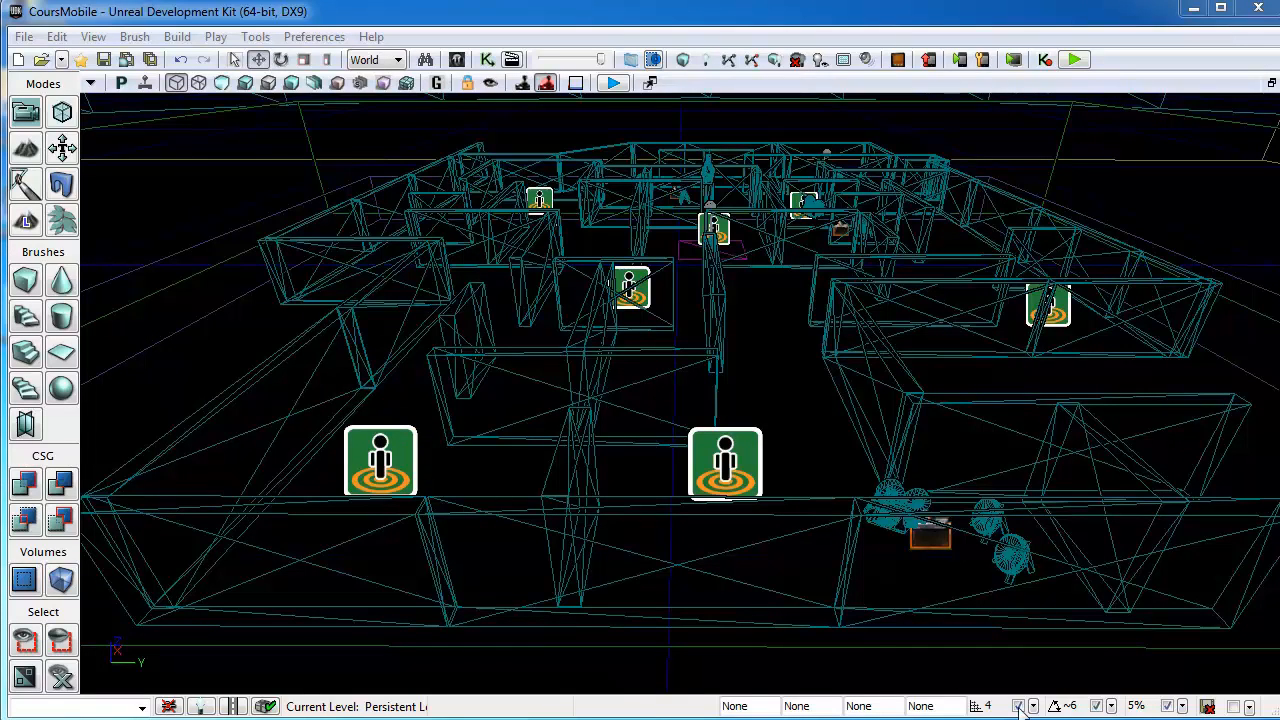
Switch the CoursMobile maze view from wireframe to lit shading and display the collision outlines.
{"action": "key", "text": "alt+4"}
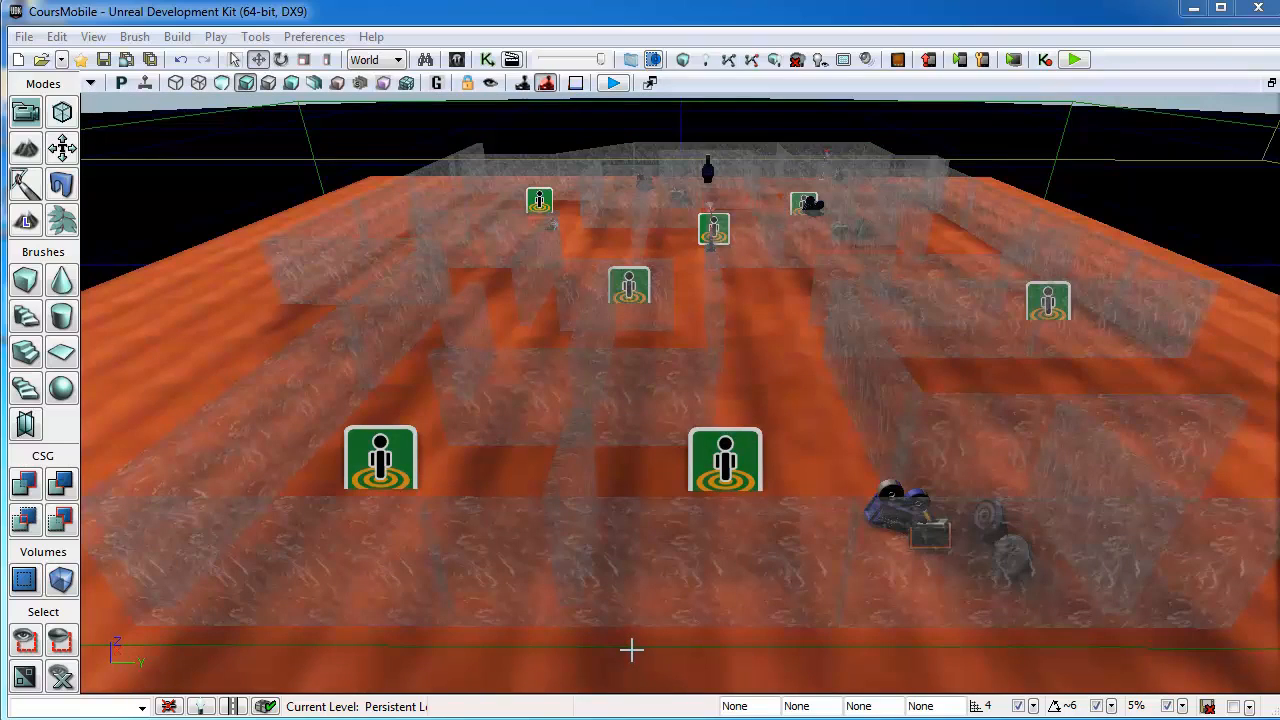
{"action": "left_click", "coordinate": [769, 344]}
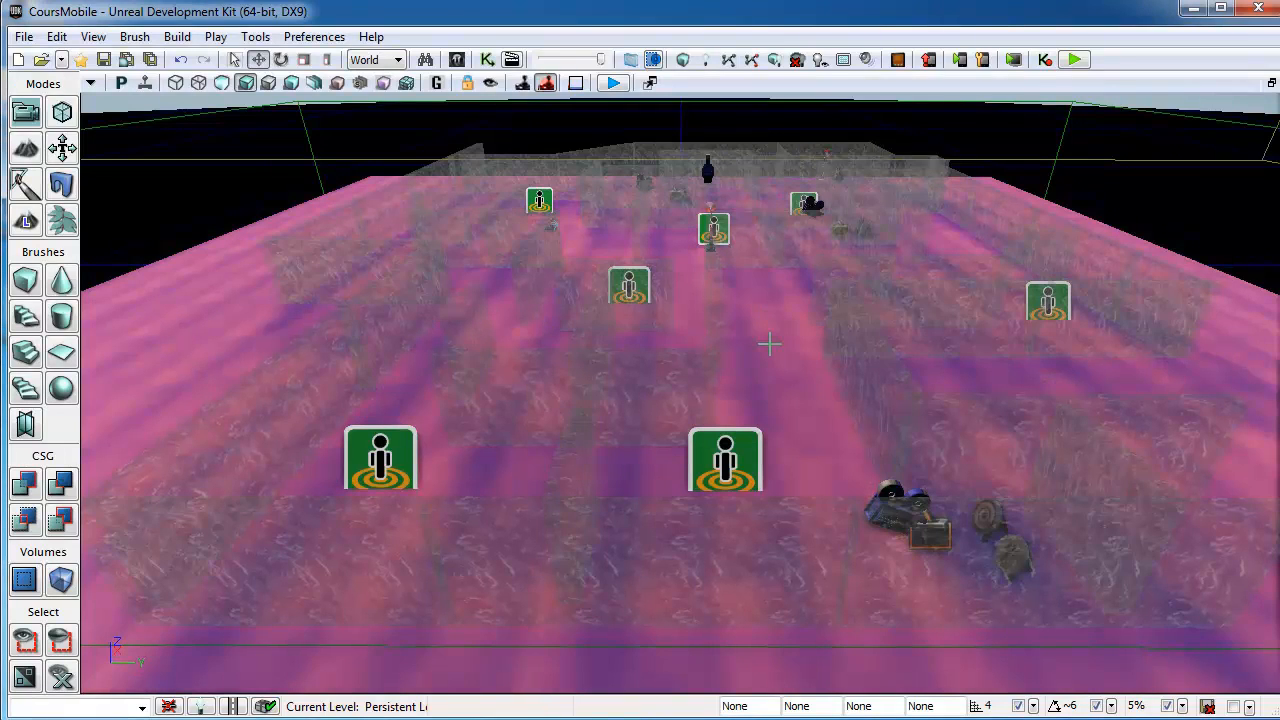
{"action": "key", "text": "ctrl+a"}
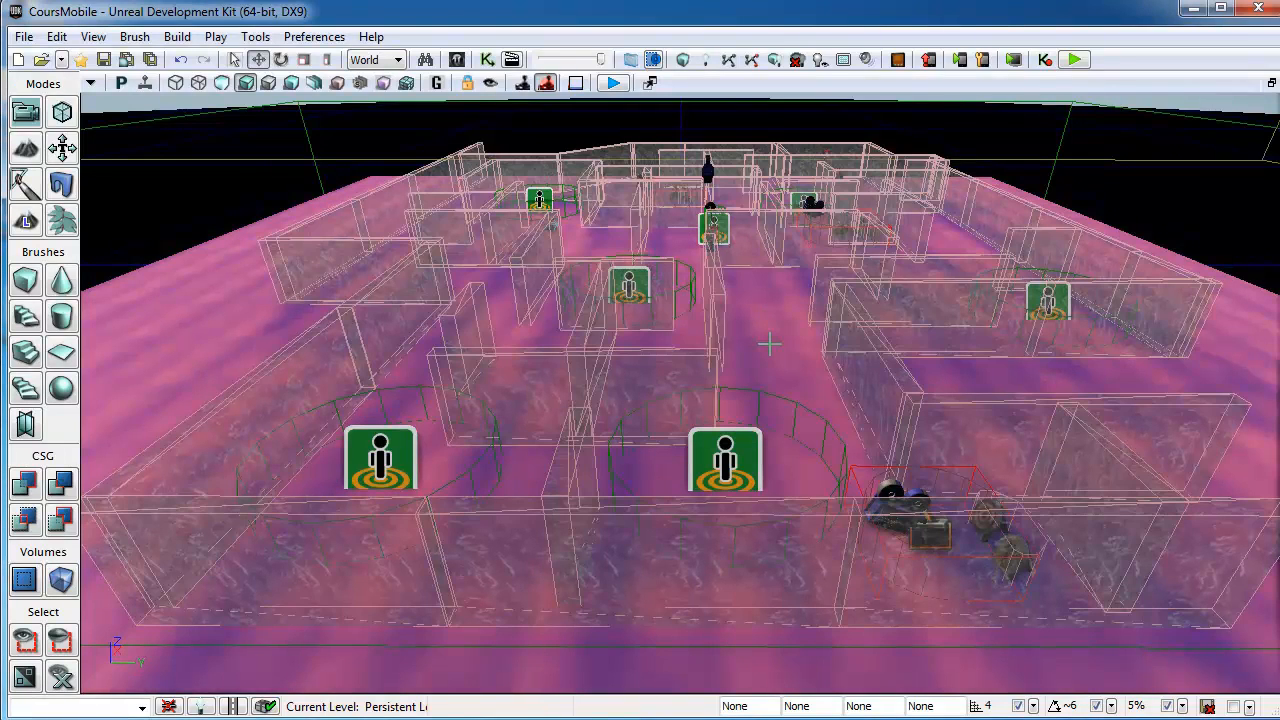
{"action": "left_click", "coordinate": [91, 85]}
{"action": "mouse_move", "coordinate": [142, 108]}
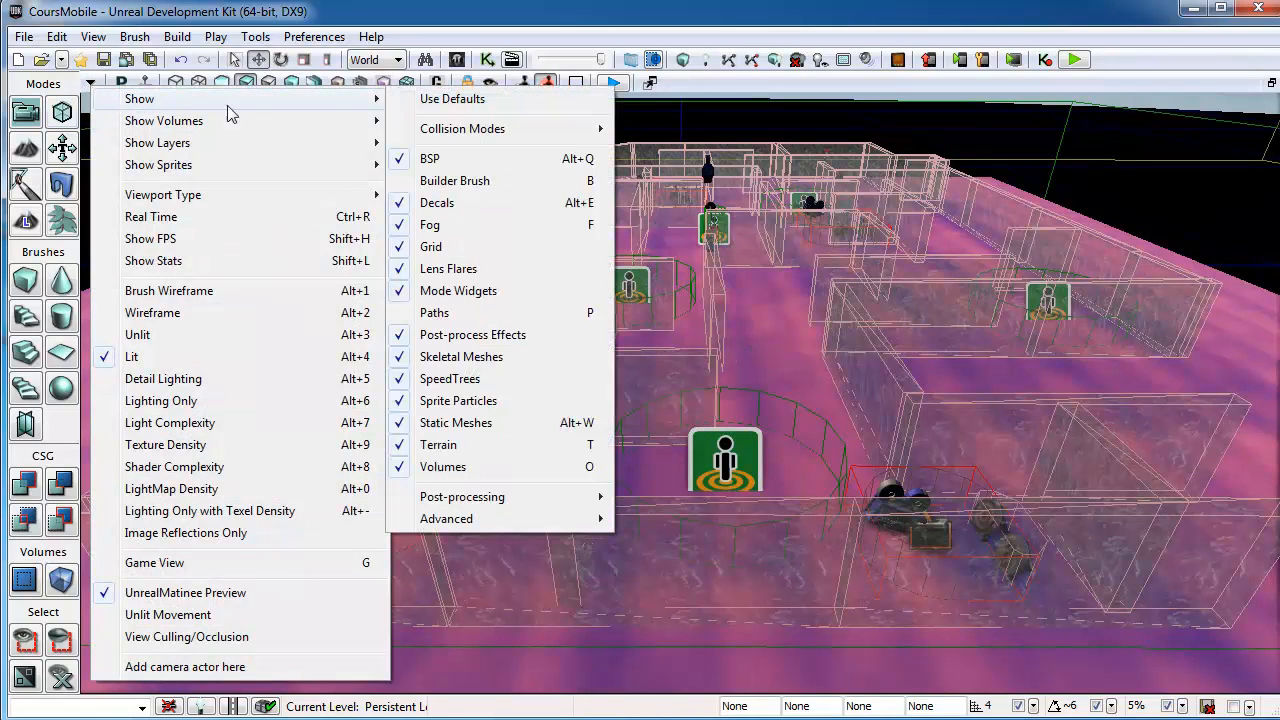
{"action": "mouse_move", "coordinate": [494, 520]}
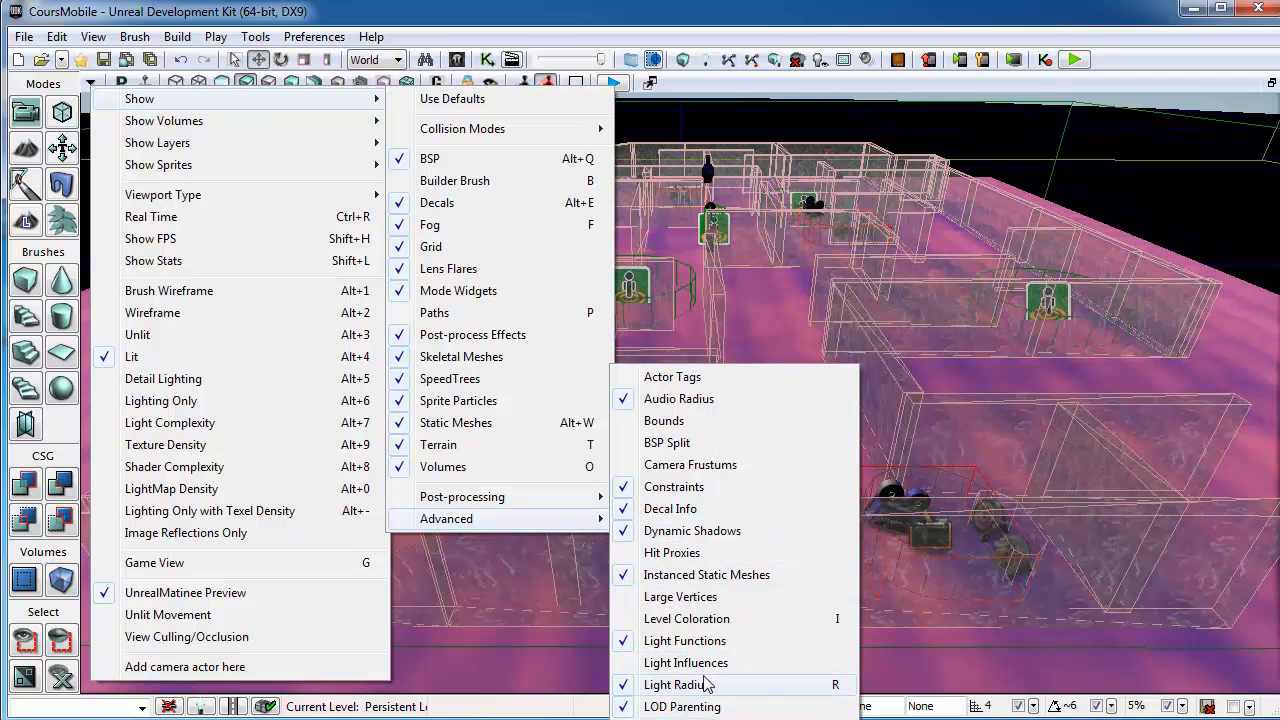
{"action": "left_click", "coordinate": [528, 663]}
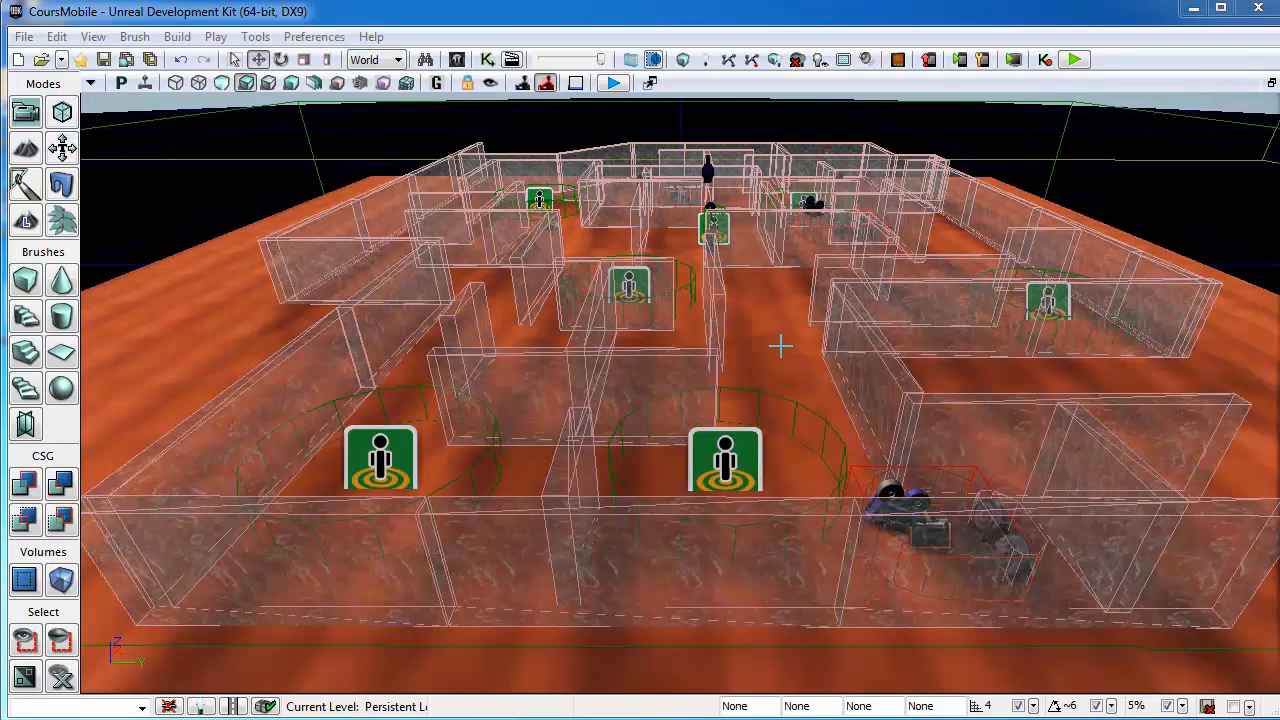
Select the target static mesh in the maze's corner room and locate its asset in the Content Browser.
{"action": "left_click_drag", "start_coordinate": [780, 346], "coordinate": [878, 318]}
{"action": "right_click_drag", "start_coordinate": [878, 378], "coordinate": [887, 430]}
{"action": "left_click_drag", "start_coordinate": [463, 443], "coordinate": [463, 380]}
{"action": "right_click_drag", "start_coordinate": [473, 255], "coordinate": [507, 343]}
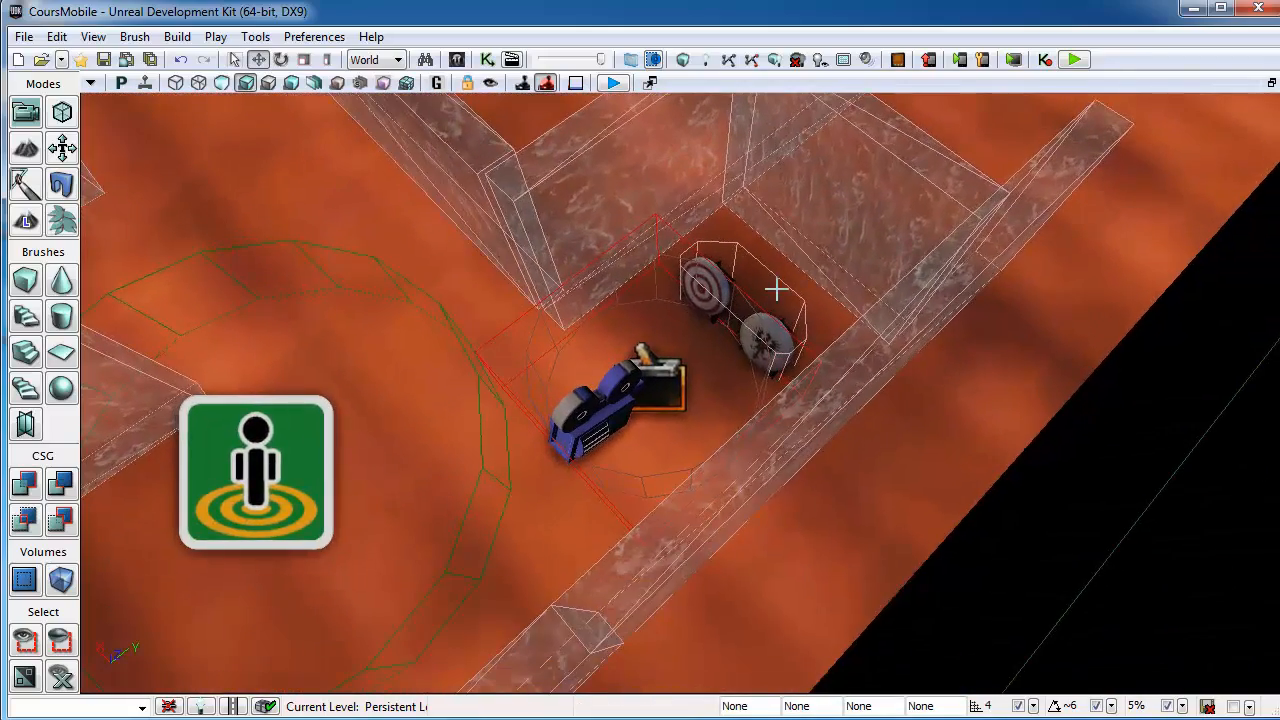
{"action": "left_click", "coordinate": [707, 276]}
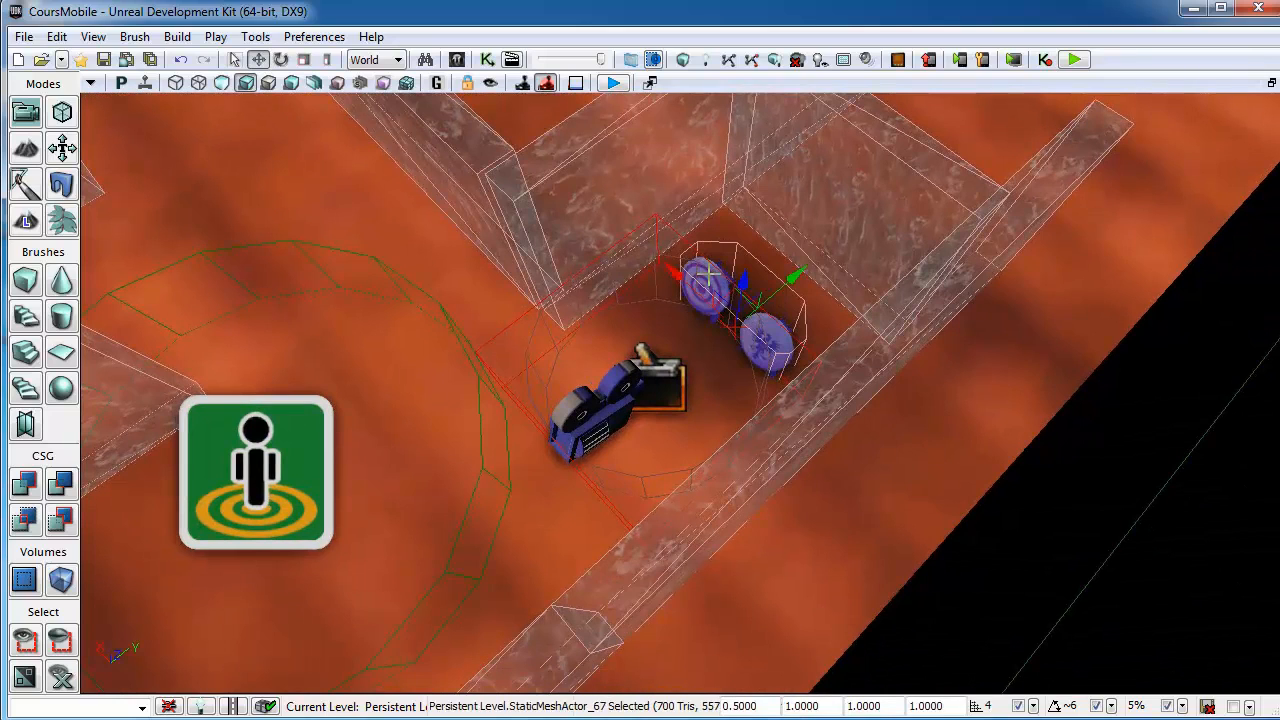
{"action": "right_click", "coordinate": [700, 253]}
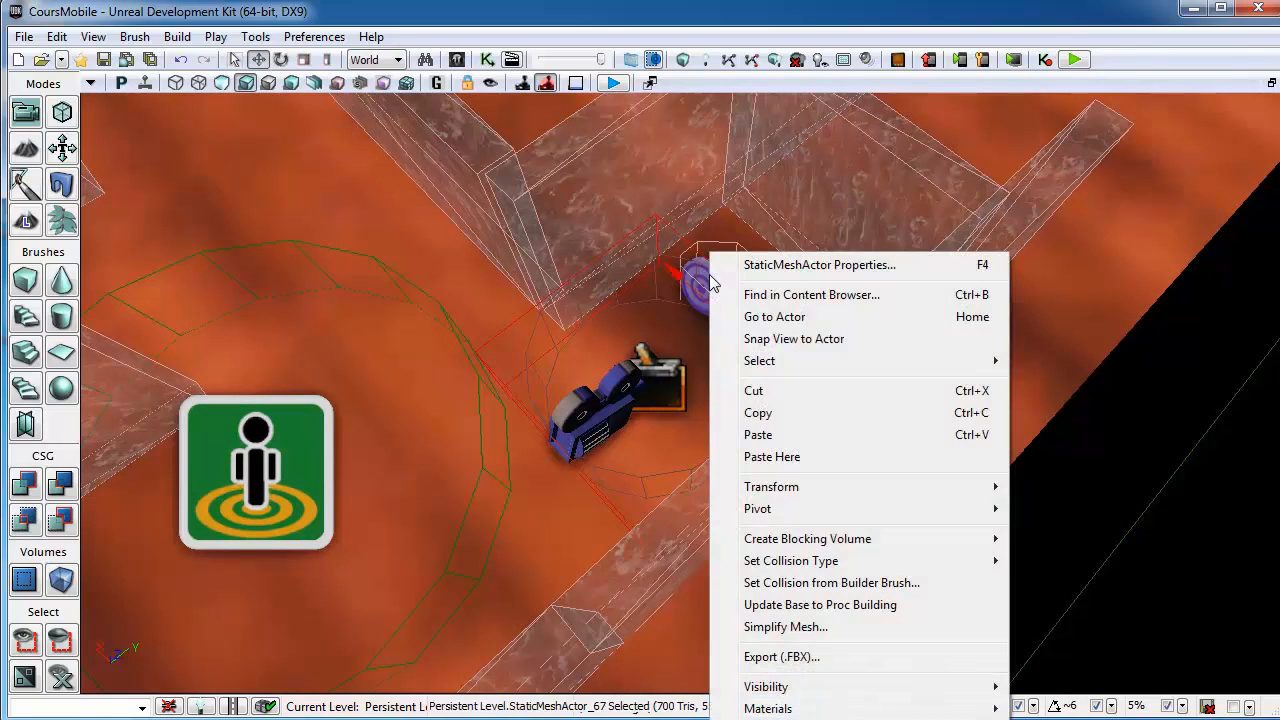
{"action": "left_click", "coordinate": [864, 300]}
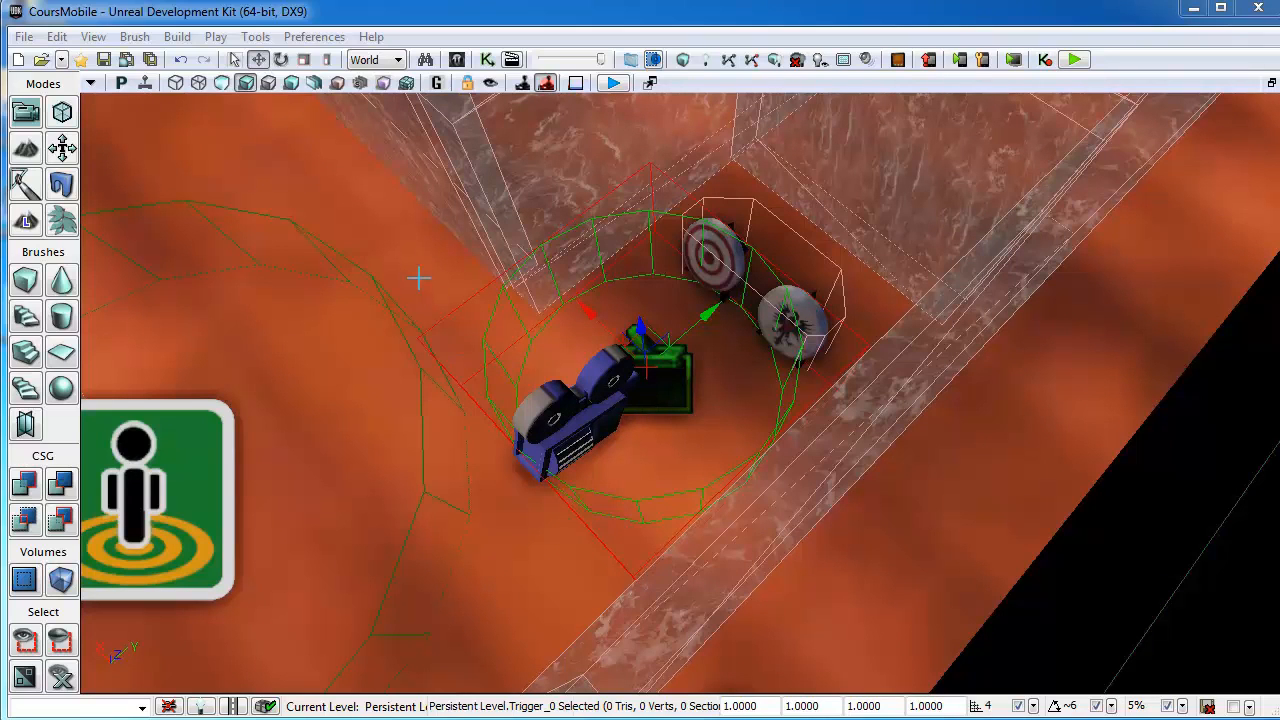
{"action": "right_click", "coordinate": [469, 118]}
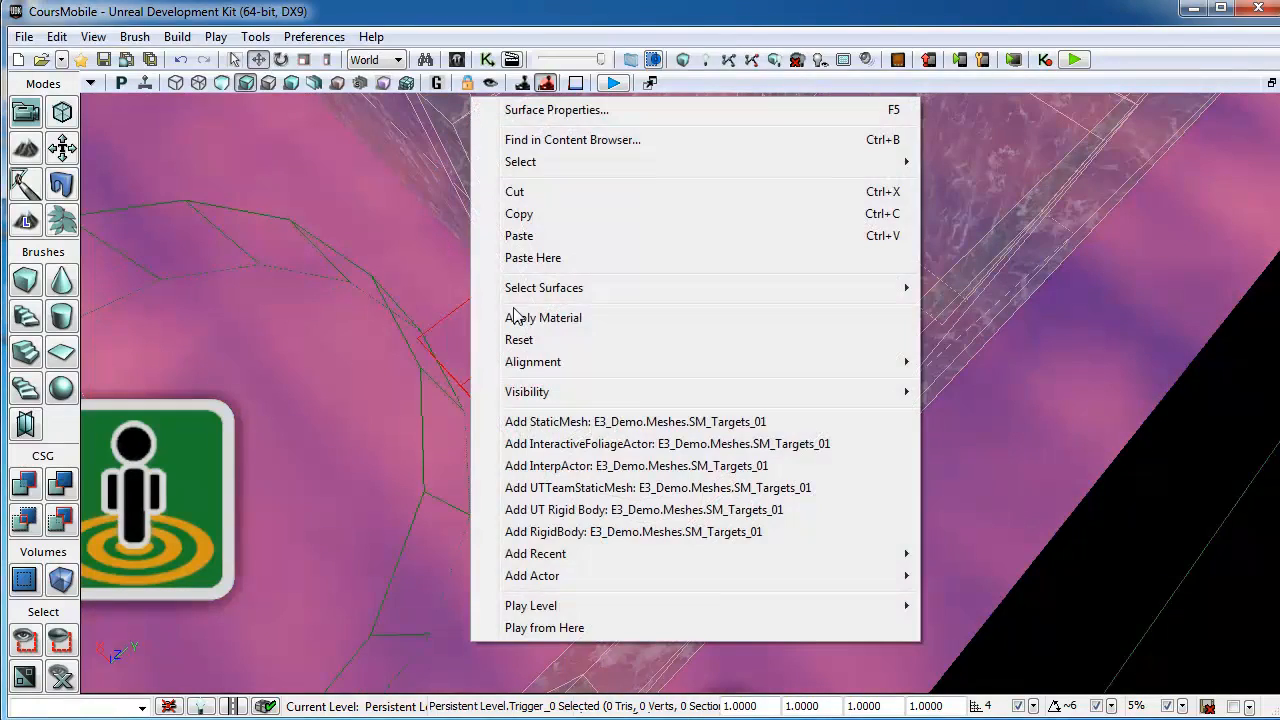
{"action": "mouse_move", "coordinate": [563, 586]}
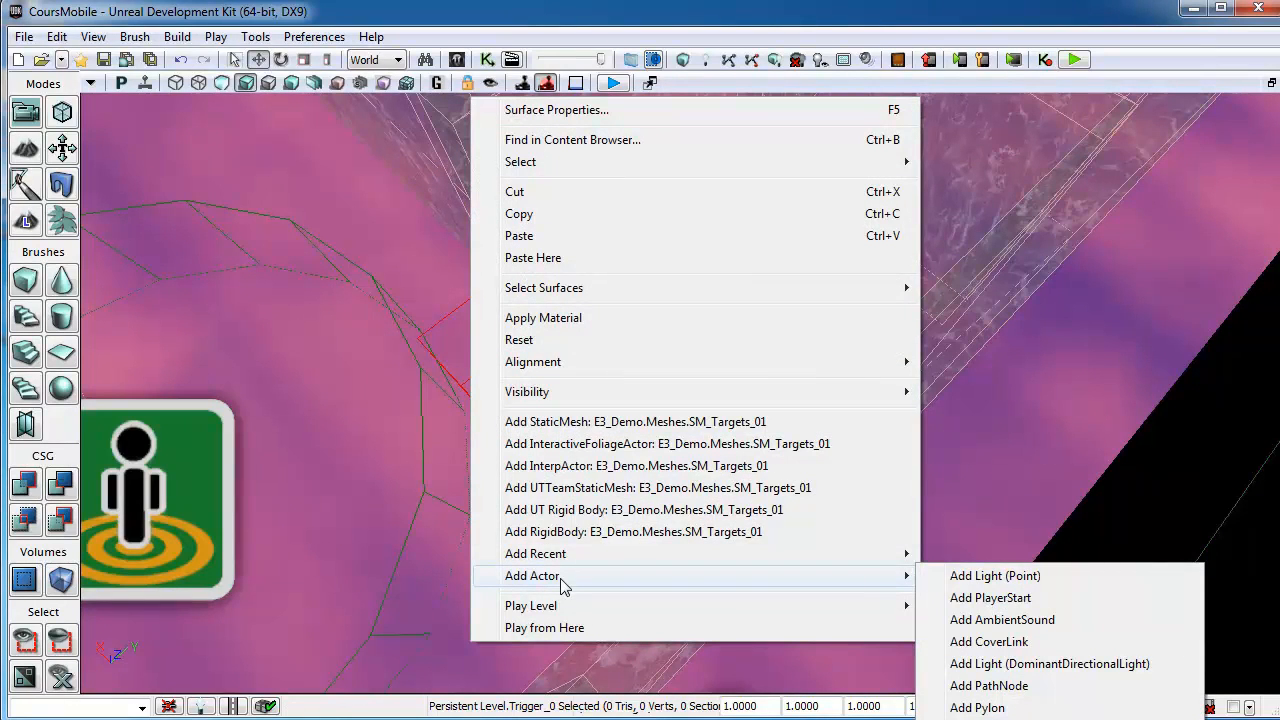
{"action": "left_click", "coordinate": [714, 660]}
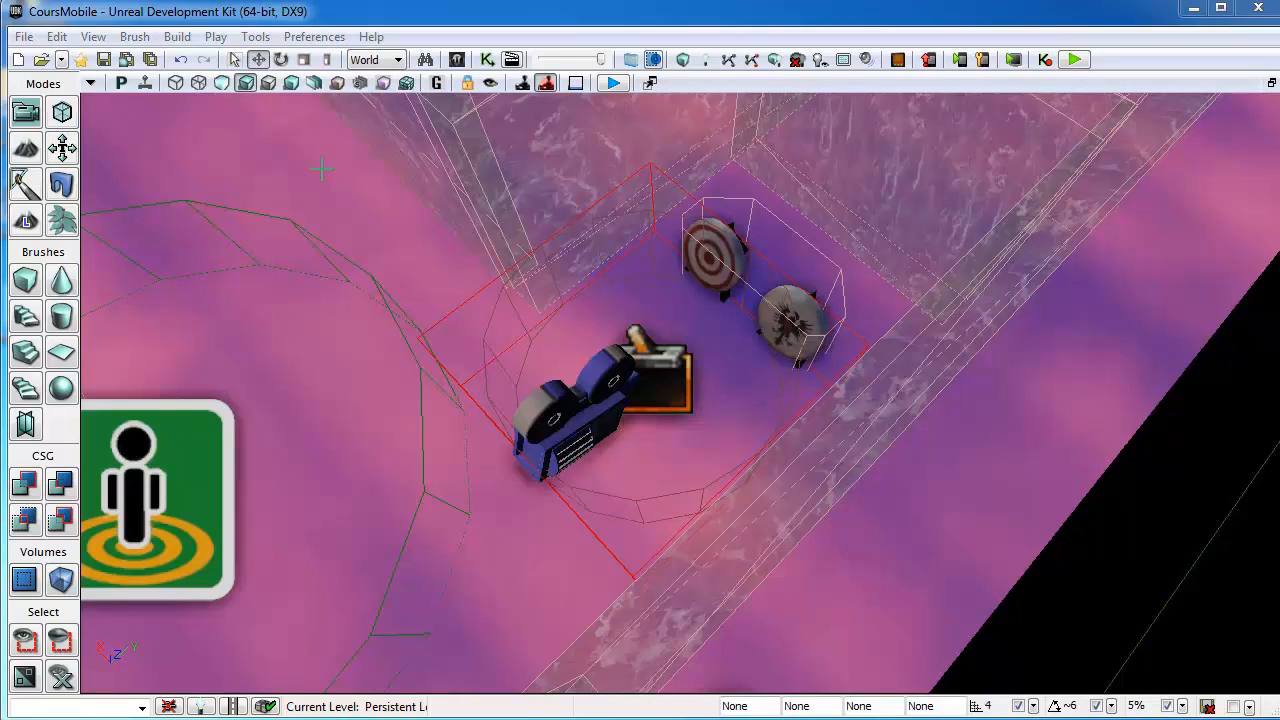
Open the Actor Classes list and look through the placeable classes down to the Trigger entry.
{"action": "left_click", "coordinate": [456, 59]}
{"action": "left_click", "coordinate": [916, 40]}
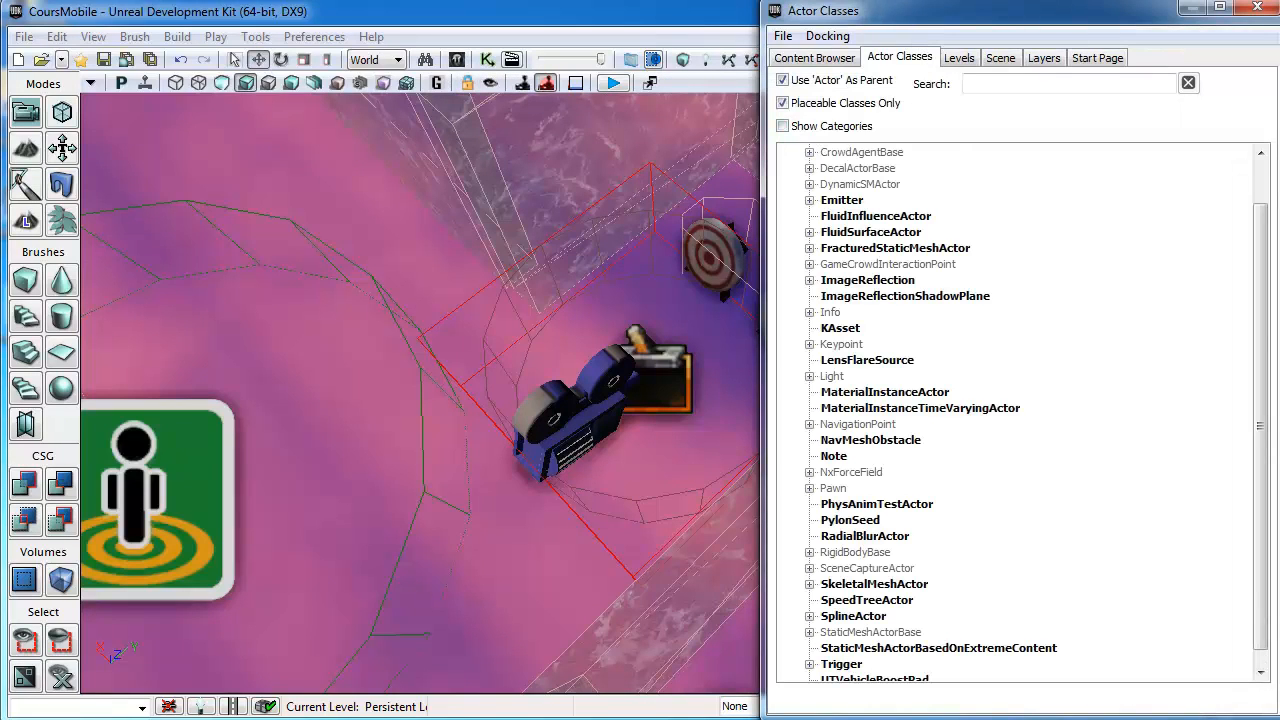
{"action": "left_click_drag", "start_coordinate": [1266, 402], "coordinate": [1262, 490]}
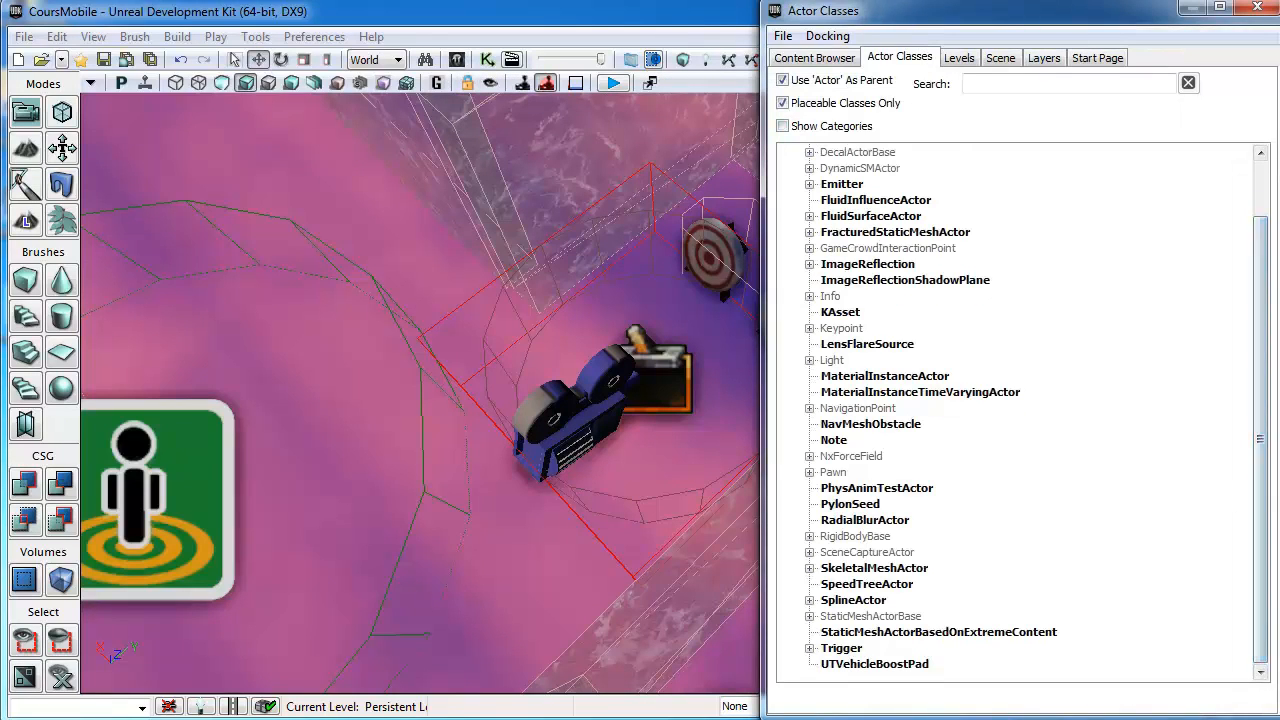
Expand and select the Trigger class, and inspect the collision properties of the corner room's trigger using the filter "coll".
{"action": "left_click", "coordinate": [809, 649]}
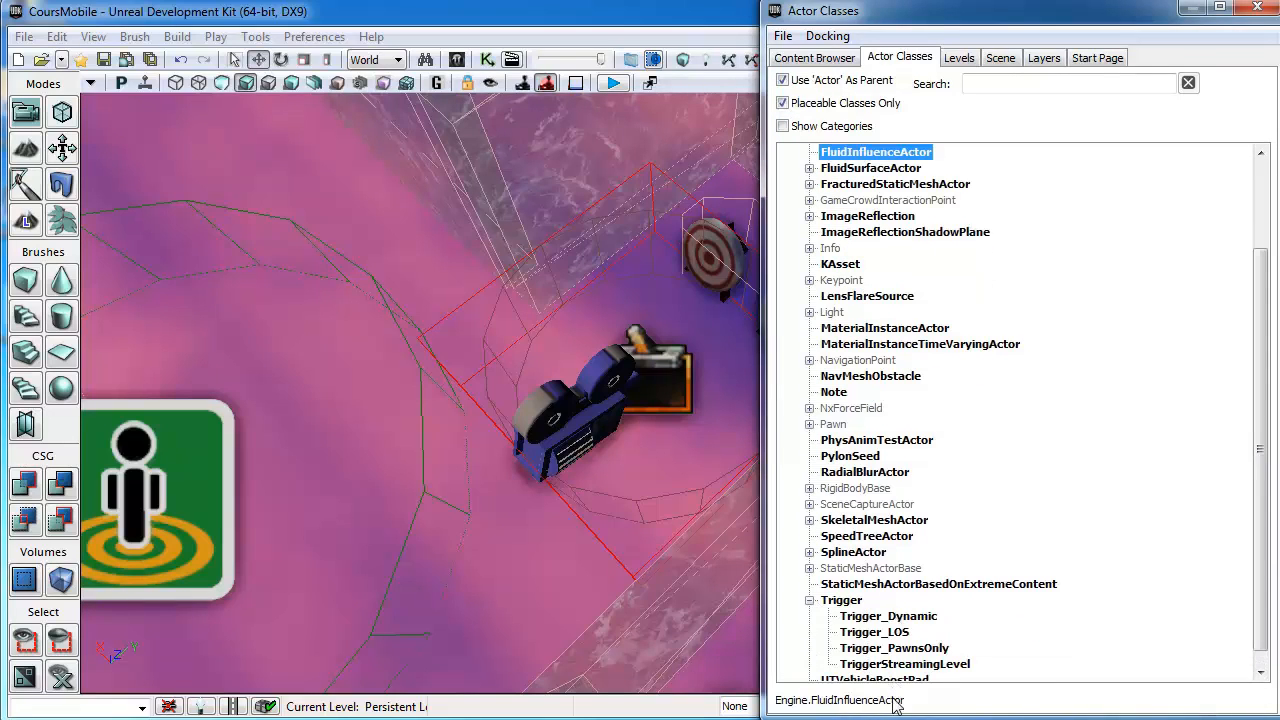
{"action": "left_click", "coordinate": [852, 602]}
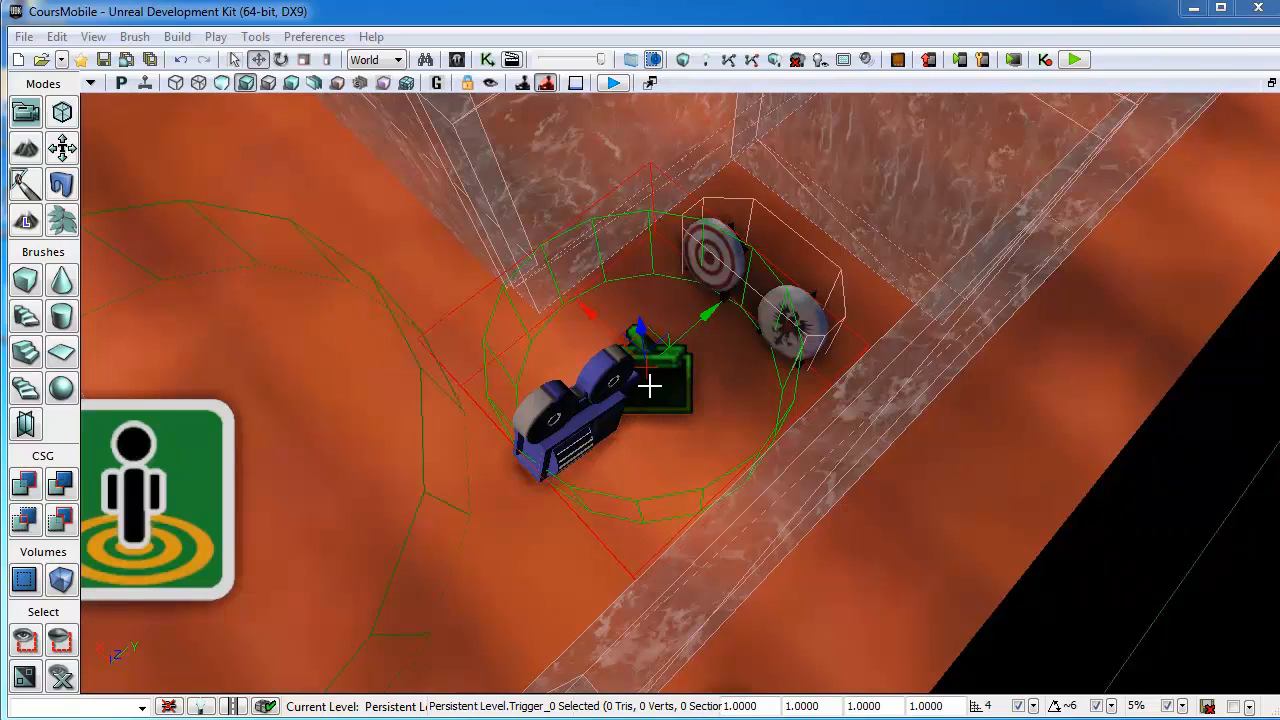
{"action": "double_click", "coordinate": [650, 386]}
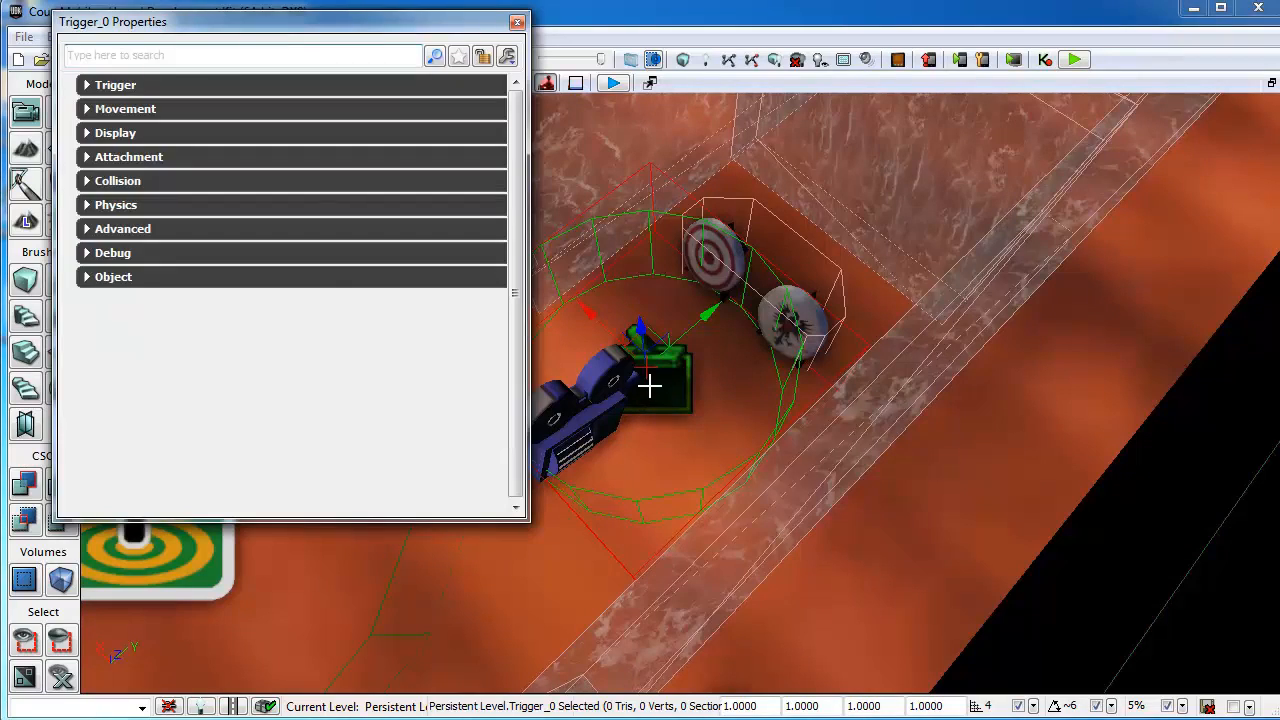
{"action": "left_click", "coordinate": [141, 58]}
{"action": "type", "text": "coll"}
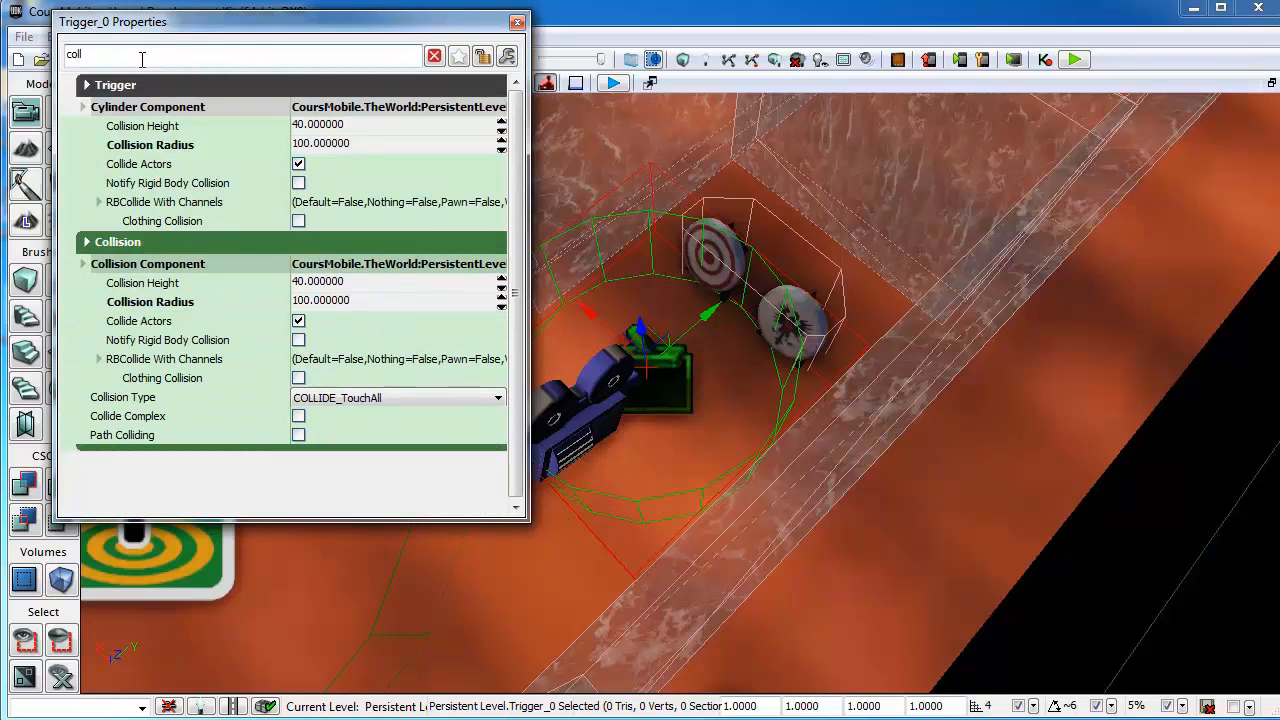
{"action": "left_click", "coordinate": [364, 146]}
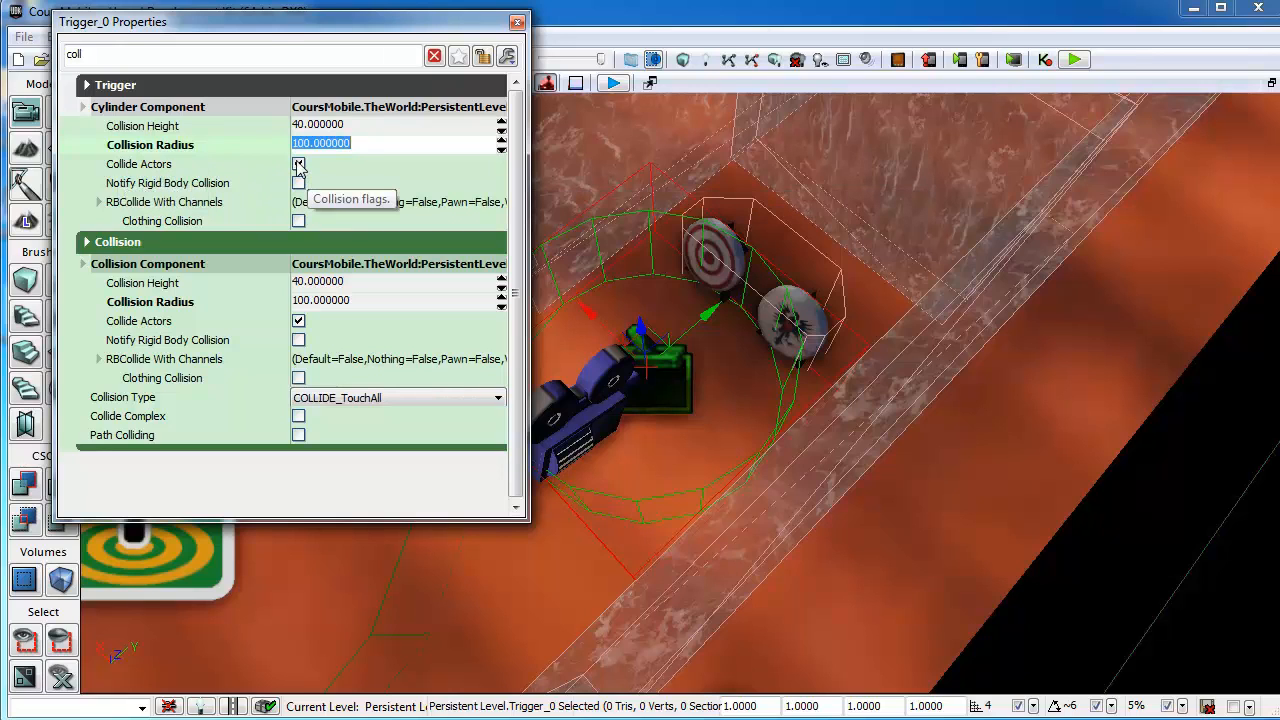
{"action": "key", "text": "Escape"}
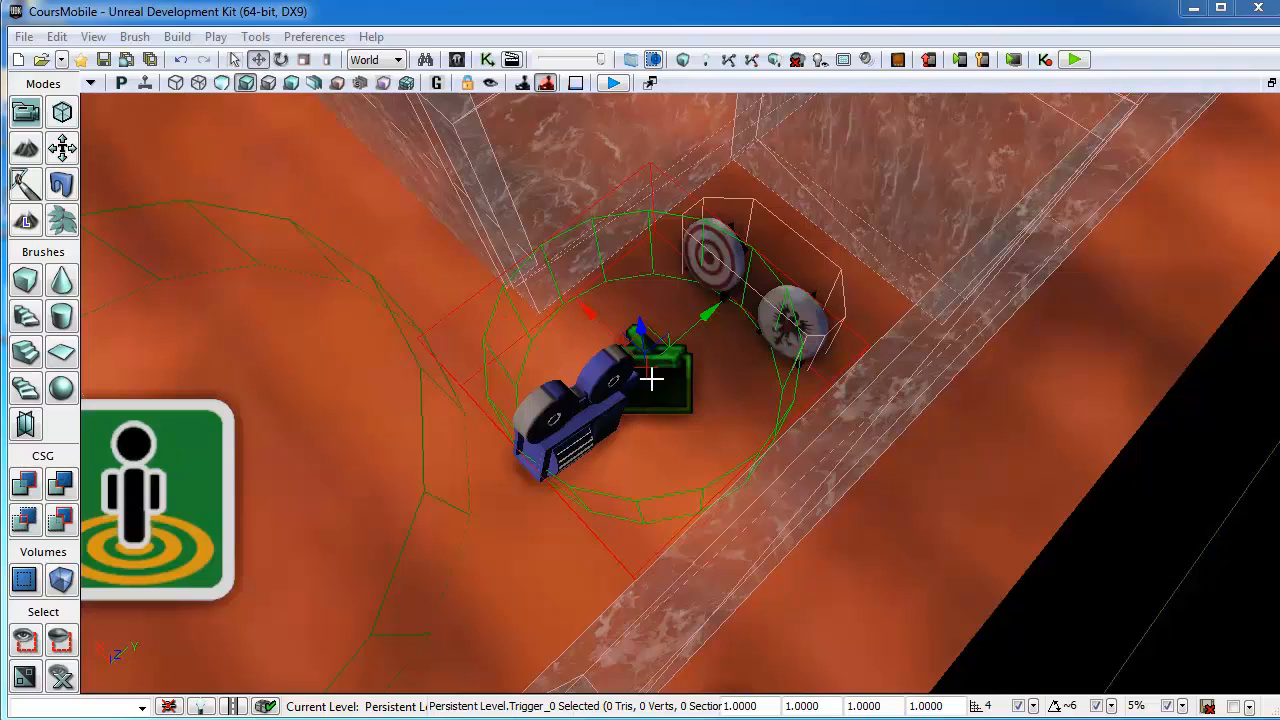
Select the camera in the maze's corner room and locate the CameraActor class in the Actor Classes list.
{"action": "left_click", "coordinate": [550, 398]}
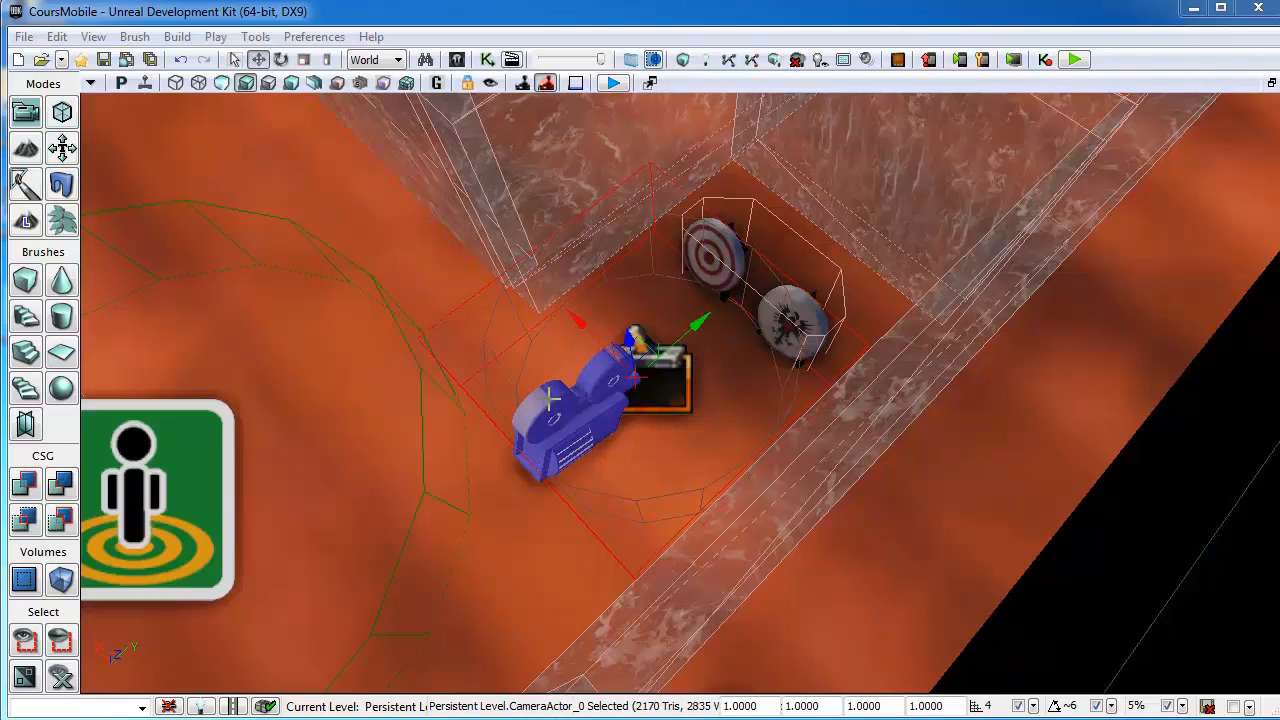
{"action": "left_click", "coordinate": [457, 59]}
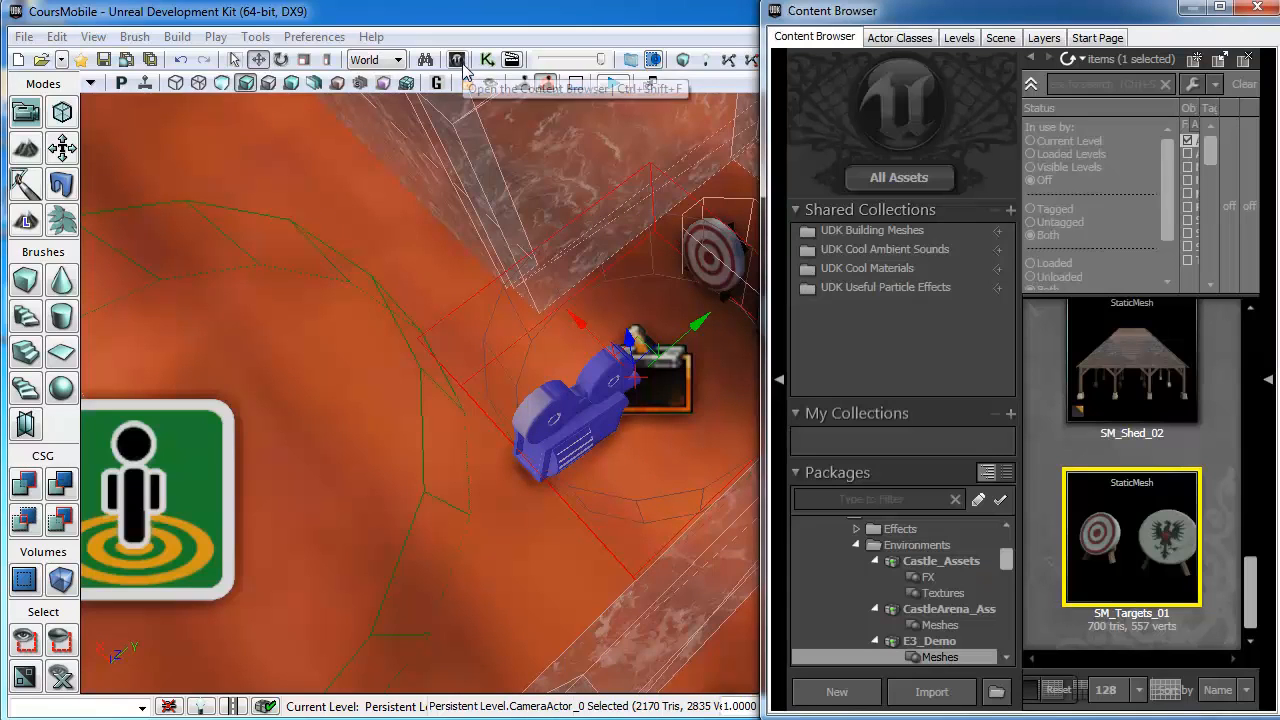
{"action": "left_click", "coordinate": [910, 42]}
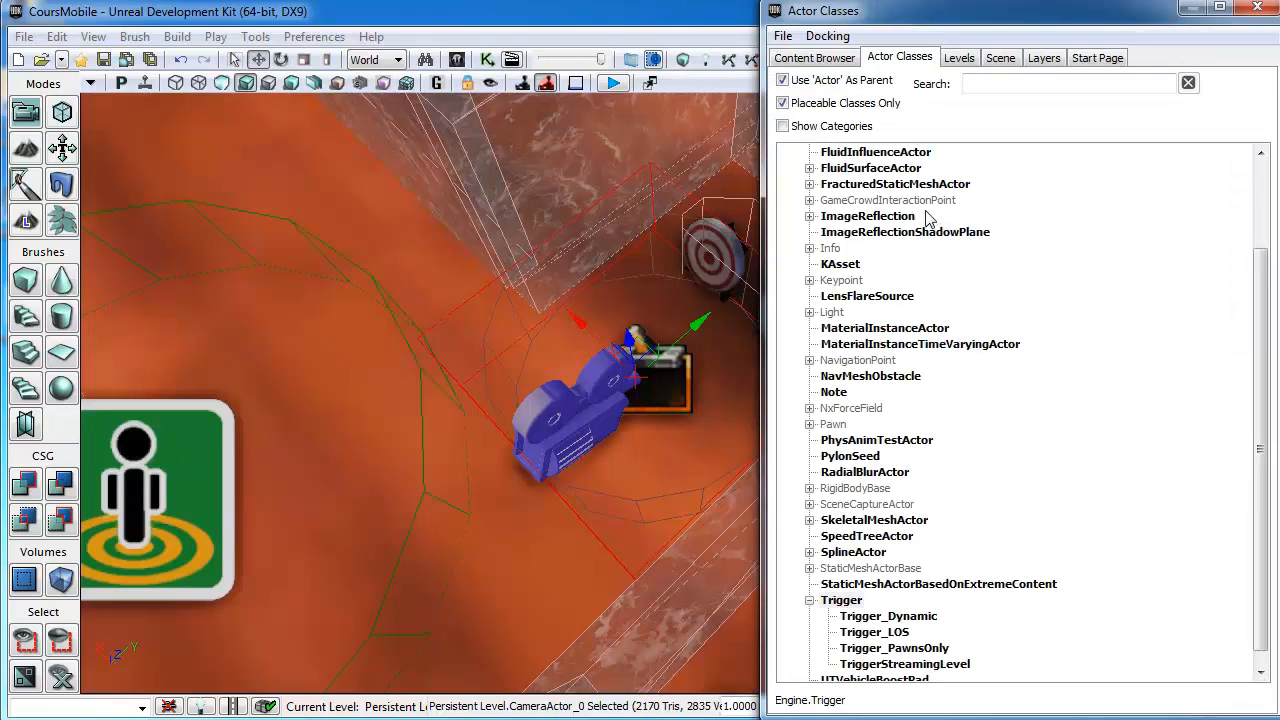
{"action": "left_click", "coordinate": [1265, 190]}
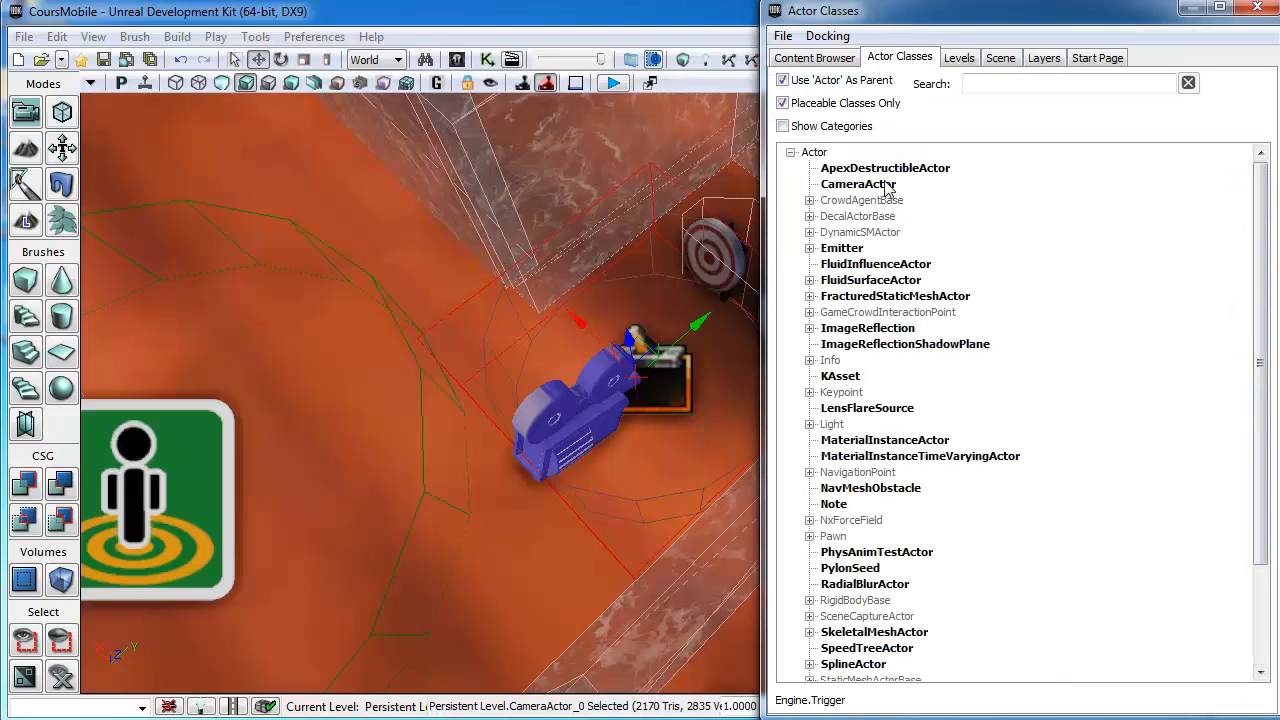
{"action": "left_click", "coordinate": [1257, 8]}
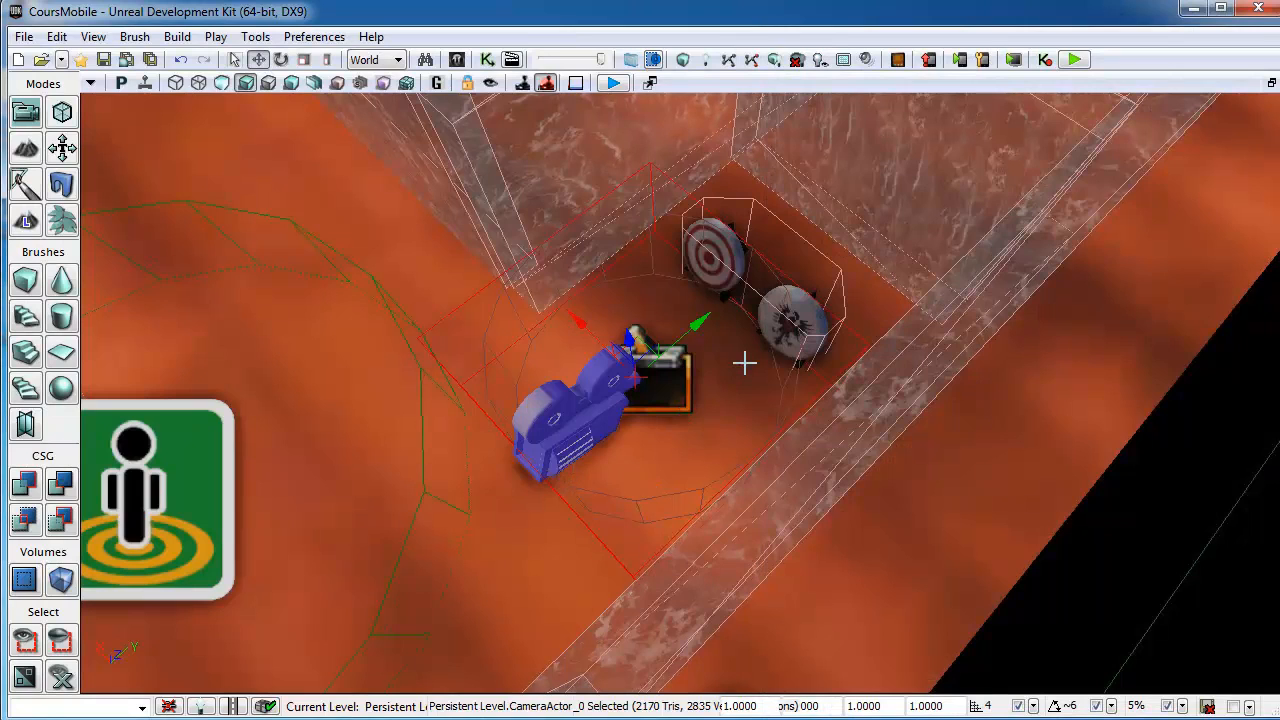
Select the crowd destinations around the maze one after another to examine their links to the central spawn point.
{"action": "left_click", "coordinate": [491, 84]}
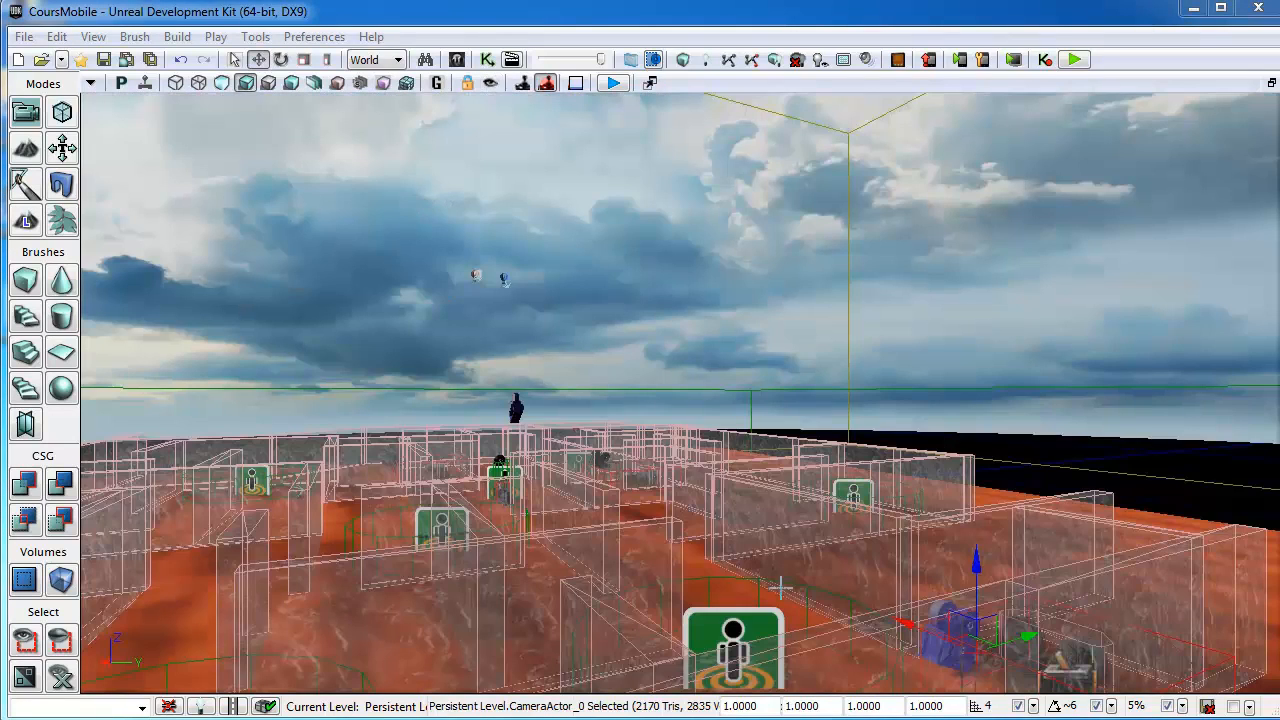
{"action": "left_click_drag", "start_coordinate": [377, 287], "coordinate": [285, 94]}
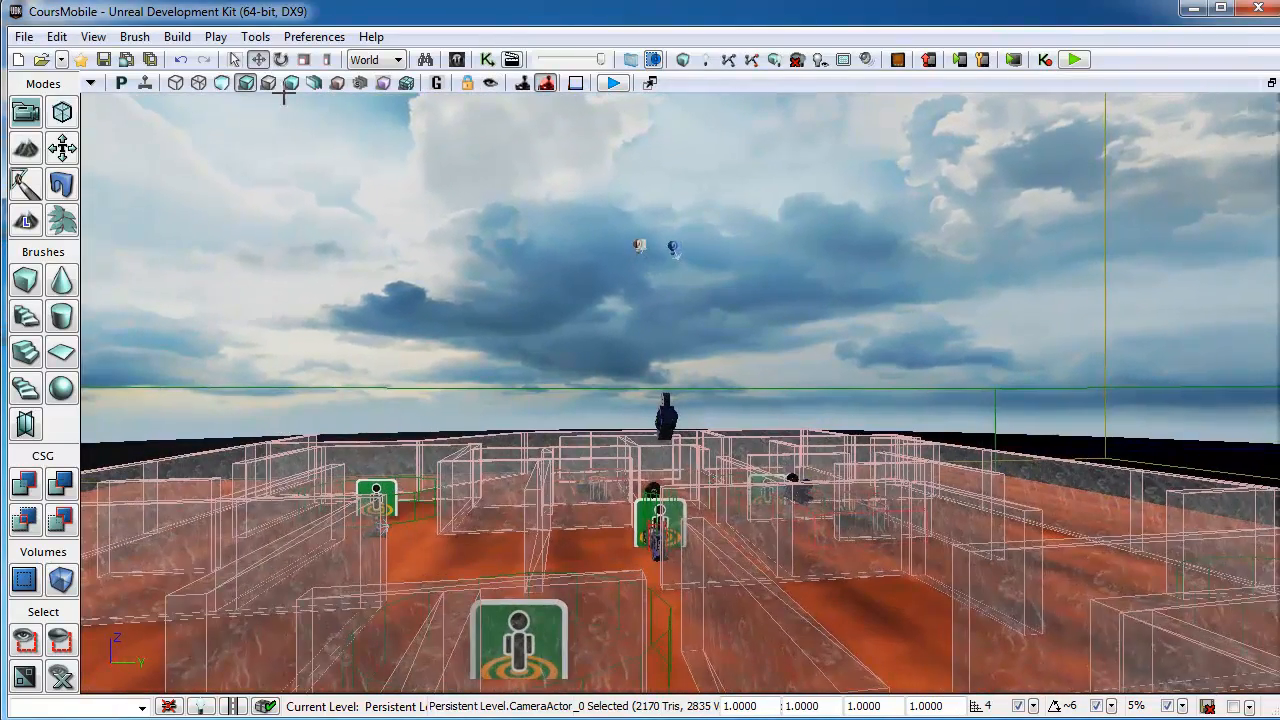
{"action": "right_click_drag", "start_coordinate": [285, 94], "coordinate": [290, 190]}
{"action": "left_click_drag", "start_coordinate": [277, 496], "coordinate": [314, 410]}
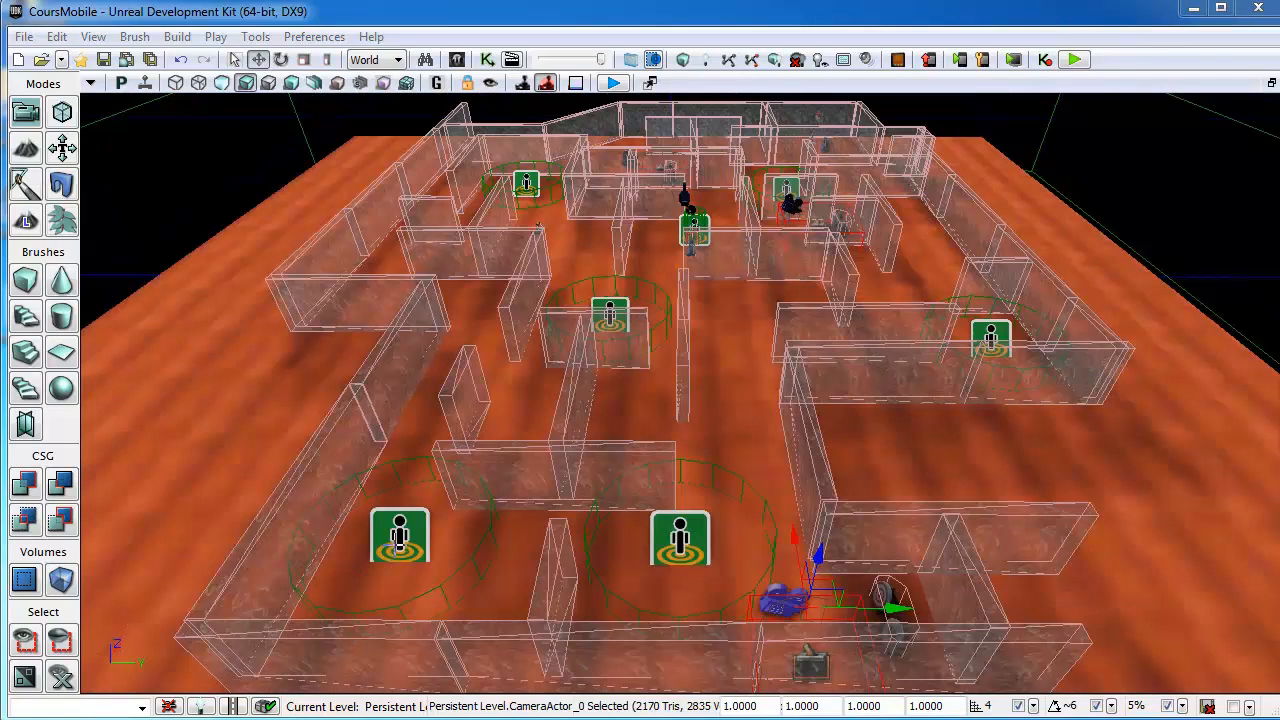
{"action": "left_click", "coordinate": [397, 540]}
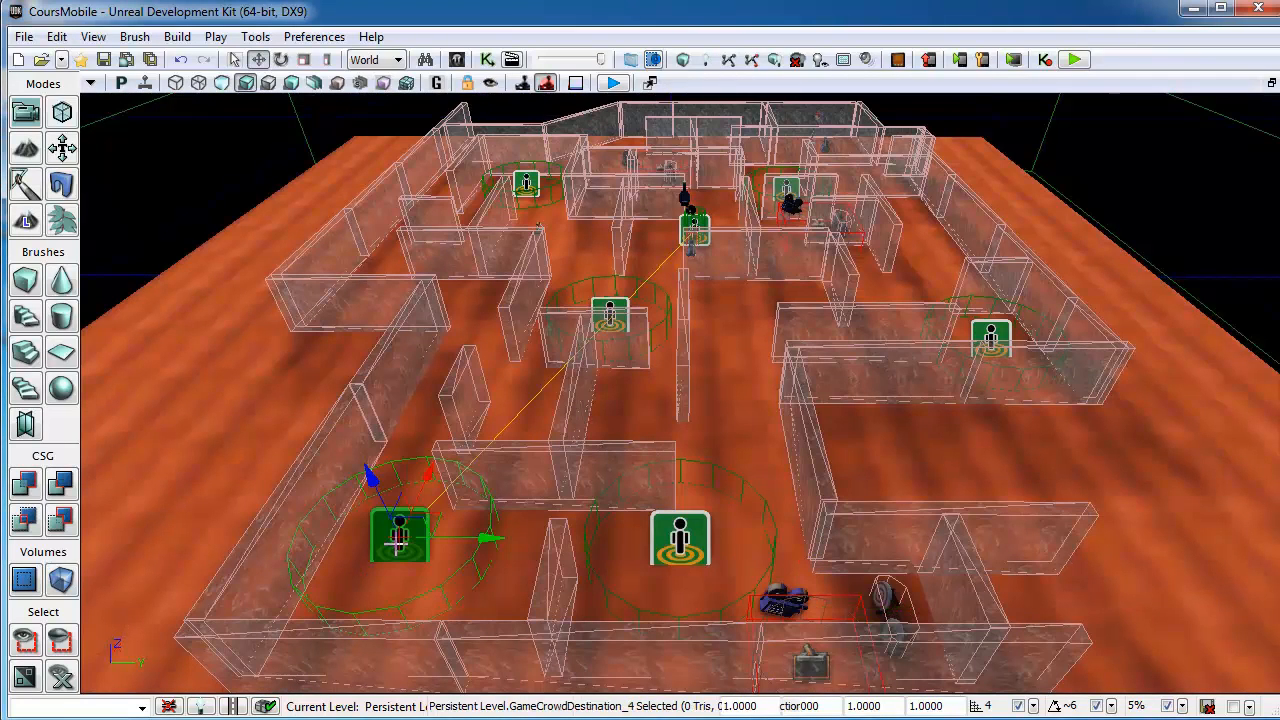
{"action": "left_click", "coordinate": [684, 540]}
{"action": "left_click", "coordinate": [991, 336]}
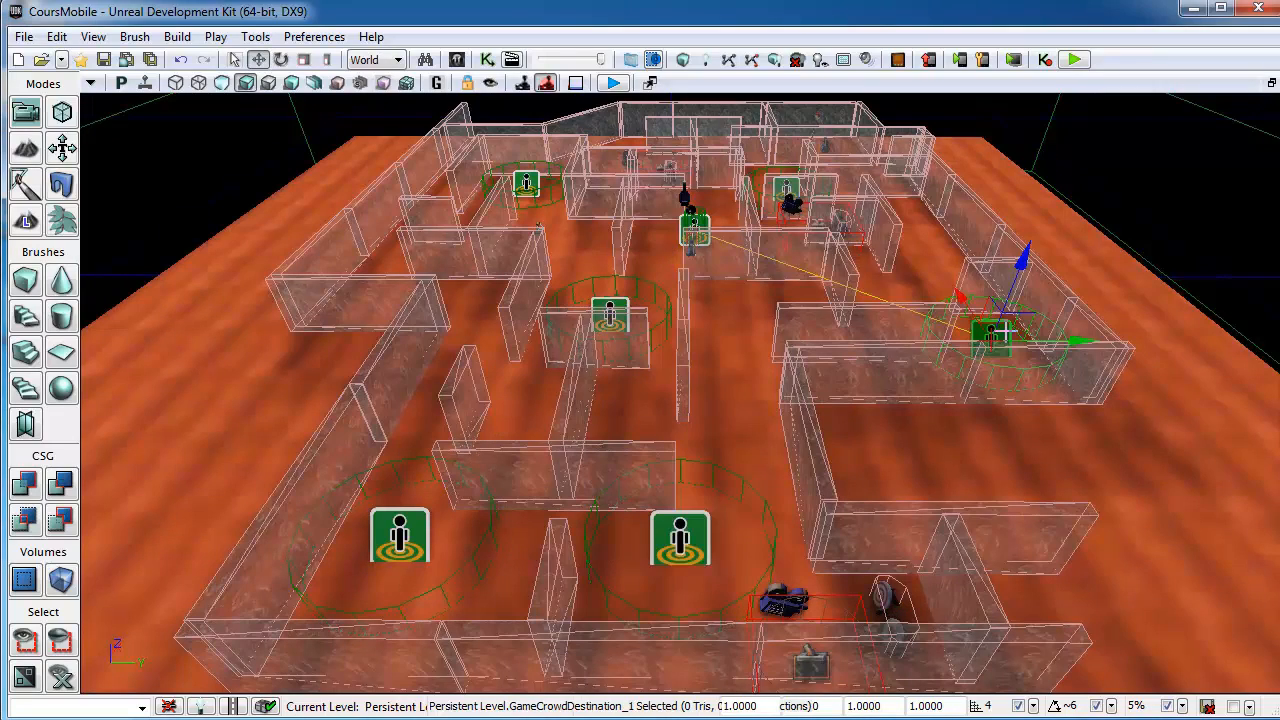
{"action": "left_click", "coordinate": [526, 182]}
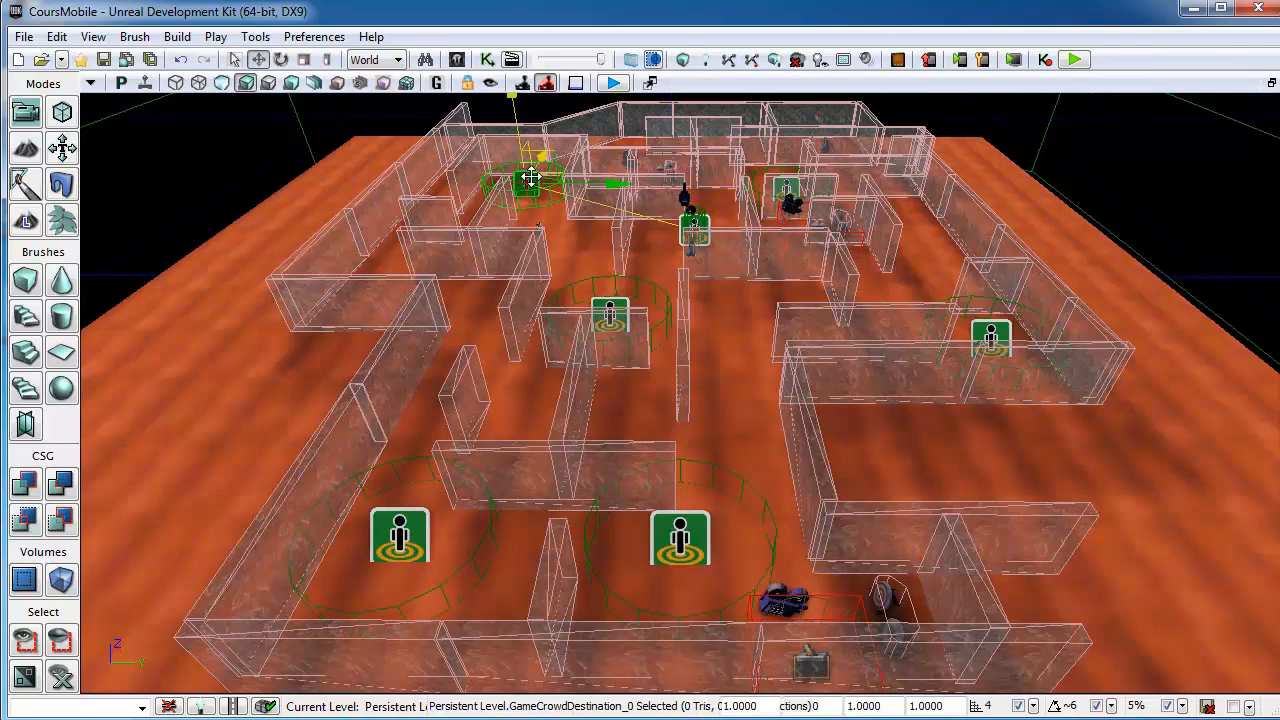
{"action": "left_click", "coordinate": [787, 187]}
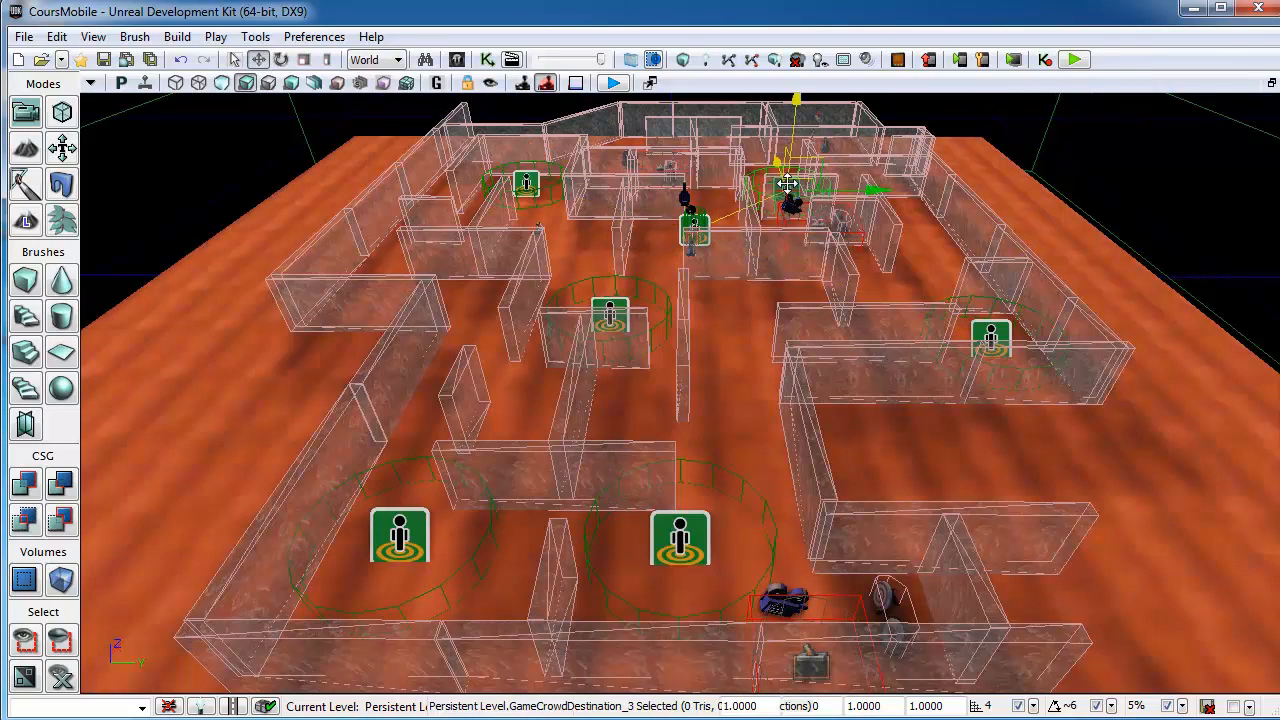
{"action": "left_click", "coordinate": [608, 304]}
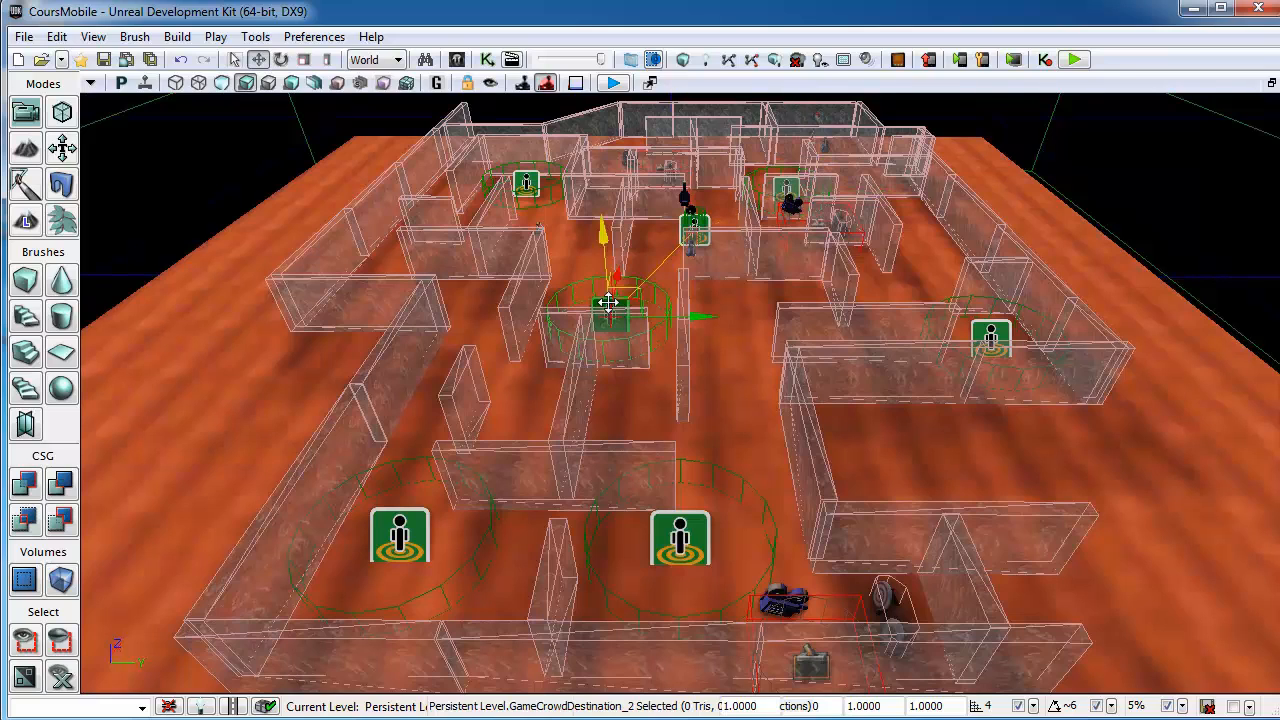
Play the maze in the mobile preview, steering the player past the targets with the virtual joystick, and close the preview.
{"action": "left_click", "coordinate": [935, 717]}
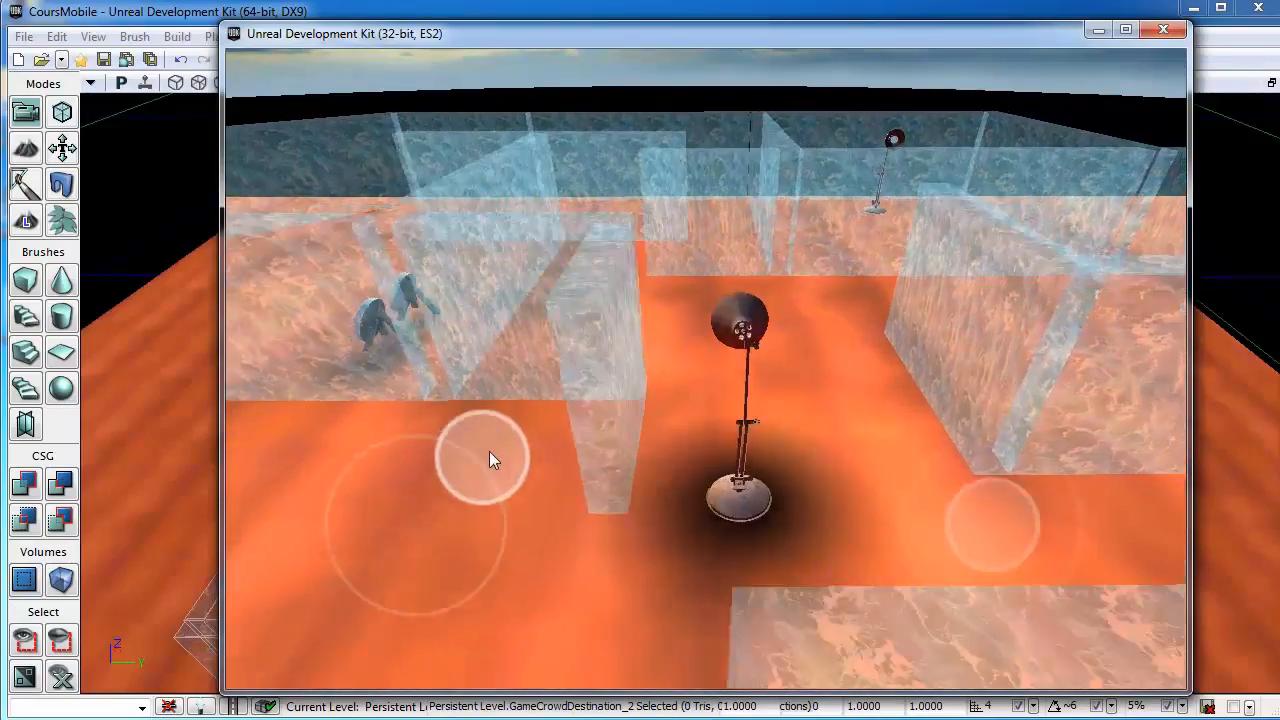
{"action": "left_click_drag", "start_coordinate": [489, 451], "coordinate": [440, 586]}
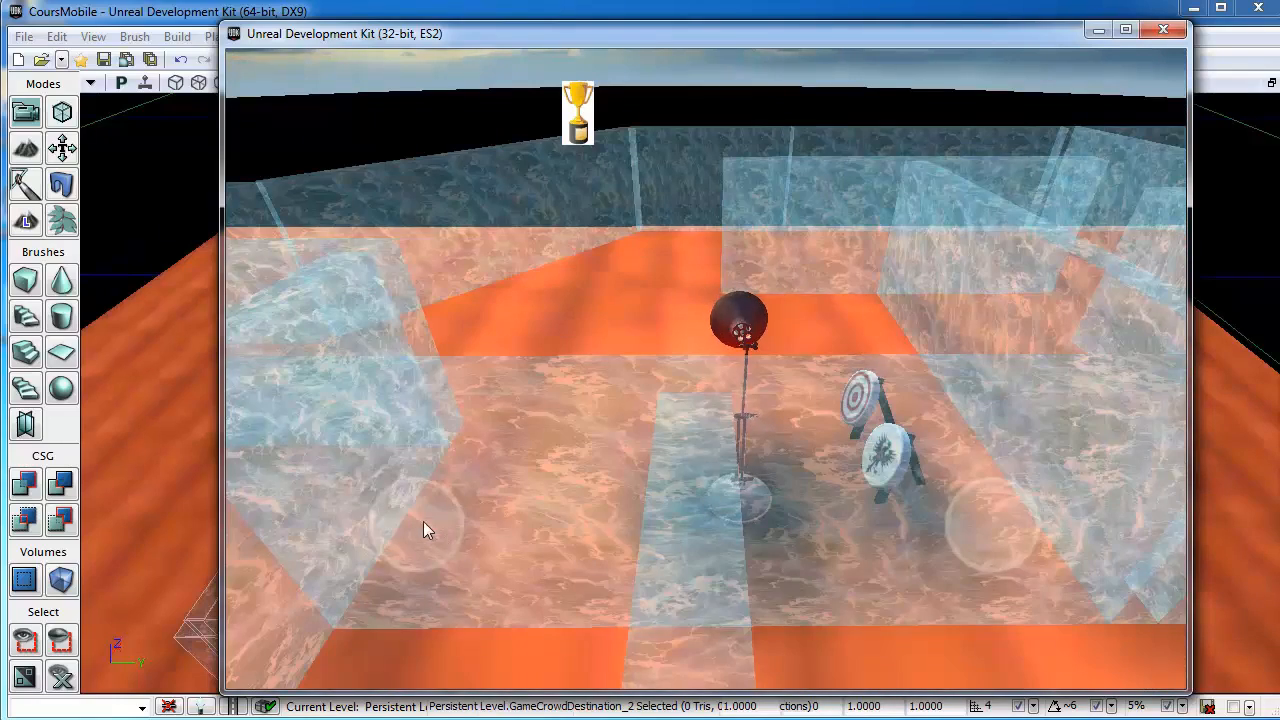
{"action": "left_click_drag", "start_coordinate": [423, 521], "coordinate": [338, 512]}
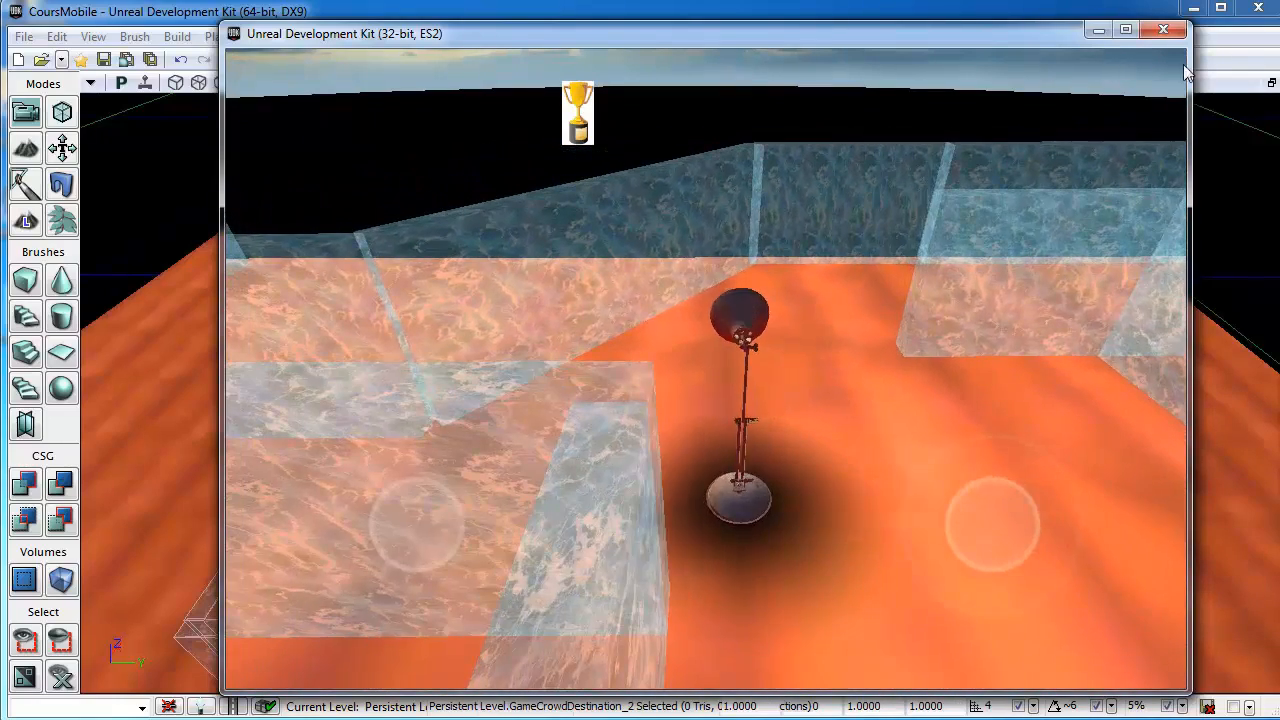
{"action": "left_click", "coordinate": [1164, 30]}
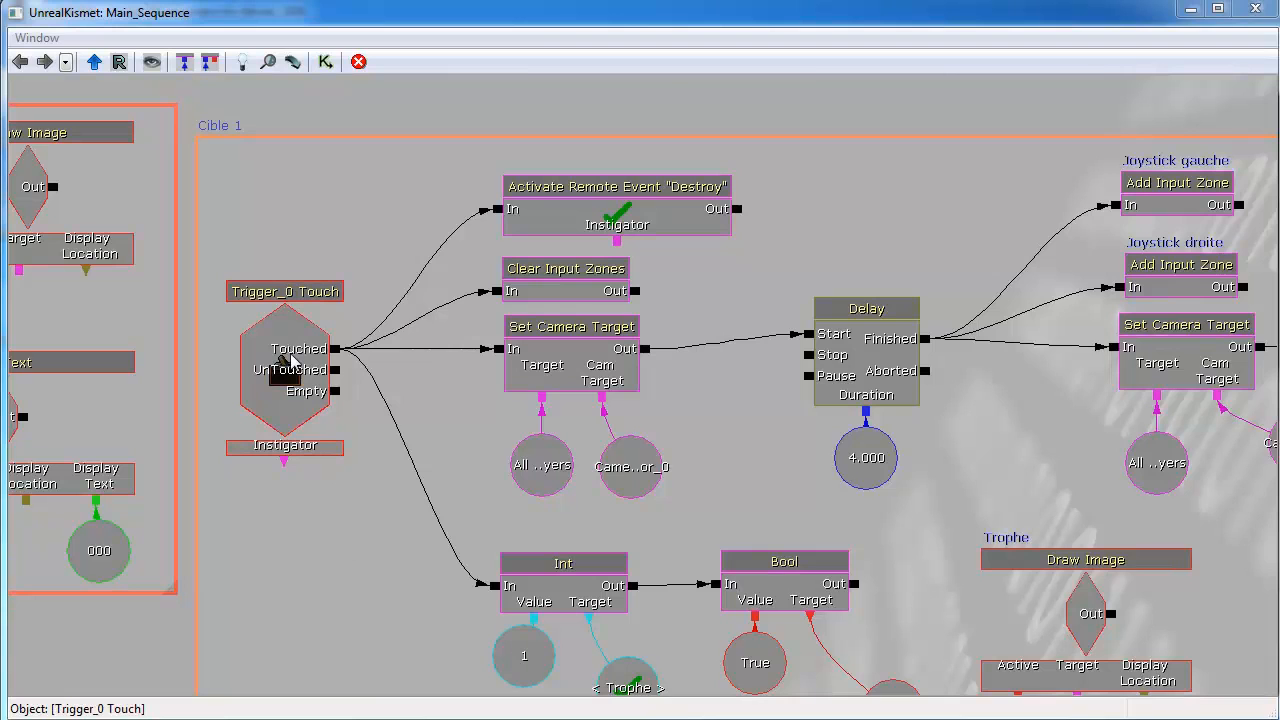
Examine the Trigger_0 Touch event in Kismet, its trigger in the level, and the event types available for Trigger_0.
{"action": "left_click", "coordinate": [293, 362]}
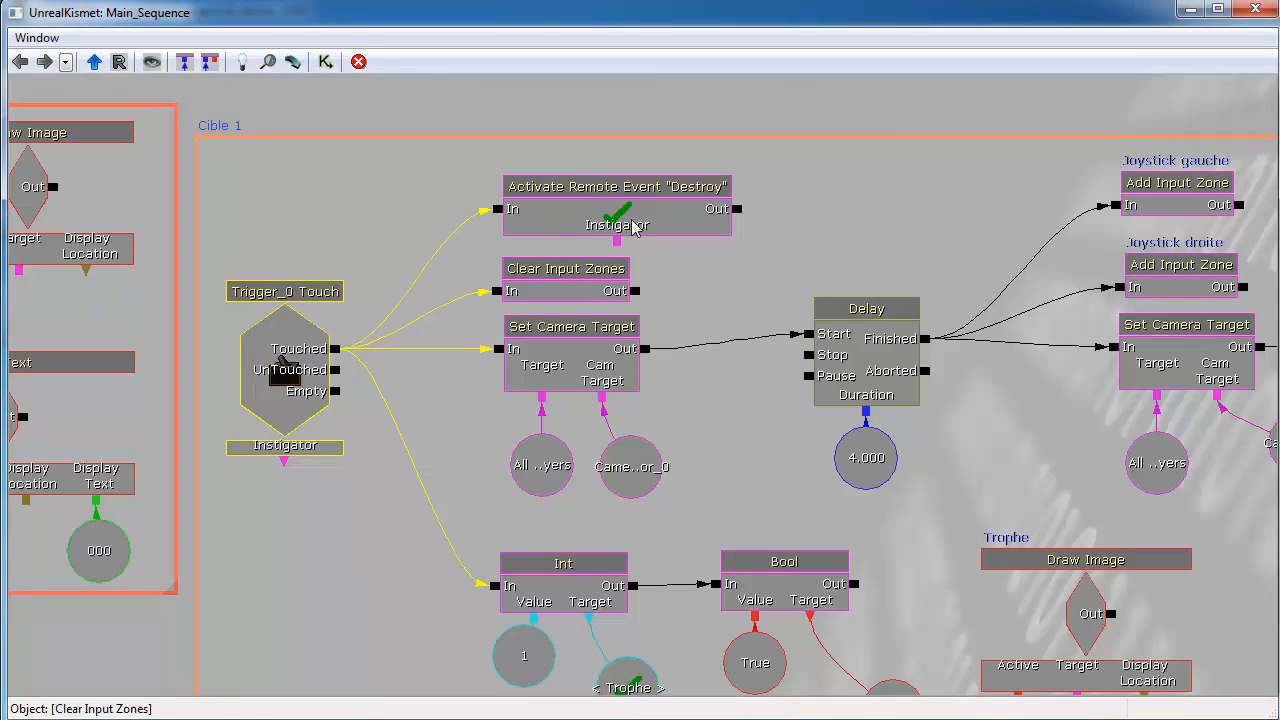
{"action": "left_click", "coordinate": [1190, 9]}
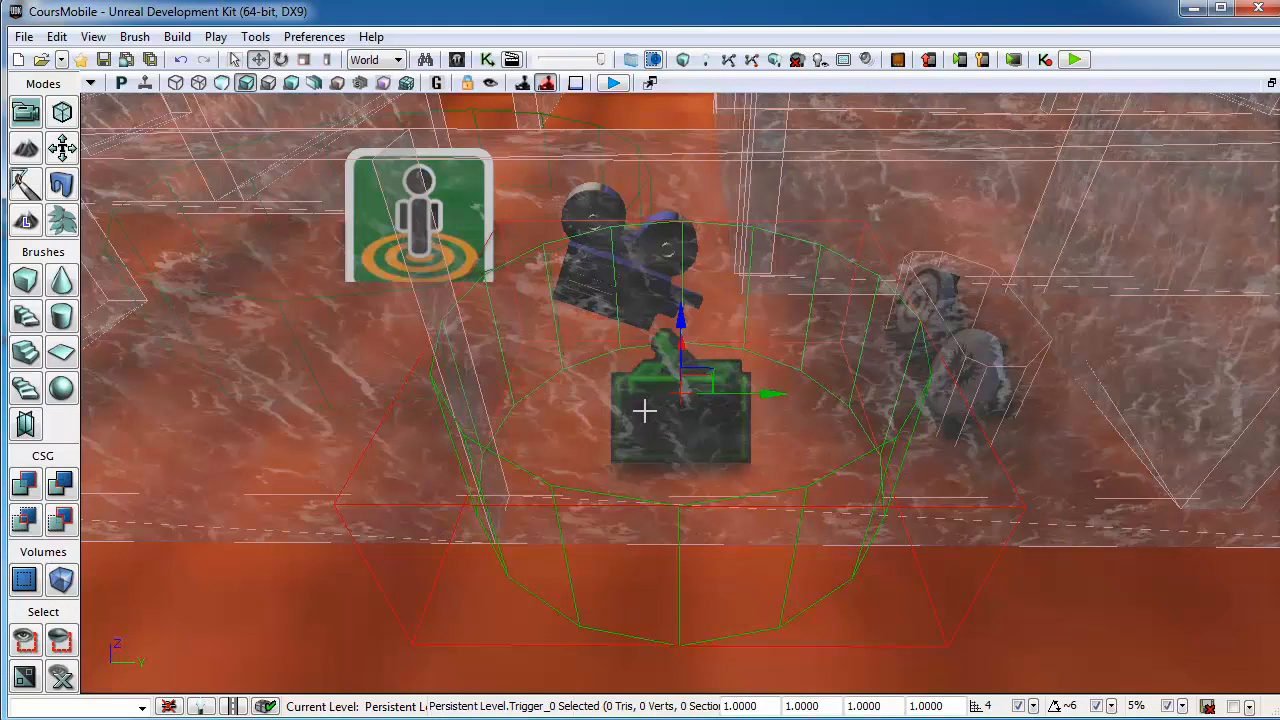
{"action": "left_click", "coordinate": [487, 59]}
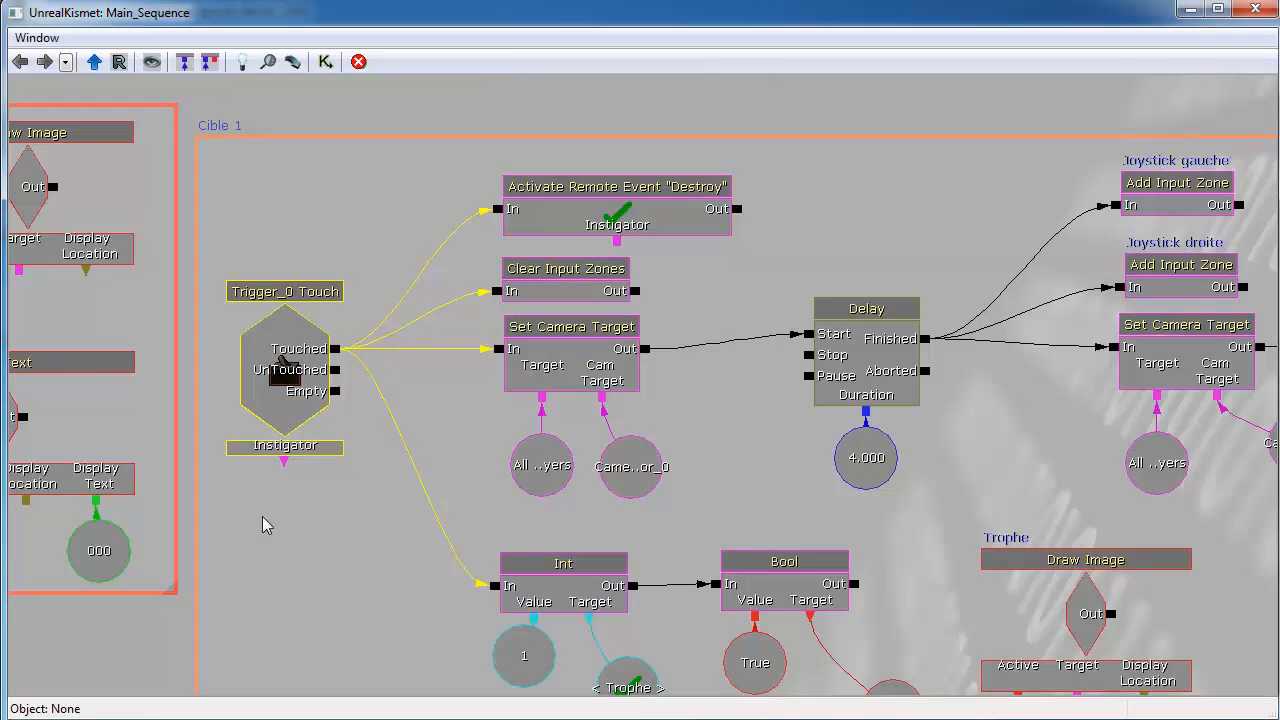
{"action": "right_click", "coordinate": [337, 163]}
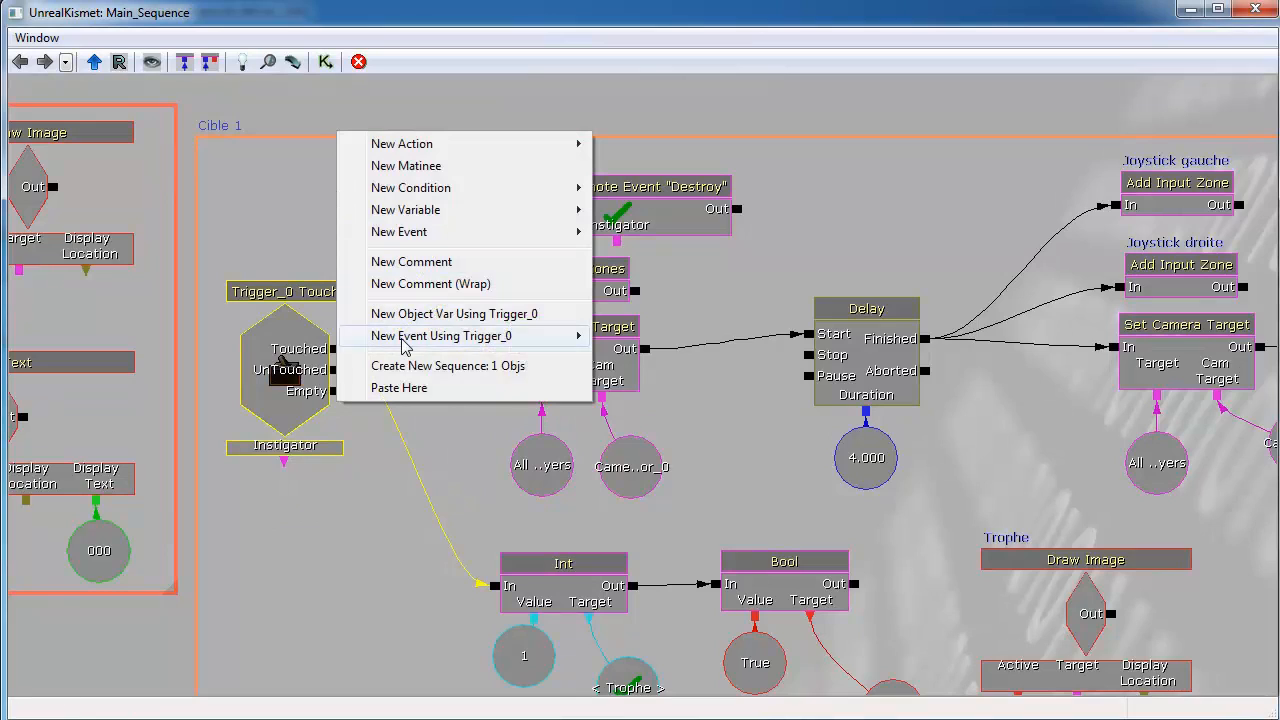
{"action": "mouse_move", "coordinate": [405, 345]}
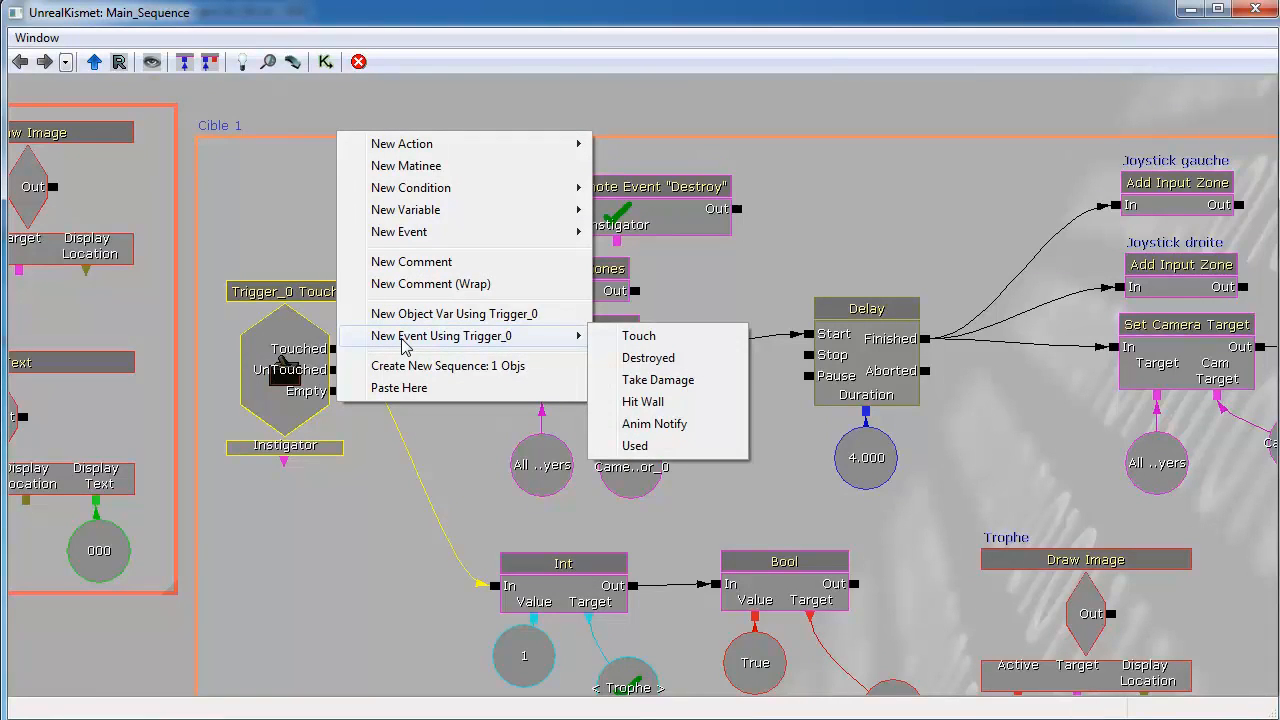
{"action": "left_click", "coordinate": [807, 214]}
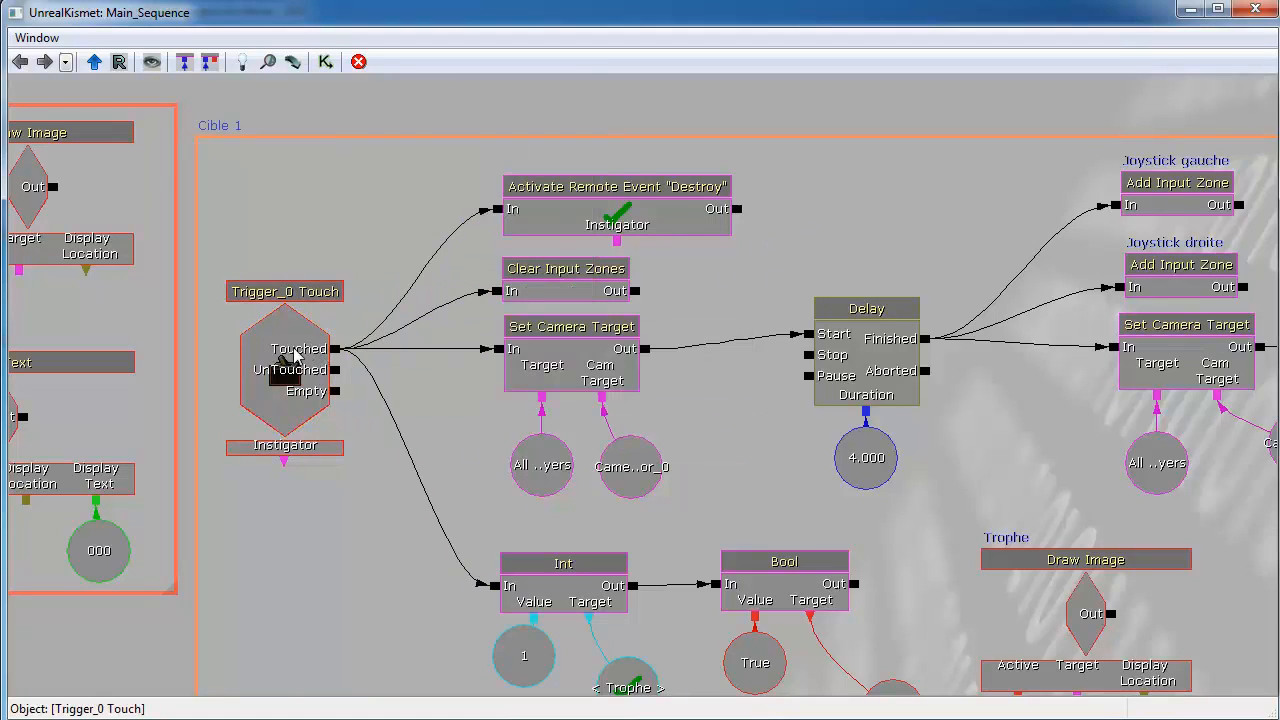
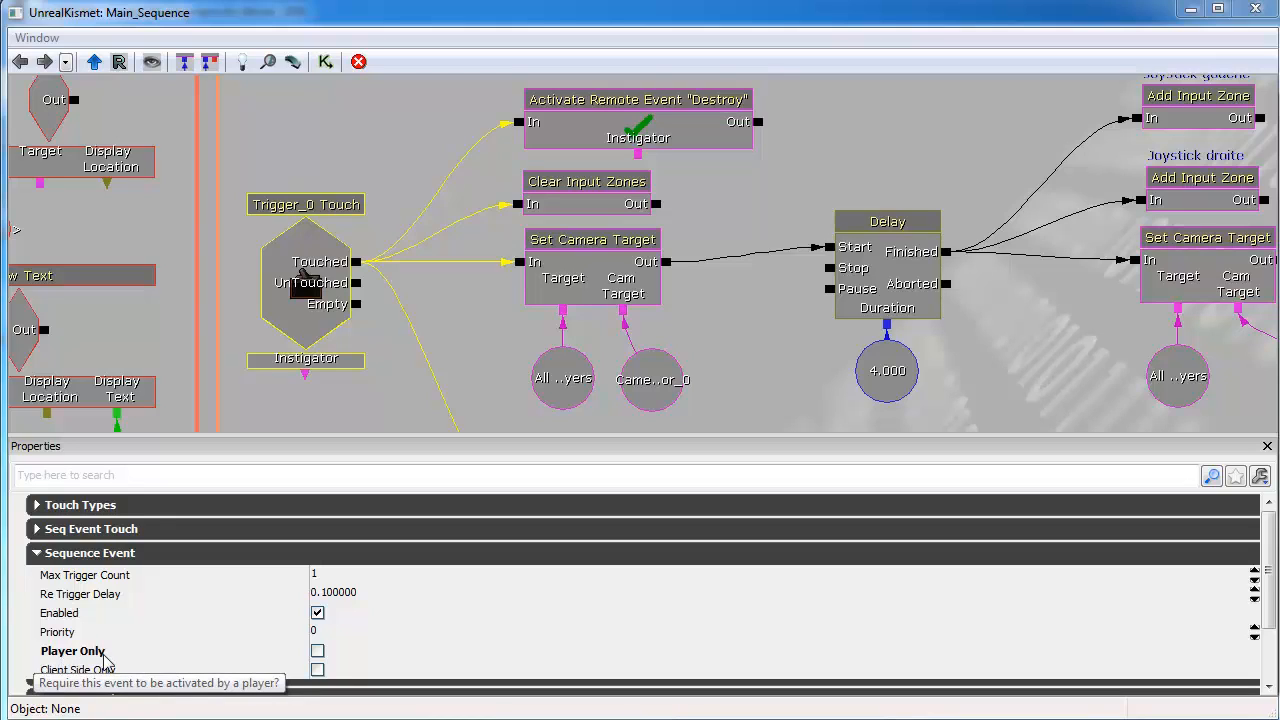
Leave Player Only disabled on the Trigger_0 Touch event and add one entry to its Ignored Class Proximity Types.
{"action": "left_click", "coordinate": [318, 652]}
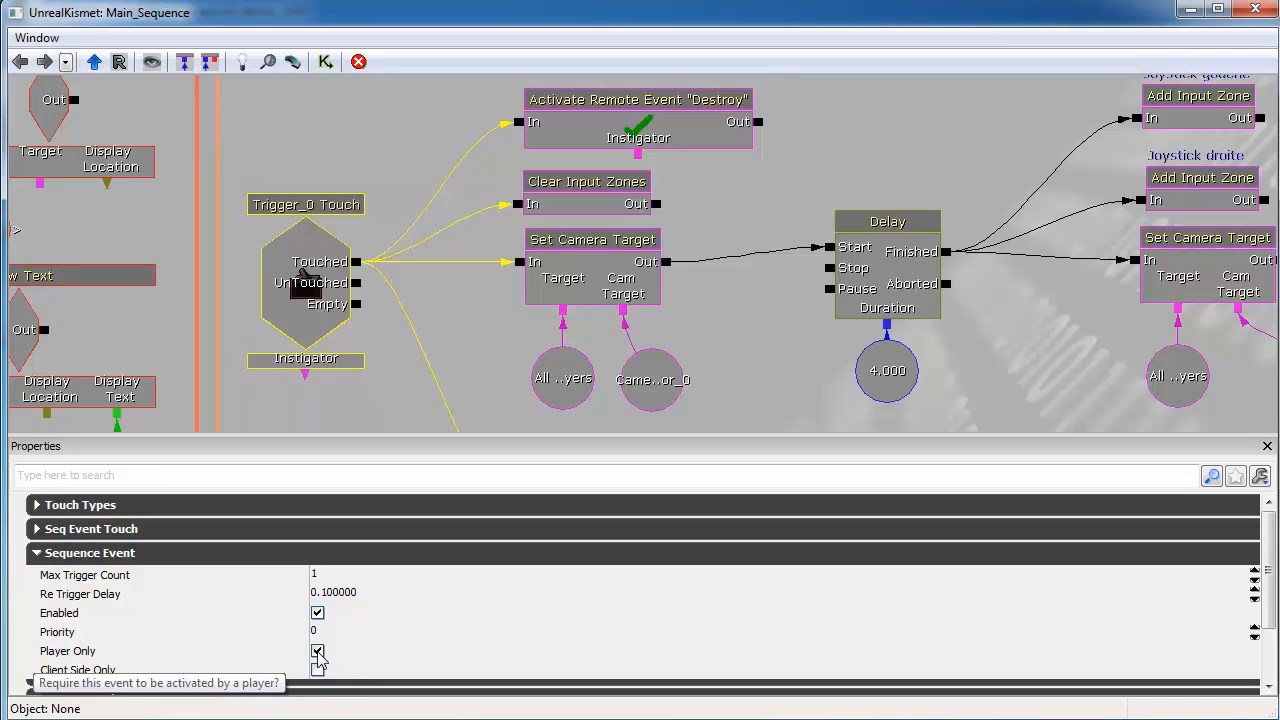
{"action": "left_click", "coordinate": [318, 652]}
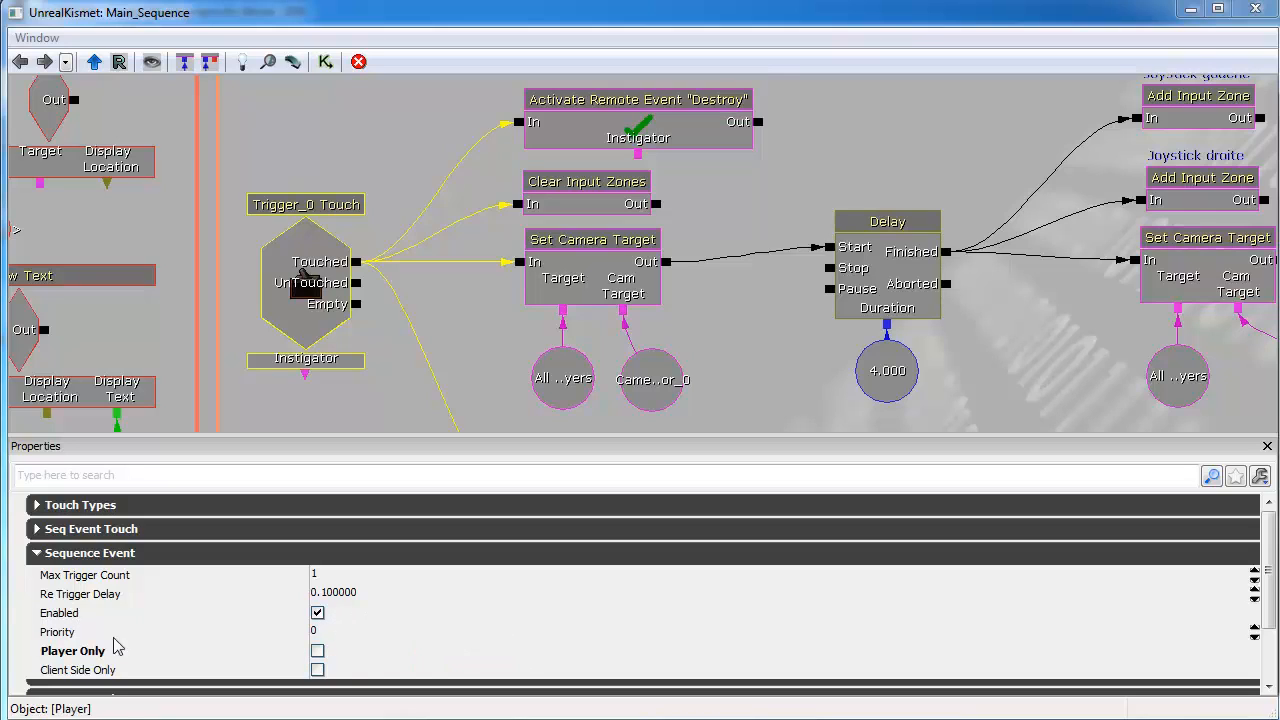
{"action": "left_click", "coordinate": [37, 505]}
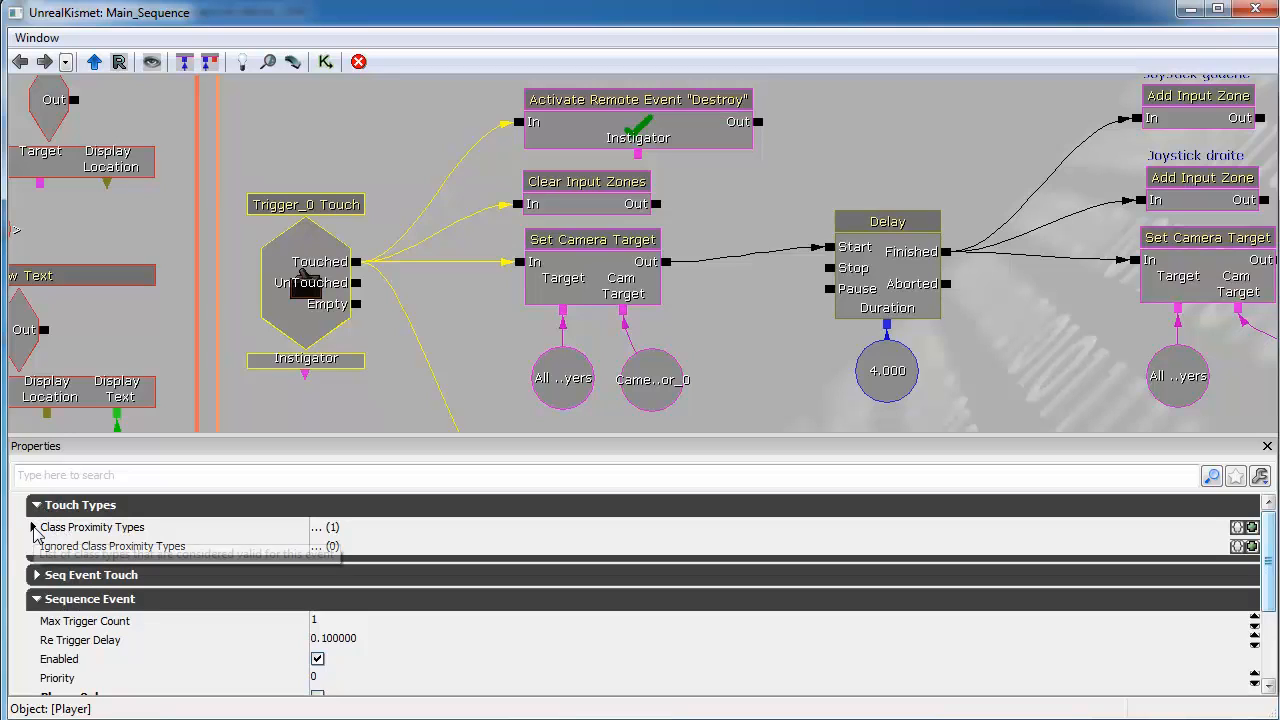
{"action": "left_click", "coordinate": [33, 527]}
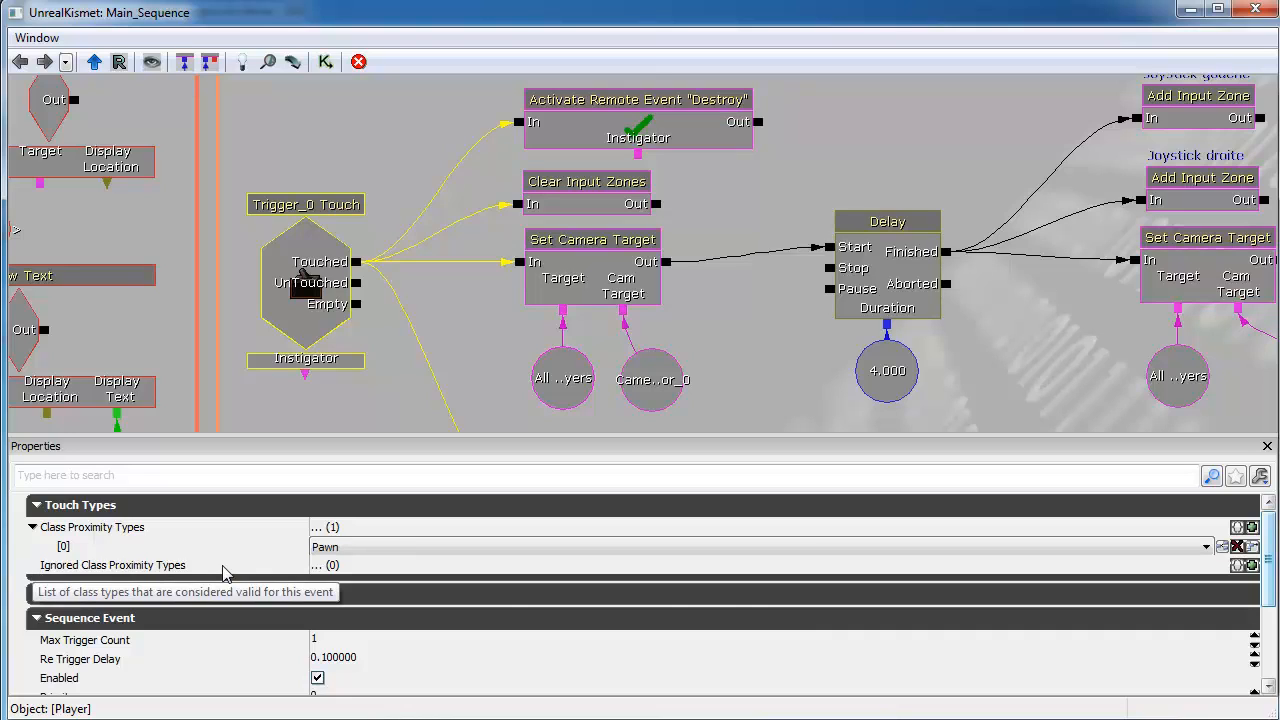
{"action": "left_click", "coordinate": [1251, 566]}
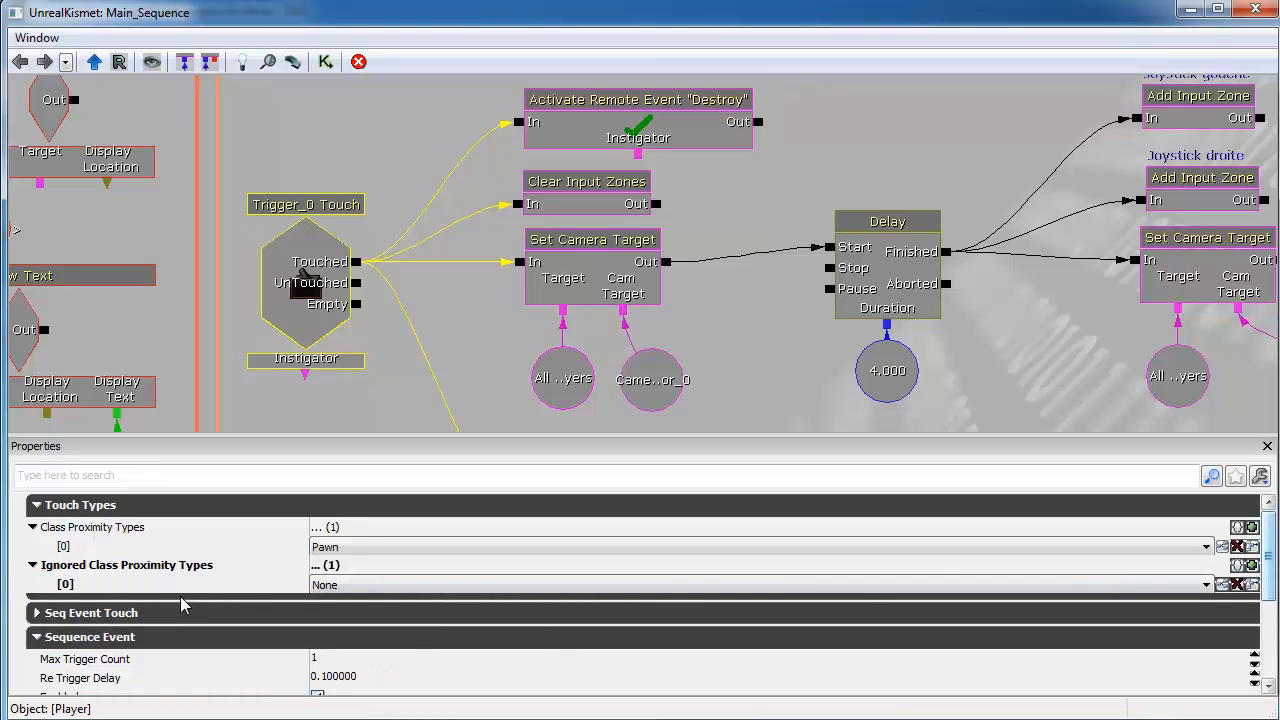
Try MobilePlaceablePawn as the ignored proximity class of the Trigger_0 Touch event and remove that entry from the list.
{"action": "left_click", "coordinate": [1206, 586]}
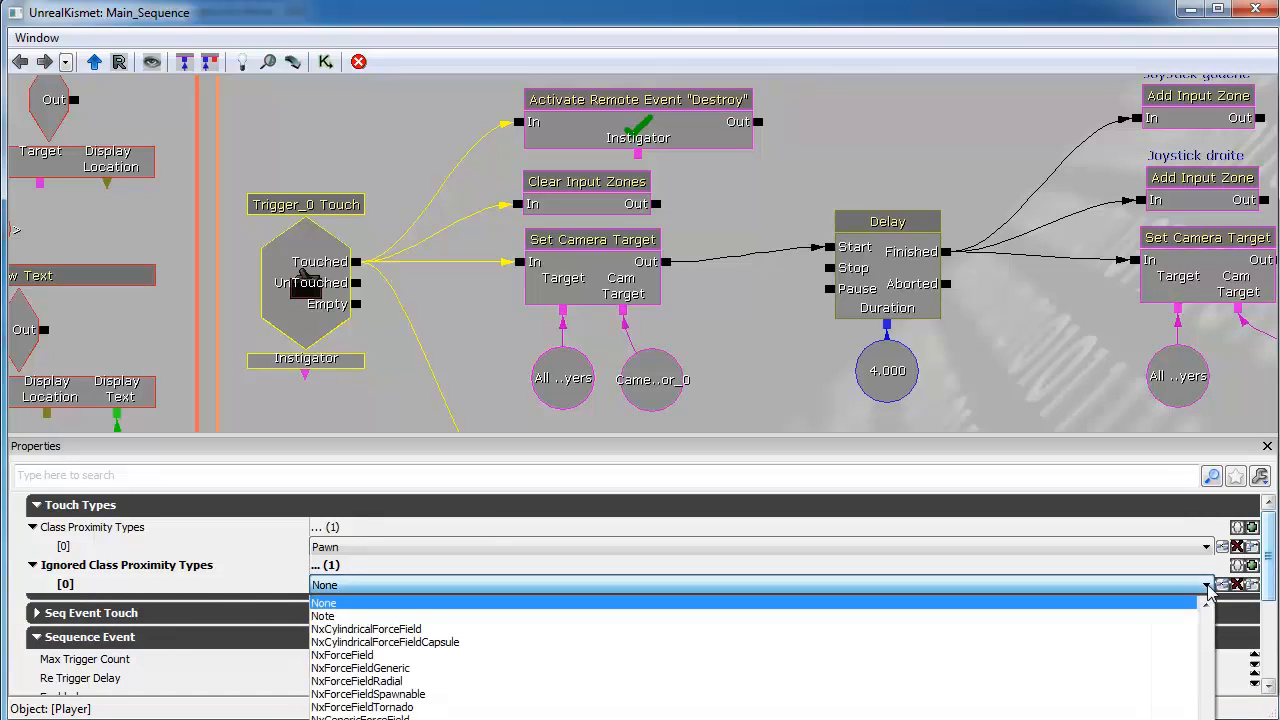
{"action": "scroll", "coordinate": [1206, 650], "scroll_direction": "up", "scroll_amount": 3}
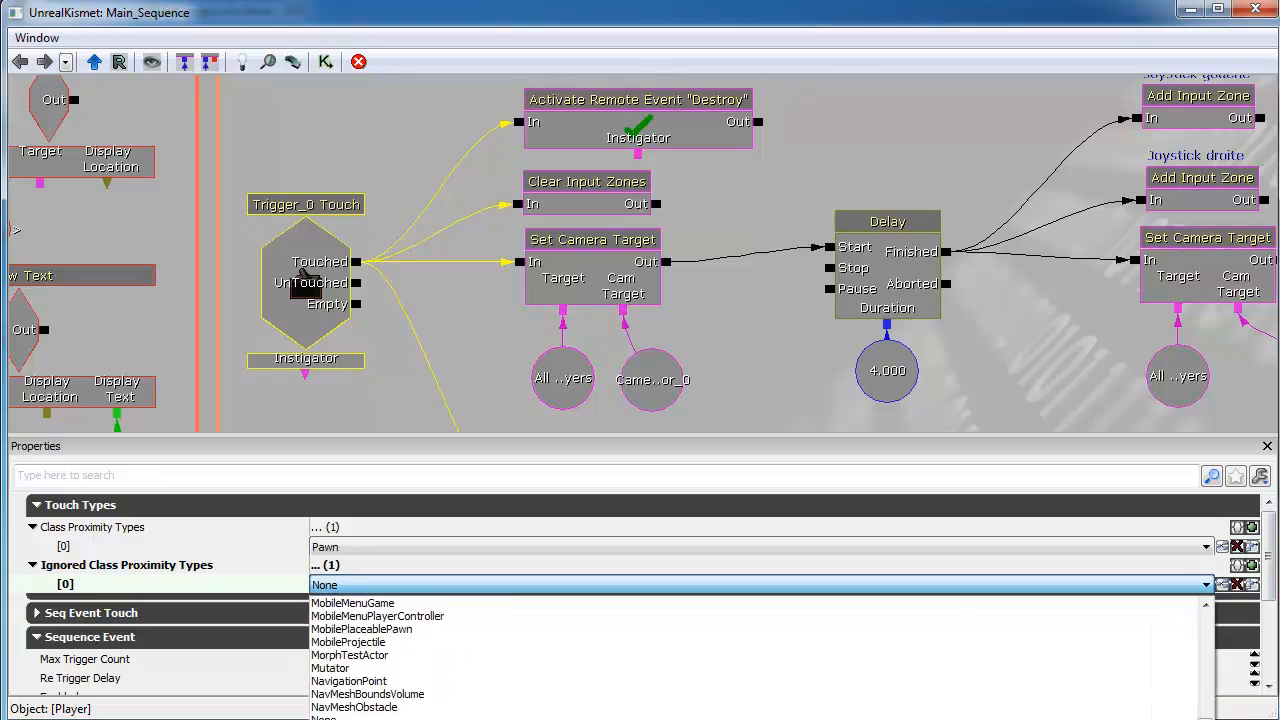
{"action": "left_click", "coordinate": [361, 629]}
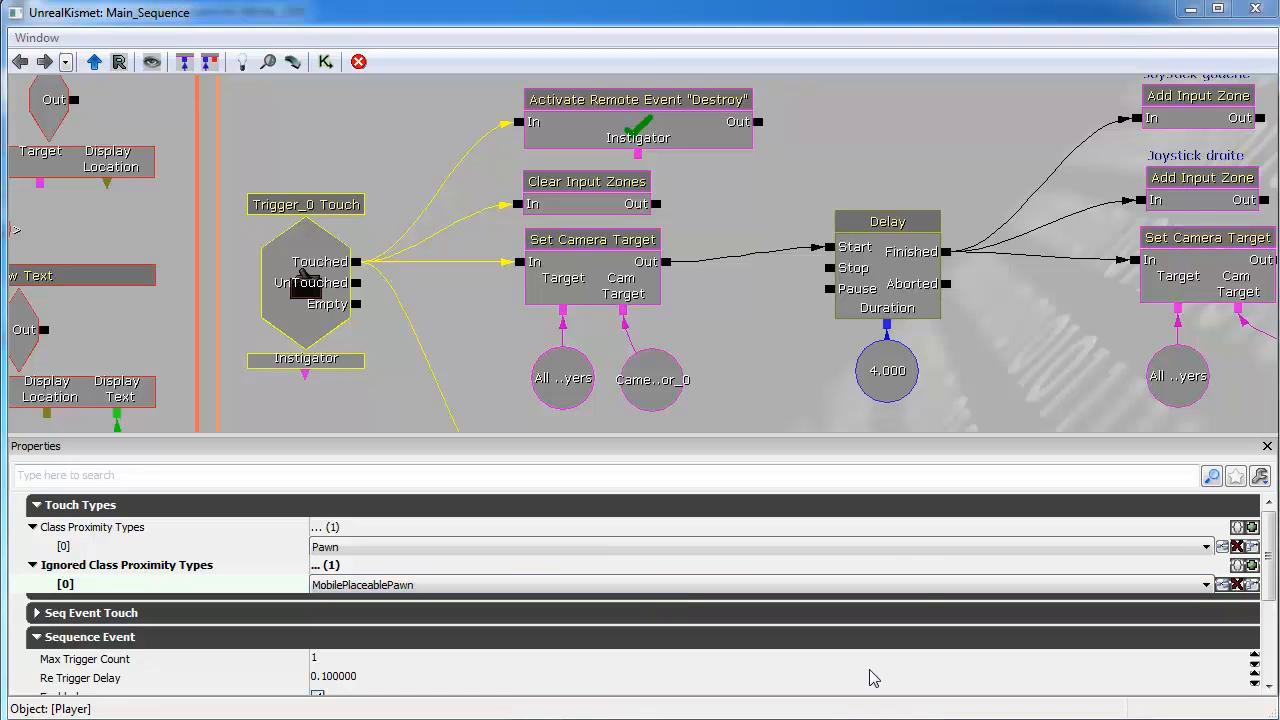
{"action": "left_click", "coordinate": [1237, 585]}
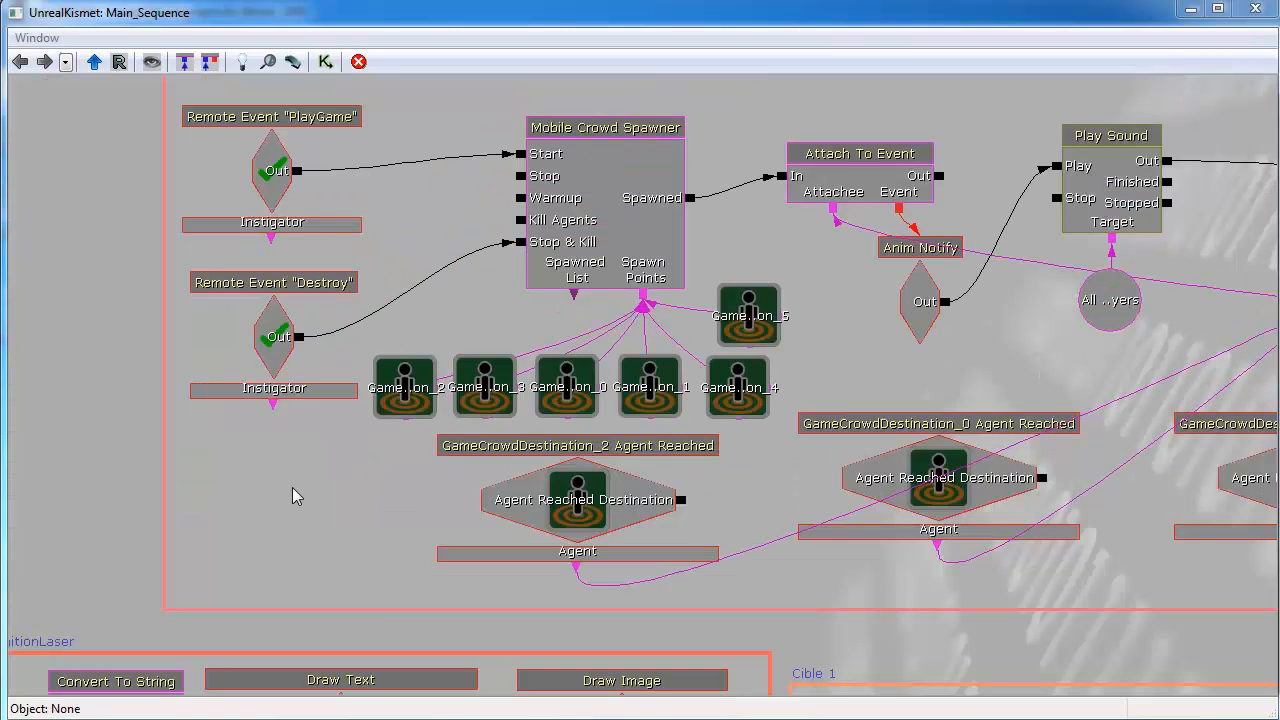
Trace the Destroy remote event to the crowd spawner and examine Clear Input Zones, Set Camera Target and its CameraActor_0 in the level.
{"action": "left_click", "coordinate": [262, 345]}
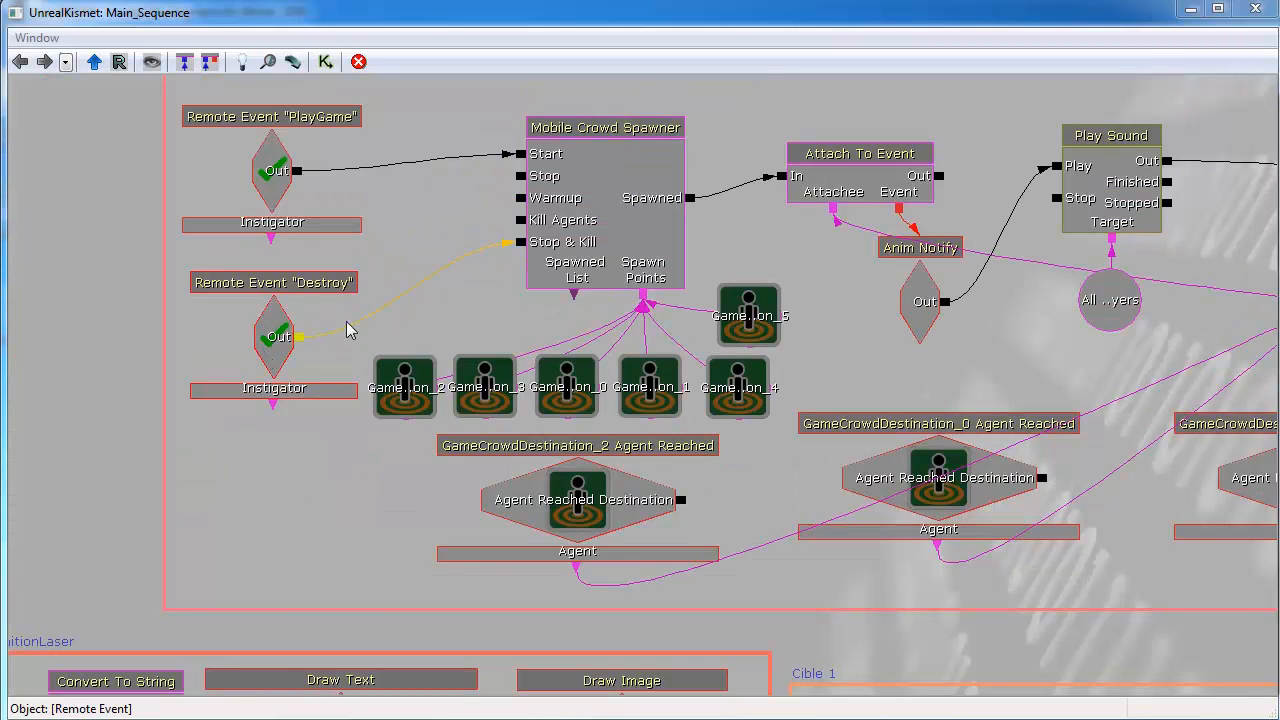
{"action": "left_click", "coordinate": [533, 260]}
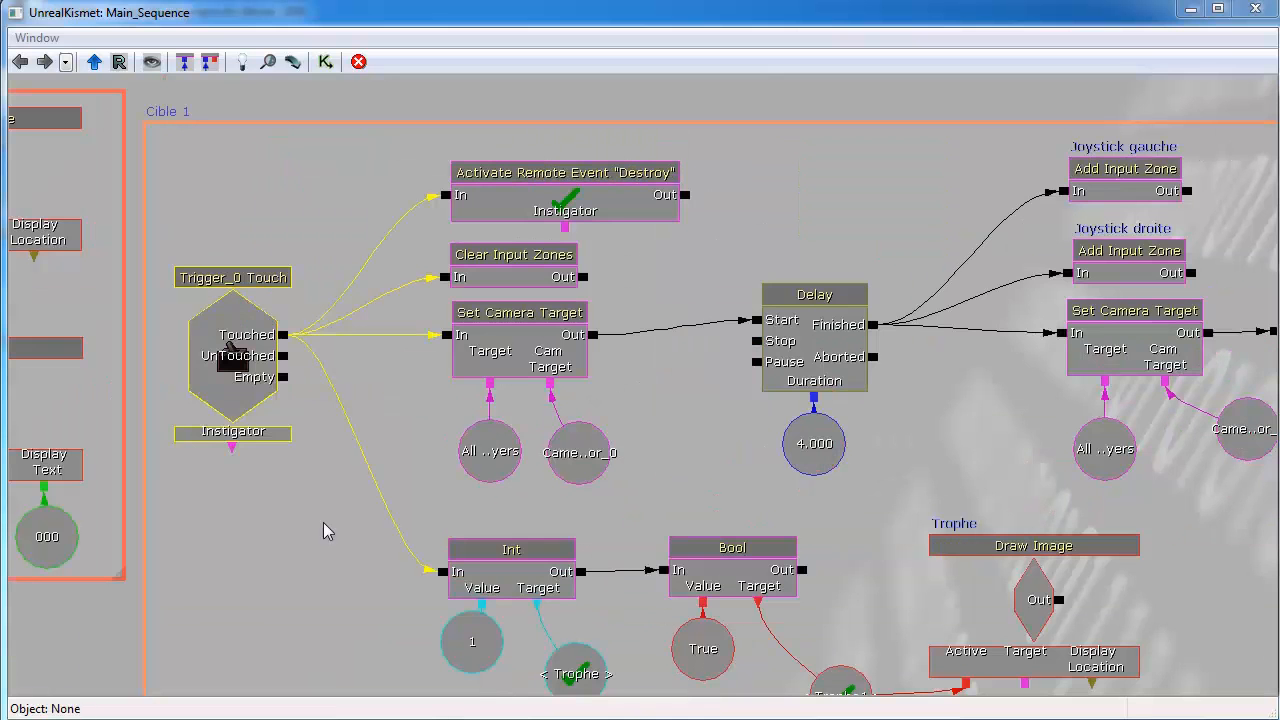
{"action": "left_click", "coordinate": [516, 280]}
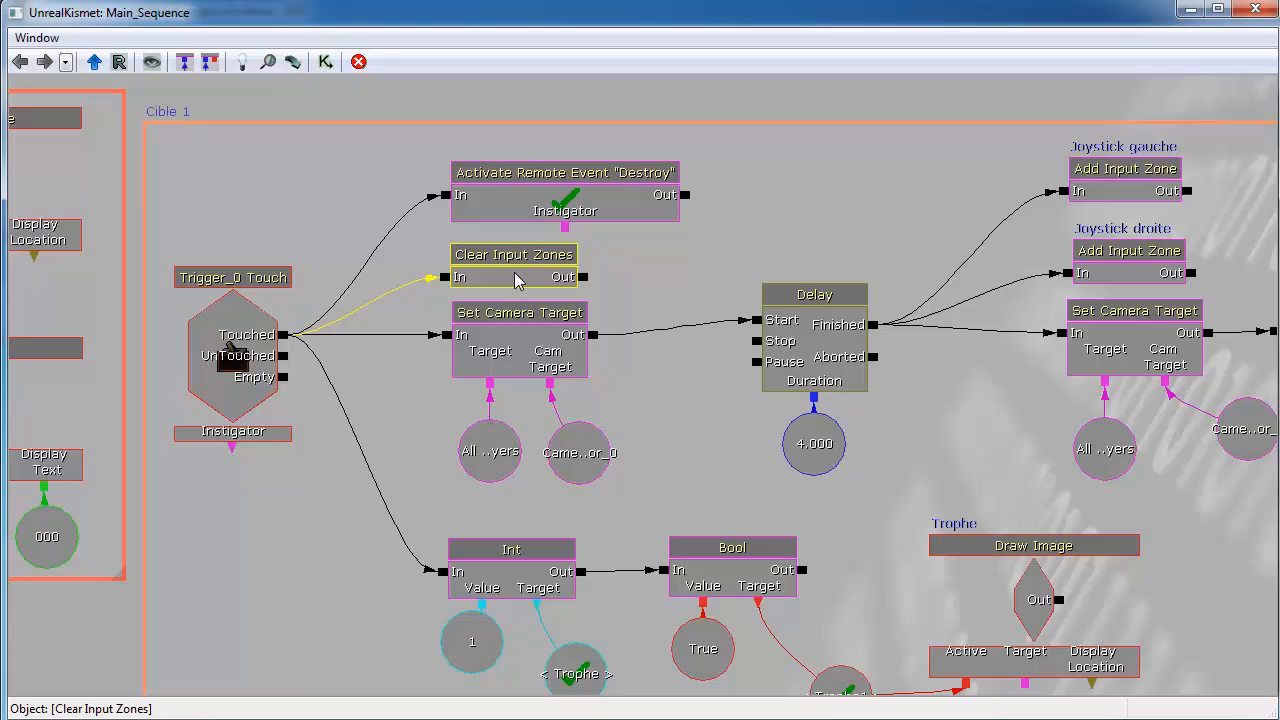
{"action": "left_click", "coordinate": [519, 347]}
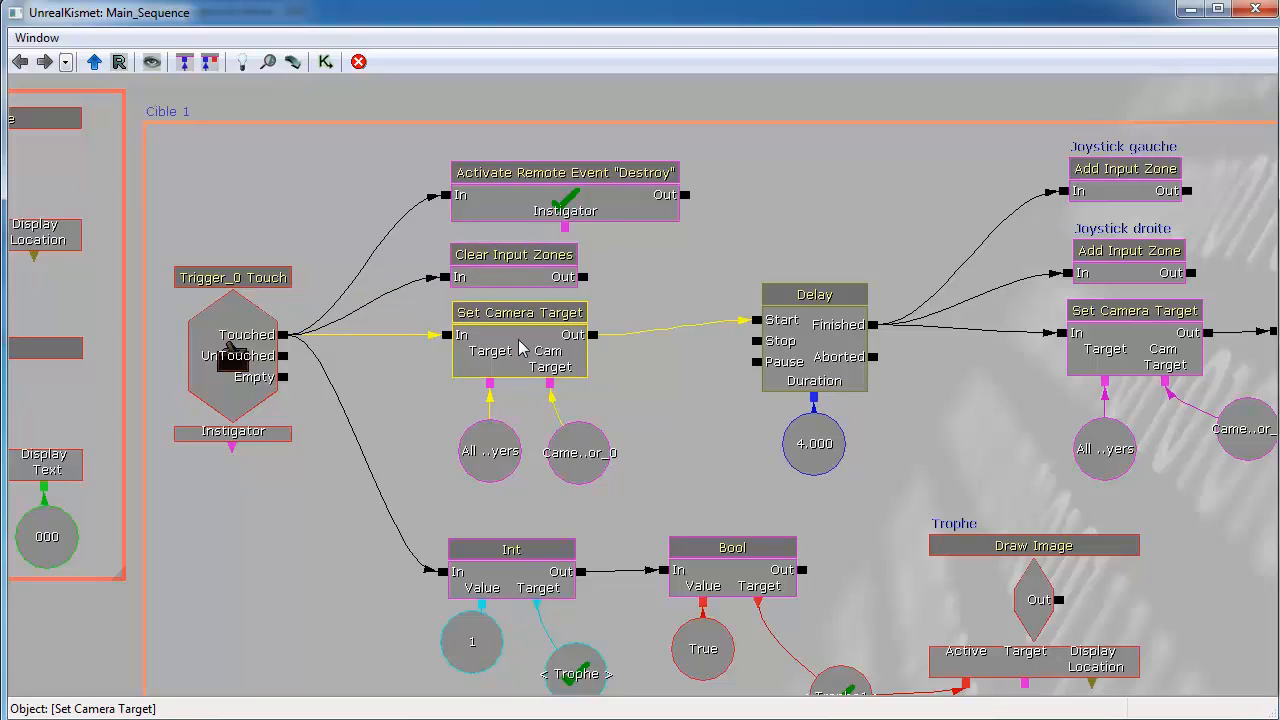
{"action": "left_click", "coordinate": [585, 457]}
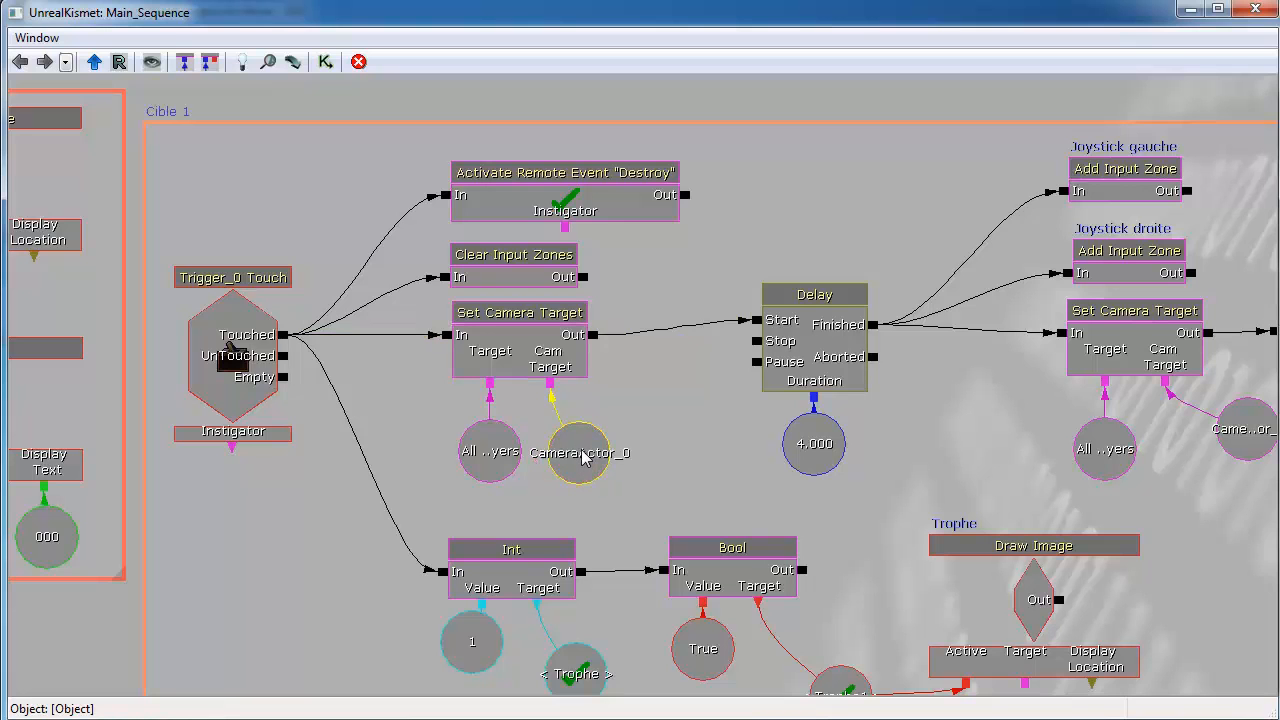
{"action": "left_click", "coordinate": [1190, 11]}
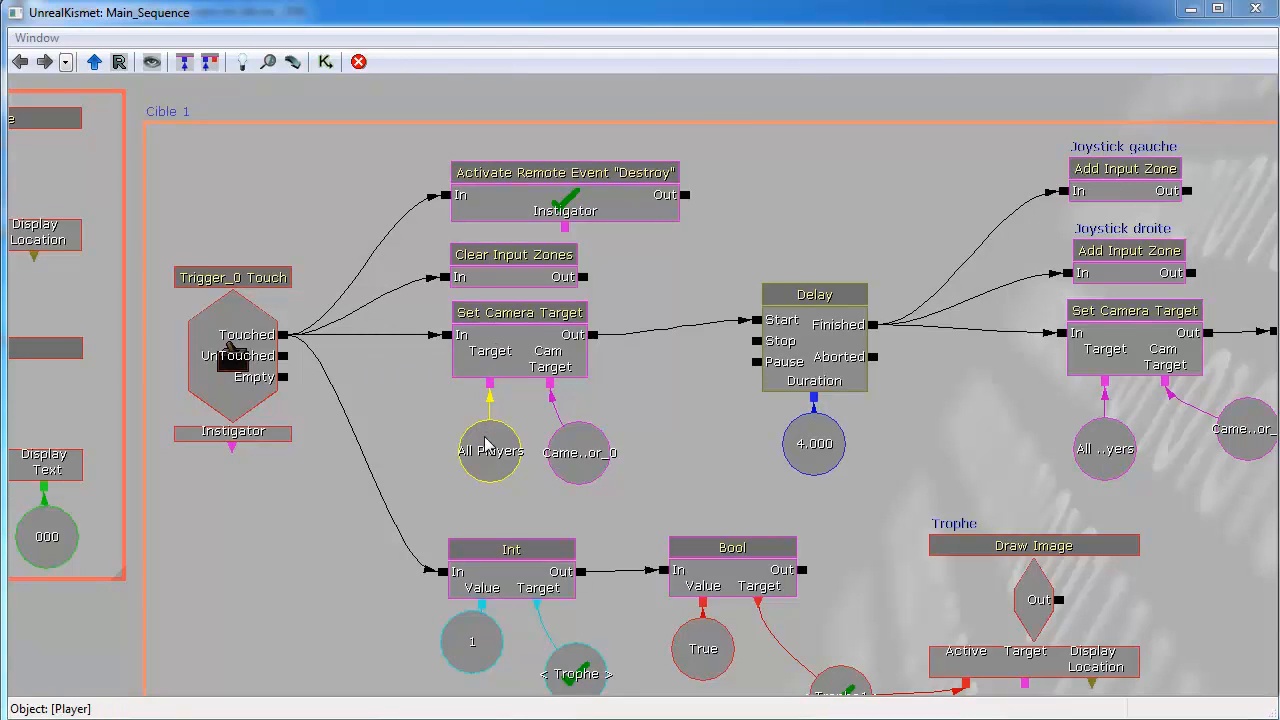
Examine where Kismet offers the Player variable used as the target of Set Camera Target.
{"action": "right_click", "coordinate": [318, 90]}
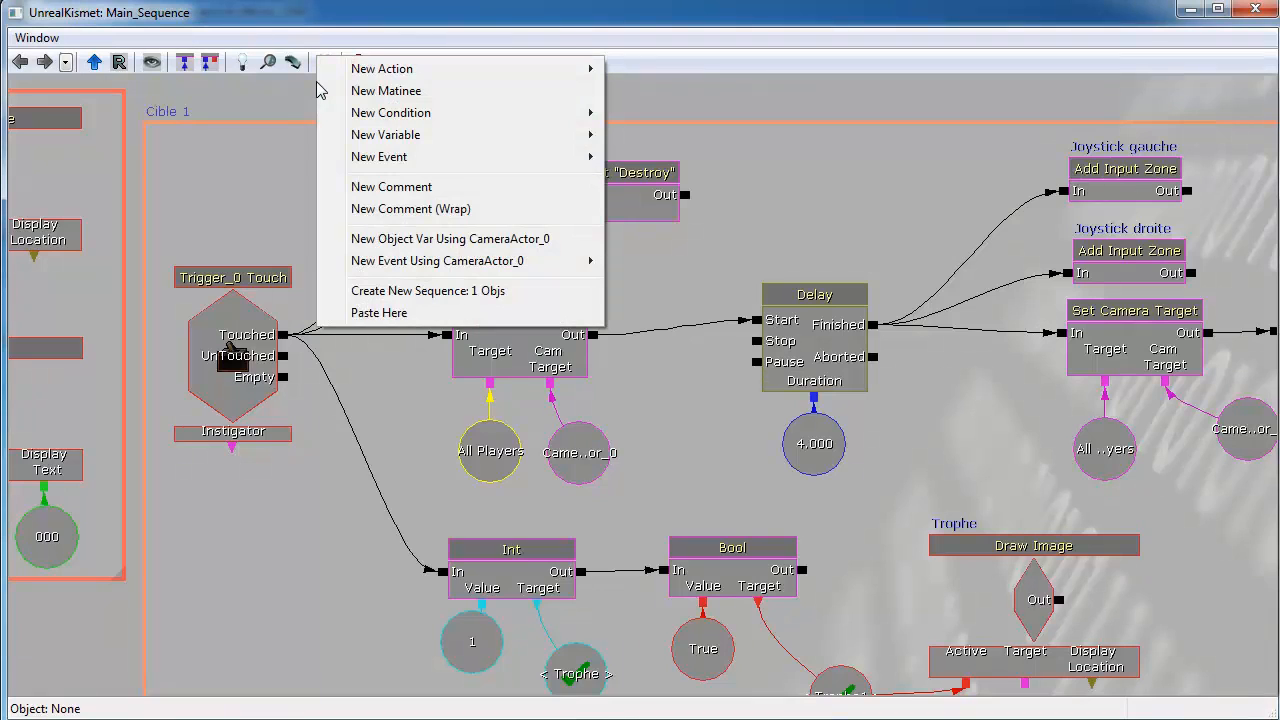
{"action": "mouse_move", "coordinate": [408, 138]}
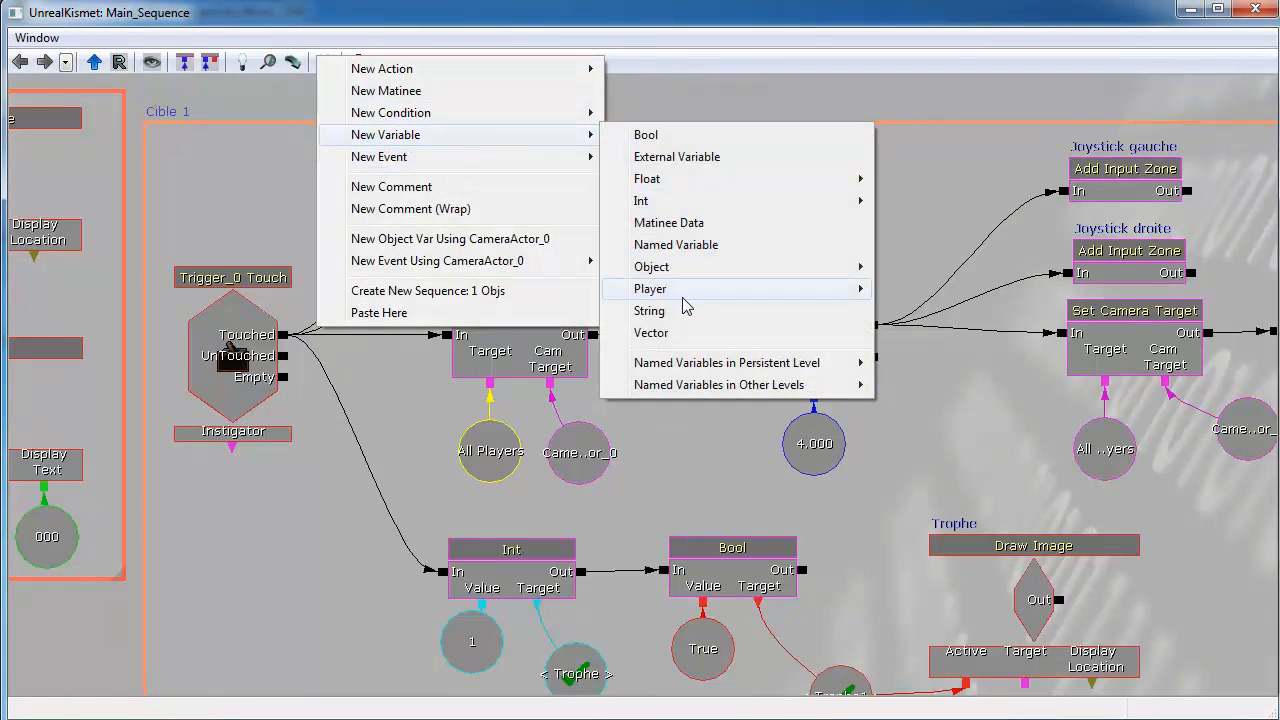
{"action": "mouse_move", "coordinate": [720, 298]}
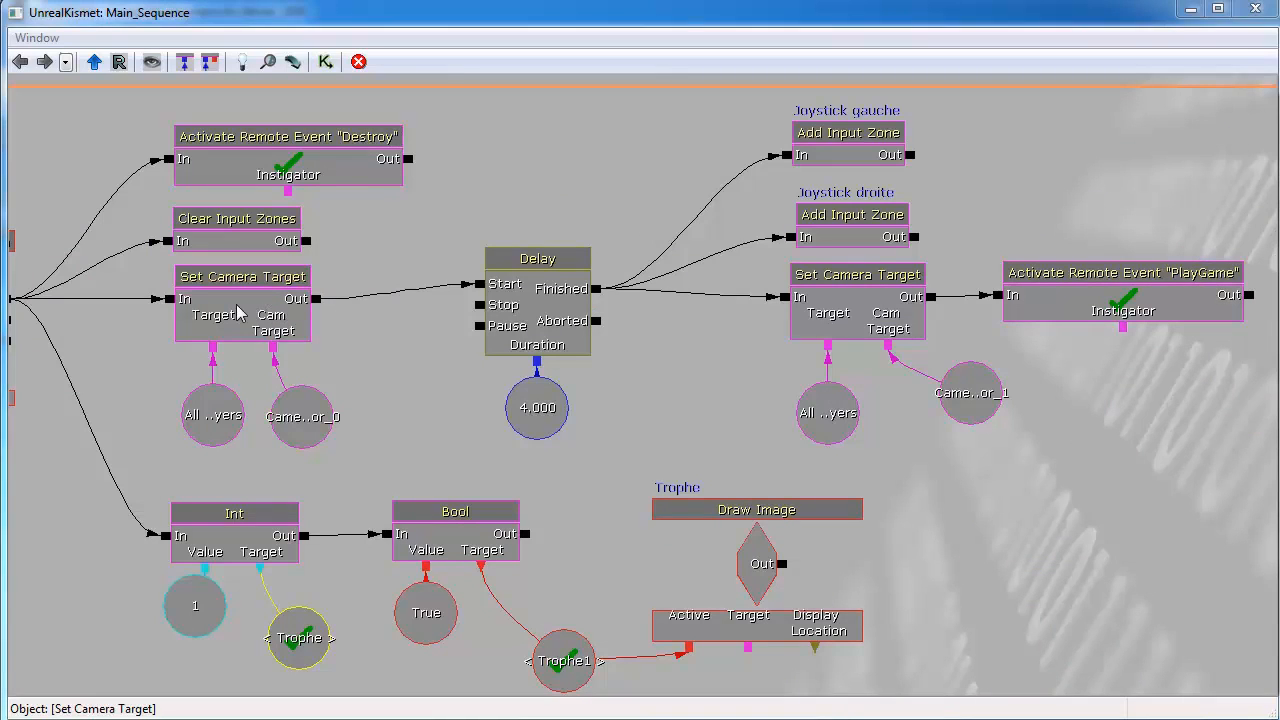
Examine the Delay after Set Camera Target, the properties of its duration variable, and the Delay entry among the miscellaneous actions.
{"action": "left_click", "coordinate": [238, 314]}
{"action": "left_click", "coordinate": [545, 312]}
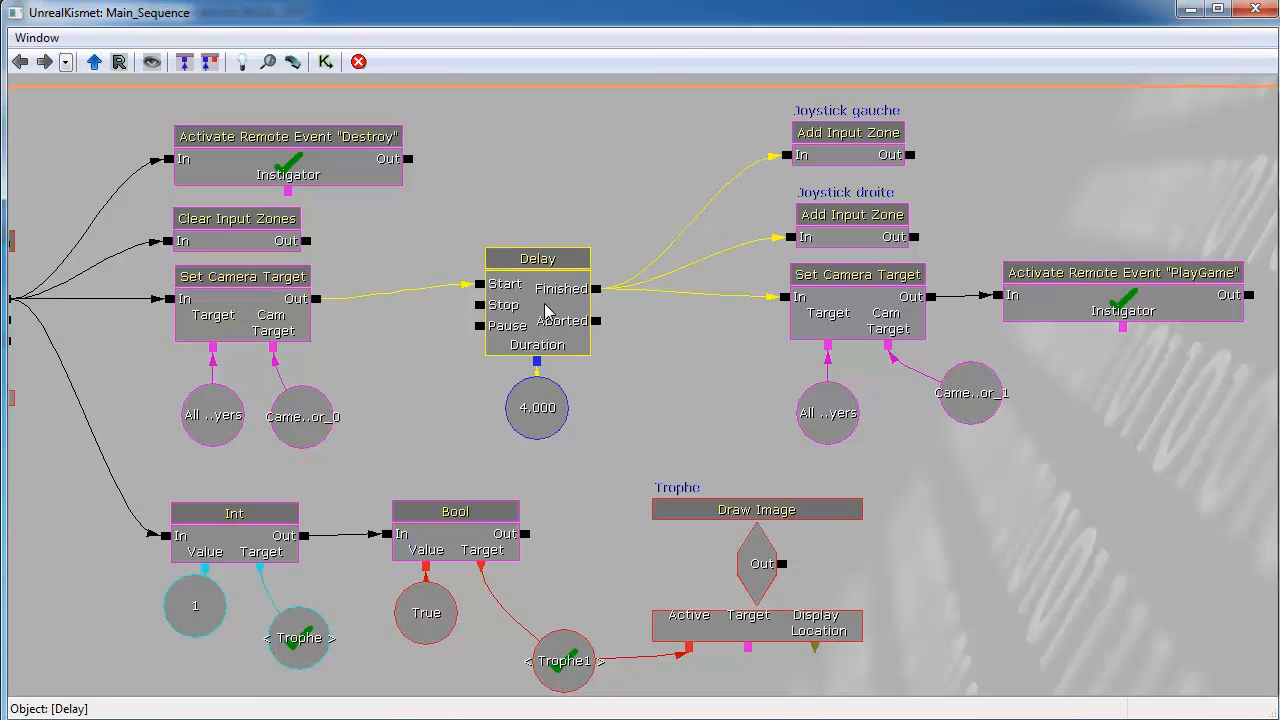
{"action": "left_click", "coordinate": [545, 410]}
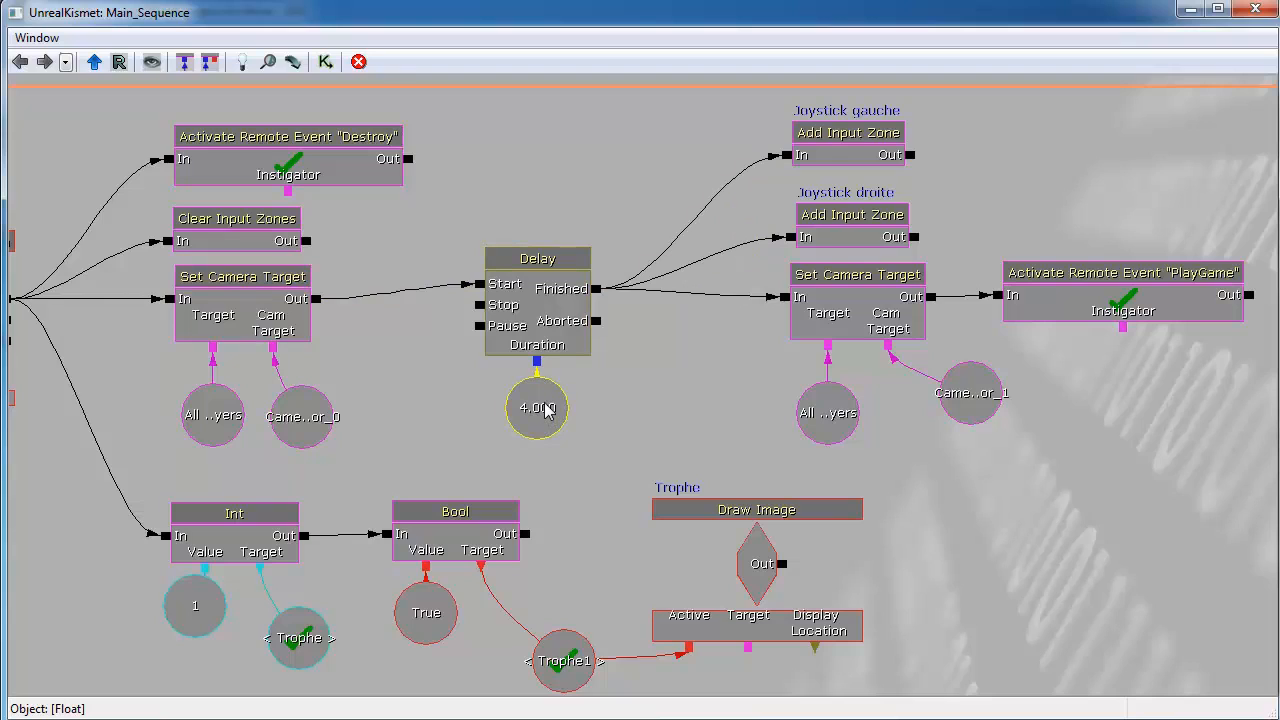
{"action": "left_click", "coordinate": [30, 37]}
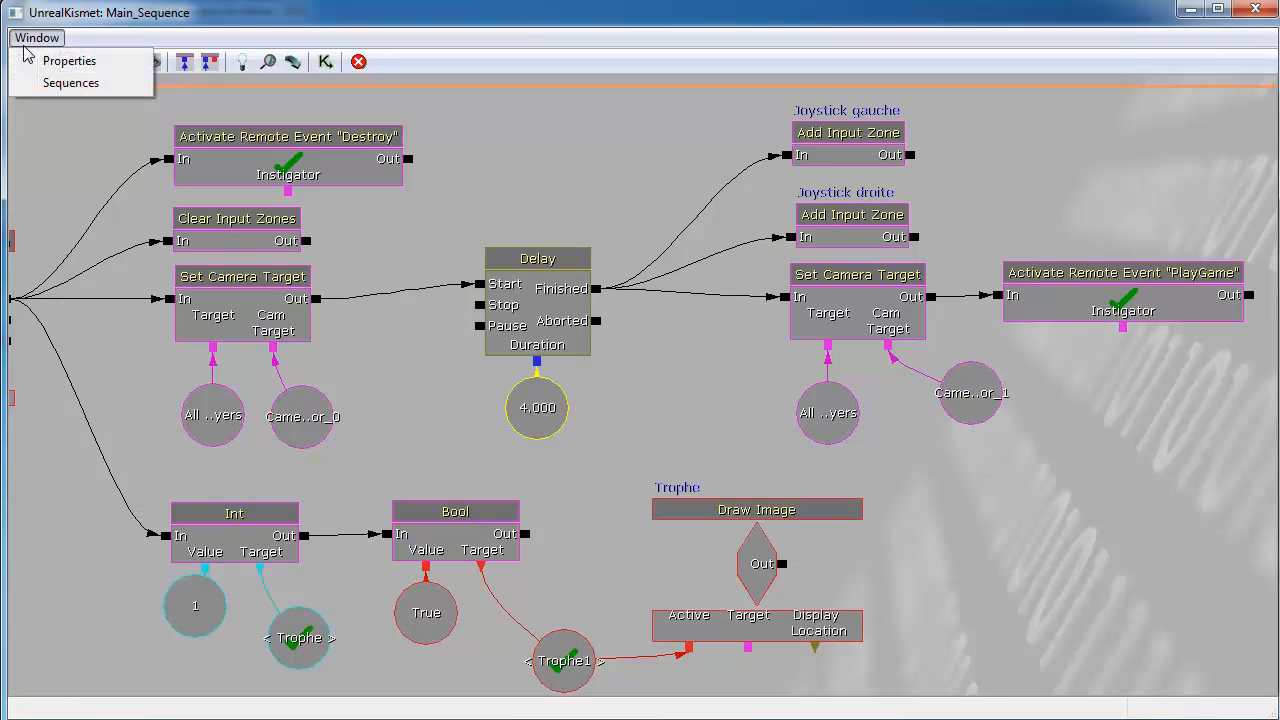
{"action": "left_click", "coordinate": [40, 61]}
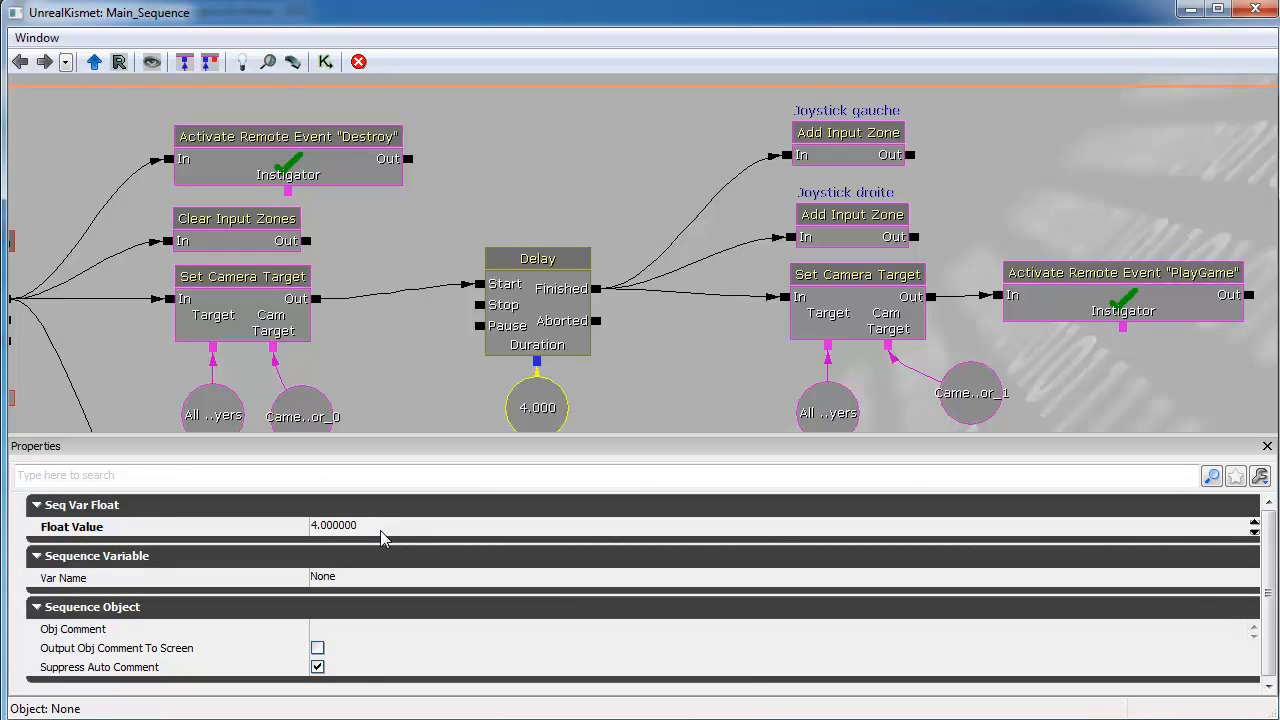
{"action": "left_click_drag", "start_coordinate": [522, 319], "coordinate": [518, 275]}
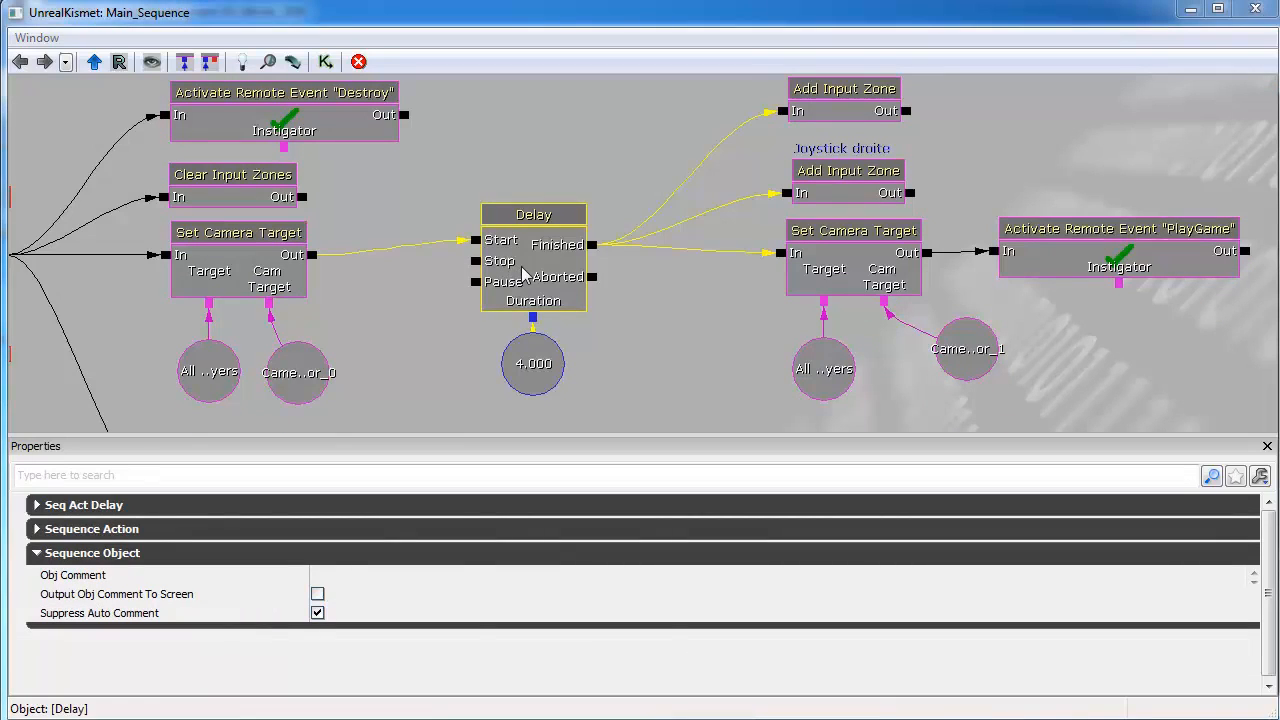
{"action": "right_click", "coordinate": [431, 59]}
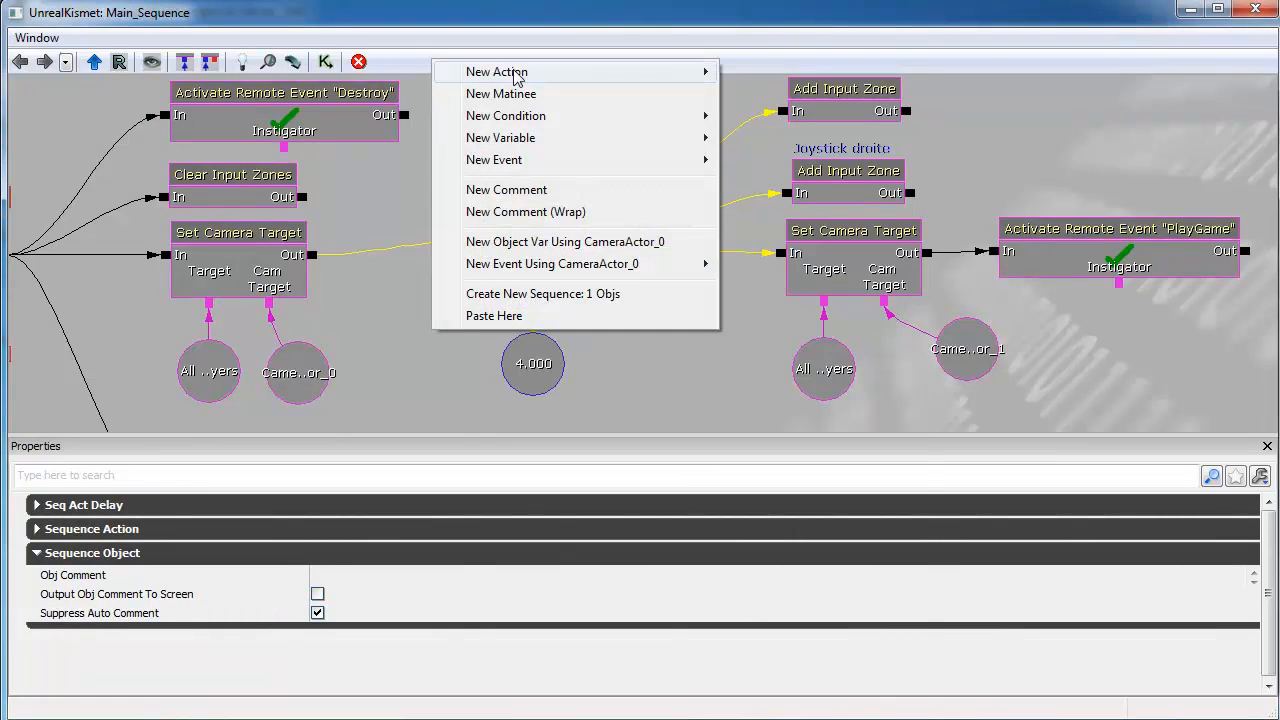
{"action": "mouse_move", "coordinate": [517, 78]}
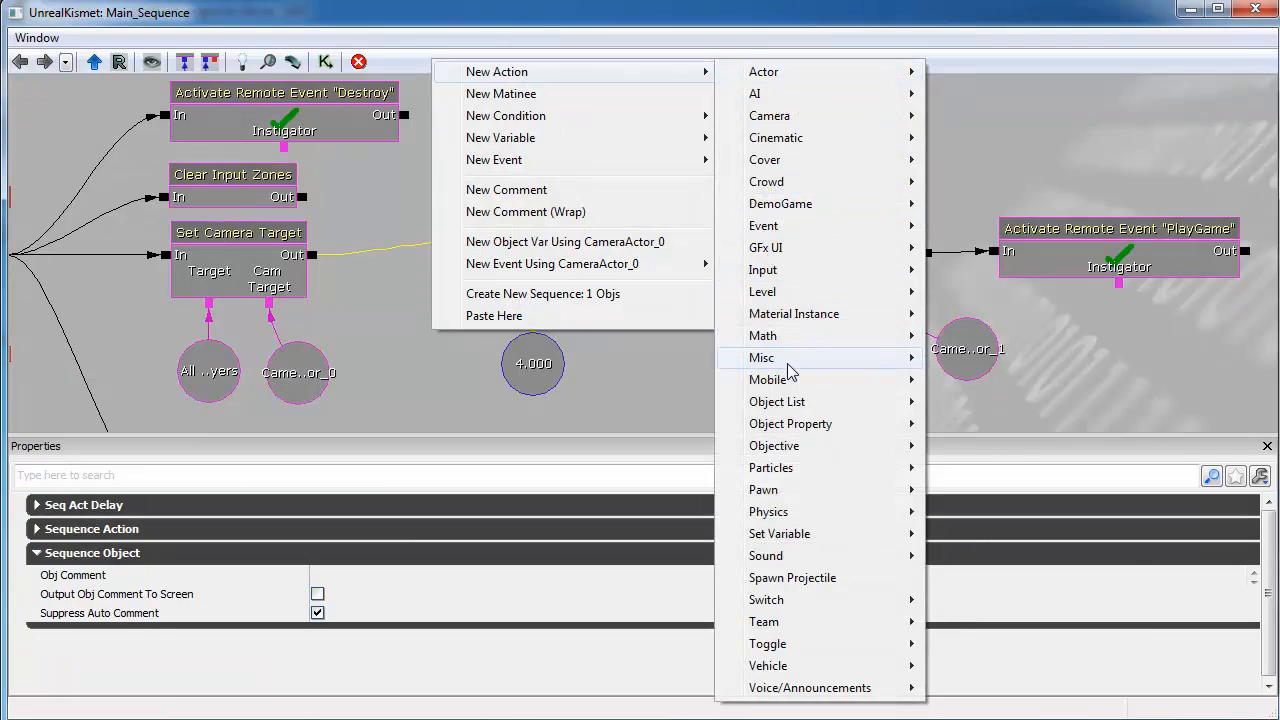
{"action": "mouse_move", "coordinate": [789, 362]}
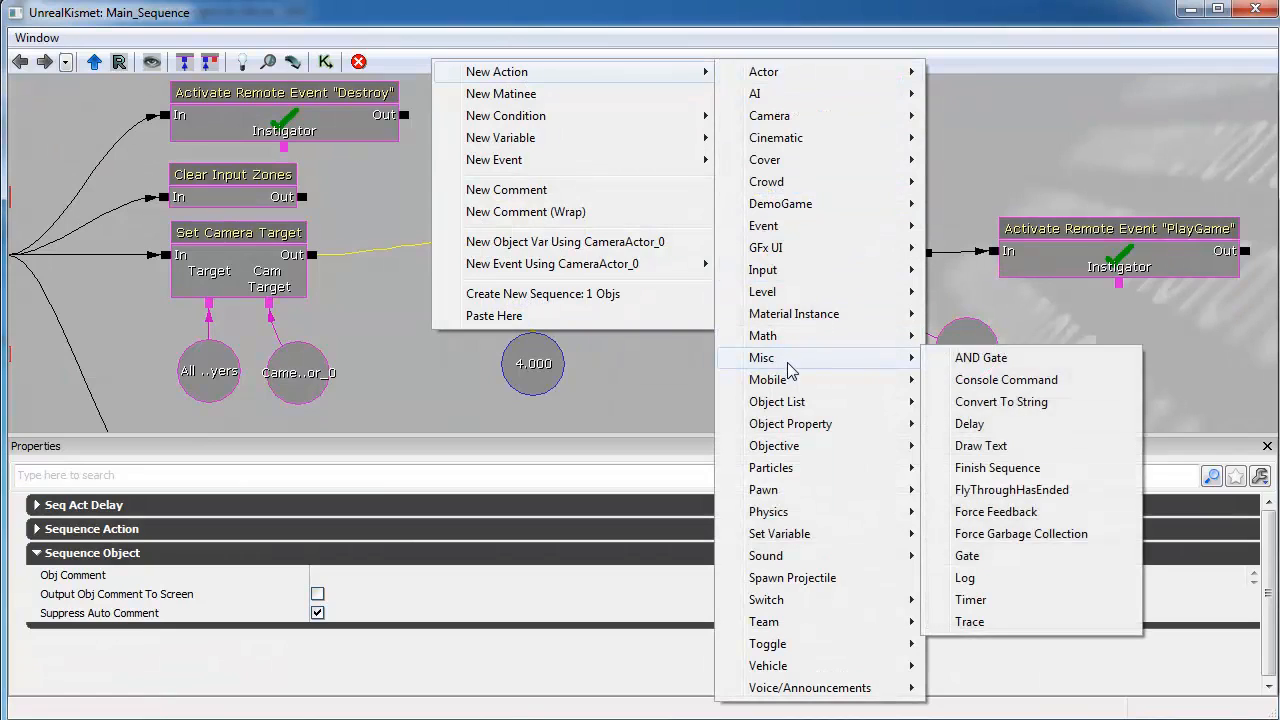
{"action": "left_click", "coordinate": [1000, 424]}
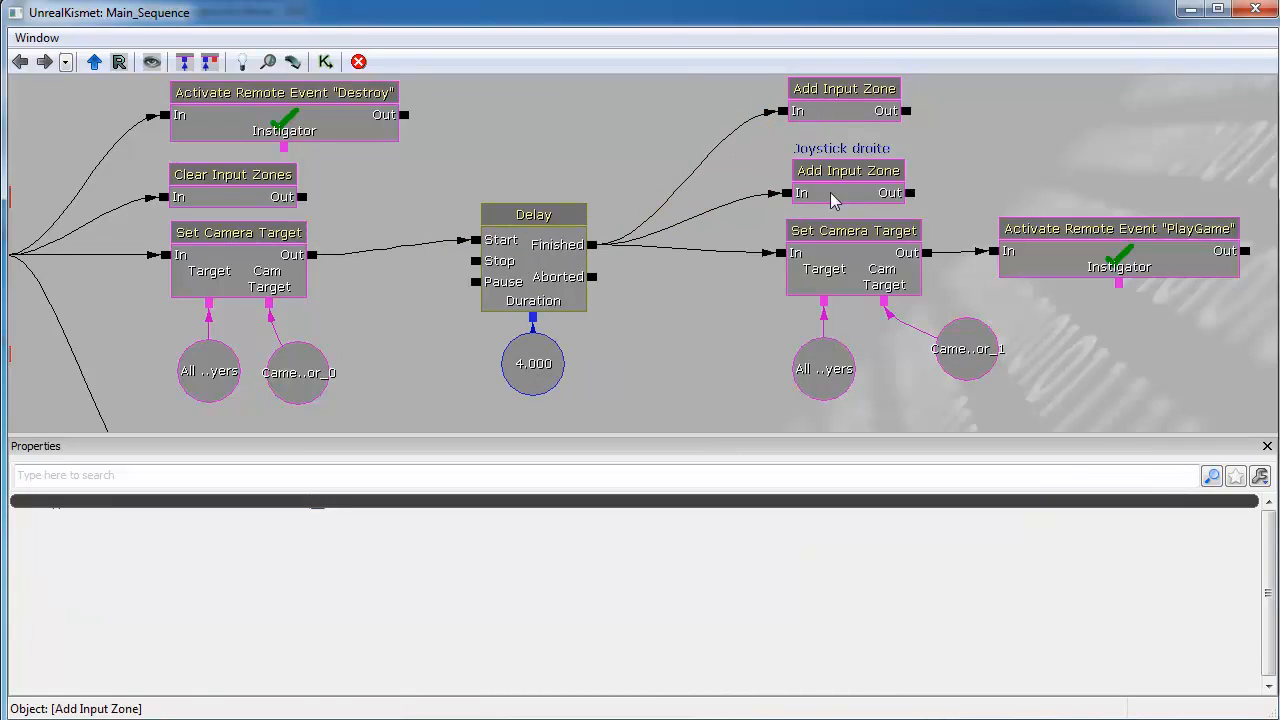
Examine the joystick input zones and Set Camera Target after the Delay, and locate its CameraActor_1 in the level.
{"action": "left_click_drag", "start_coordinate": [704, 362], "coordinate": [655, 385]}
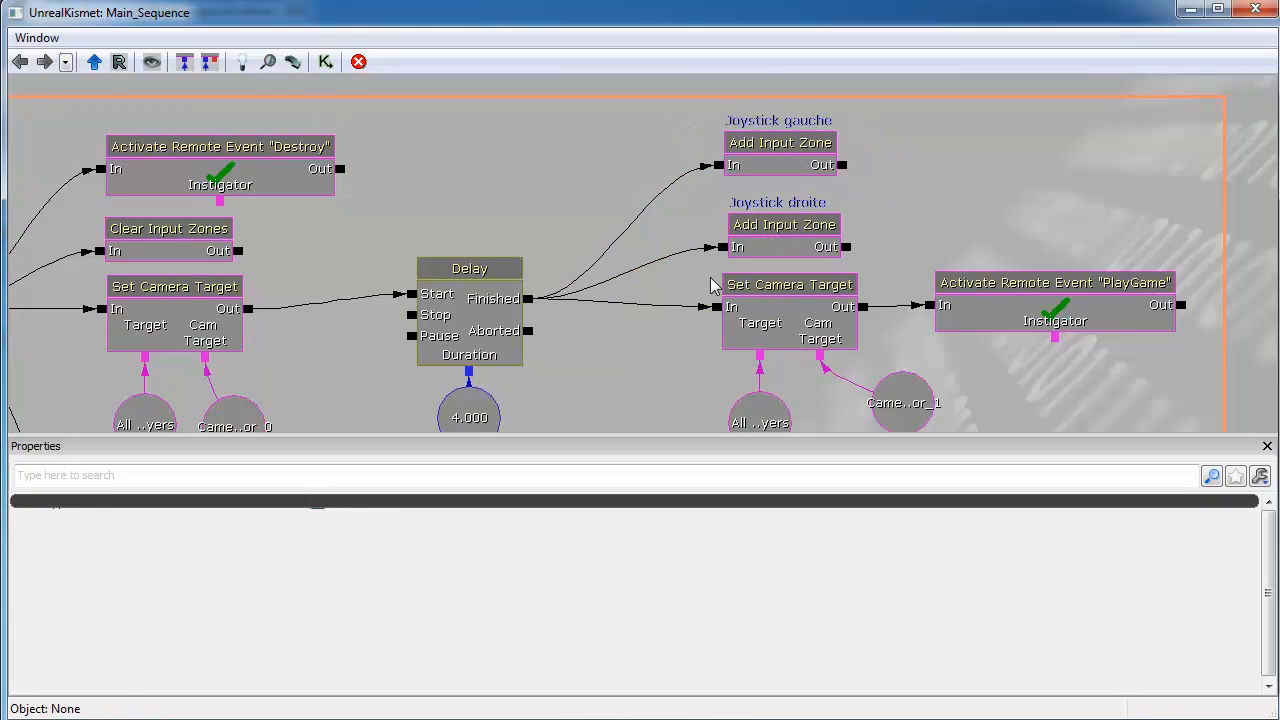
{"action": "left_click_drag", "start_coordinate": [946, 197], "coordinate": [926, 141]}
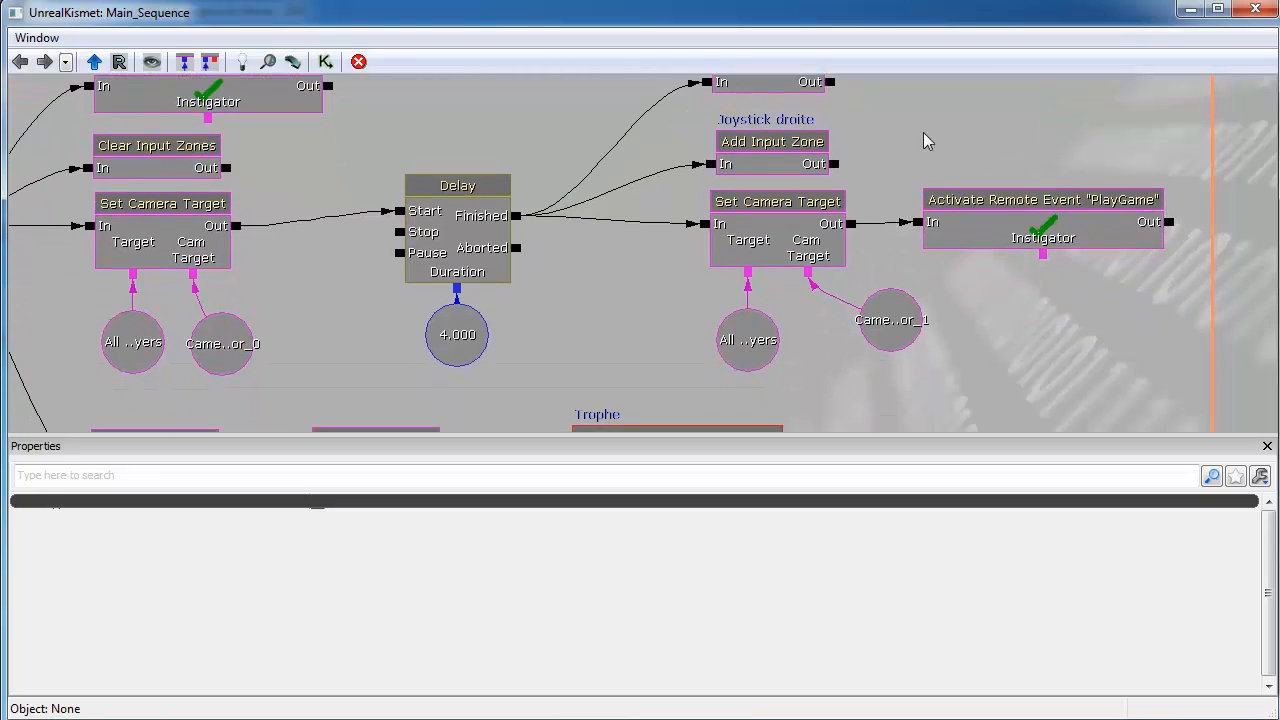
{"action": "left_click", "coordinate": [766, 246]}
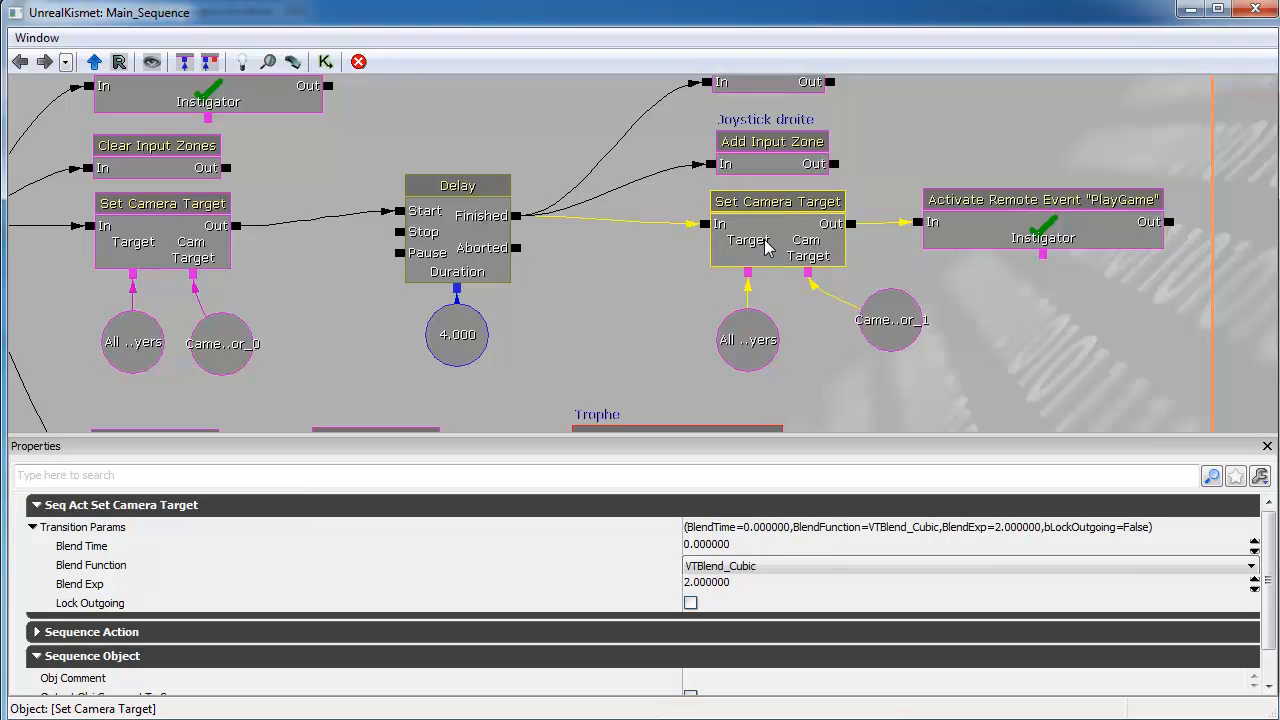
{"action": "left_click", "coordinate": [893, 328]}
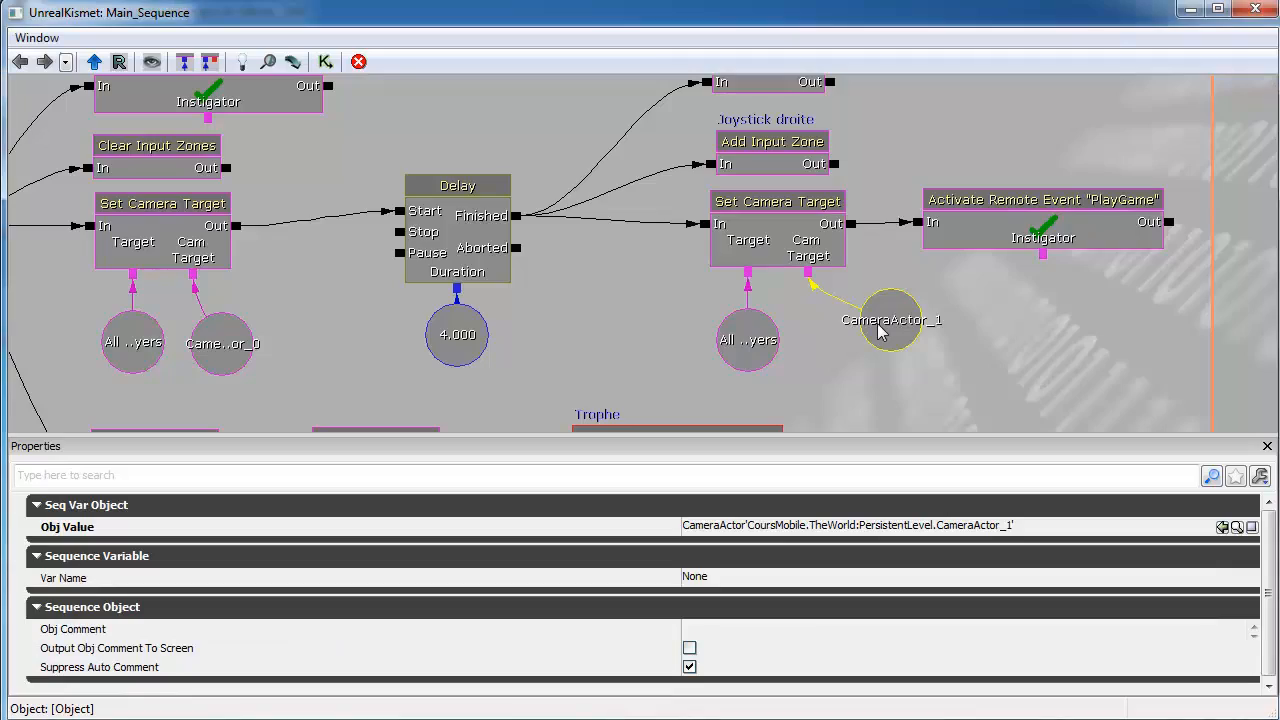
{"action": "left_click", "coordinate": [1190, 9]}
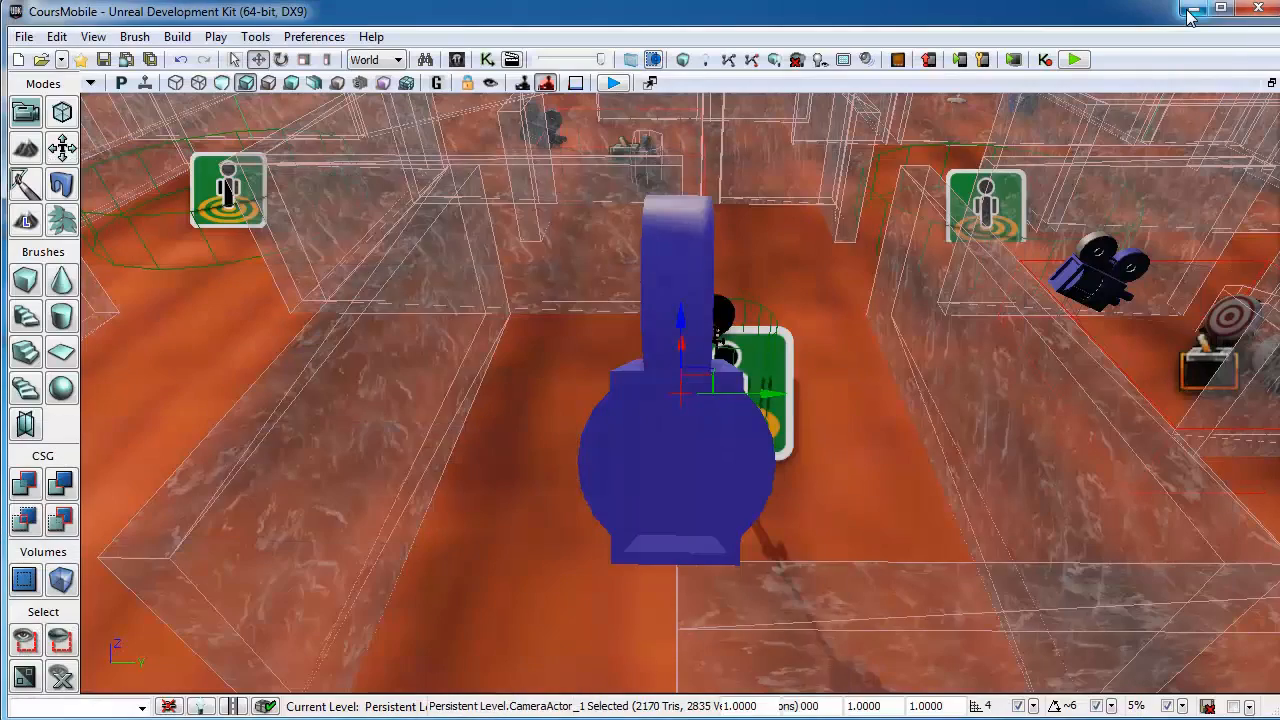
{"action": "right_click_drag", "start_coordinate": [464, 526], "coordinate": [468, 518]}
{"action": "key", "text": "a"}
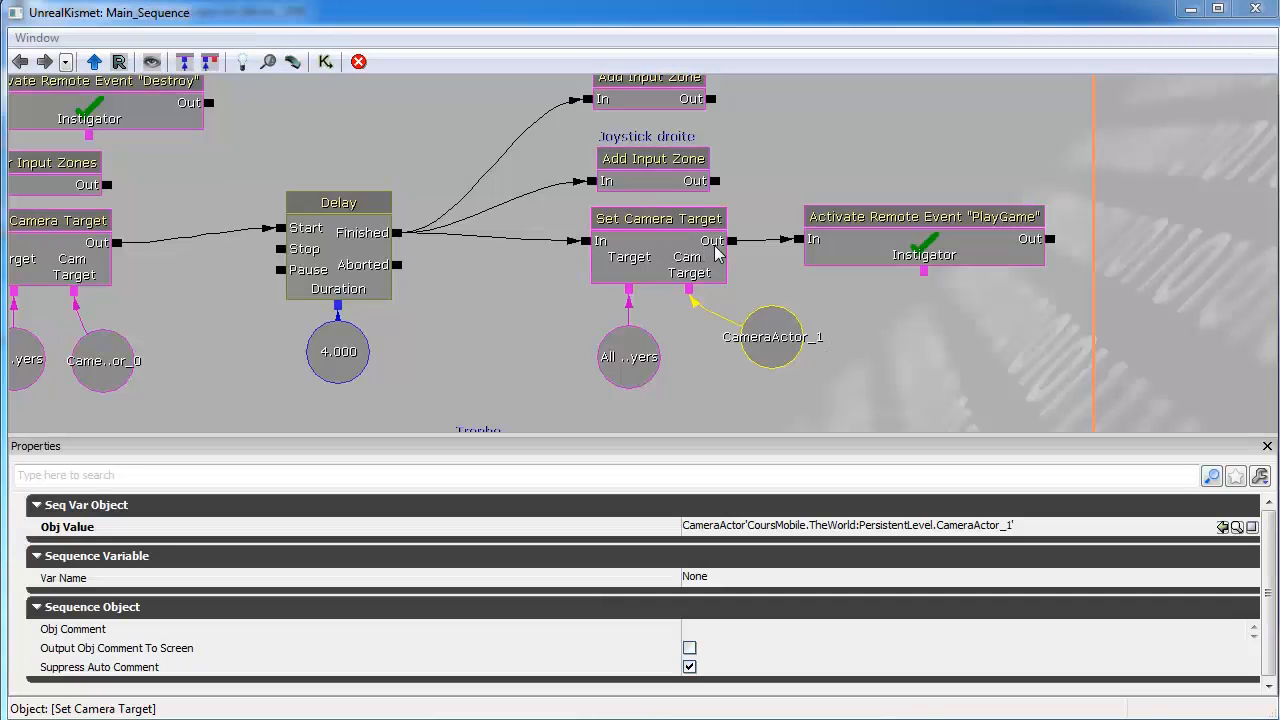
Trace the Activate Remote Event "PlayGame" action to its remote event and the Mobile Crowd Spawner it starts.
{"action": "left_click", "coordinate": [863, 248]}
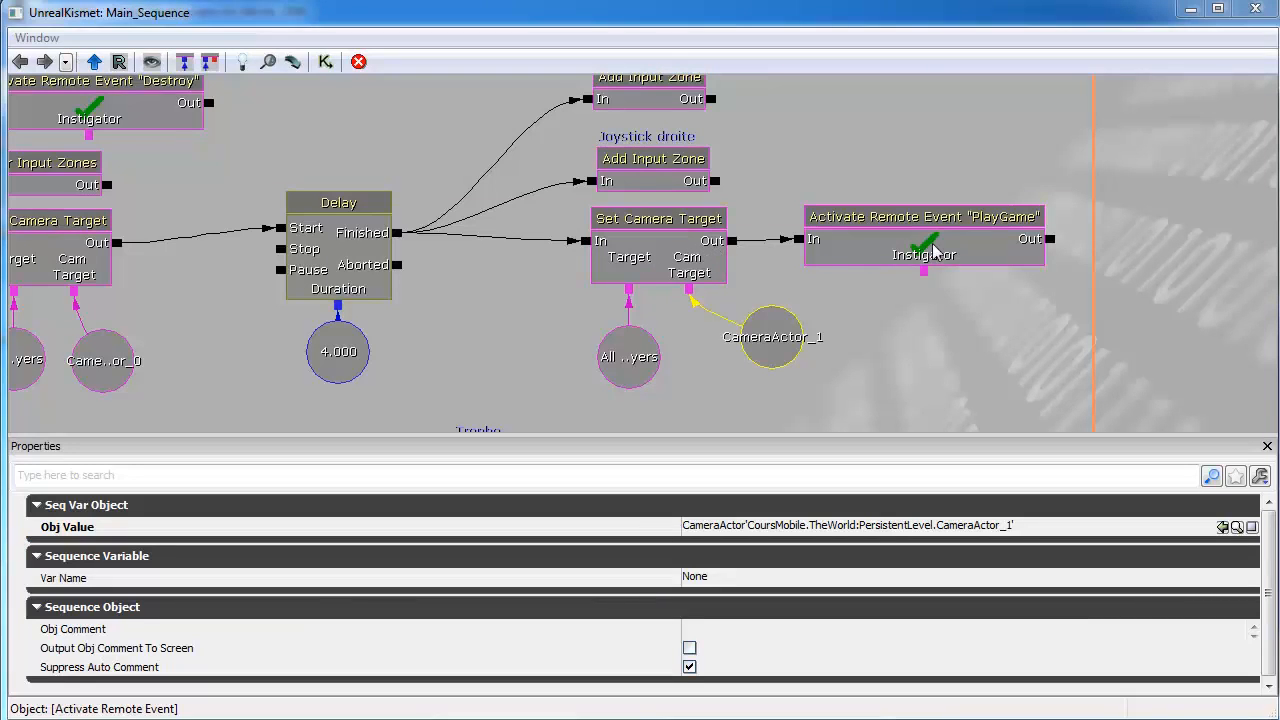
{"action": "left_click", "coordinate": [873, 248]}
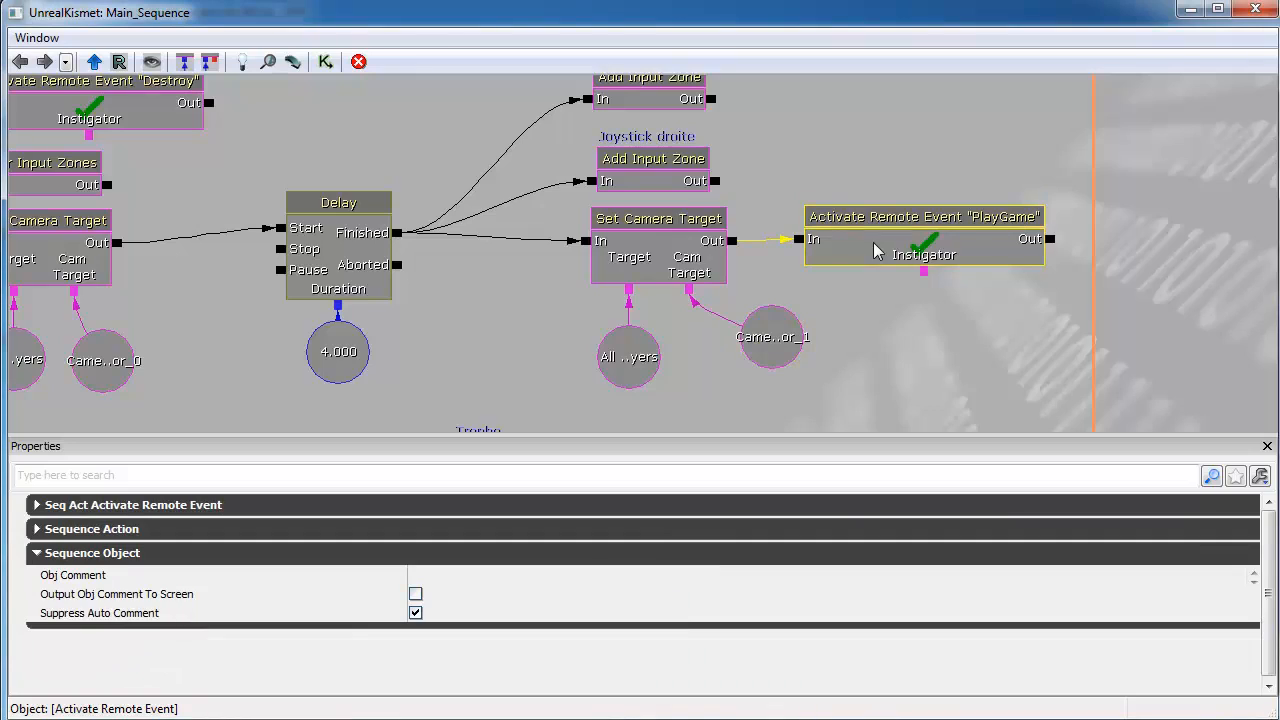
{"action": "double_click", "coordinate": [873, 248]}
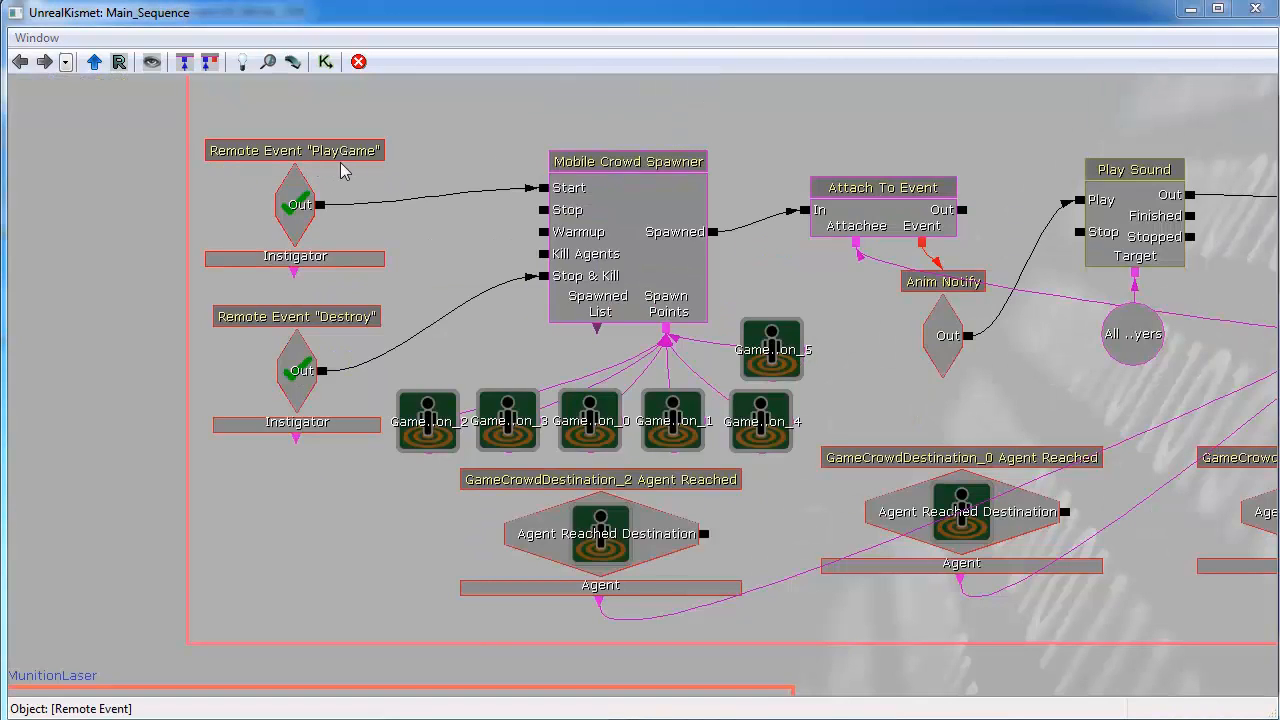
{"action": "left_click", "coordinate": [631, 224]}
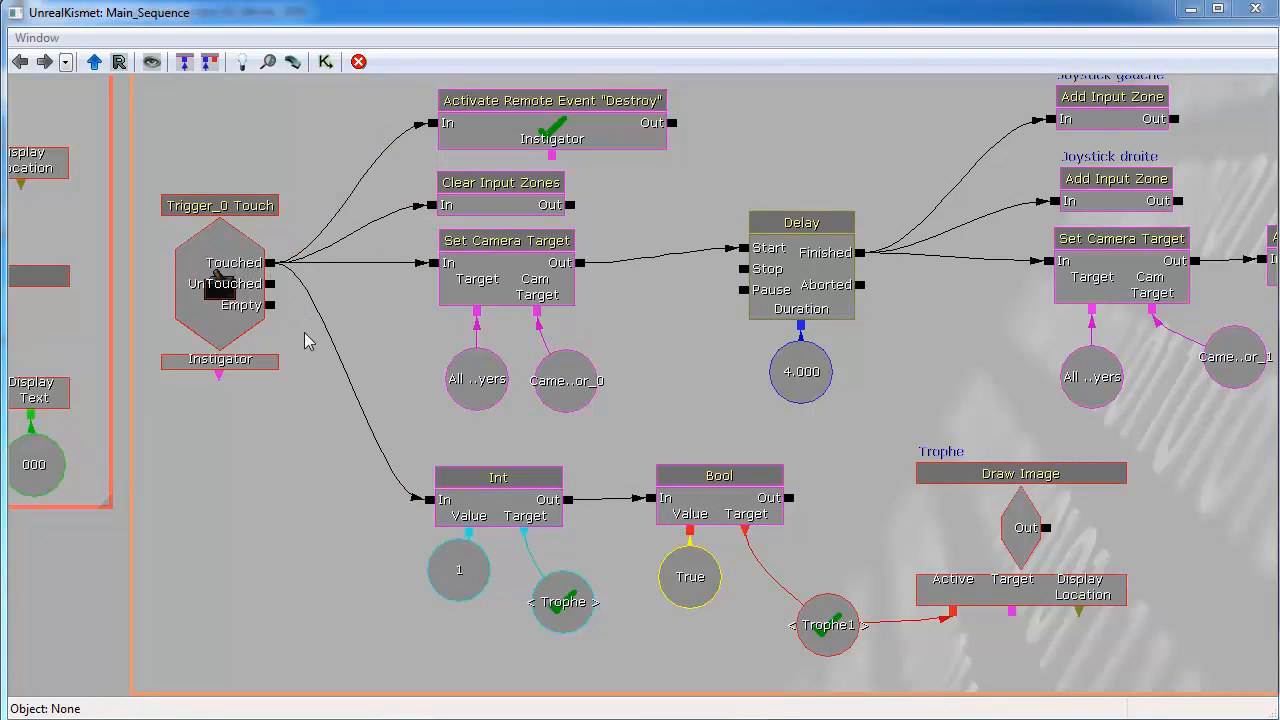
Examine the Int action that sets the Trophe variable and find Trophe in the Global Variable group.
{"action": "left_click", "coordinate": [492, 505]}
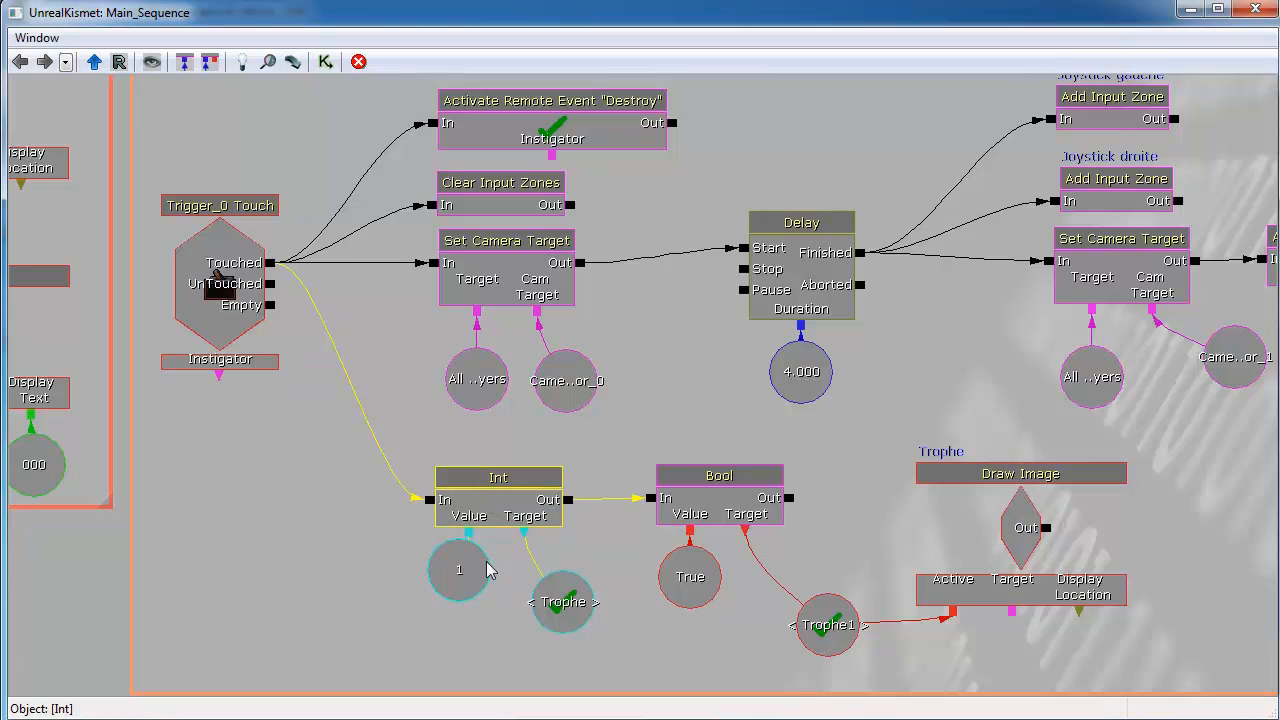
{"action": "left_click", "coordinate": [560, 610]}
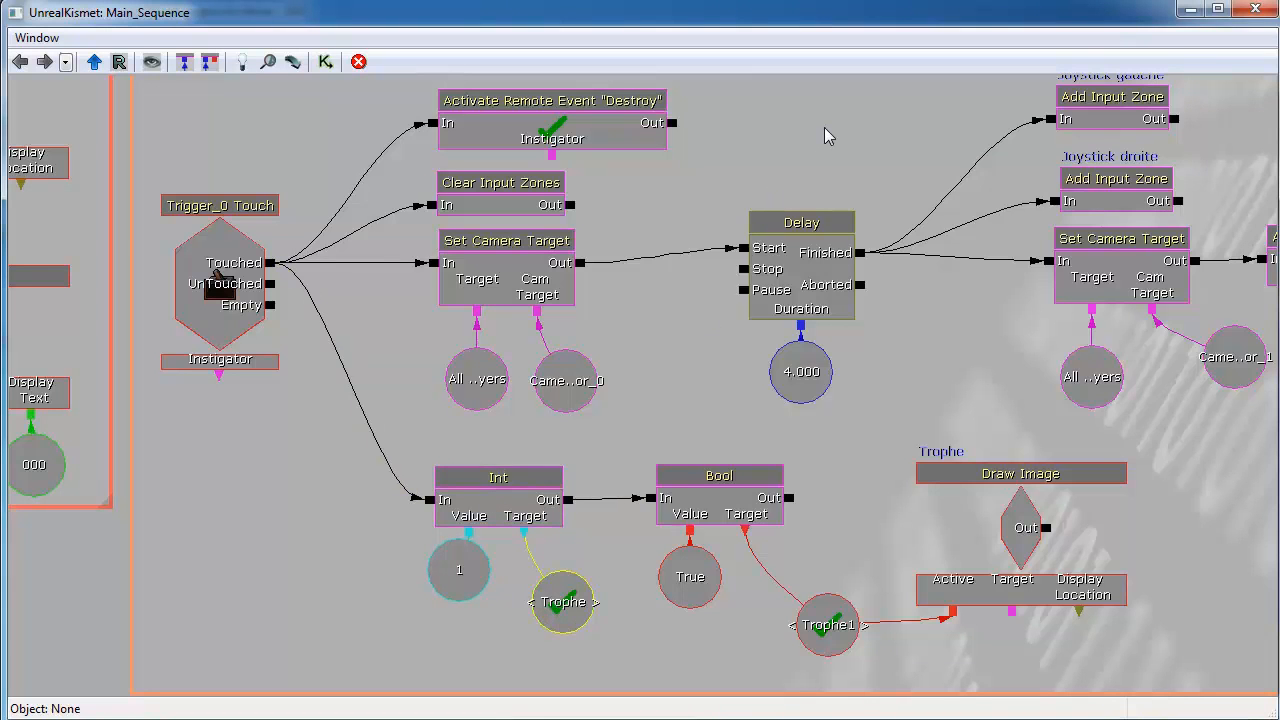
{"action": "left_click_drag", "start_coordinate": [829, 131], "coordinate": [475, 718]}
{"action": "left_click_drag", "start_coordinate": [934, 248], "coordinate": [538, 648]}
{"action": "left_click_drag", "start_coordinate": [739, 290], "coordinate": [171, 283]}
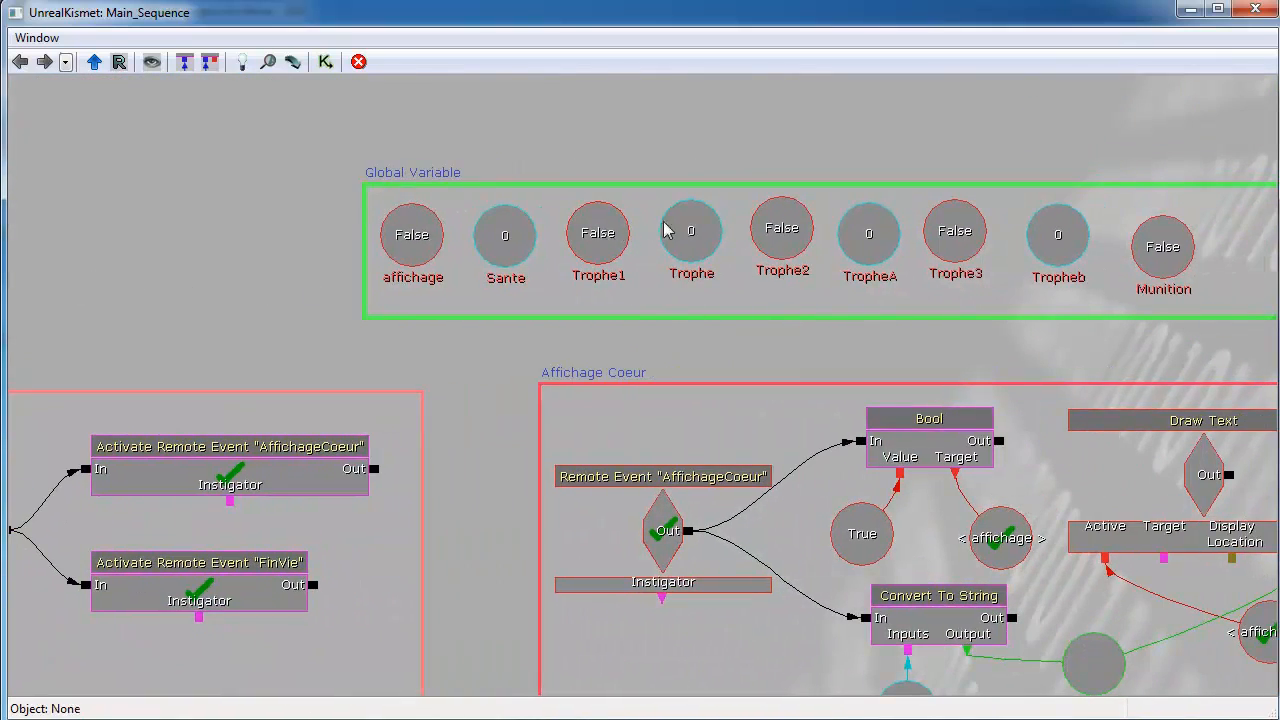
Examine the Bool action after the Trophe Int action and the properties of its Trophe1 target variable.
{"action": "left_click", "coordinate": [689, 233]}
{"action": "left_click_drag", "start_coordinate": [492, 575], "coordinate": [871, 57]}
{"action": "mouse_move", "coordinate": [679, 608]}
{"action": "left_mouse_down"}
{"action": "mouse_move", "coordinate": [880, 220]}
{"action": "mouse_move", "coordinate": [960, 205]}
{"action": "left_mouse_up"}
{"action": "mouse_move", "coordinate": [469, 523]}
{"action": "left_mouse_down"}
{"action": "mouse_move", "coordinate": [1065, 370]}
{"action": "mouse_move", "coordinate": [1130, 432]}
{"action": "left_mouse_up"}
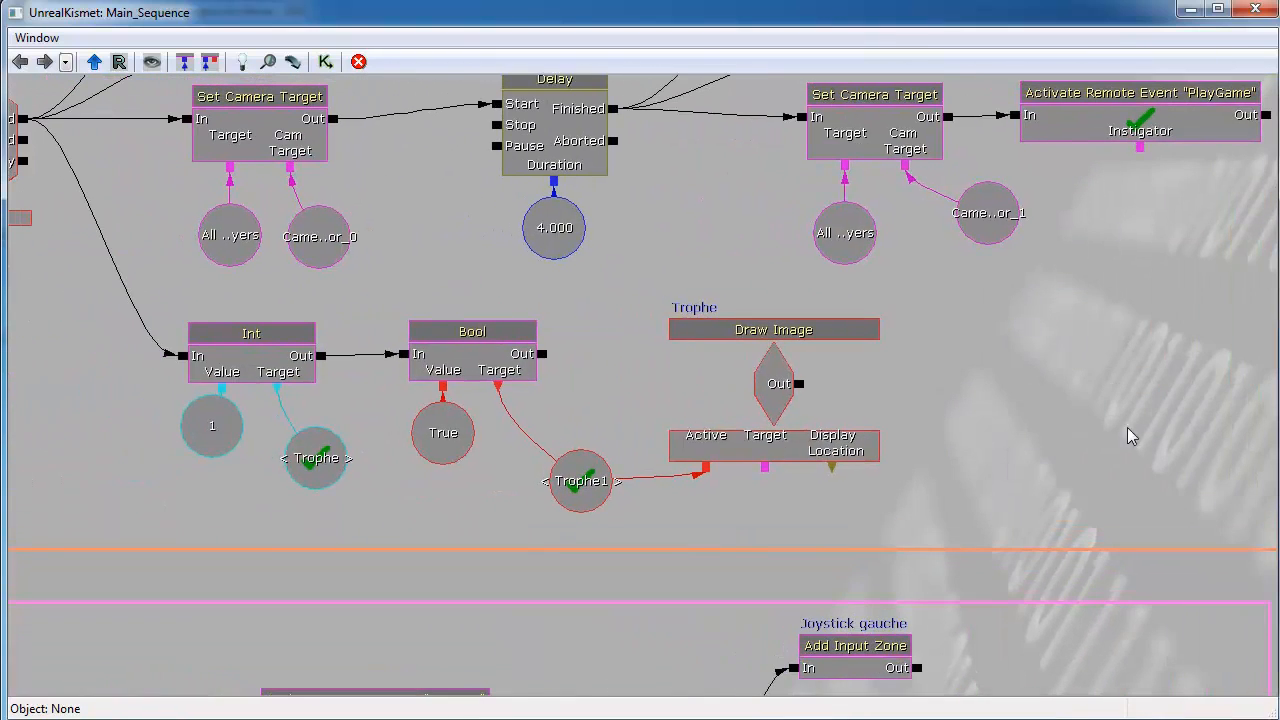
{"action": "left_click", "coordinate": [569, 503]}
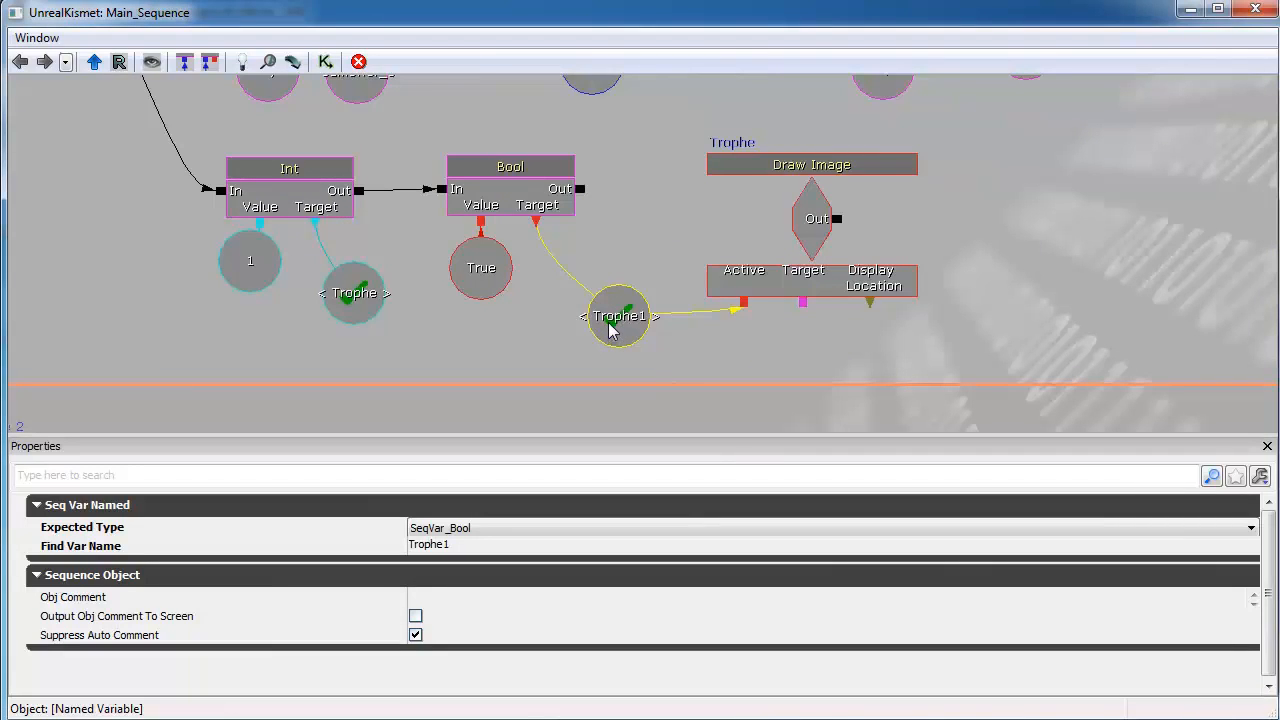
Examine the Trophe Draw Image event's properties and locate its Coupe display texture in the Content Browser.
{"action": "left_click", "coordinate": [820, 228]}
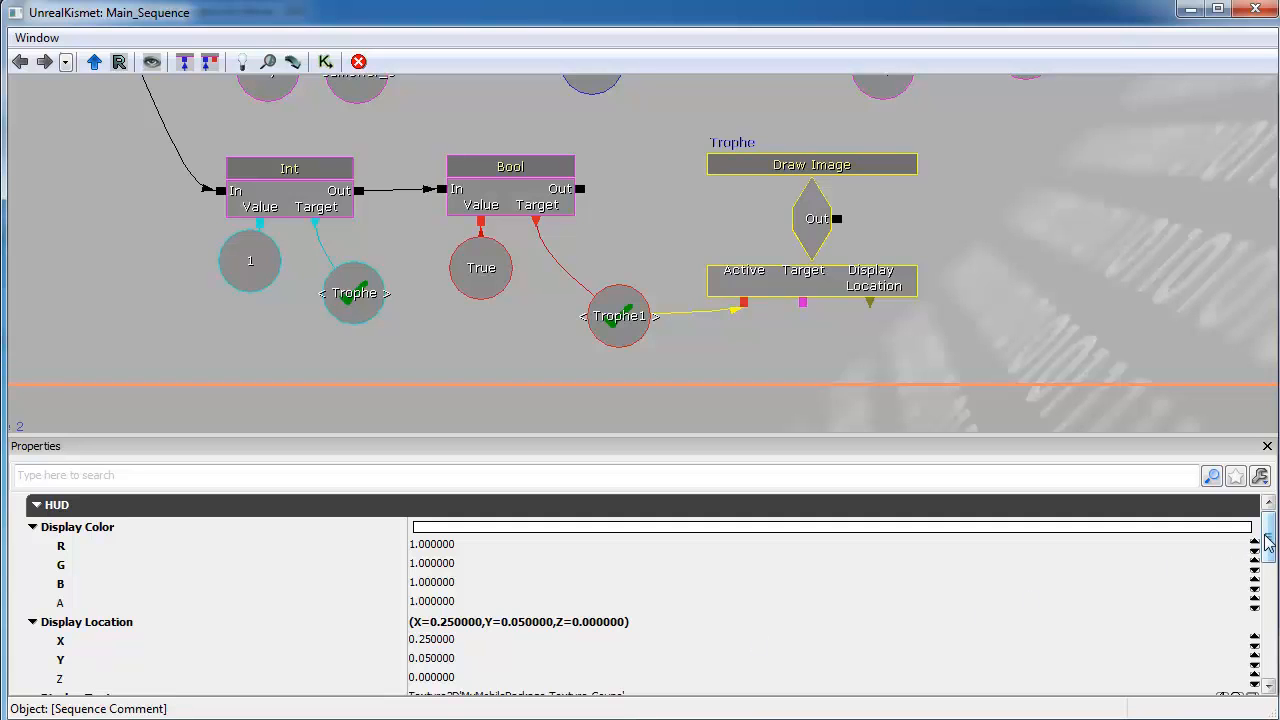
{"action": "left_click_drag", "start_coordinate": [1265, 536], "coordinate": [1265, 548]}
{"action": "scroll", "coordinate": [1267, 563], "scroll_direction": "down", "scroll_amount": 2}
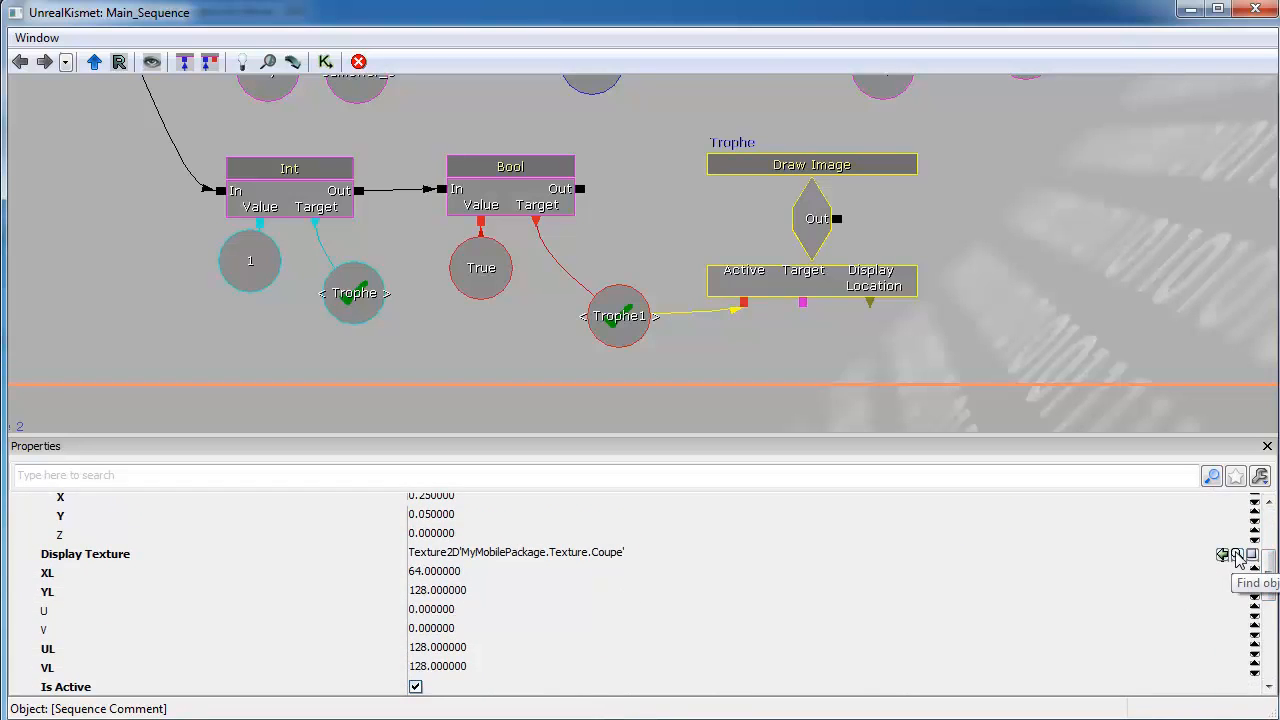
{"action": "left_click", "coordinate": [1236, 556]}
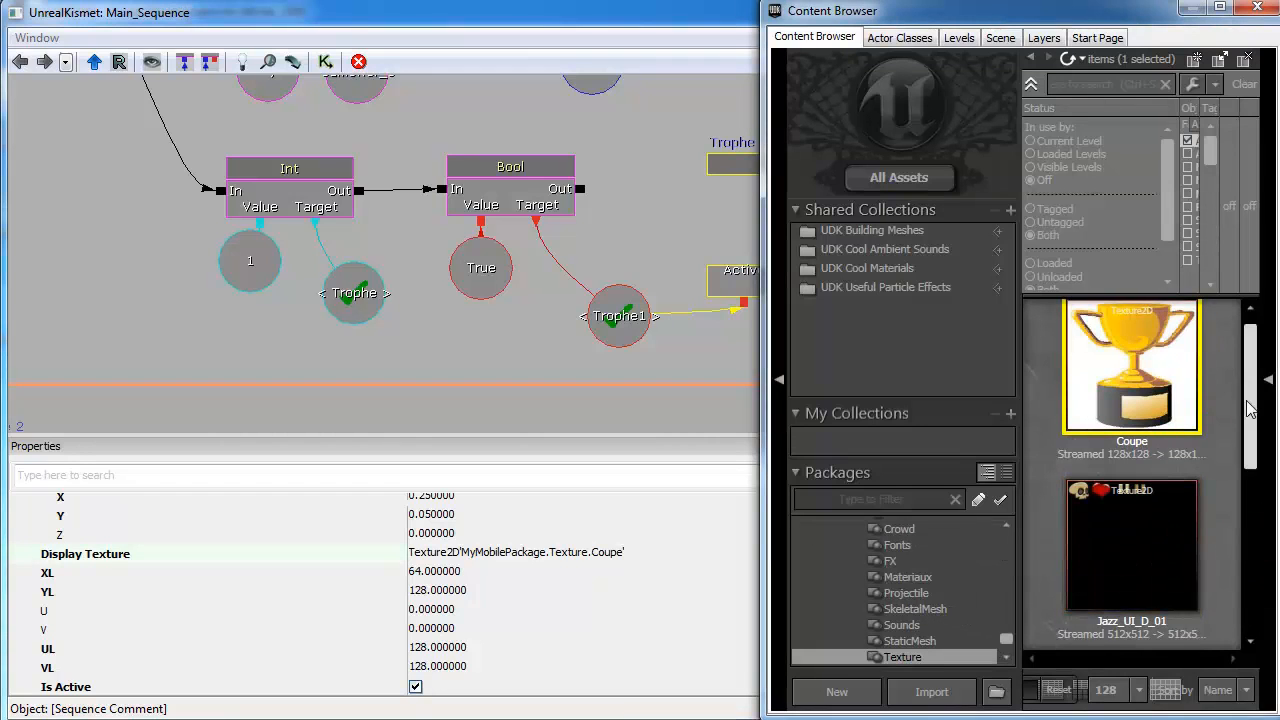
{"action": "left_click", "coordinate": [1148, 389]}
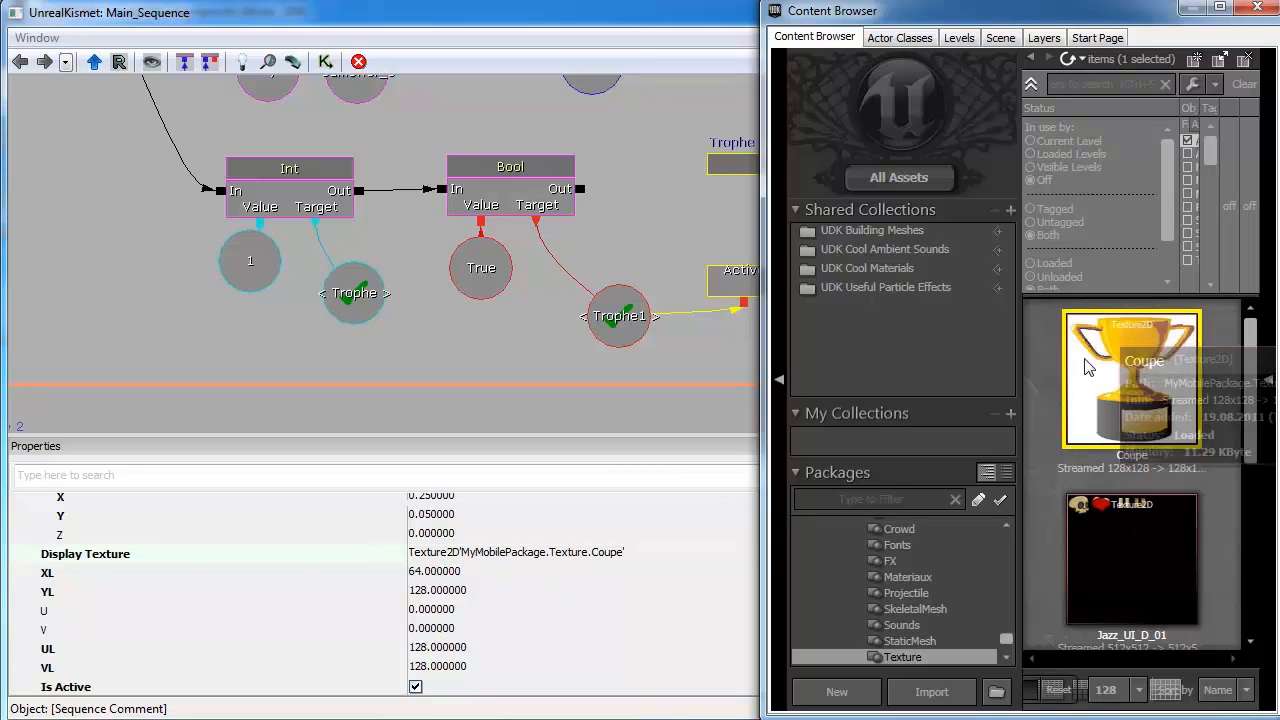
{"action": "mouse_move", "coordinate": [1070, 400]}
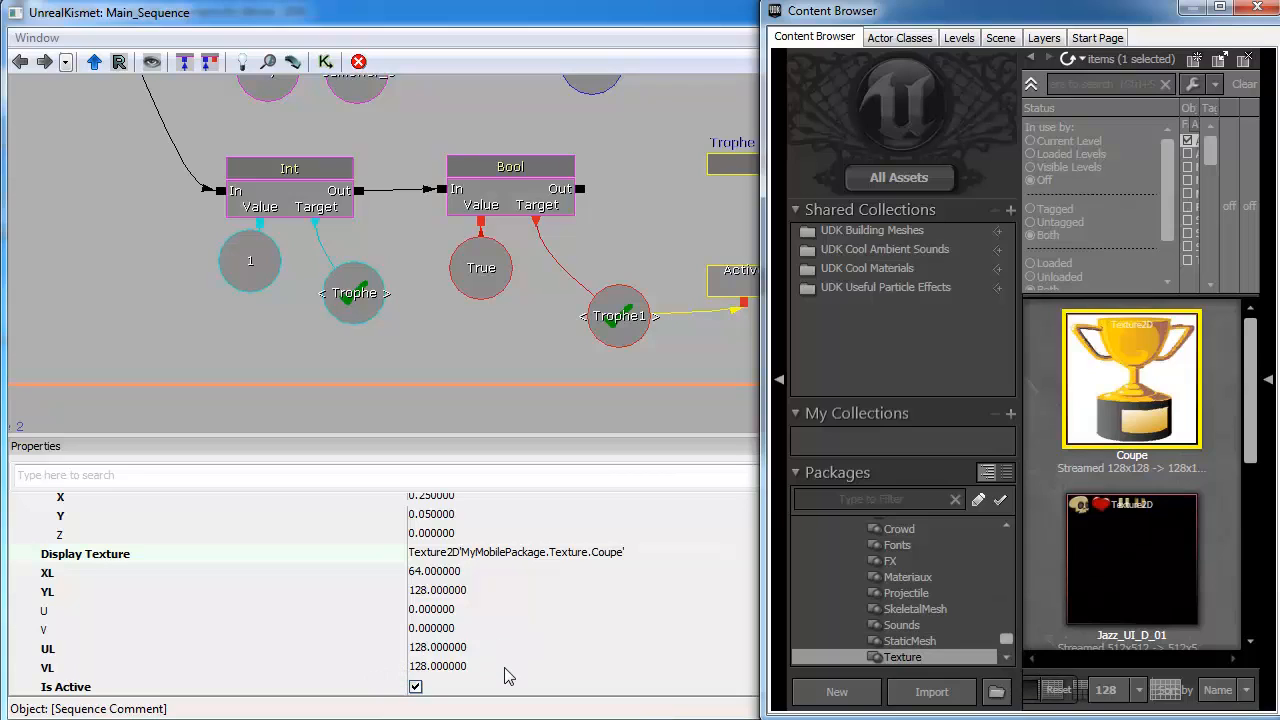
{"action": "left_click", "coordinate": [1257, 9]}
Review the remaining HUD properties of the Trophe Draw Image event, including Is Active and Authored Global Scale.
{"action": "left_click_drag", "start_coordinate": [1271, 563], "coordinate": [1273, 579]}
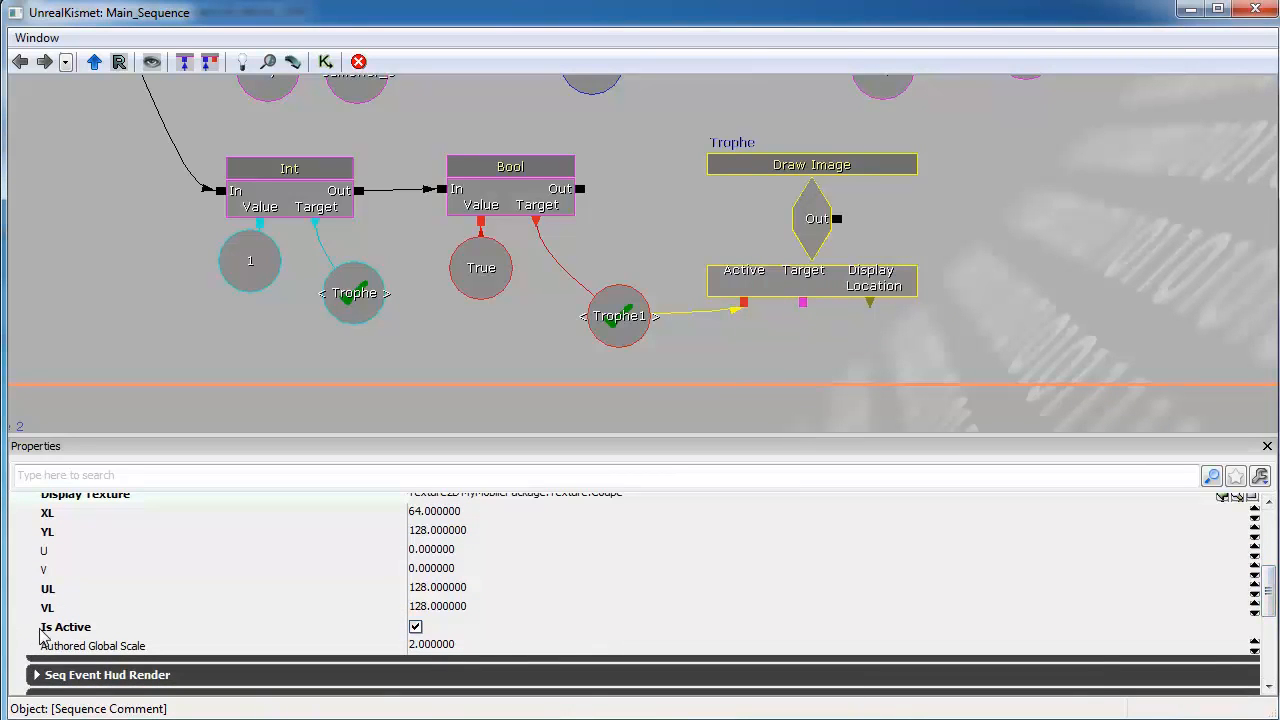
{"action": "left_click", "coordinate": [490, 652]}
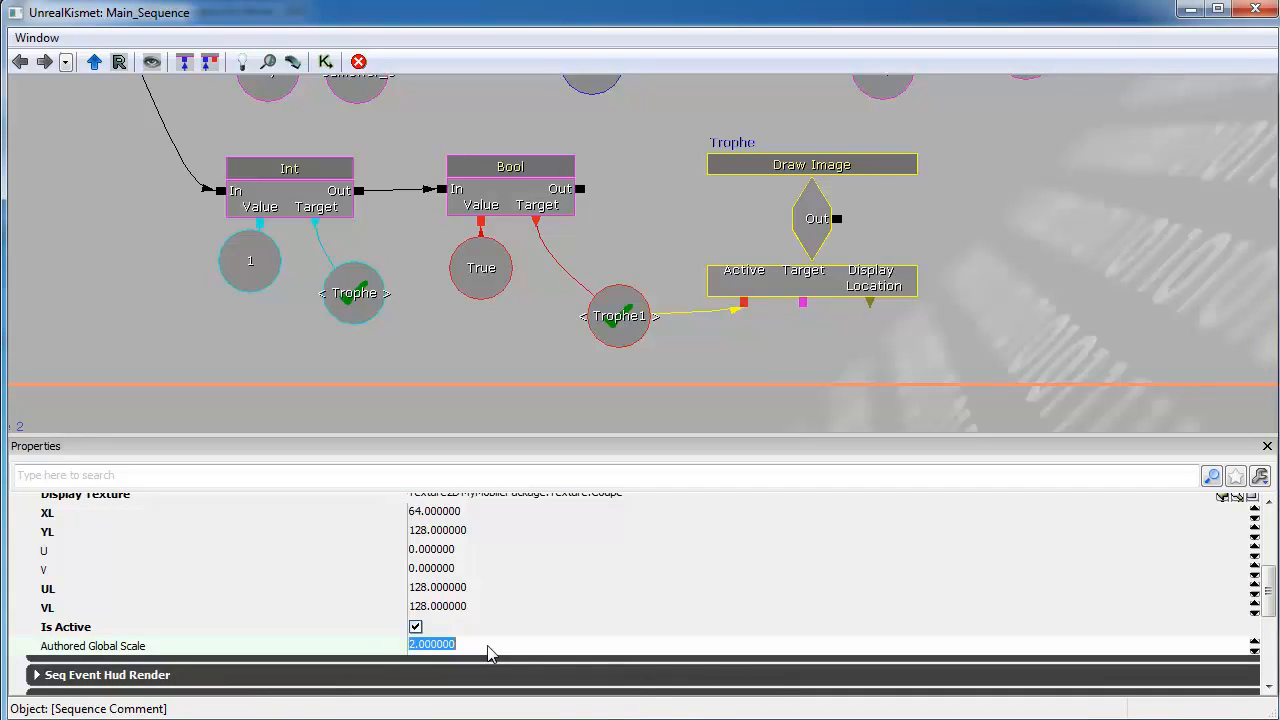
{"action": "mouse_move", "coordinate": [64, 658]}
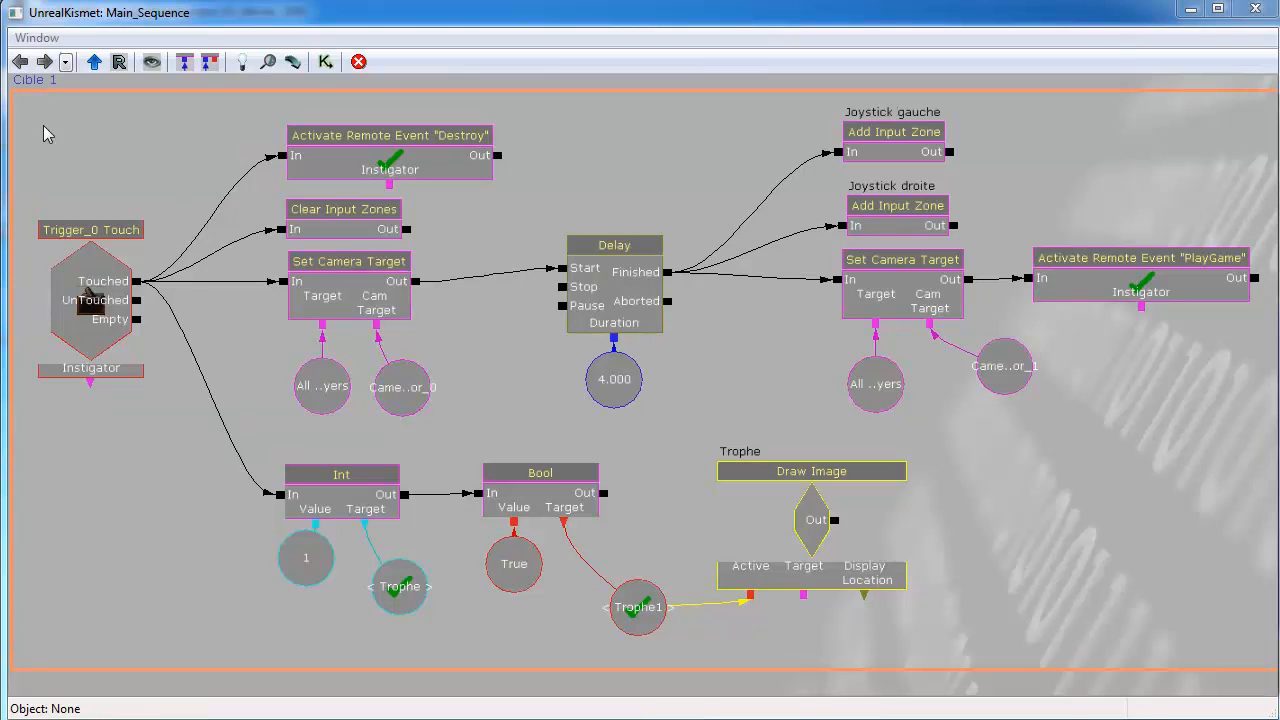
Compare the Cible 1 logic with the Cible 2 and Cible 3 trigger groups and find the Gagner 3 coupes group.
{"action": "left_click_drag", "start_coordinate": [192, 638], "coordinate": [240, 276]}
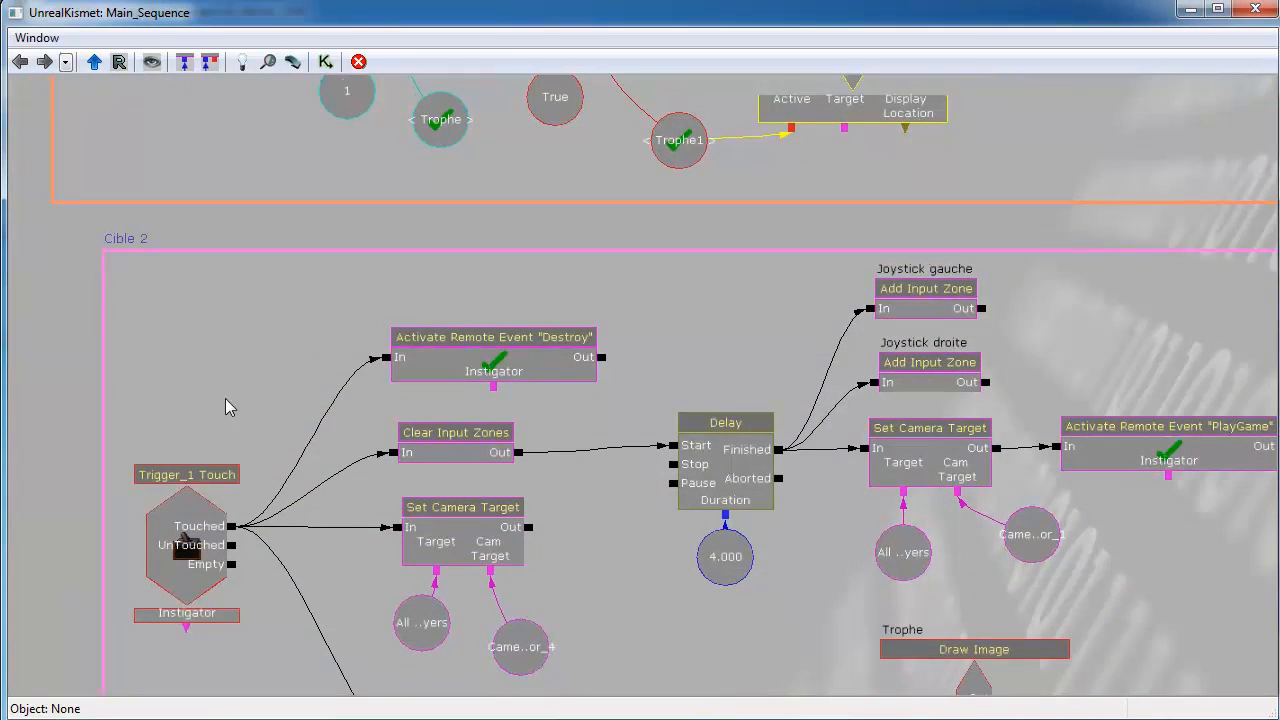
{"action": "left_click_drag", "start_coordinate": [231, 408], "coordinate": [158, 260]}
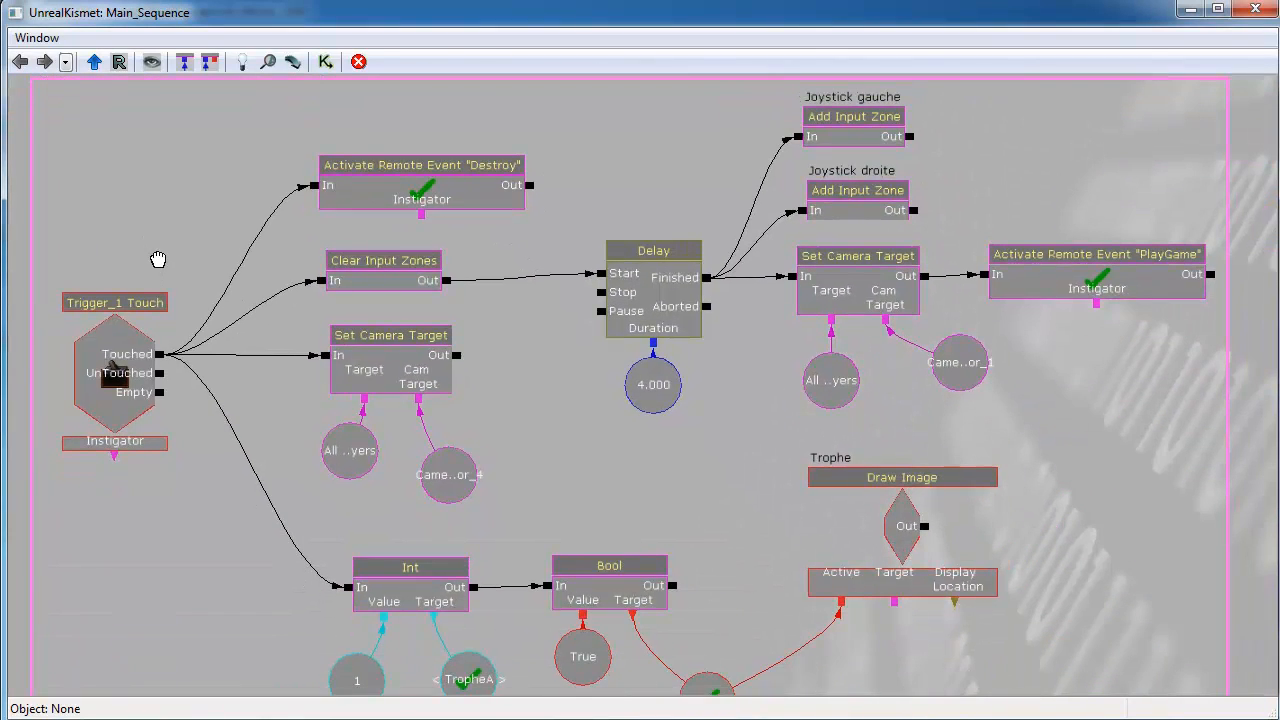
{"action": "left_click_drag", "start_coordinate": [189, 600], "coordinate": [251, 194]}
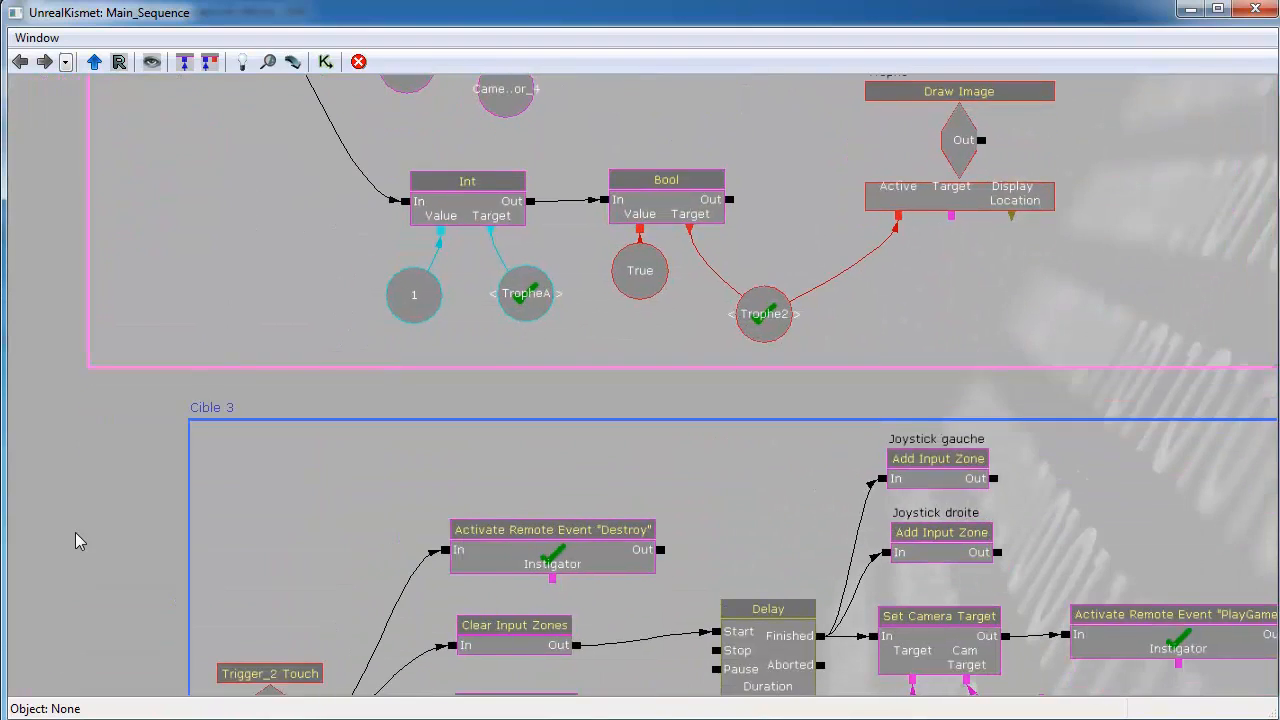
{"action": "left_click_drag", "start_coordinate": [275, 679], "coordinate": [248, 386]}
{"action": "mouse_move", "coordinate": [297, 623]}
{"action": "left_mouse_down"}
{"action": "mouse_move", "coordinate": [234, 549]}
{"action": "mouse_move", "coordinate": [200, 563]}
{"action": "left_mouse_up"}
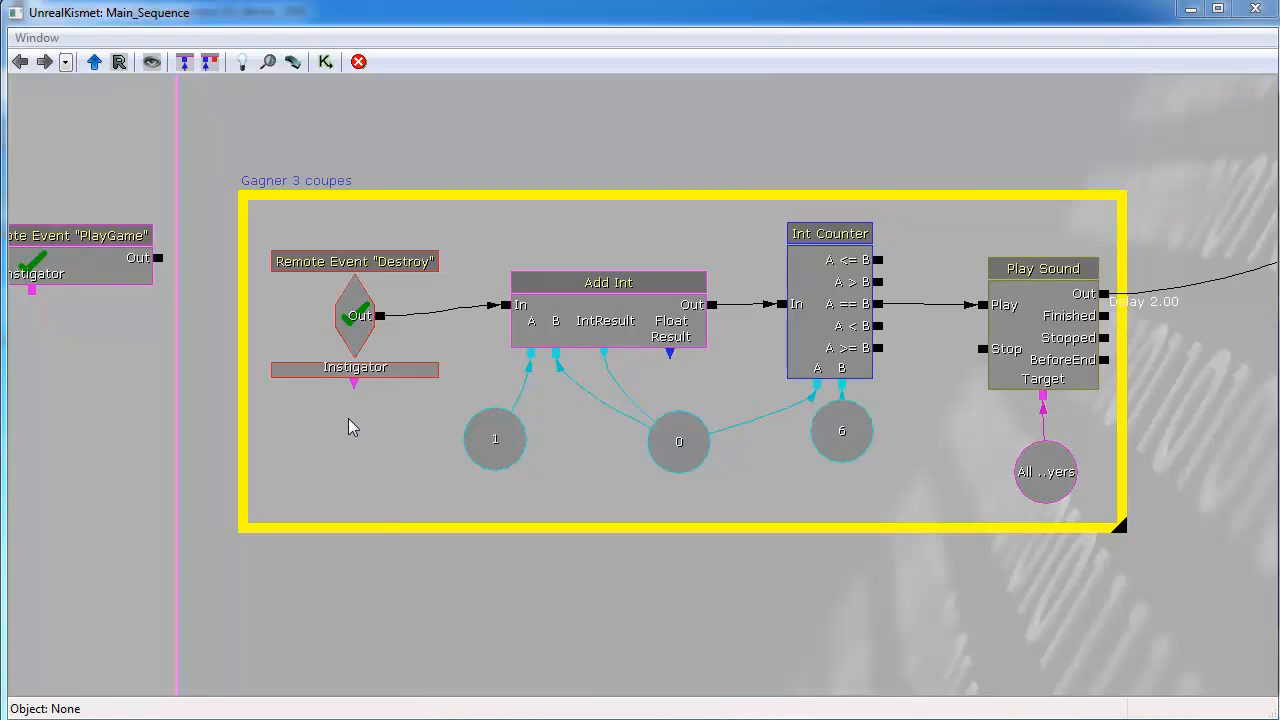
Trace the Remote Event "Destroy" in Gagner 3 coupes back to the Activate Remote Event fired by Trigger_1 Touch.
{"action": "left_click", "coordinate": [358, 330]}
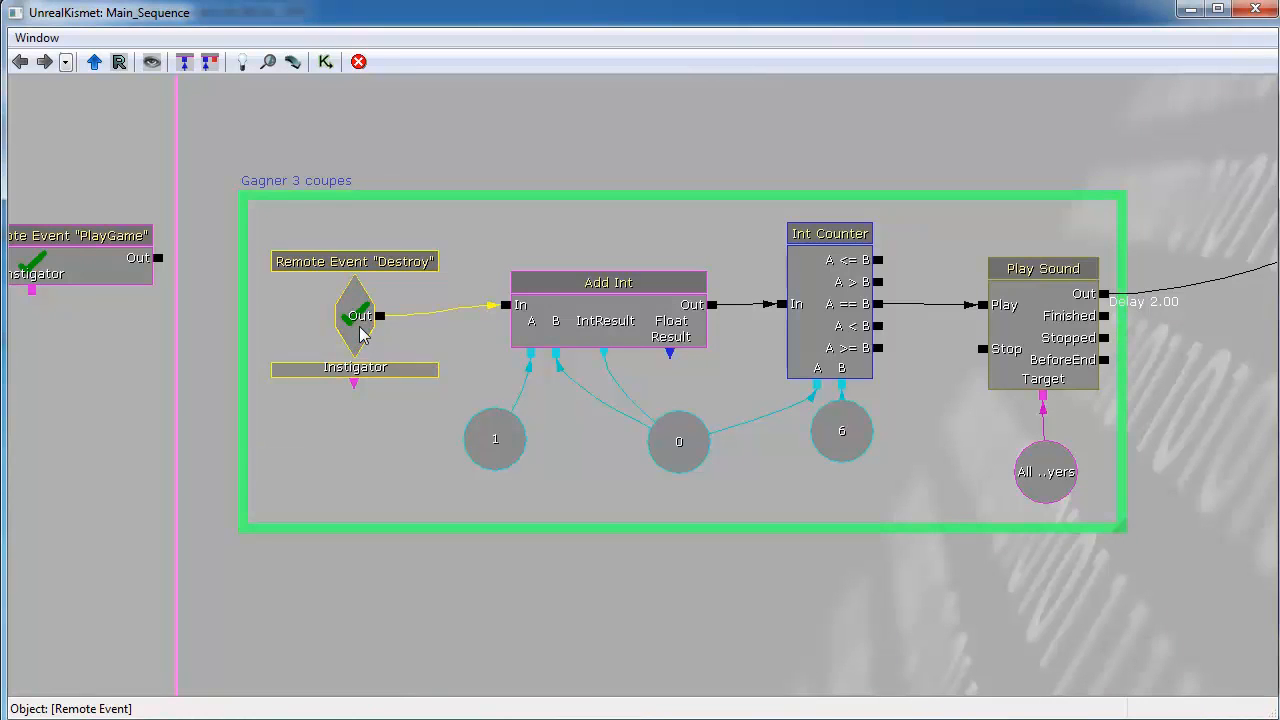
{"action": "left_click_drag", "start_coordinate": [337, 617], "coordinate": [1089, 609]}
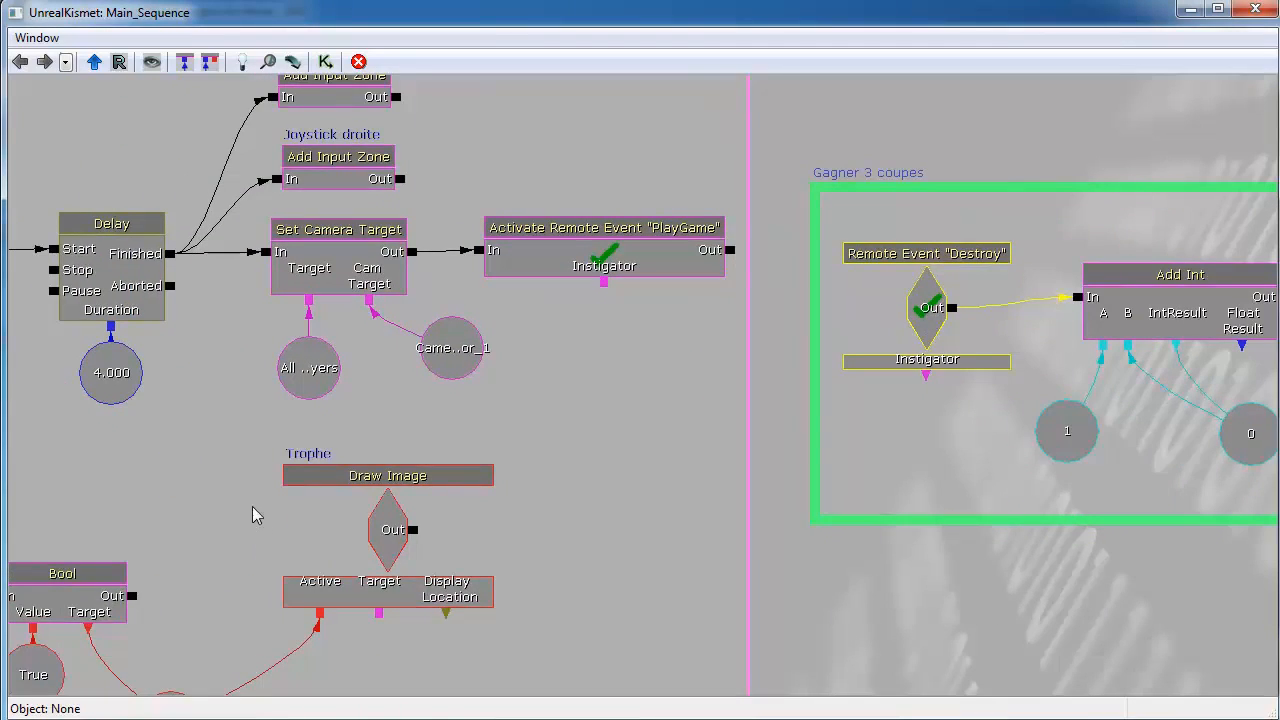
{"action": "left_click_drag", "start_coordinate": [146, 463], "coordinate": [658, 505]}
{"action": "left_click_drag", "start_coordinate": [102, 611], "coordinate": [314, 572]}
{"action": "left_click", "coordinate": [258, 372]}
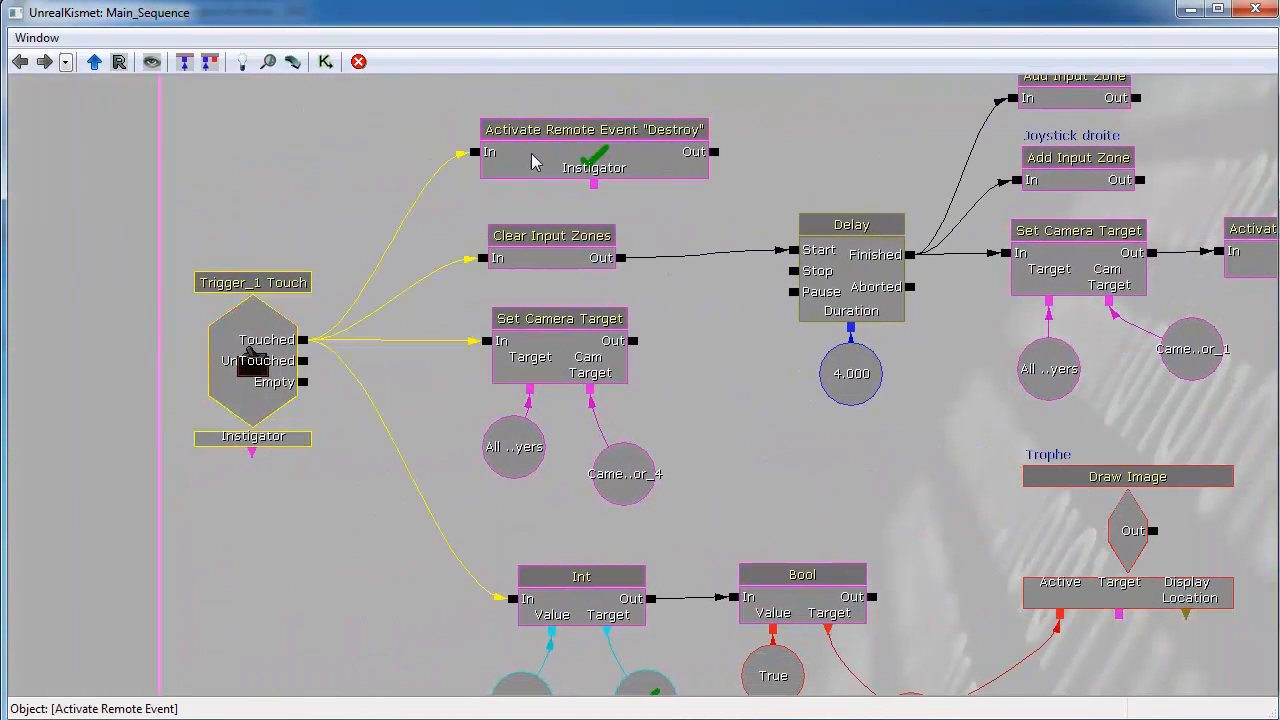
{"action": "left_click", "coordinate": [633, 160]}
{"action": "left_click_drag", "start_coordinate": [928, 445], "coordinate": [202, 449]}
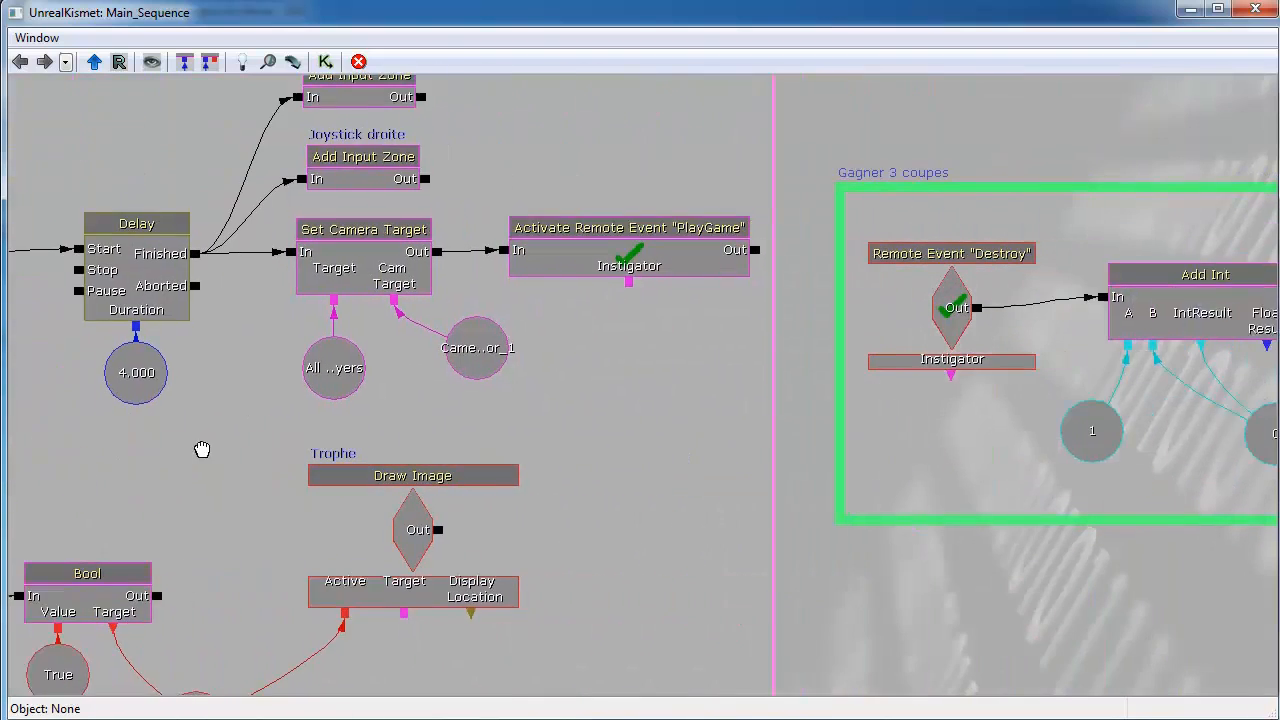
{"action": "left_click_drag", "start_coordinate": [1015, 606], "coordinate": [385, 574]}
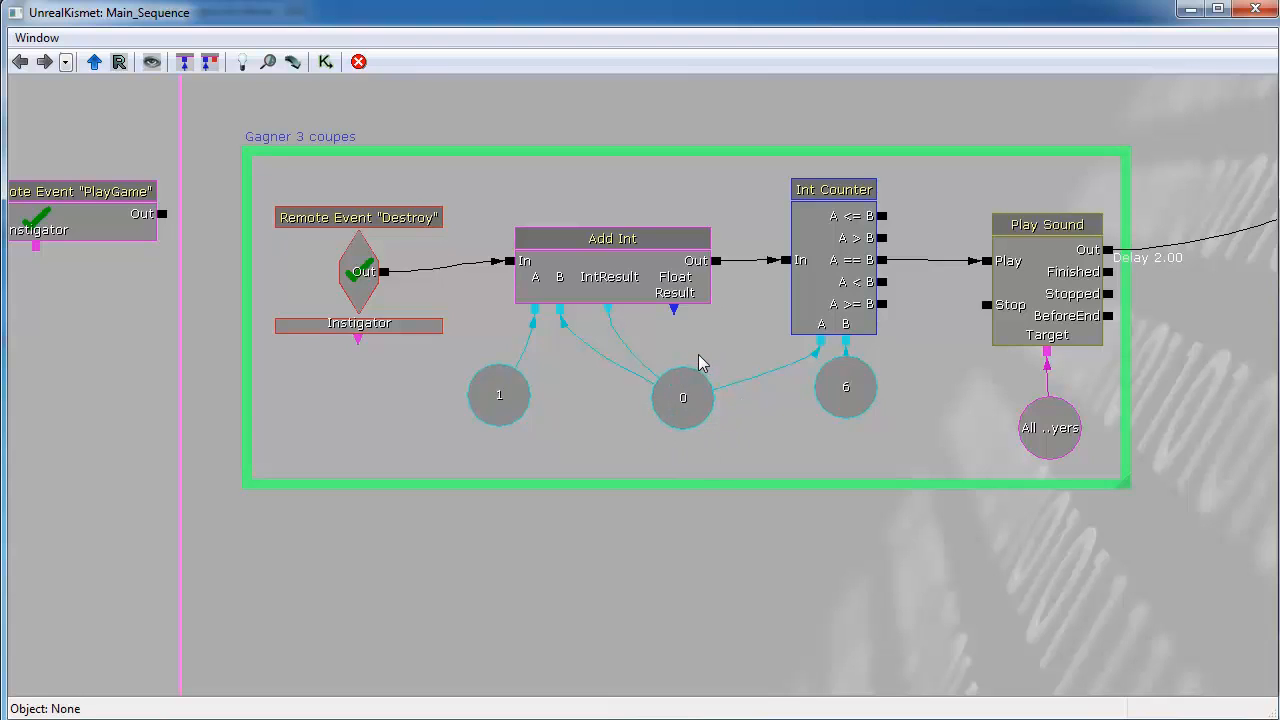
Add a Log action above the Int Counter and connect the Add Int output to its input.
{"action": "left_click_drag", "start_coordinate": [522, 572], "coordinate": [392, 660]}
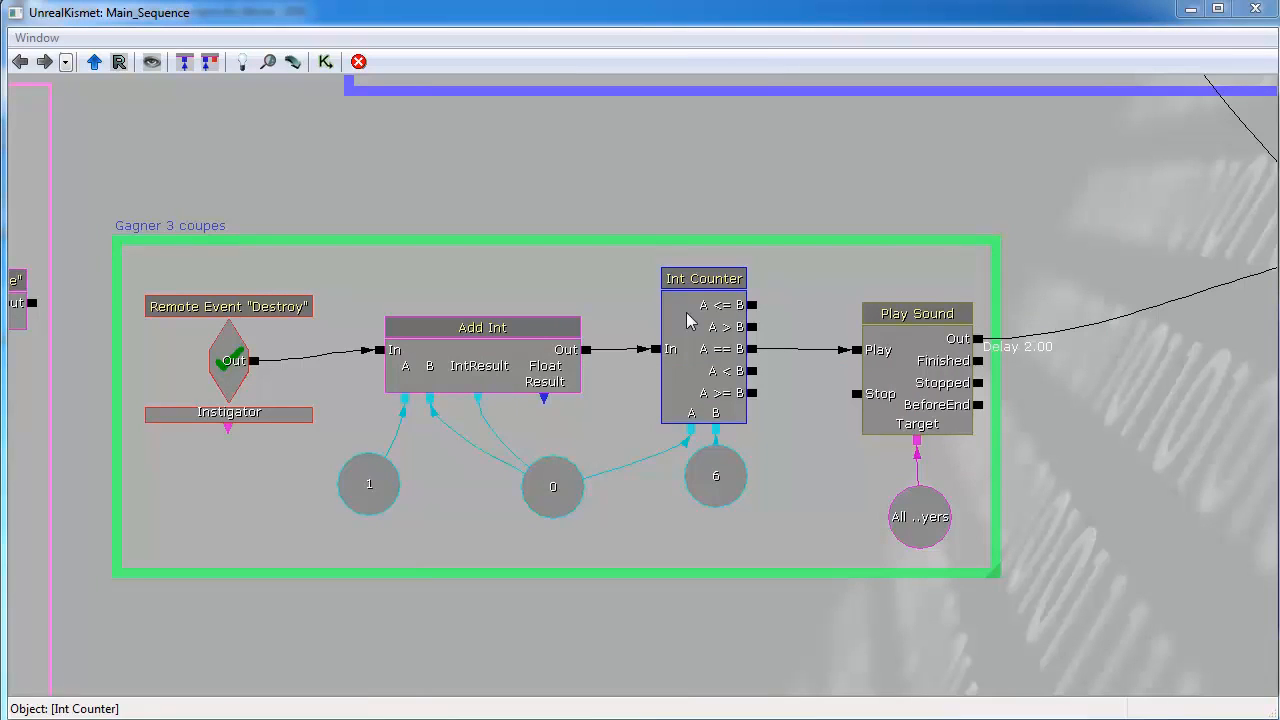
{"action": "right_click", "coordinate": [308, 106]}
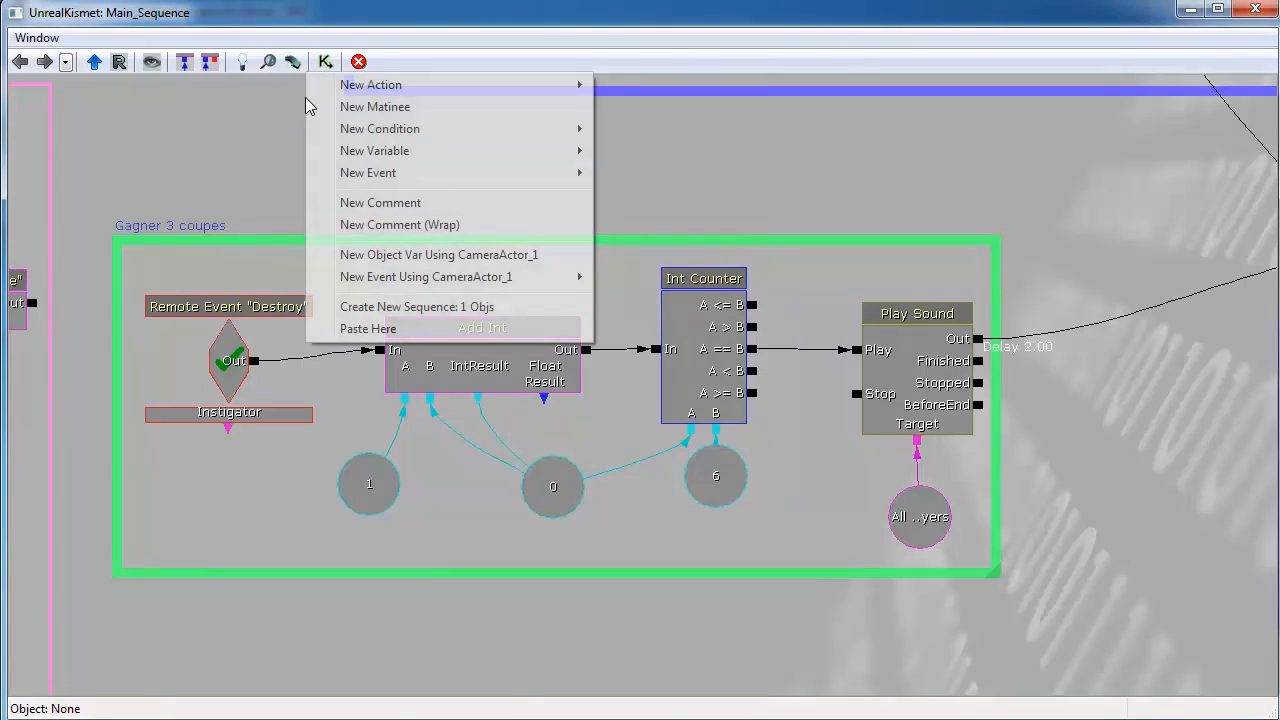
{"action": "mouse_move", "coordinate": [466, 86]}
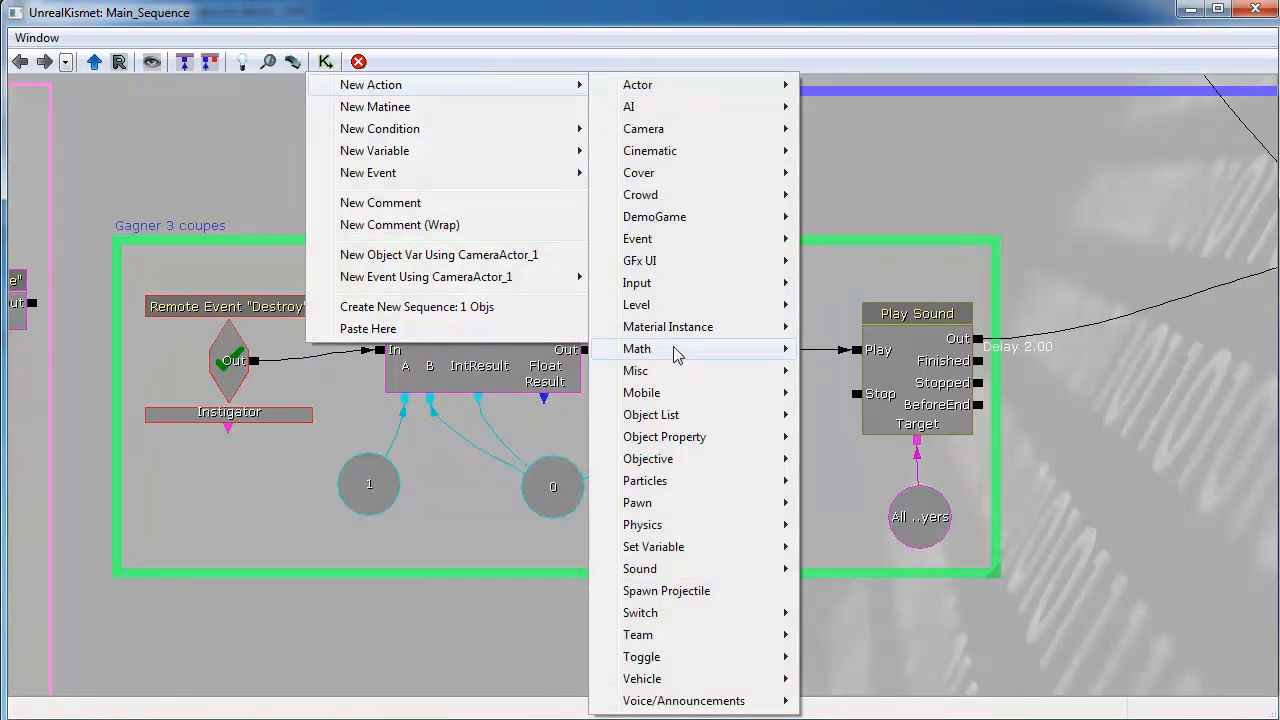
{"action": "mouse_move", "coordinate": [690, 371]}
{"action": "left_click", "coordinate": [873, 598]}
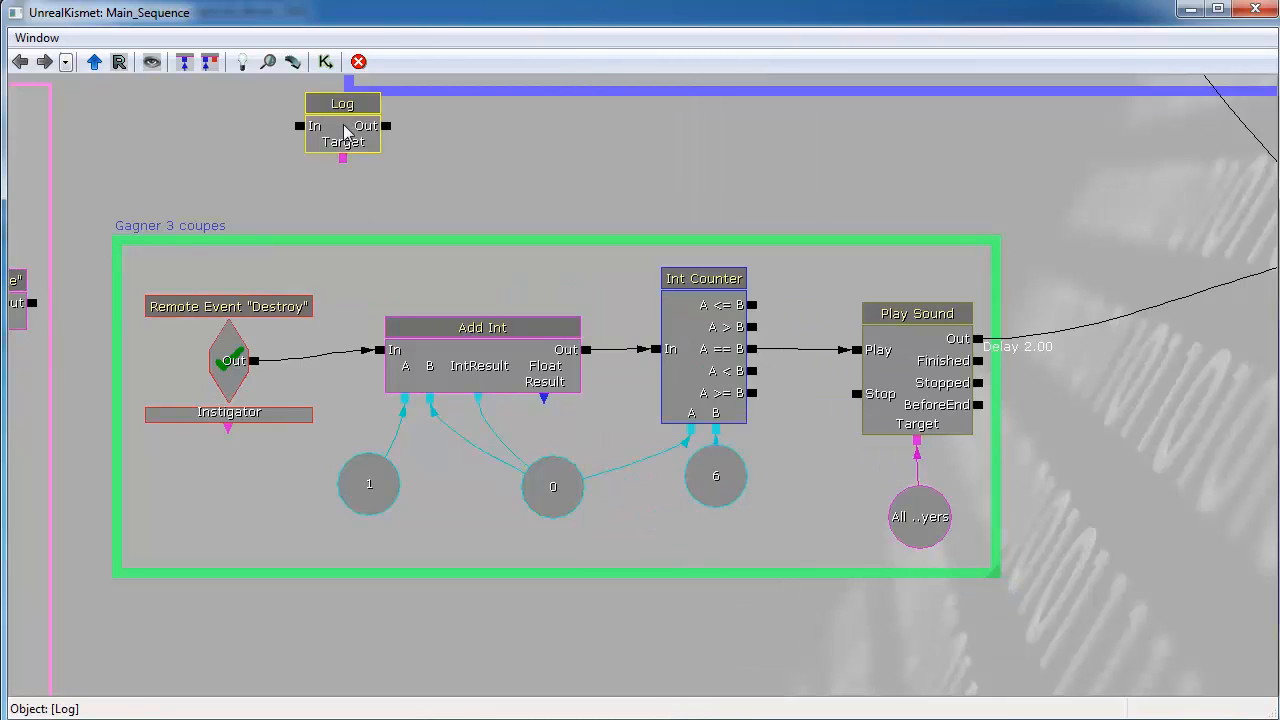
{"action": "left_click_drag", "start_coordinate": [347, 132], "coordinate": [678, 181]}
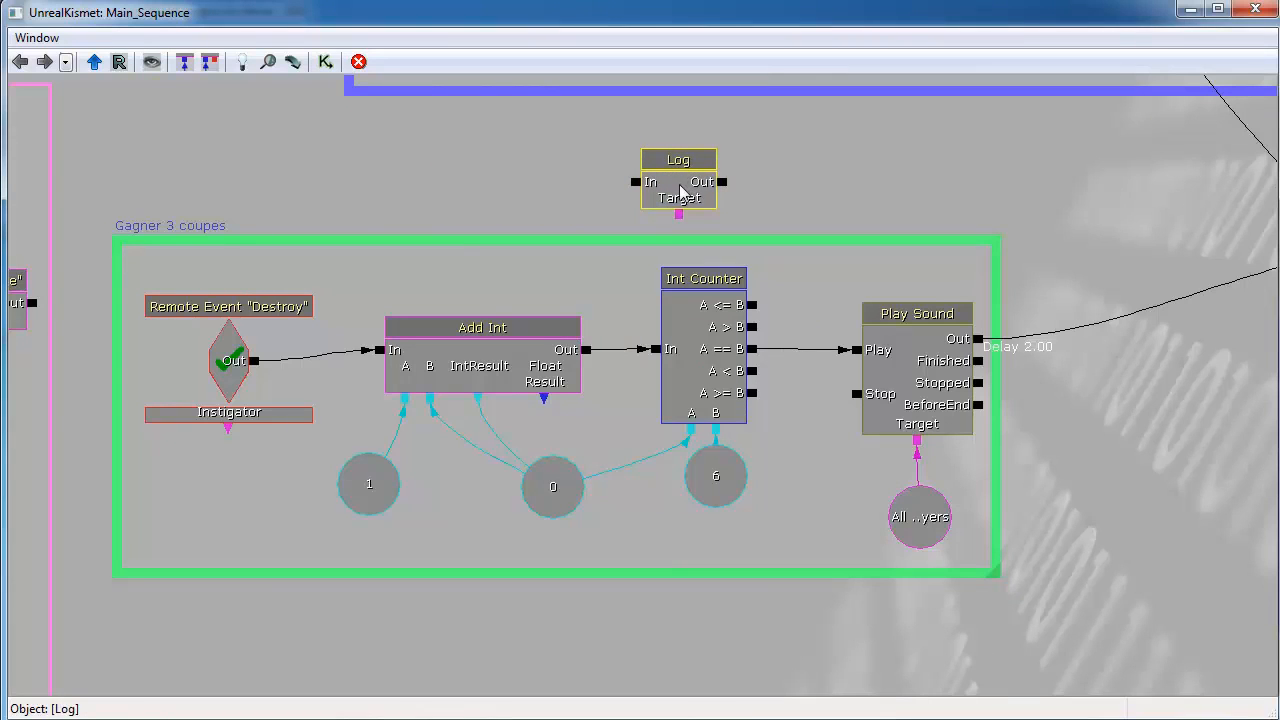
{"action": "left_click_drag", "start_coordinate": [585, 349], "coordinate": [636, 184]}
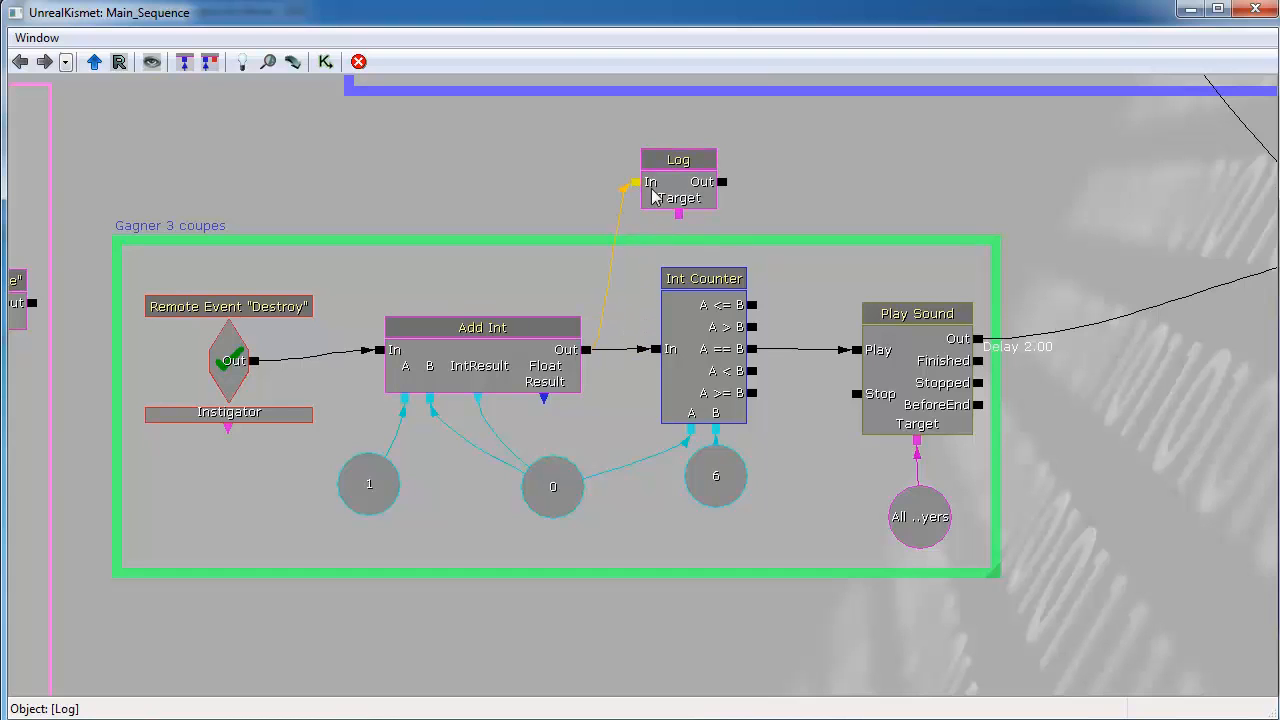
Expose the Int variable on the Log action and link it to Add Int's result variable.
{"action": "right_click", "coordinate": [674, 192]}
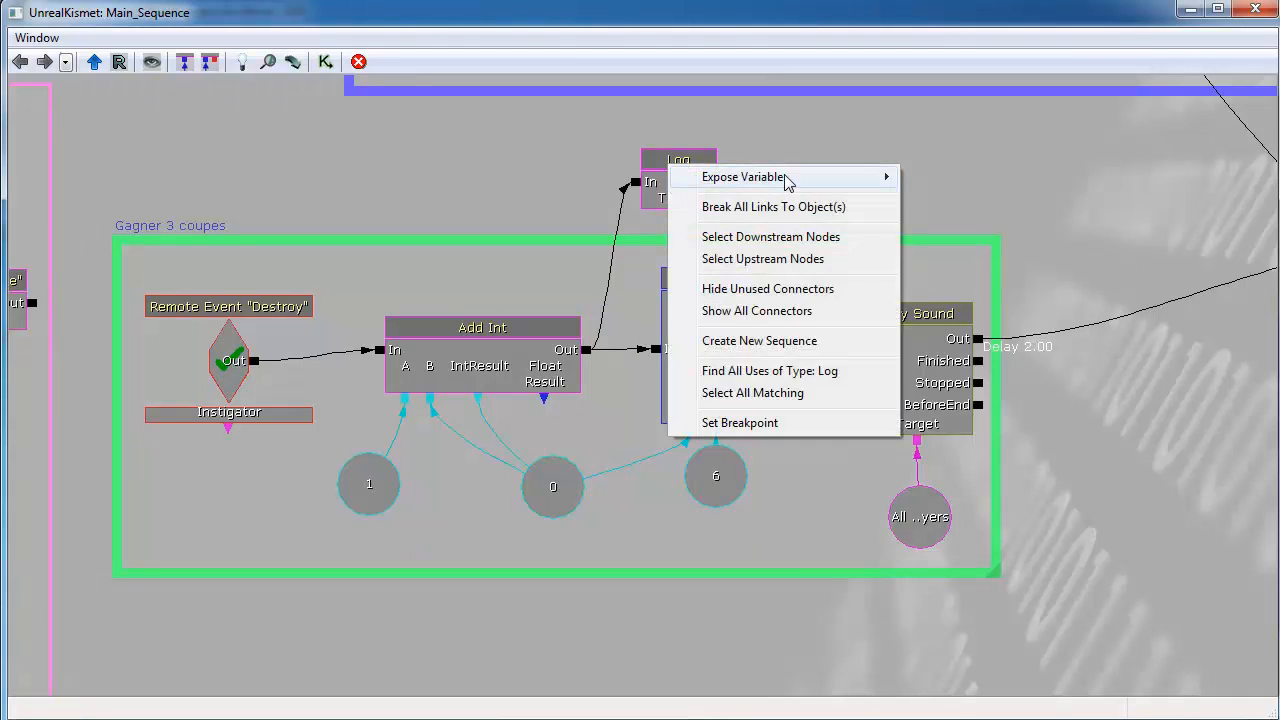
{"action": "mouse_move", "coordinate": [787, 181]}
{"action": "left_click", "coordinate": [960, 352]}
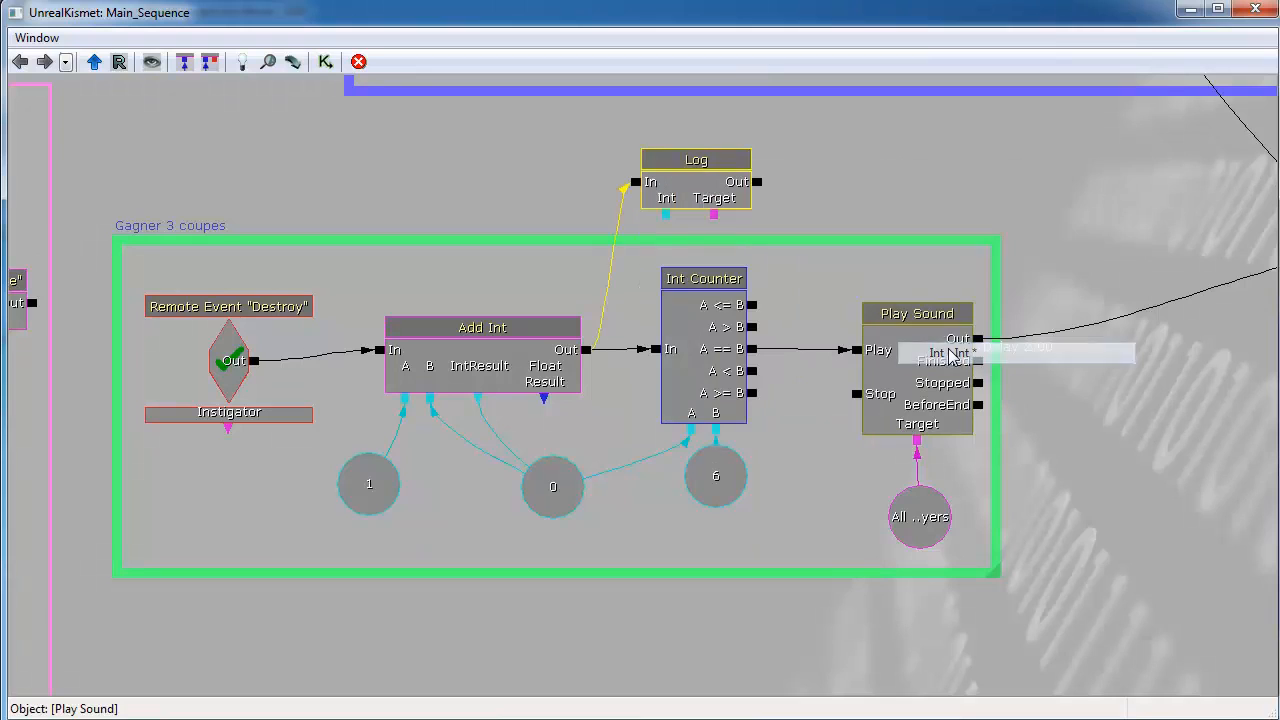
{"action": "left_click_drag", "start_coordinate": [665, 214], "coordinate": [557, 500]}
{"action": "left_click", "coordinate": [678, 199]}
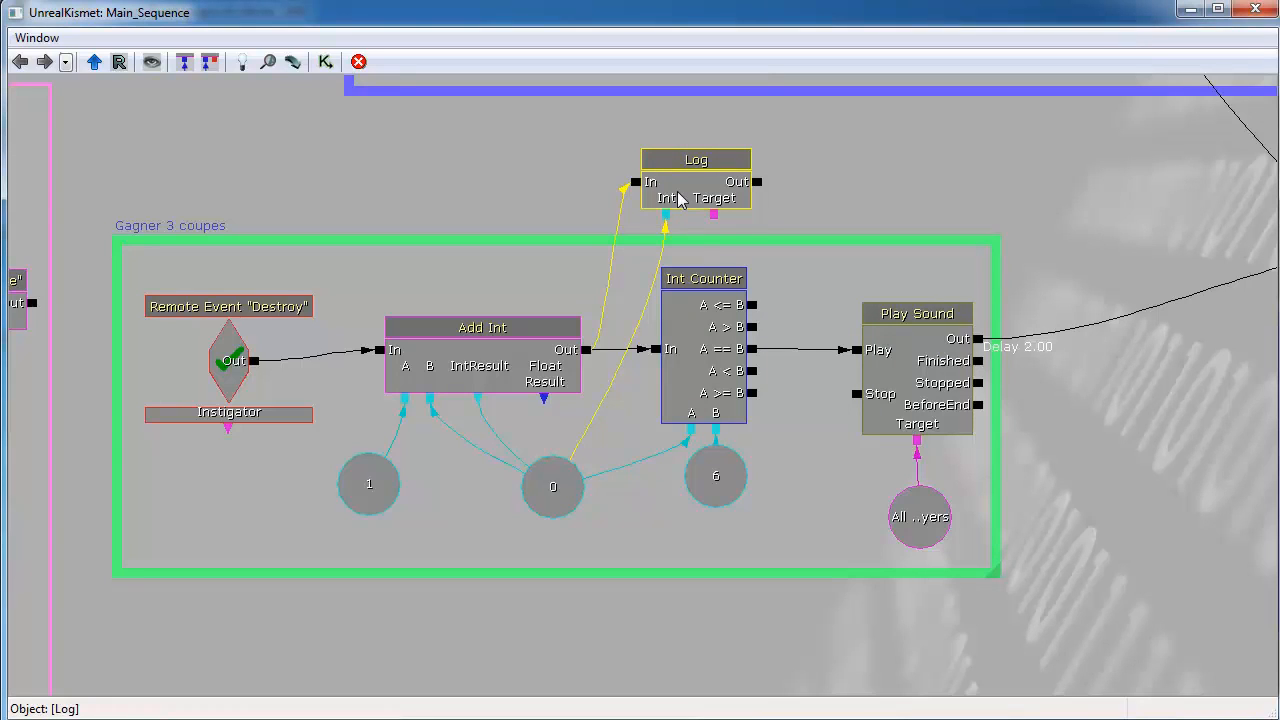
{"action": "left_click", "coordinate": [596, 500]}
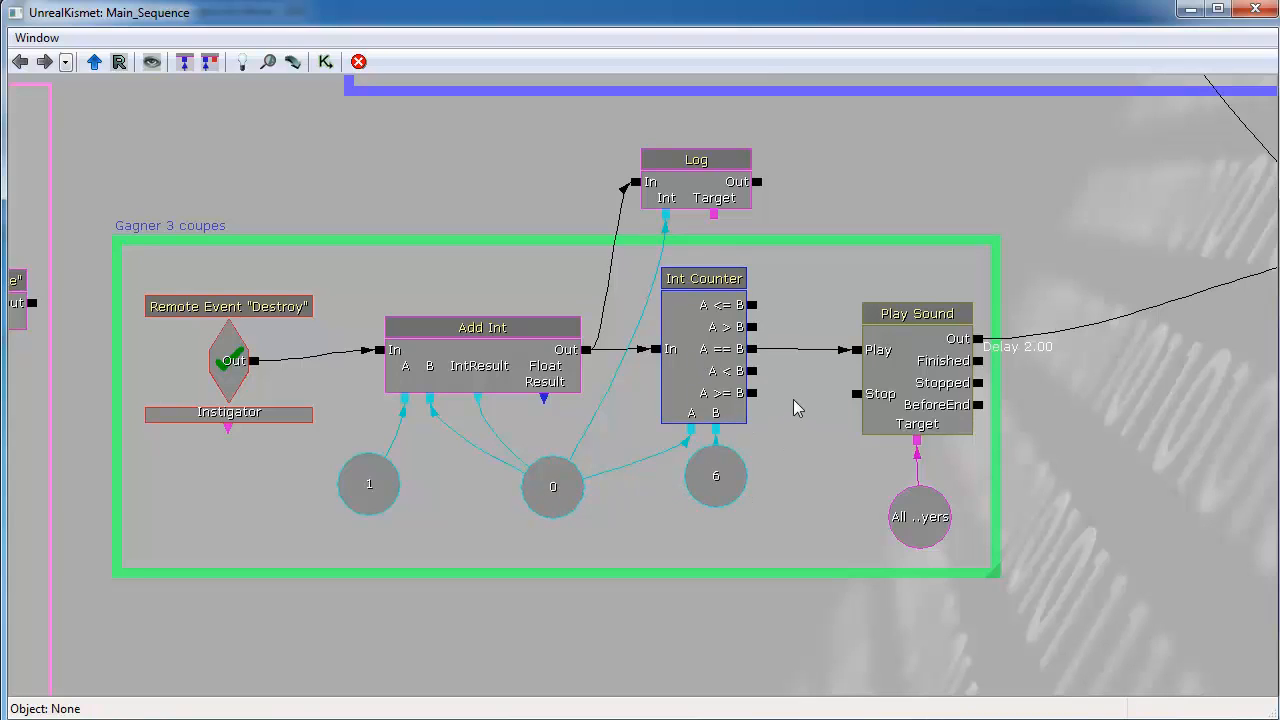
Examine the Play Sound action's properties after the Int Counter and locate its body explosion sound cue in the Content Browser.
{"action": "left_click", "coordinate": [912, 370]}
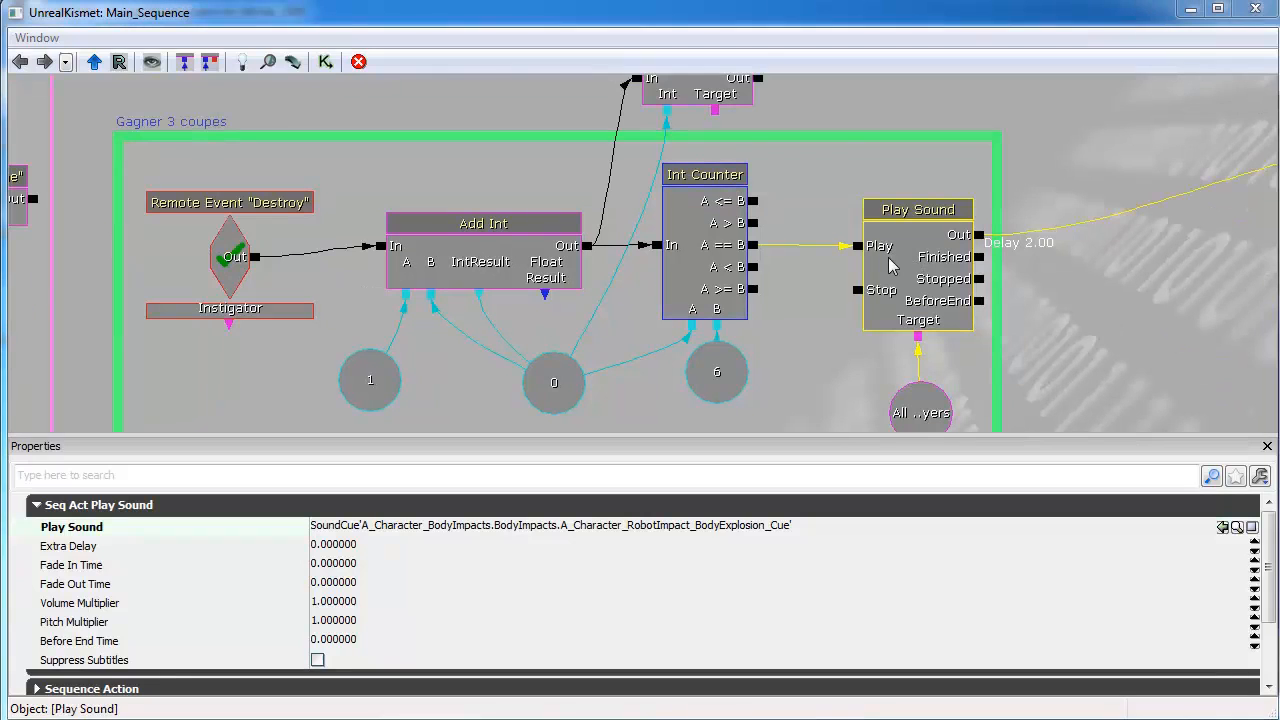
{"action": "left_click", "coordinate": [892, 257]}
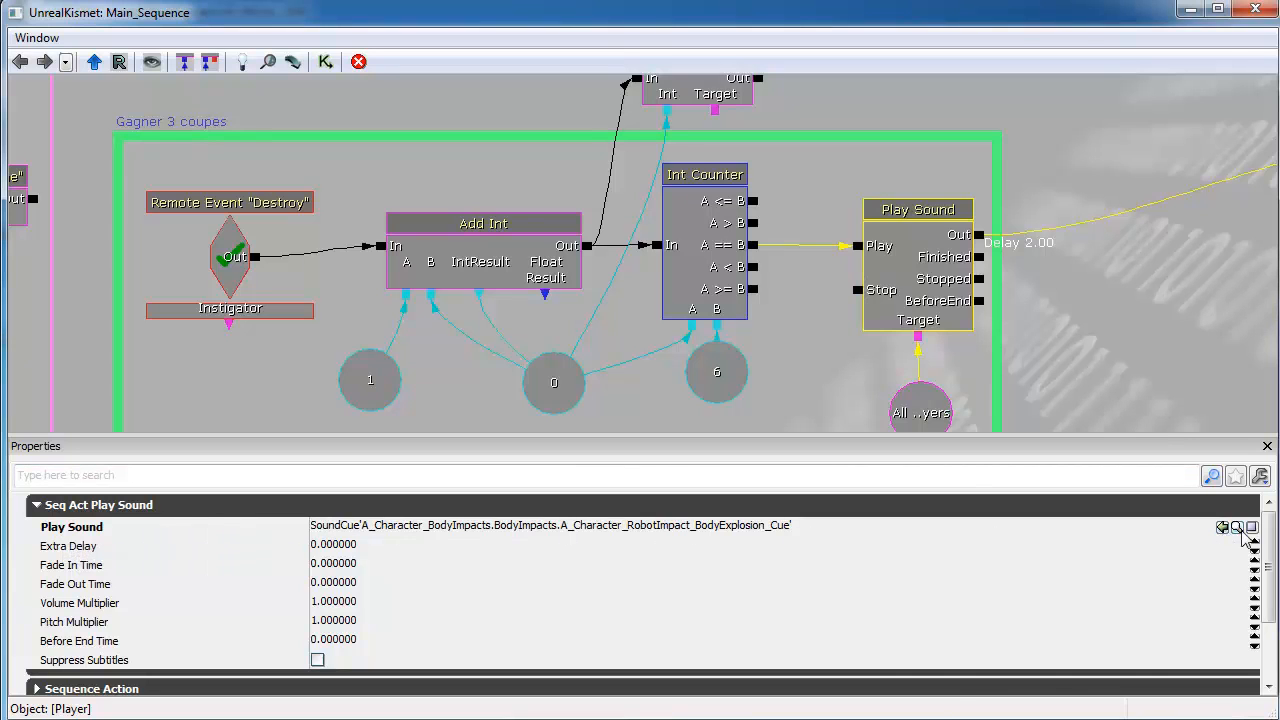
{"action": "left_click", "coordinate": [1238, 528]}
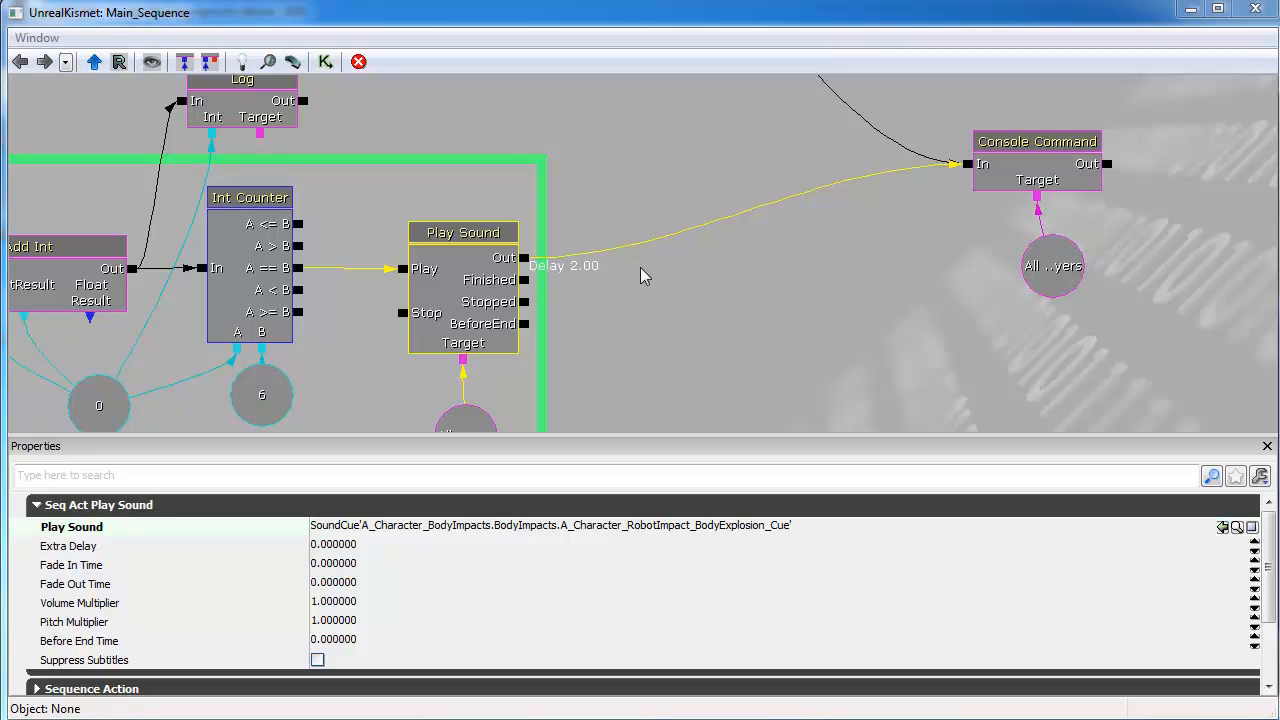
Set the activate delay on Play Sound's Out connector to 2.
{"action": "right_click", "coordinate": [525, 265]}
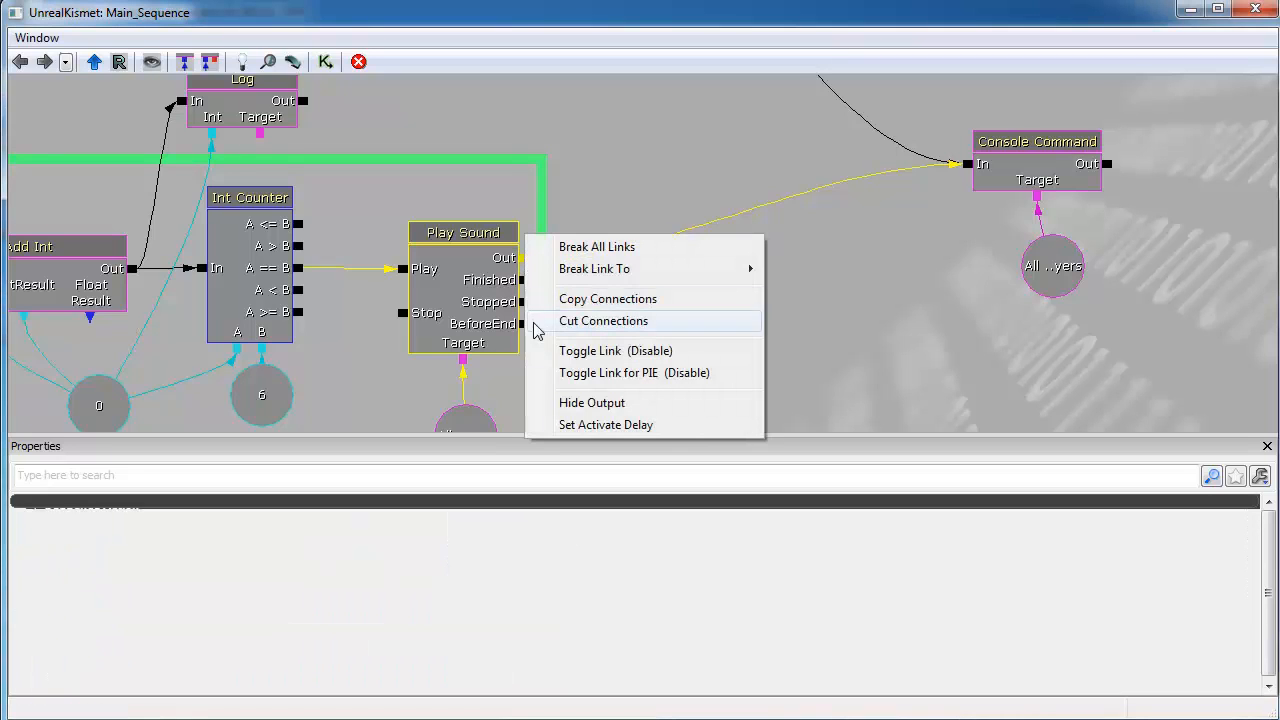
{"action": "left_click", "coordinate": [654, 425]}
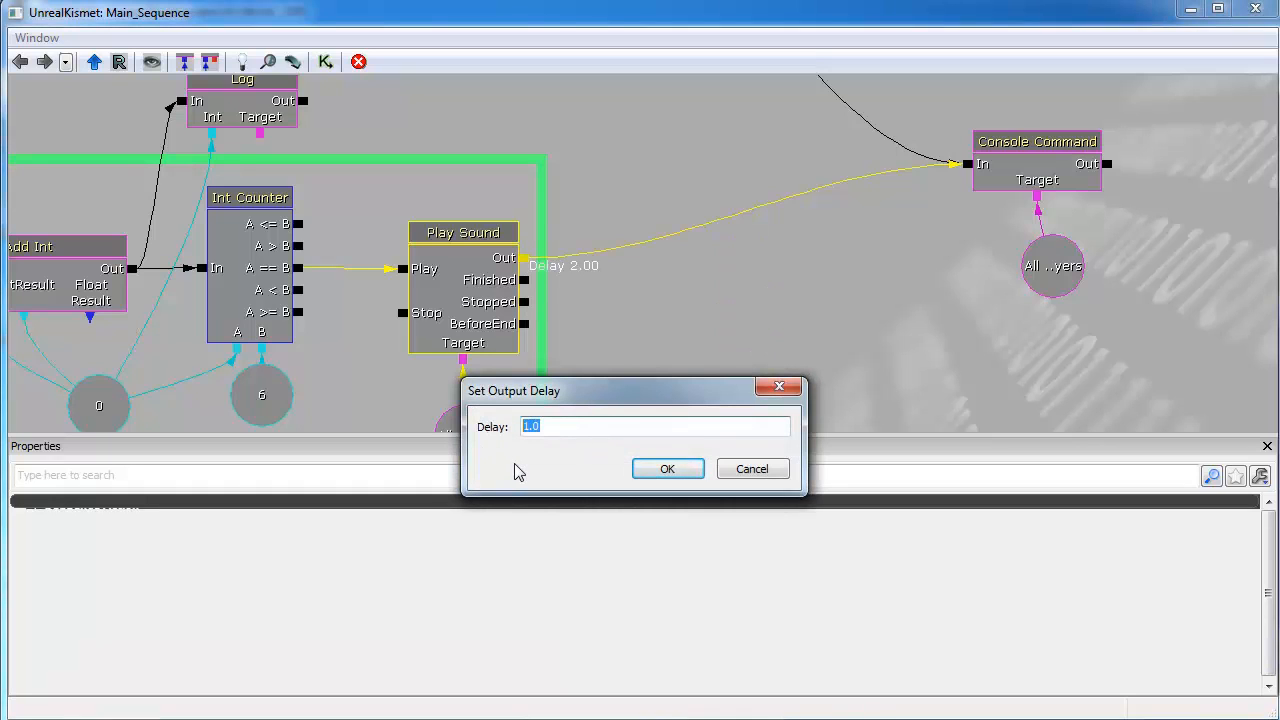
{"action": "type", "text": "2"}
{"action": "key", "text": "Return"}
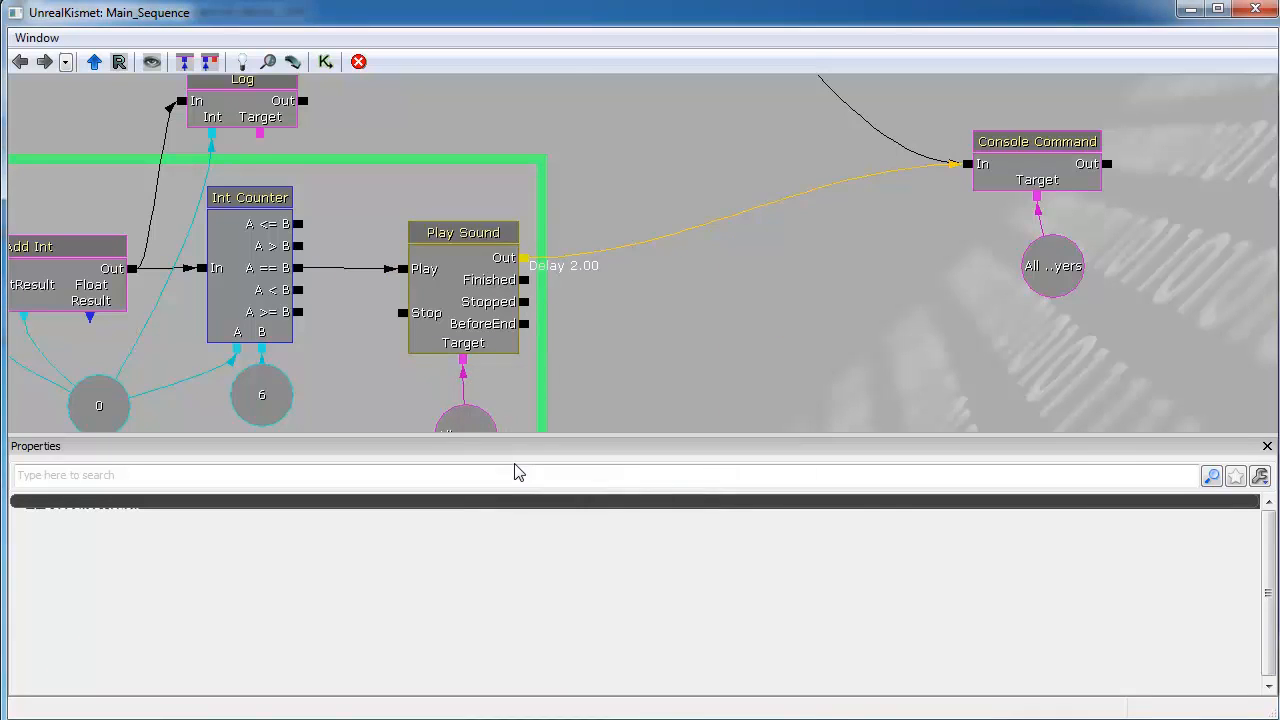
Examine the Console Command action's exit command and the player variable linked to its target.
{"action": "left_click_drag", "start_coordinate": [641, 298], "coordinate": [465, 380]}
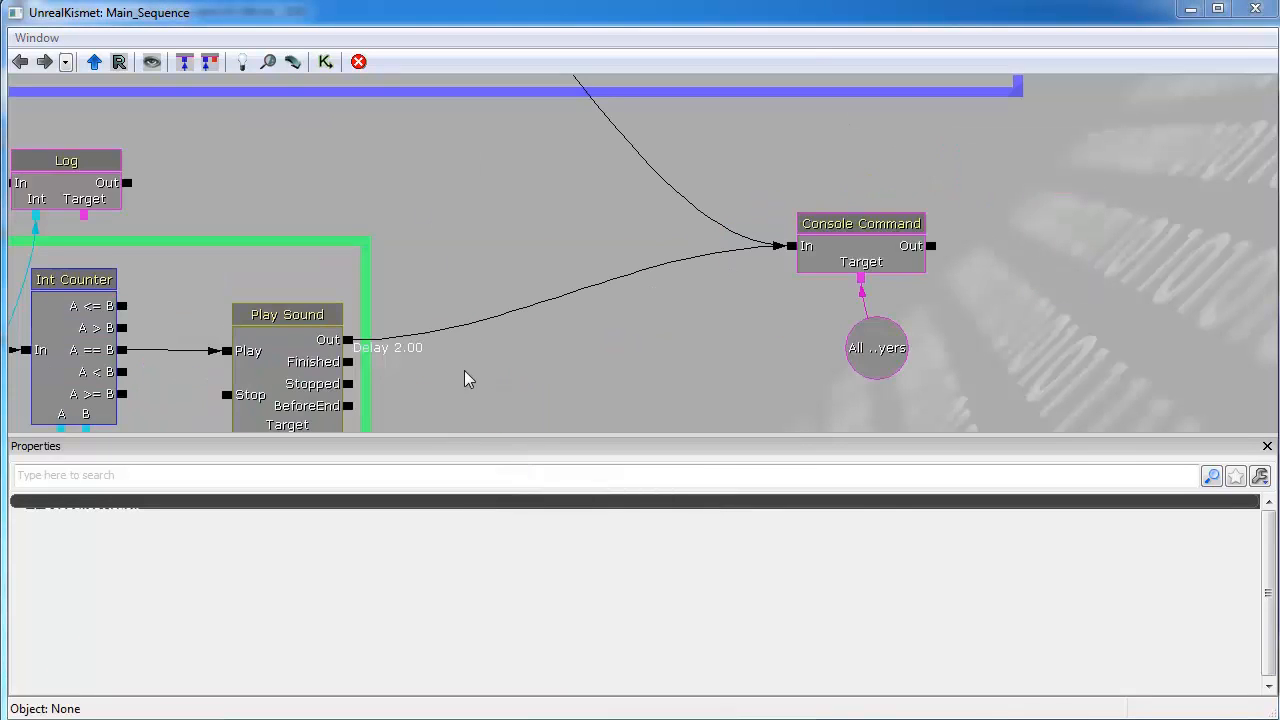
{"action": "left_click", "coordinate": [862, 251]}
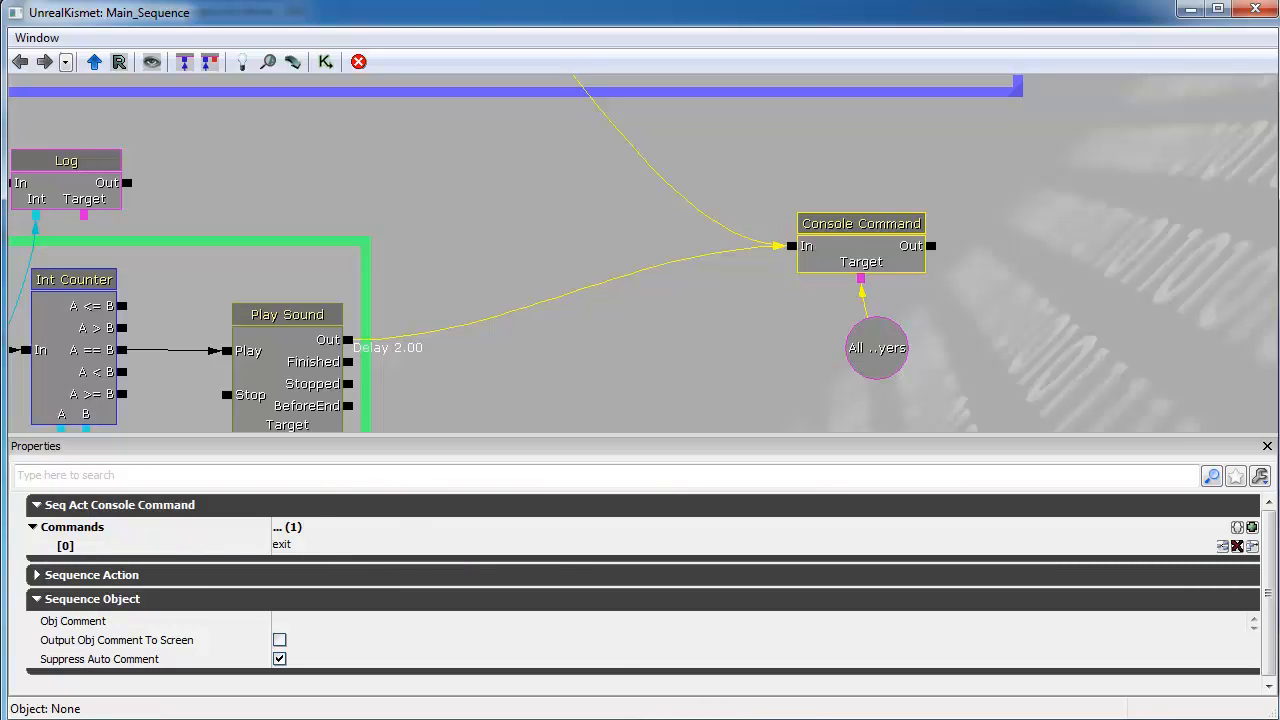
{"action": "left_click", "coordinate": [876, 352]}
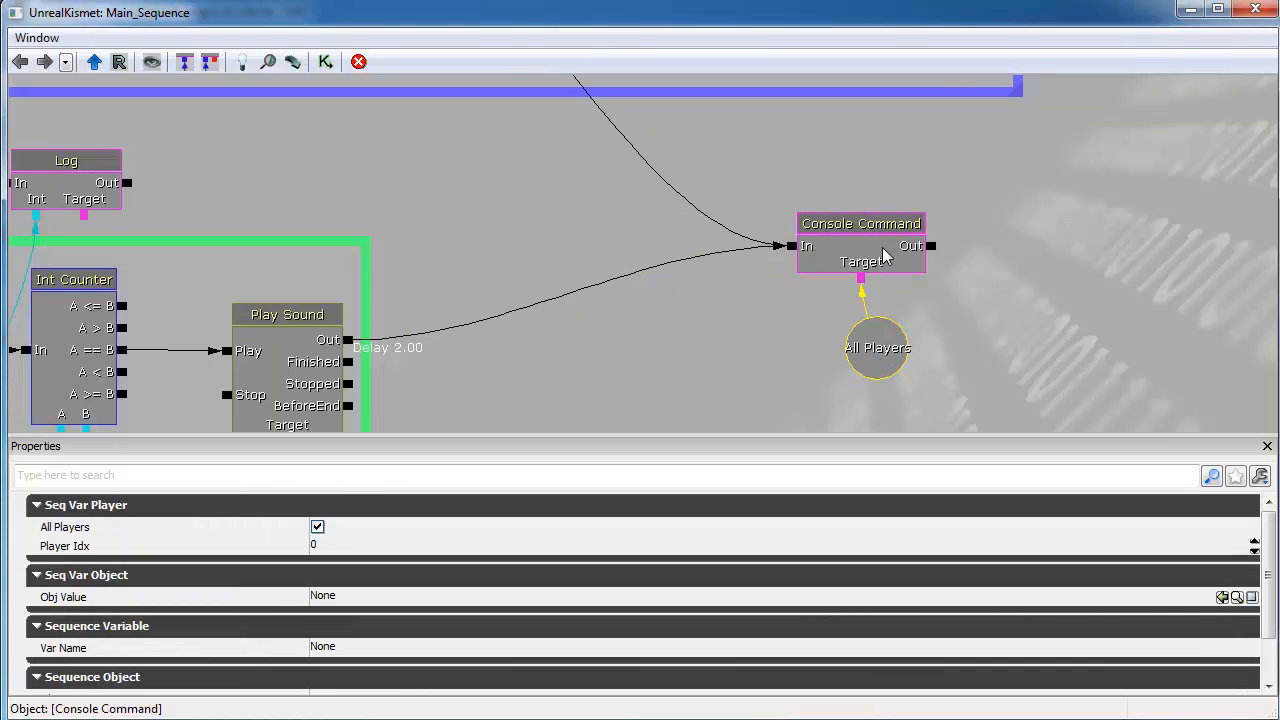
{"action": "left_click", "coordinate": [880, 354]}
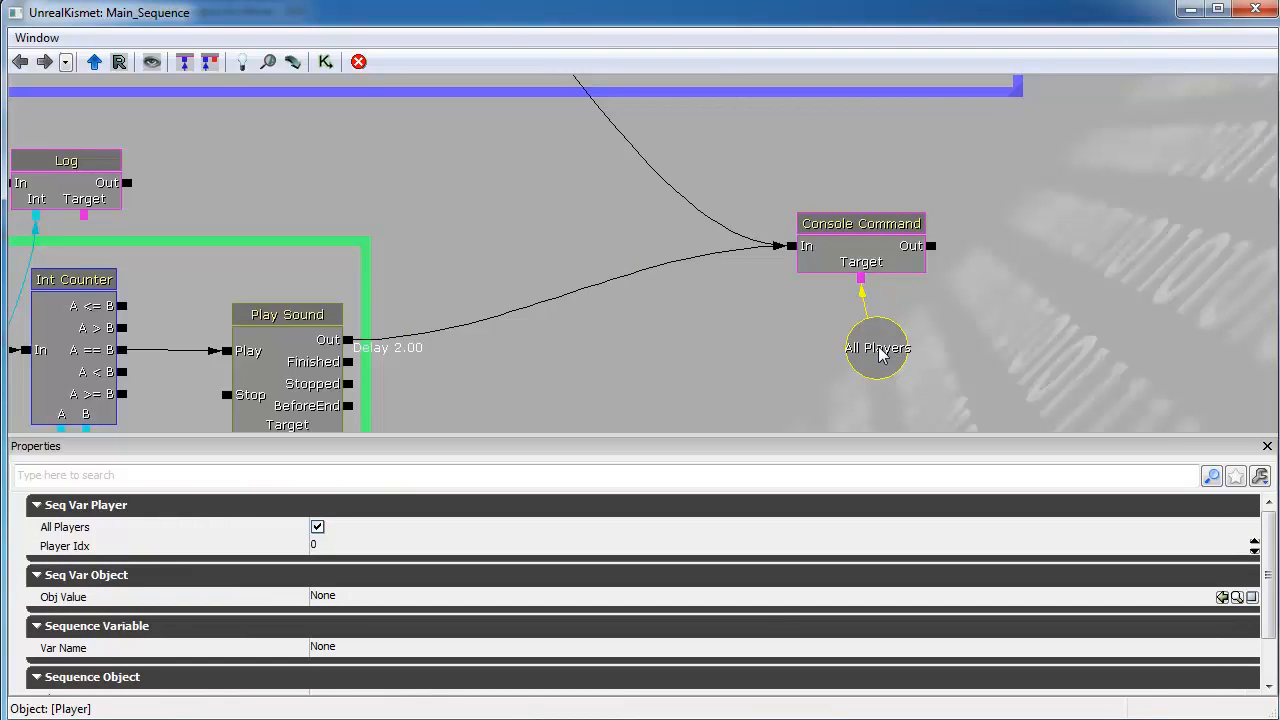
{"action": "left_click", "coordinate": [862, 256]}
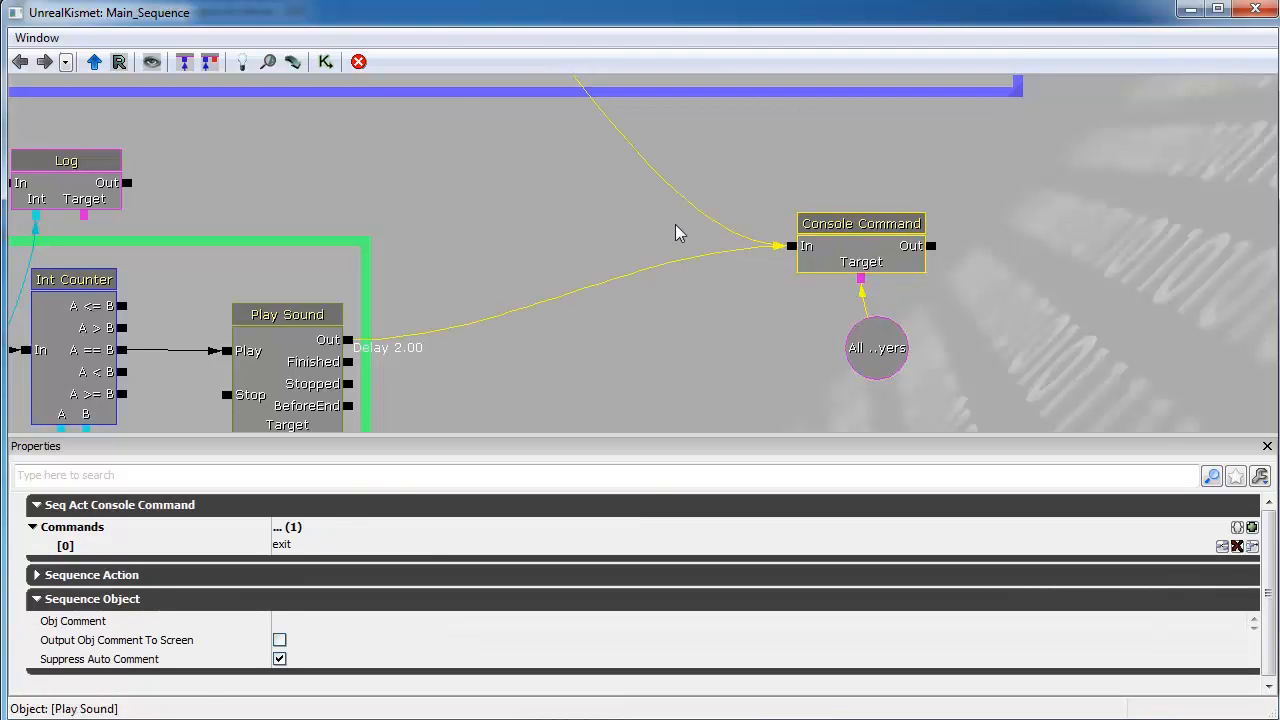
Locate the Console Command action among the Misc actions that can be added to the sequence.
{"action": "right_click", "coordinate": [460, 104]}
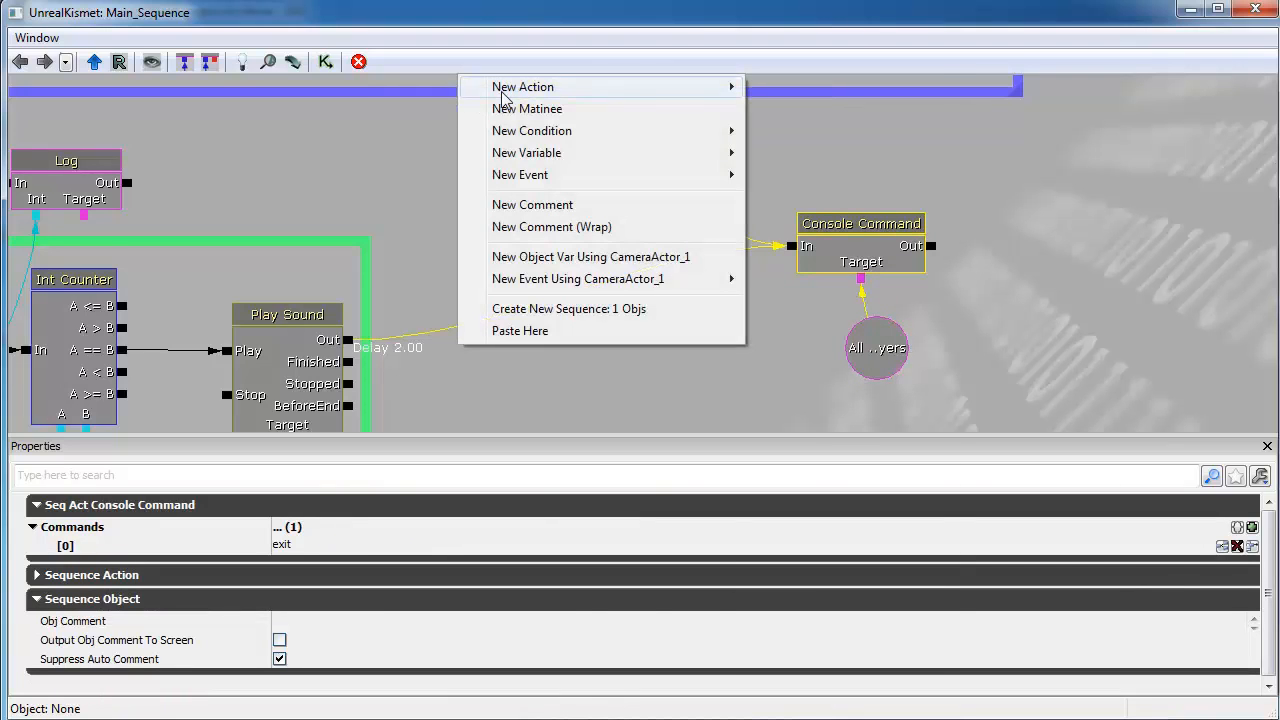
{"action": "mouse_move", "coordinate": [505, 96]}
{"action": "mouse_move", "coordinate": [834, 376]}
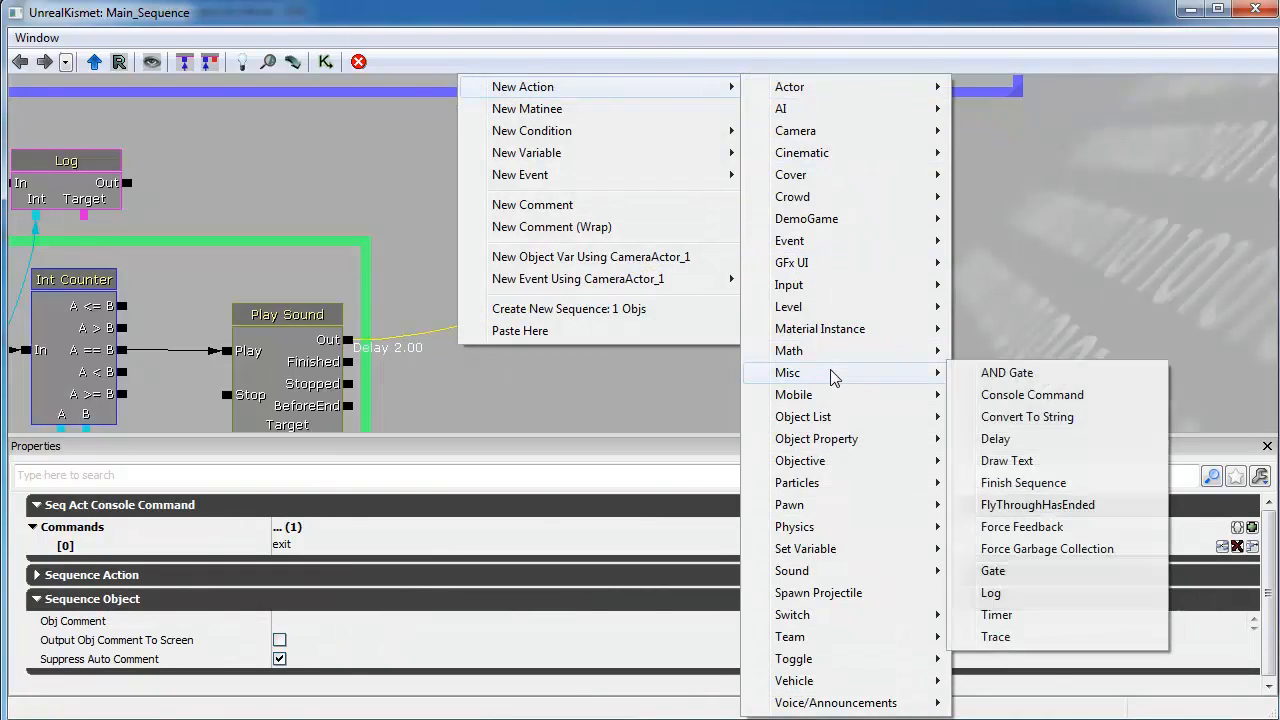
{"action": "left_click", "coordinate": [1108, 396]}
Review the Gagner 3 coupes and Animation lampe morte logic up to their shared Console Command.
{"action": "left_click_drag", "start_coordinate": [972, 235], "coordinate": [1043, 306]}
{"action": "left_click_drag", "start_coordinate": [451, 257], "coordinate": [673, 184]}
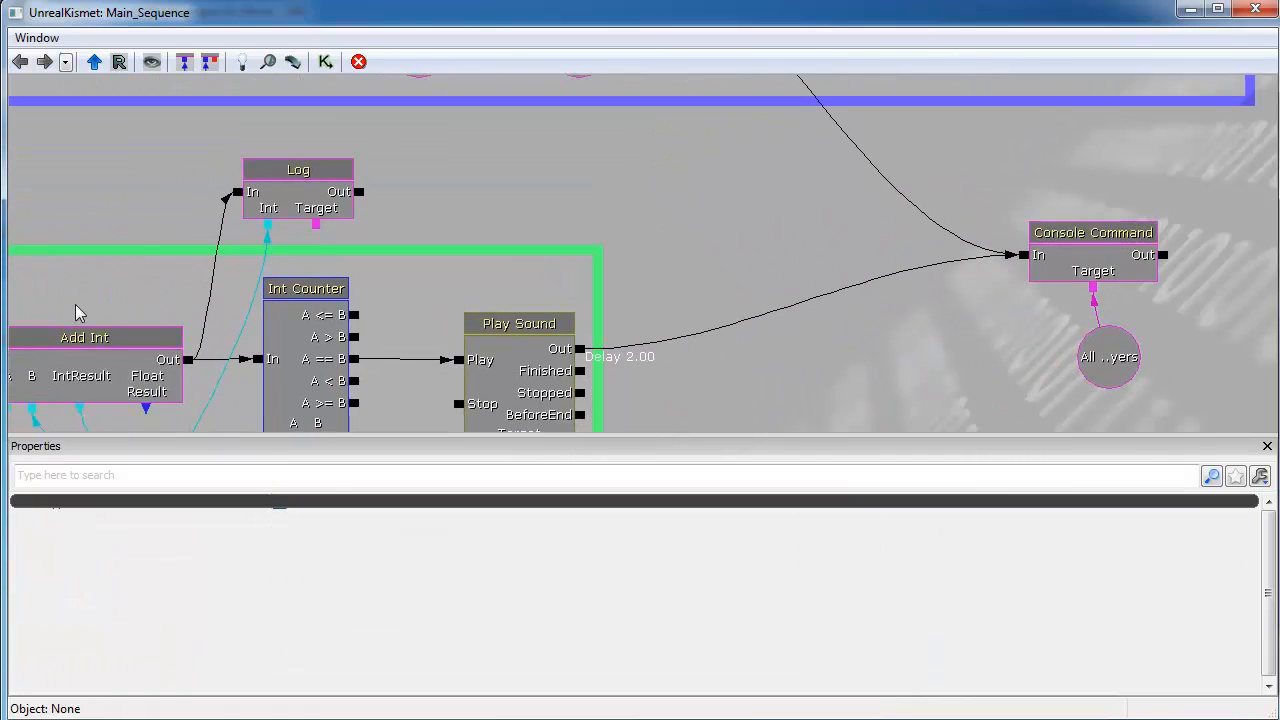
{"action": "left_click_drag", "start_coordinate": [80, 314], "coordinate": [548, 182]}
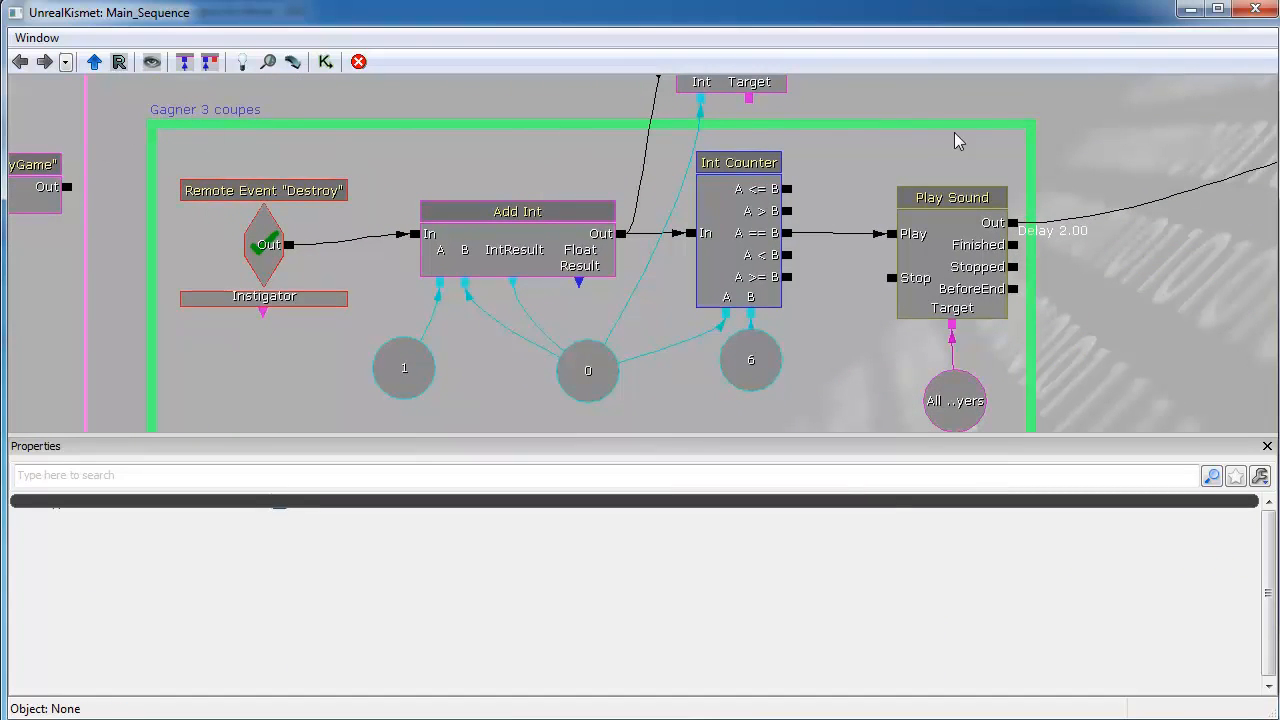
{"action": "left_click_drag", "start_coordinate": [1162, 120], "coordinate": [790, 496]}
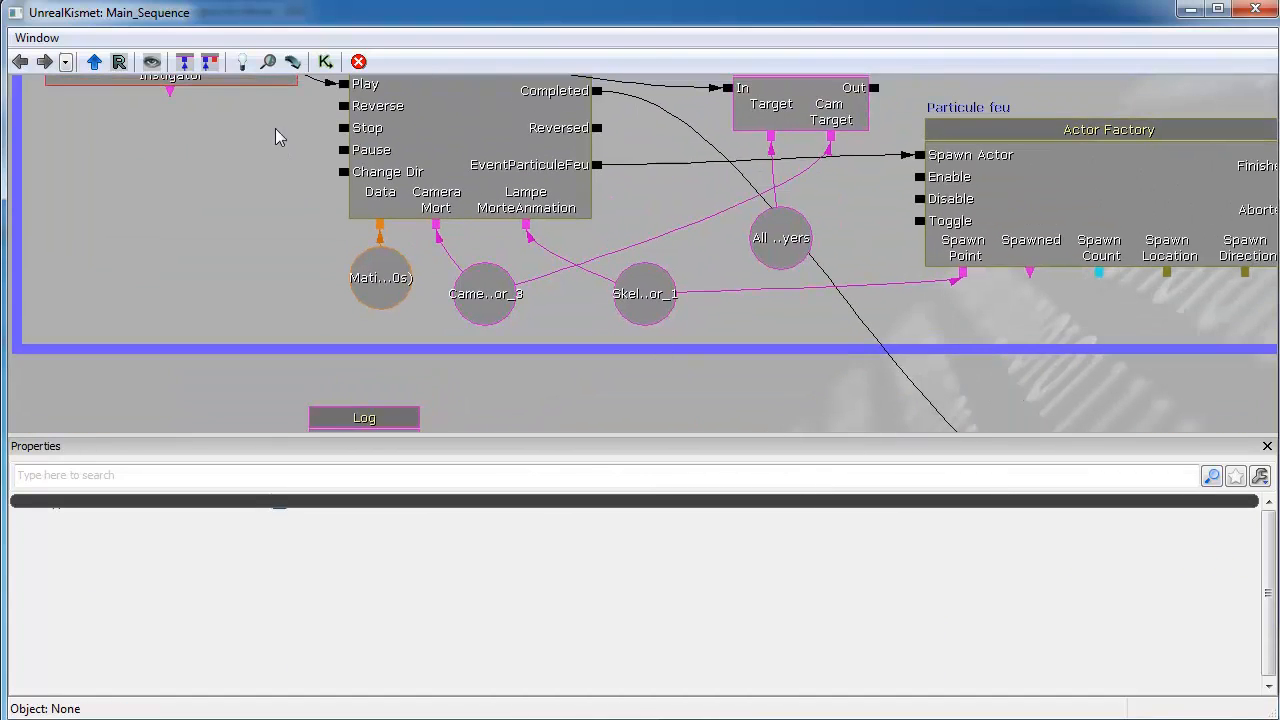
{"action": "left_click_drag", "start_coordinate": [189, 189], "coordinate": [226, 309]}
{"action": "left_click", "coordinate": [575, 122]}
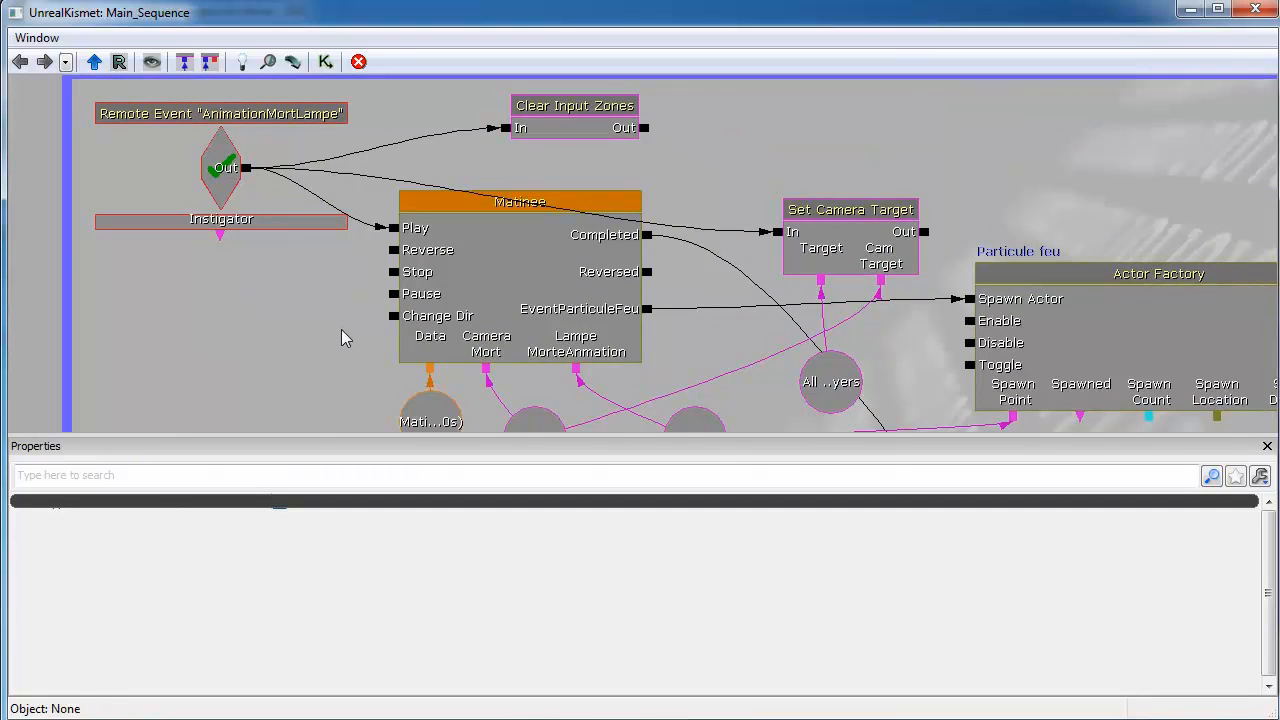
{"action": "left_click_drag", "start_coordinate": [289, 337], "coordinate": [257, 229]}
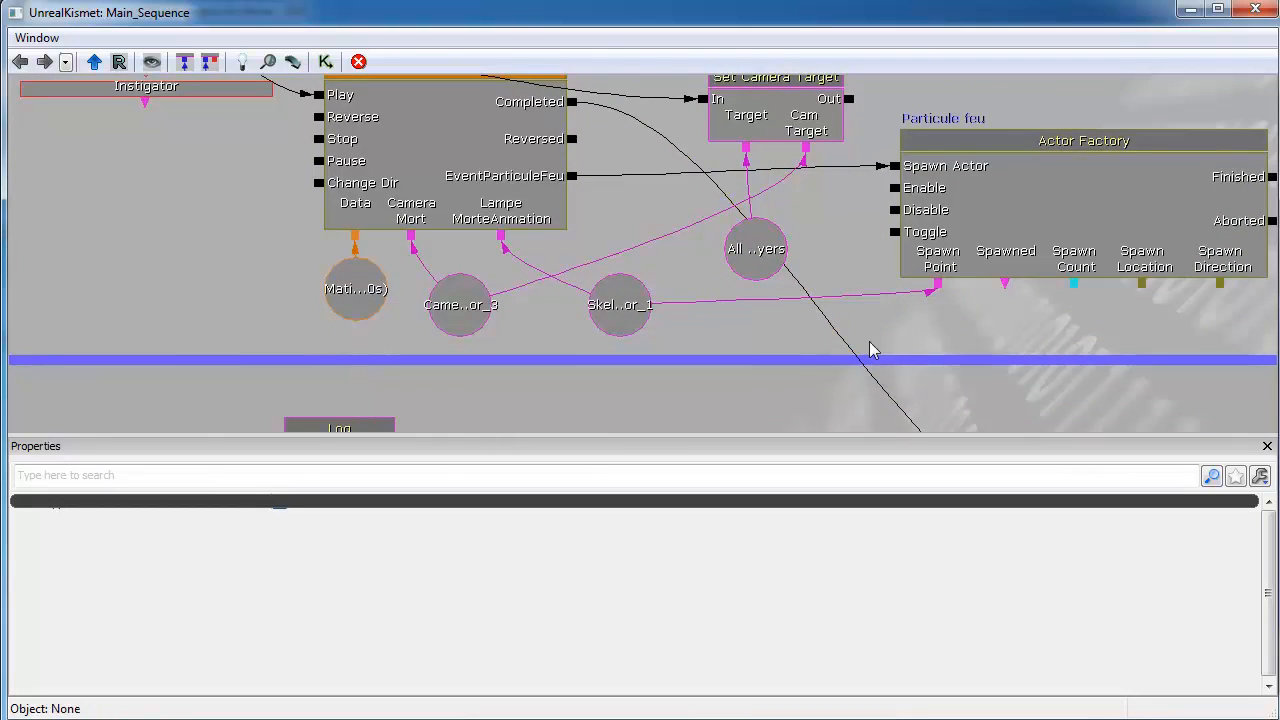
{"action": "left_click_drag", "start_coordinate": [1006, 420], "coordinate": [814, 163]}
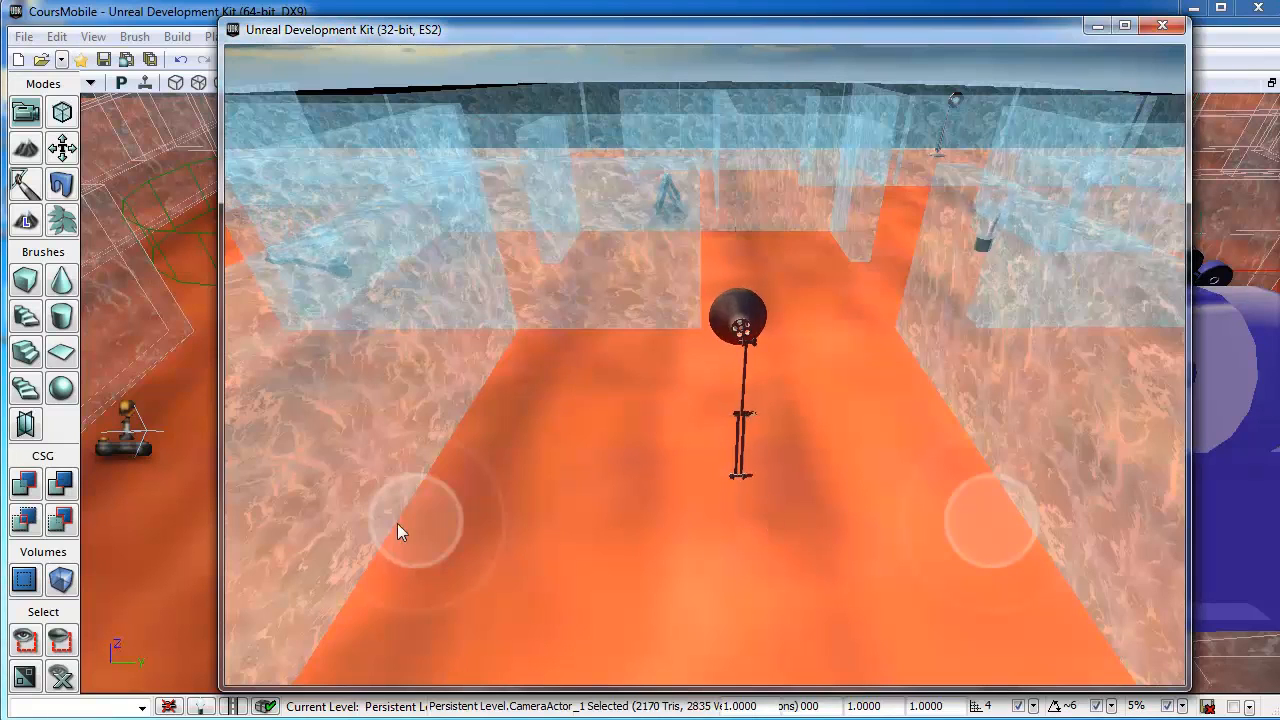
Test the lamp's movement and laser firing with both joysticks in the mobile preview, and close the preview.
{"action": "left_click_drag", "start_coordinate": [400, 523], "coordinate": [420, 465]}
{"action": "left_click_drag", "start_coordinate": [967, 483], "coordinate": [1060, 530]}
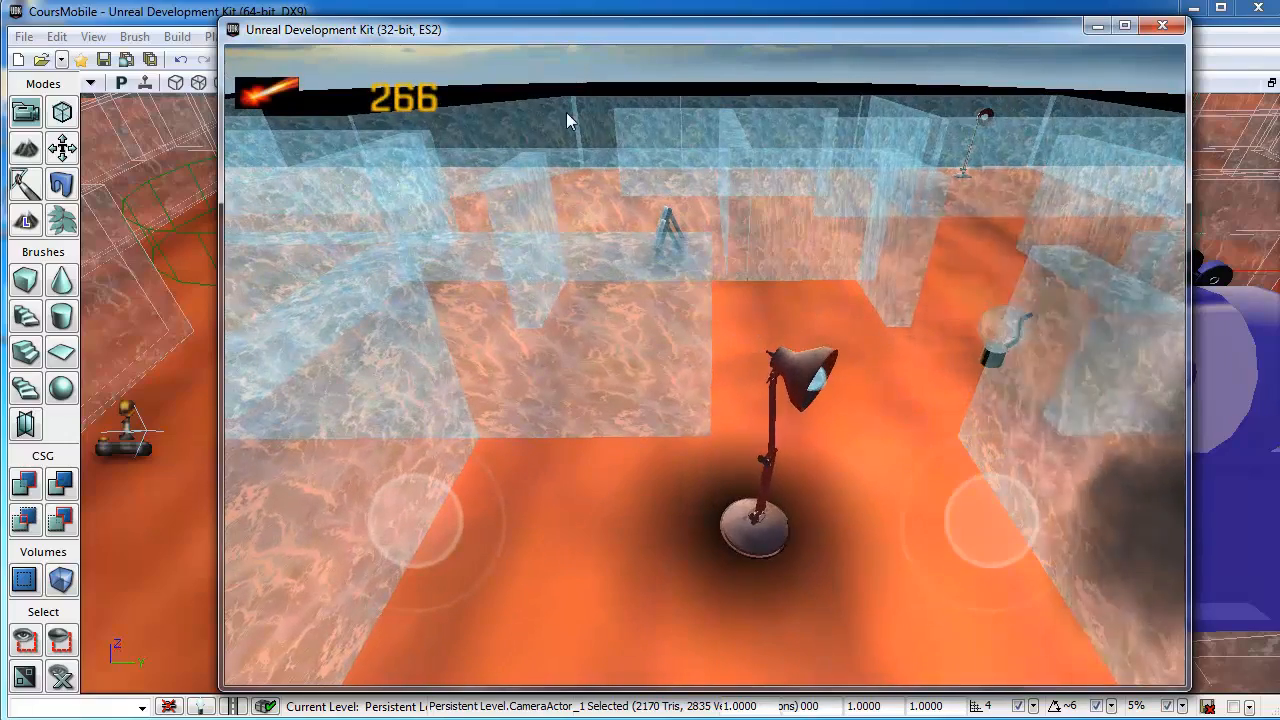
{"action": "left_click", "coordinate": [1162, 25]}
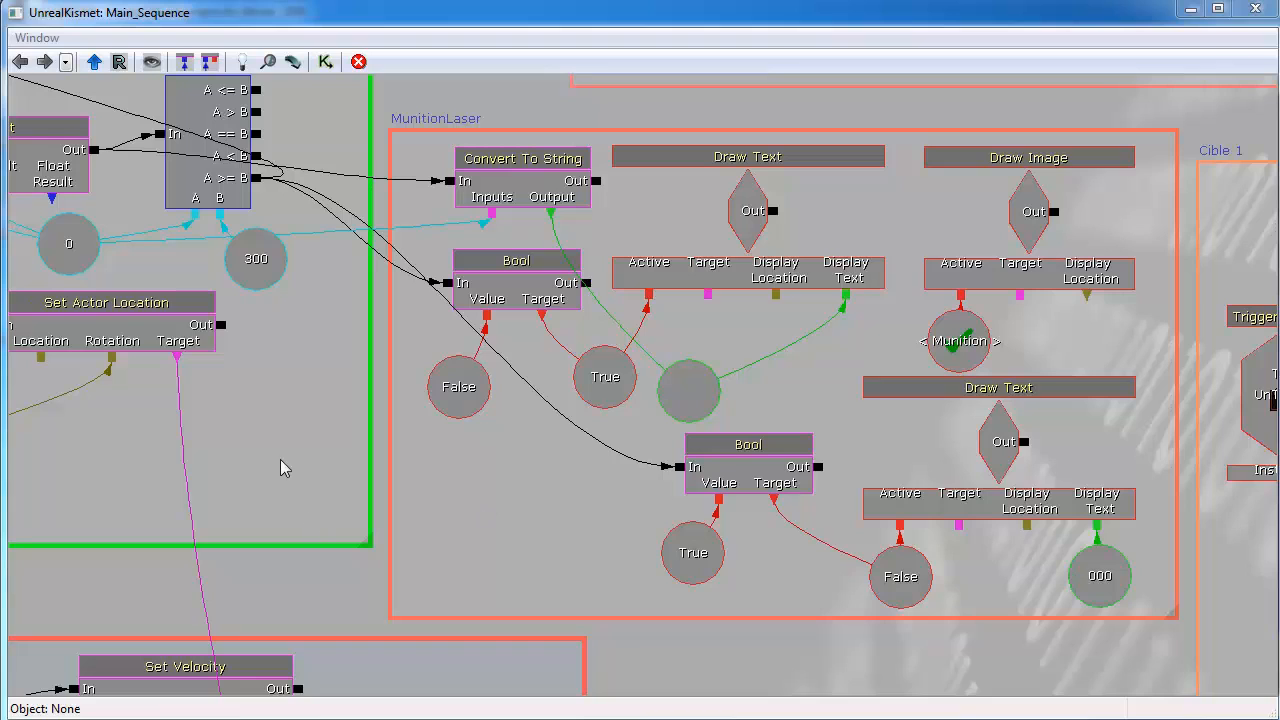
Examine the Joystick Droite Flash logic from the Mobile Look event through Add Int, Int Counter and Projectile Factory.
{"action": "left_click_drag", "start_coordinate": [280, 461], "coordinate": [691, 491]}
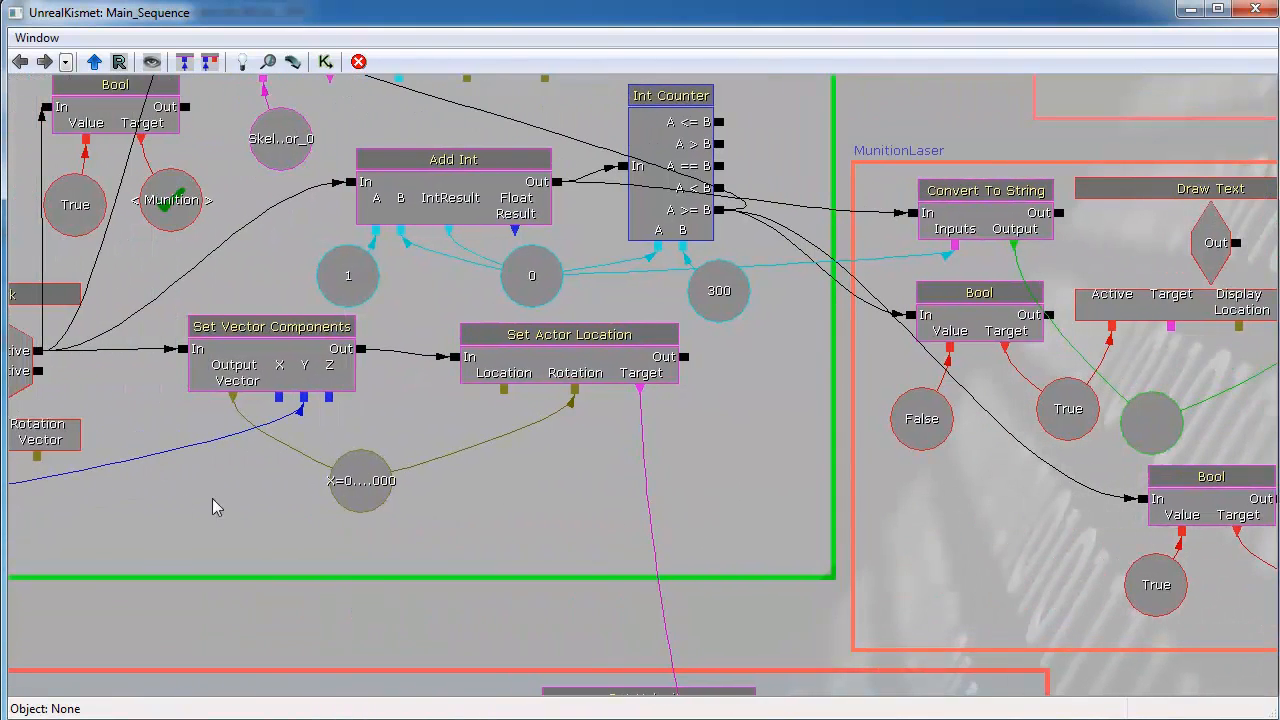
{"action": "left_click_drag", "start_coordinate": [163, 506], "coordinate": [397, 563]}
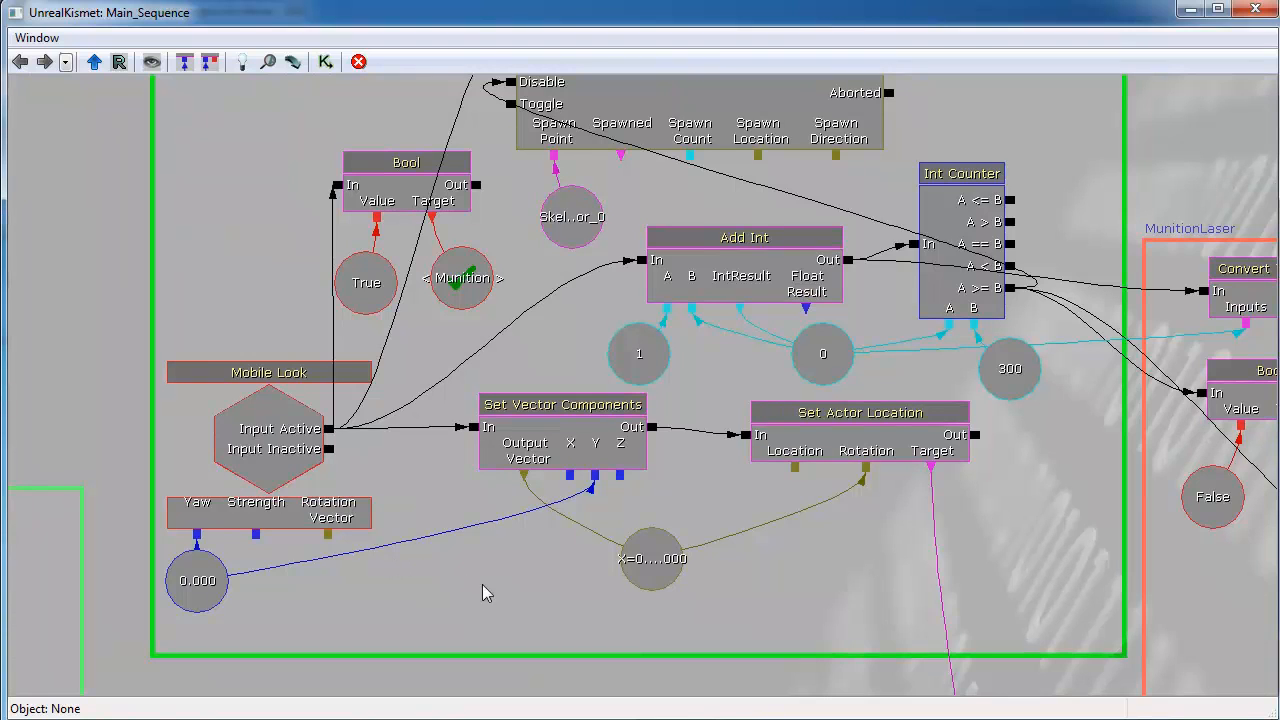
{"action": "left_click_drag", "start_coordinate": [500, 594], "coordinate": [486, 603]}
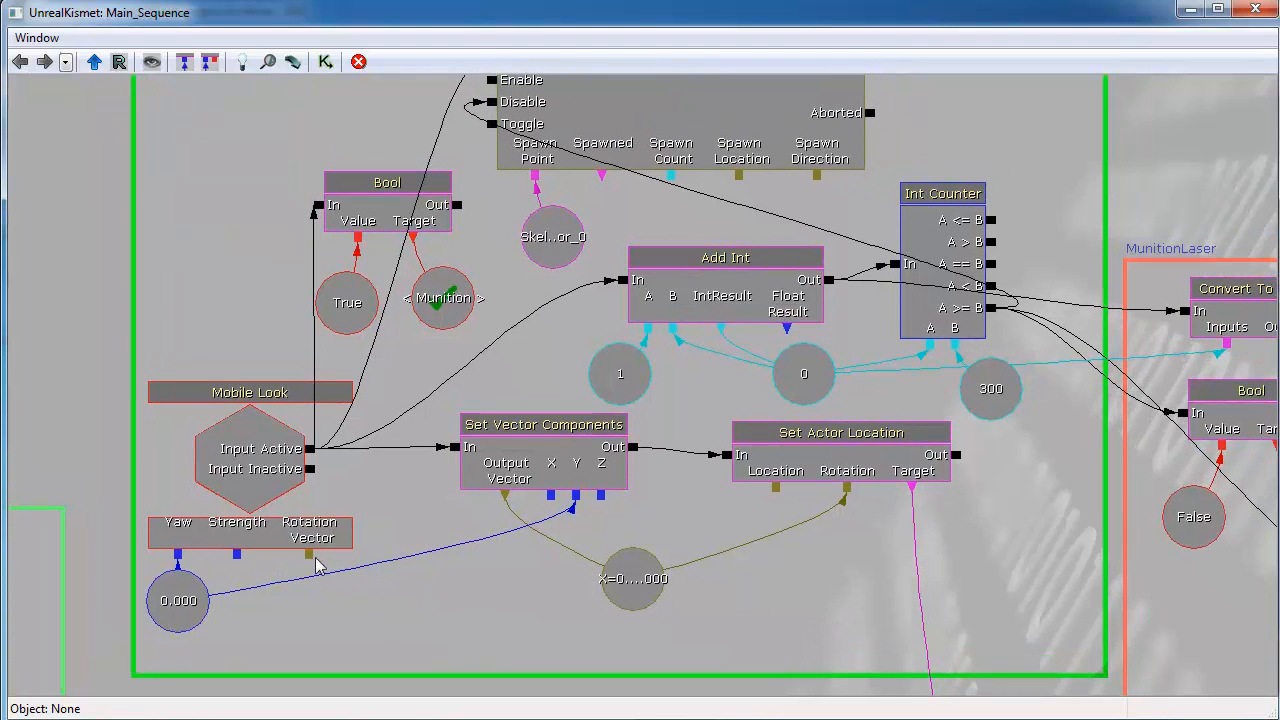
{"action": "left_click", "coordinate": [254, 450]}
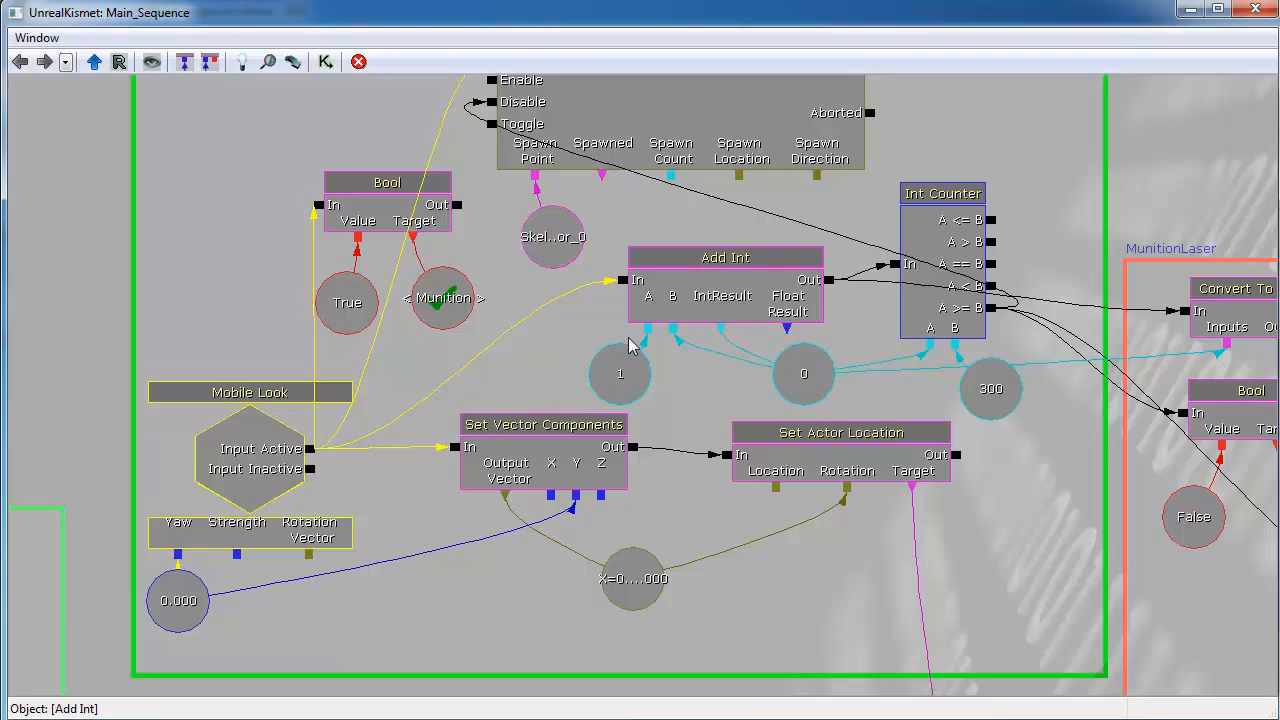
{"action": "left_click_drag", "start_coordinate": [1017, 517], "coordinate": [837, 540]}
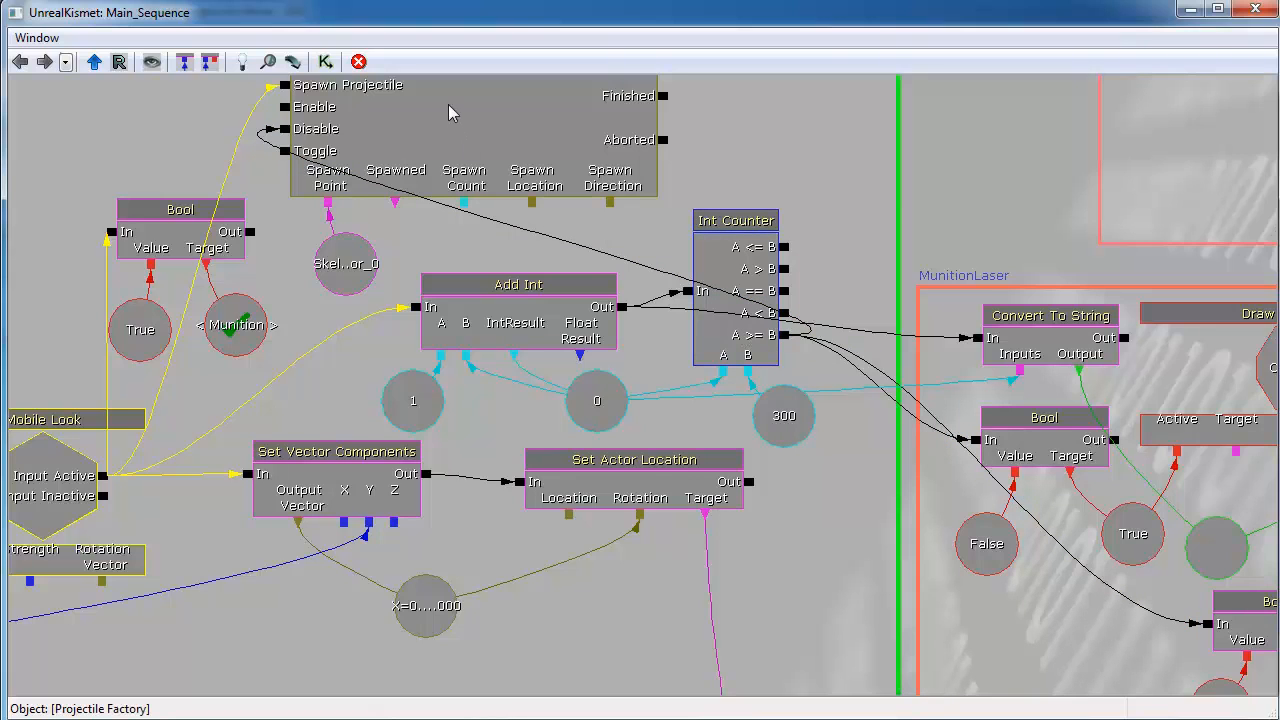
{"action": "left_click_drag", "start_coordinate": [448, 104], "coordinate": [460, 128]}
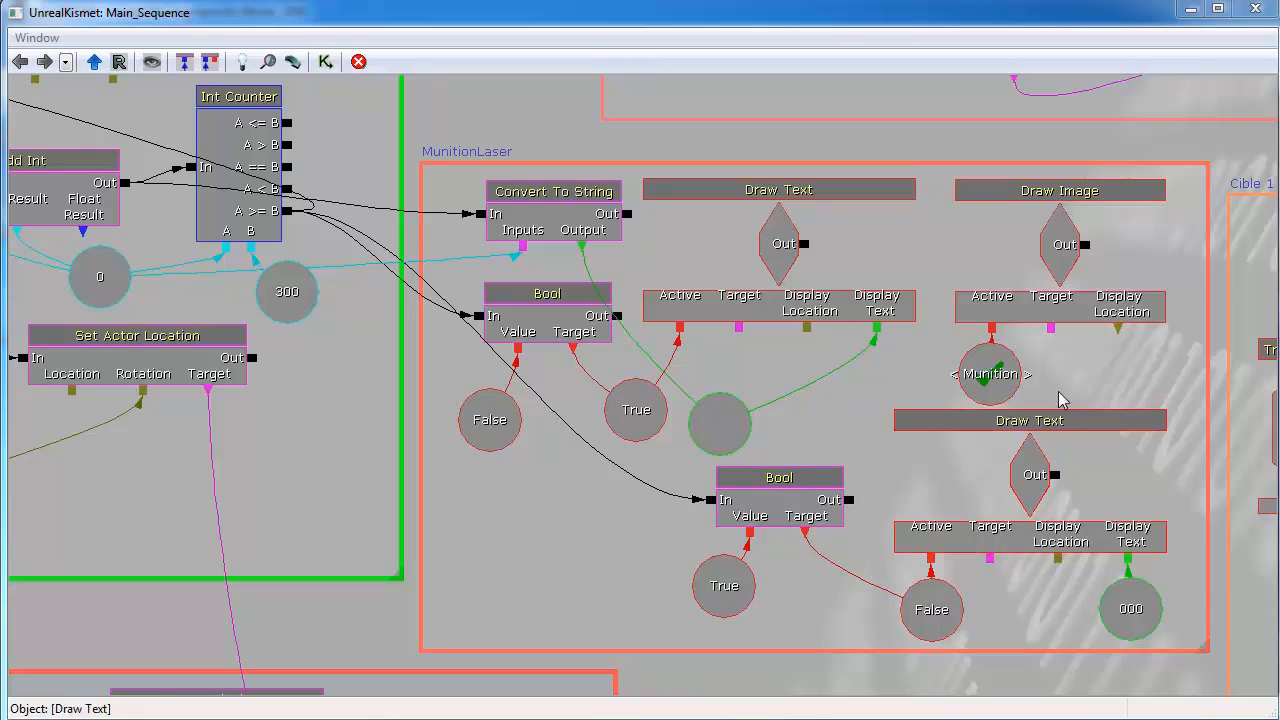
Examine the MunitionLaser group's Draw Image and Draw Text events, the 000 string variable and the image's display properties.
{"action": "left_click", "coordinate": [1068, 248]}
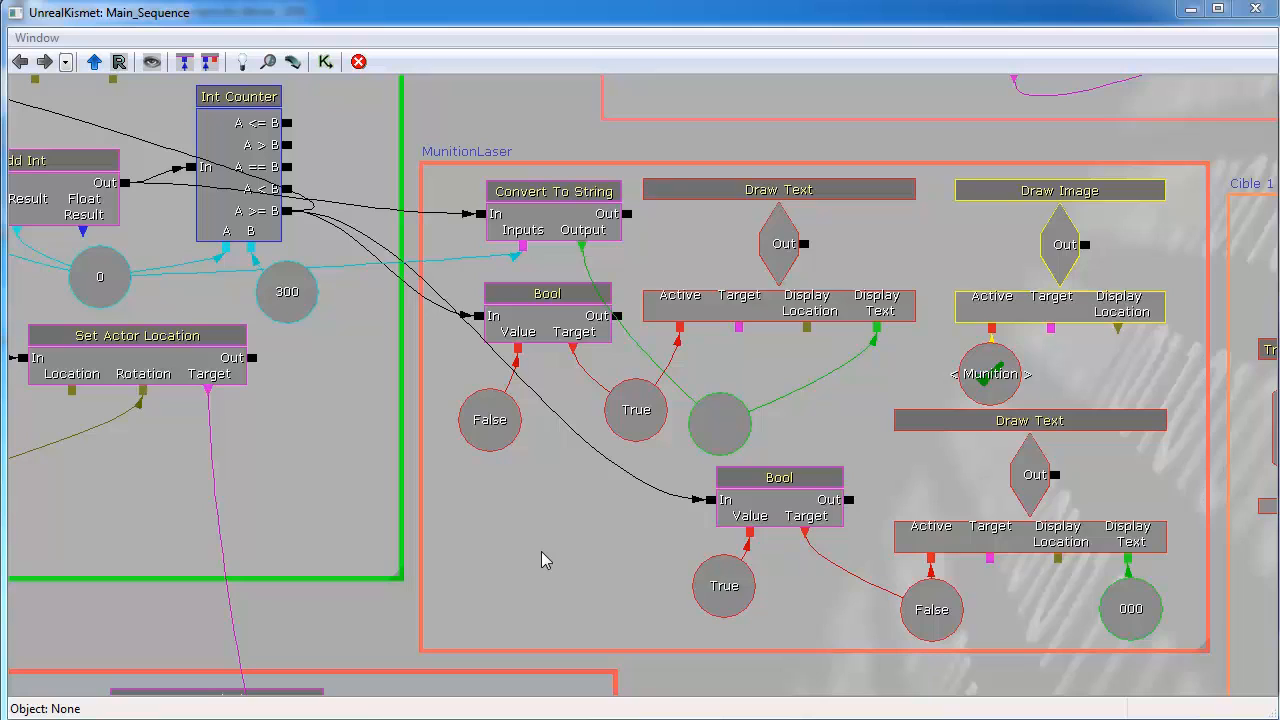
{"action": "left_click", "coordinate": [1032, 478]}
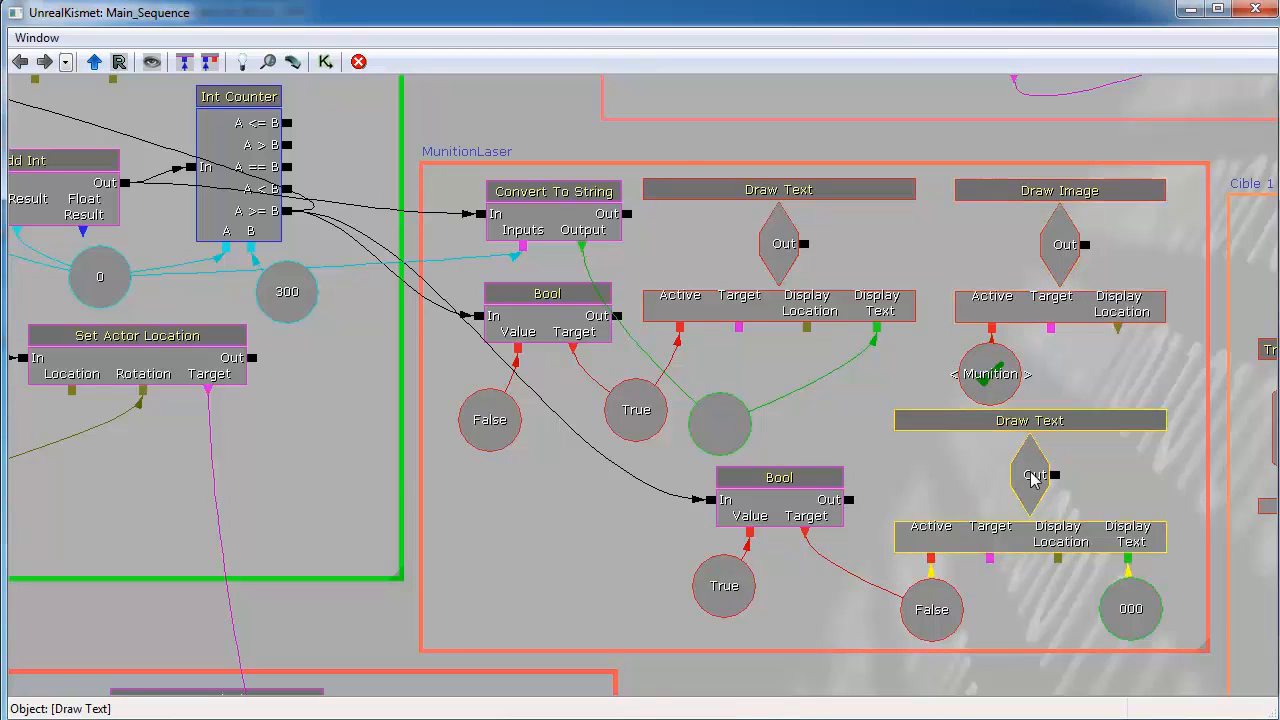
{"action": "left_click", "coordinate": [1129, 610]}
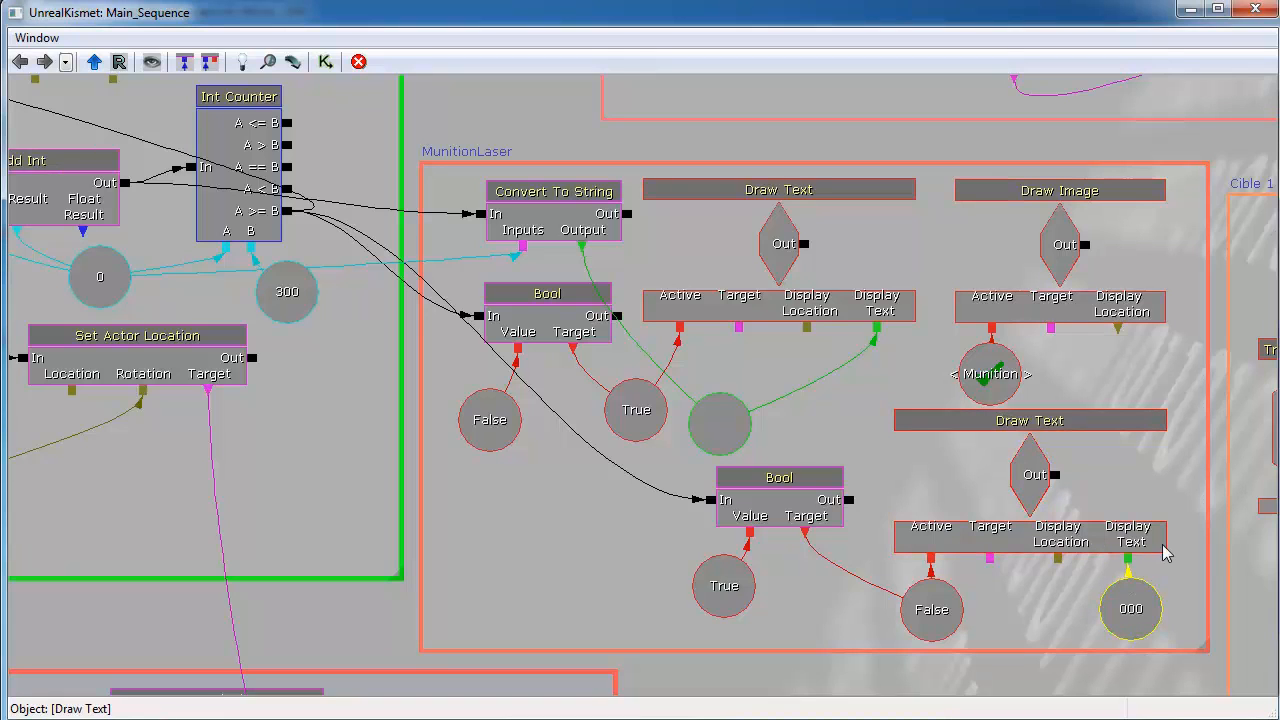
{"action": "double_click", "coordinate": [1131, 609]}
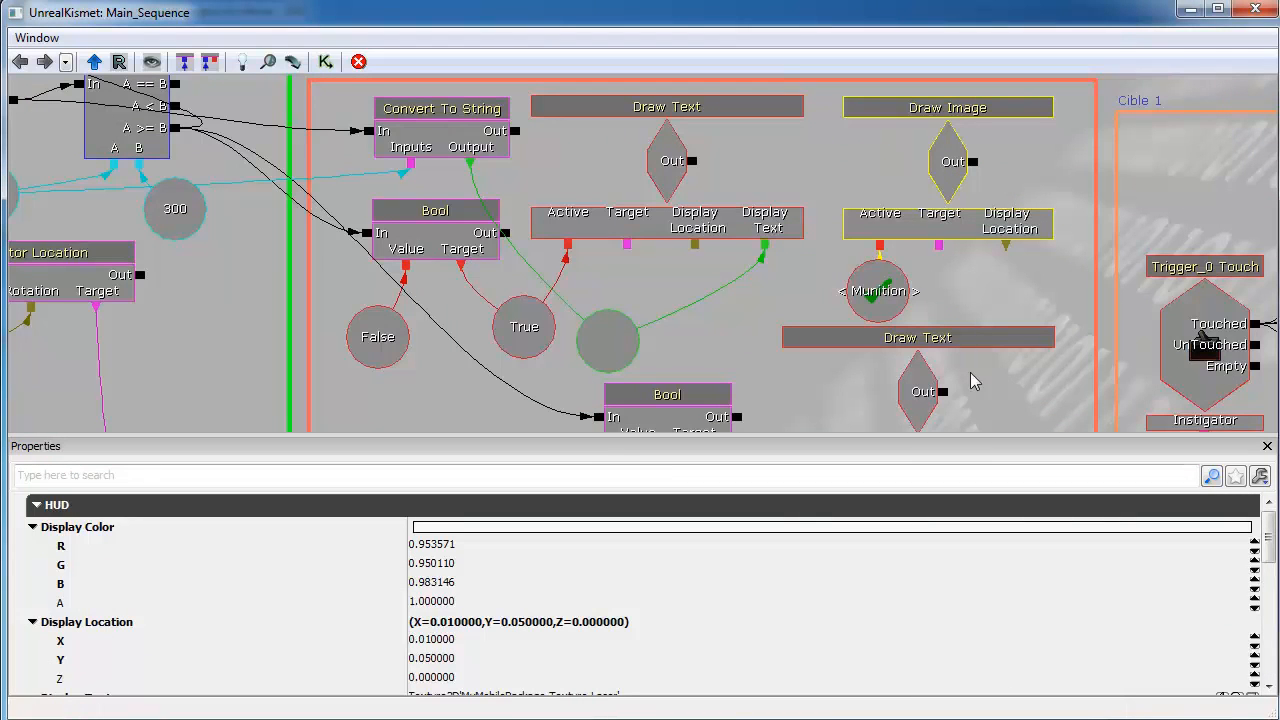
{"action": "left_click_drag", "start_coordinate": [1268, 538], "coordinate": [1270, 566]}
{"action": "left_click", "coordinate": [1237, 592]}
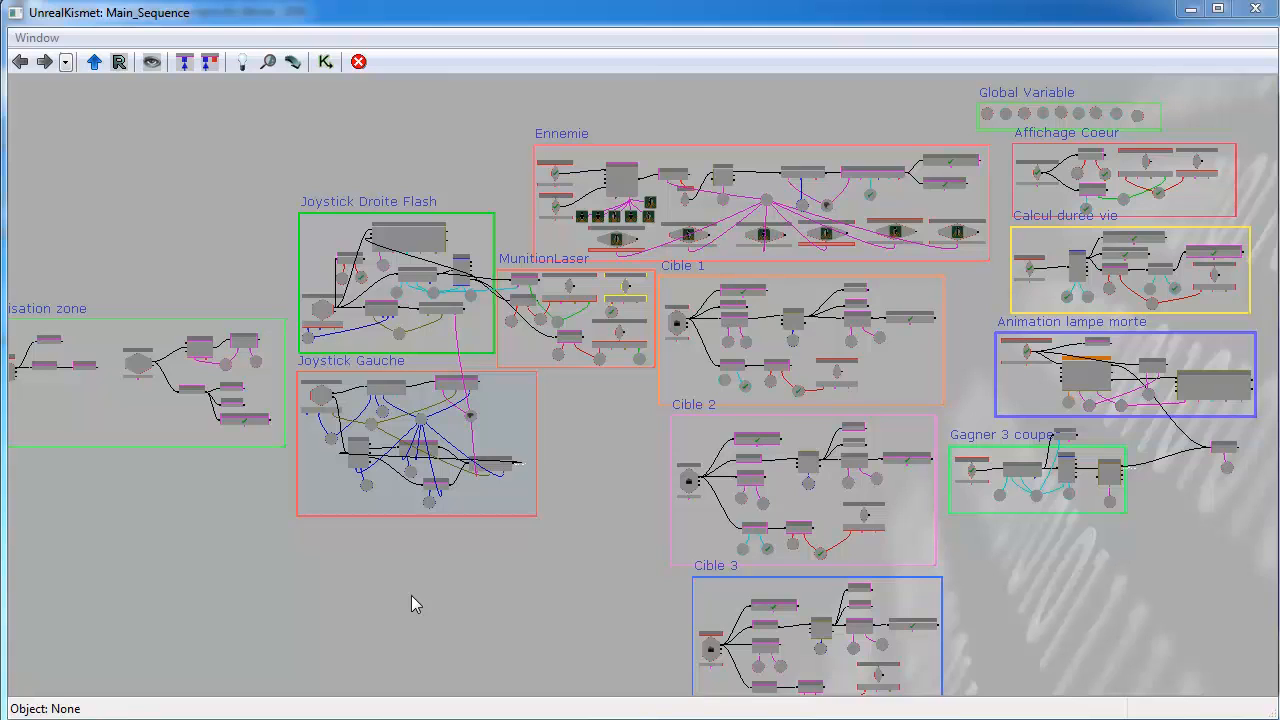
Search all levels by object type for Mobile Crowd Spawner, jump to the matching node and close the search.
{"action": "left_click", "coordinate": [276, 62]}
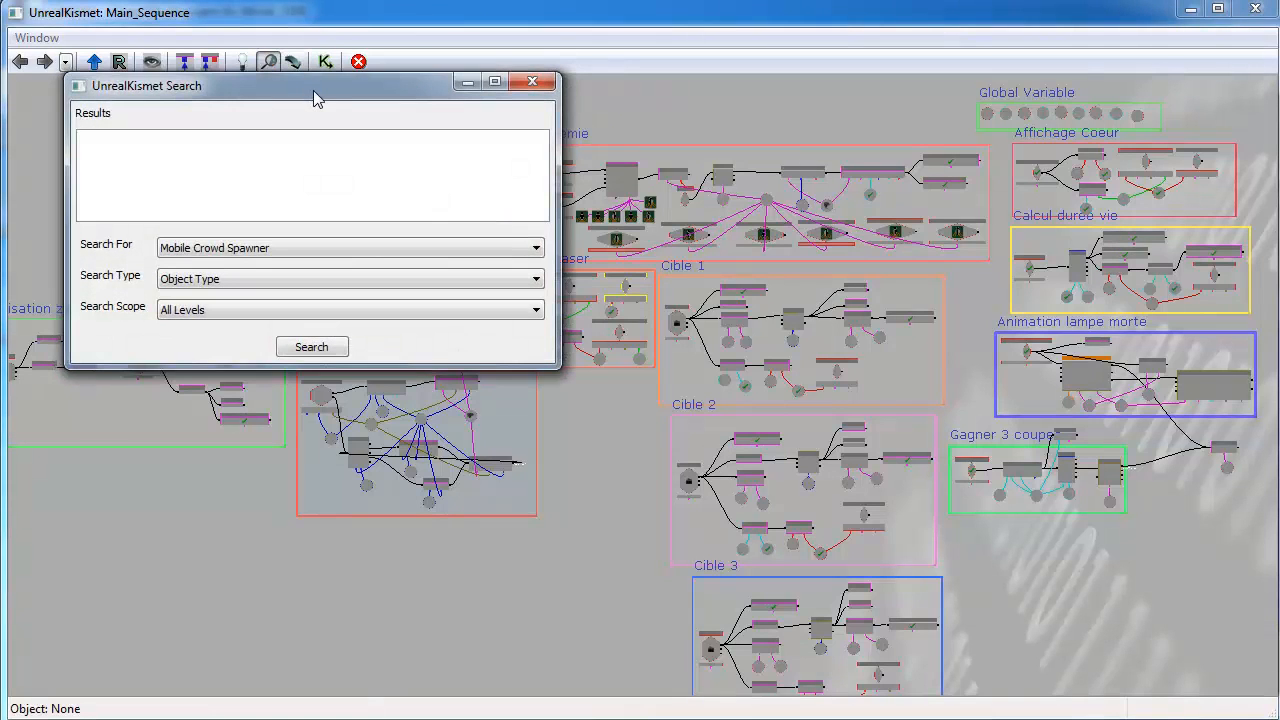
{"action": "left_click_drag", "start_coordinate": [319, 92], "coordinate": [391, 114]}
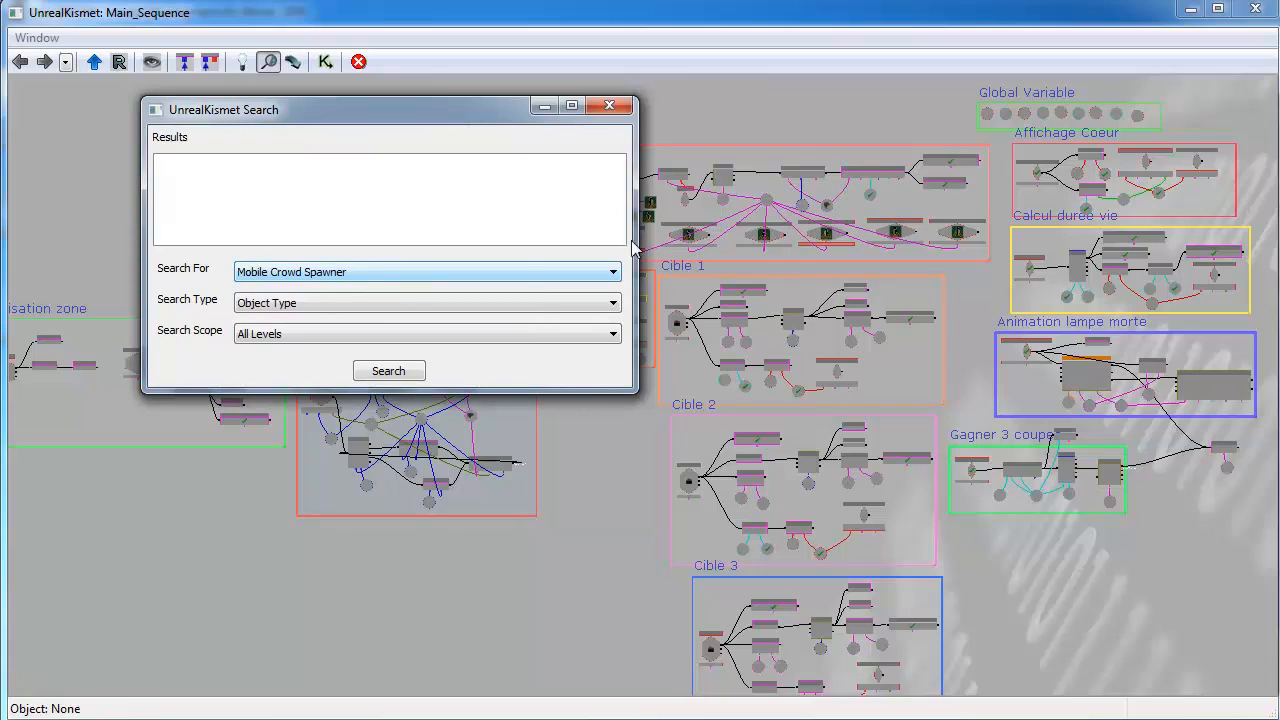
{"action": "left_click", "coordinate": [614, 273]}
{"action": "left_click", "coordinate": [613, 275]}
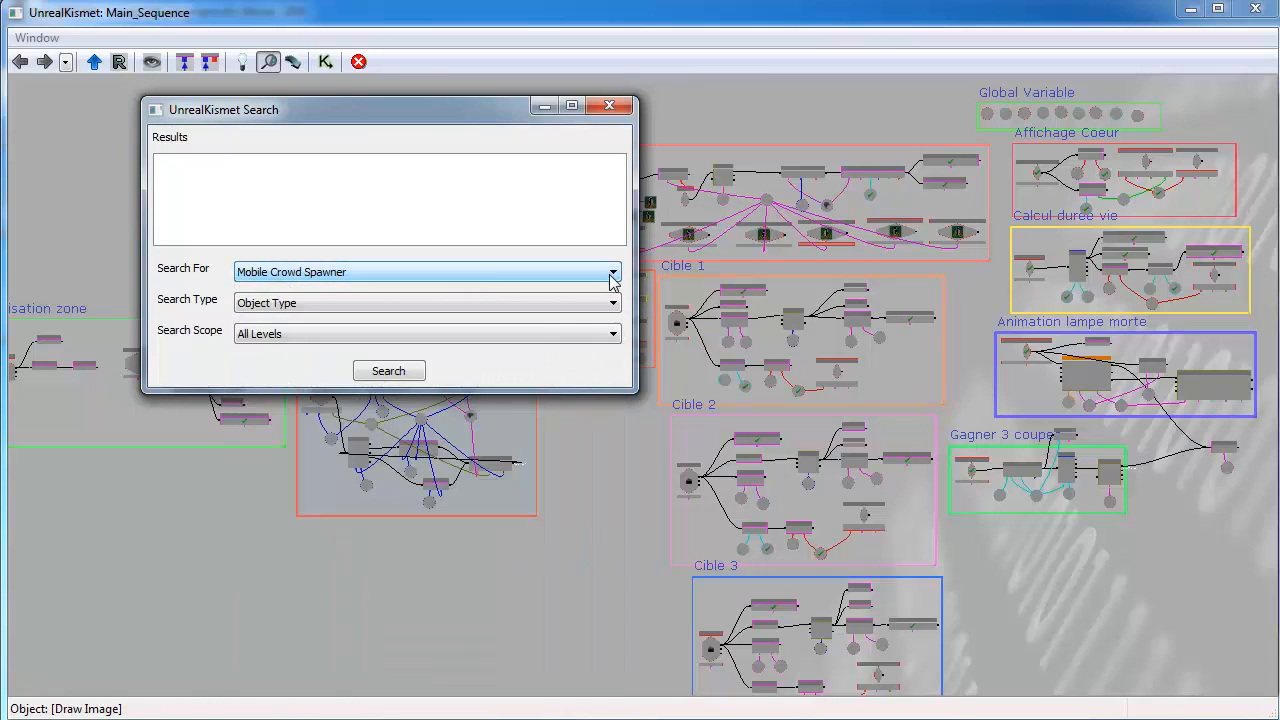
{"action": "left_click", "coordinate": [606, 306]}
{"action": "left_click", "coordinate": [605, 306]}
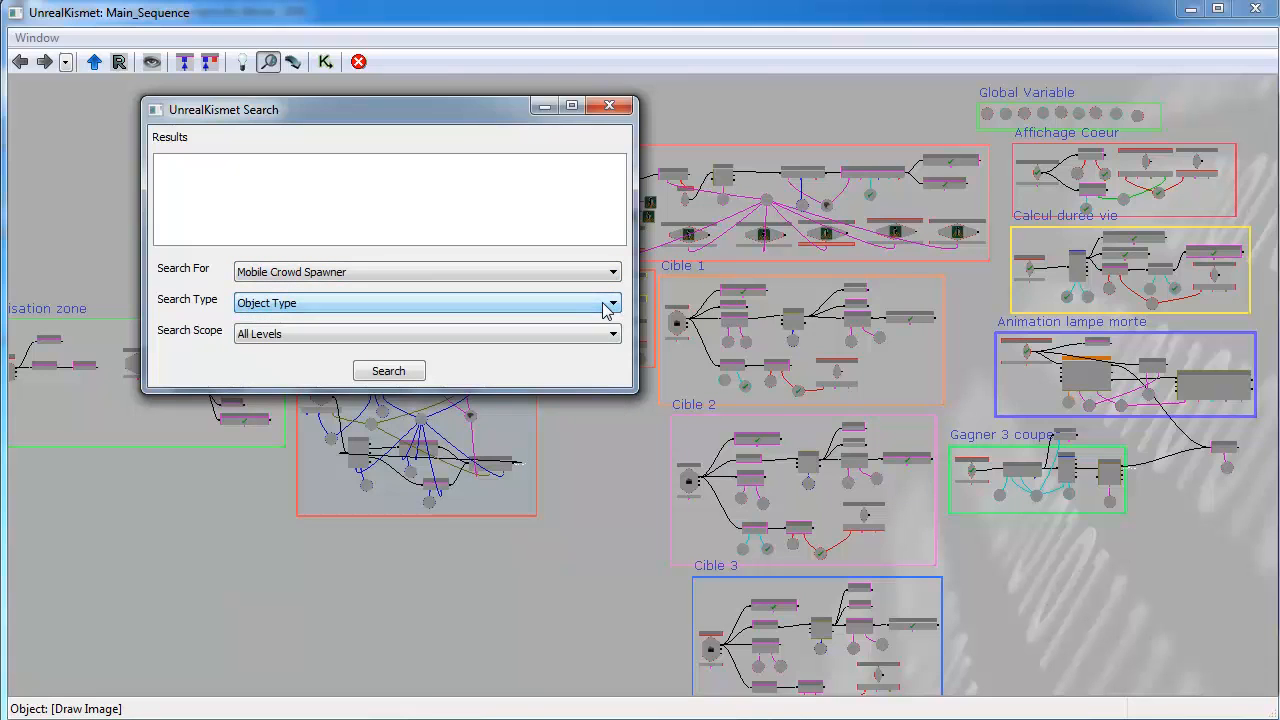
{"action": "left_click", "coordinate": [403, 372]}
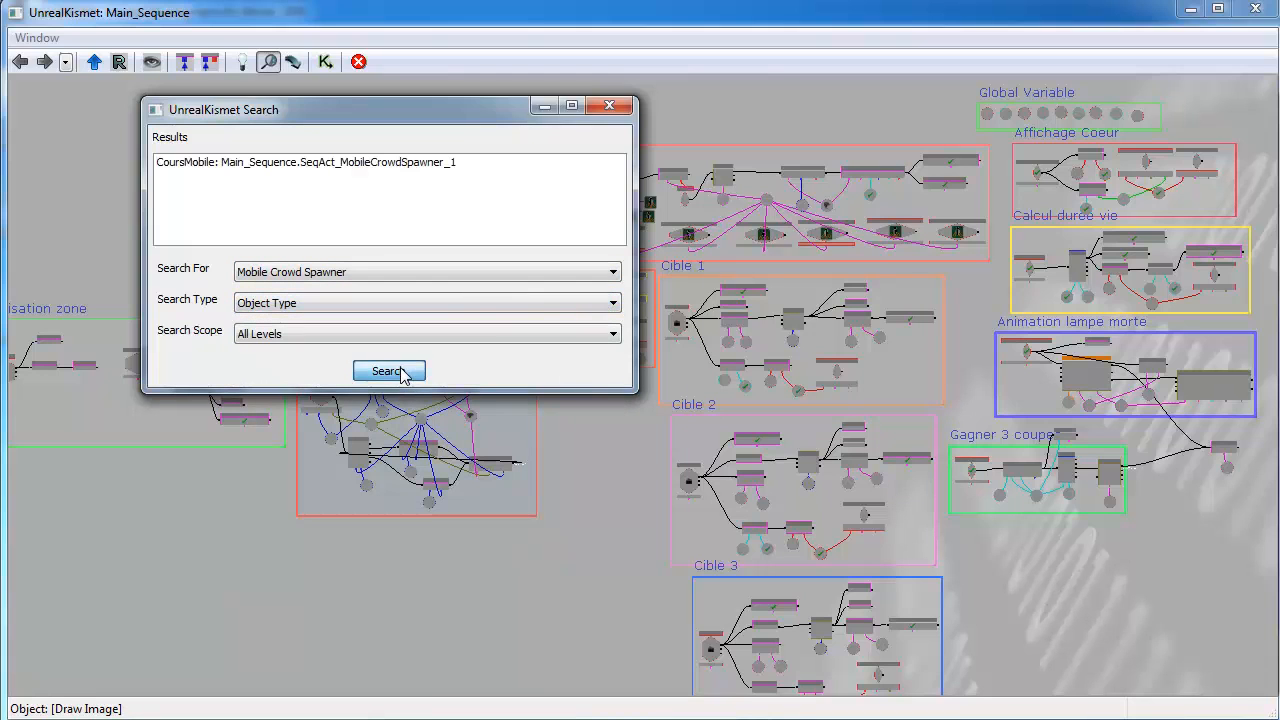
{"action": "left_click", "coordinate": [336, 165]}
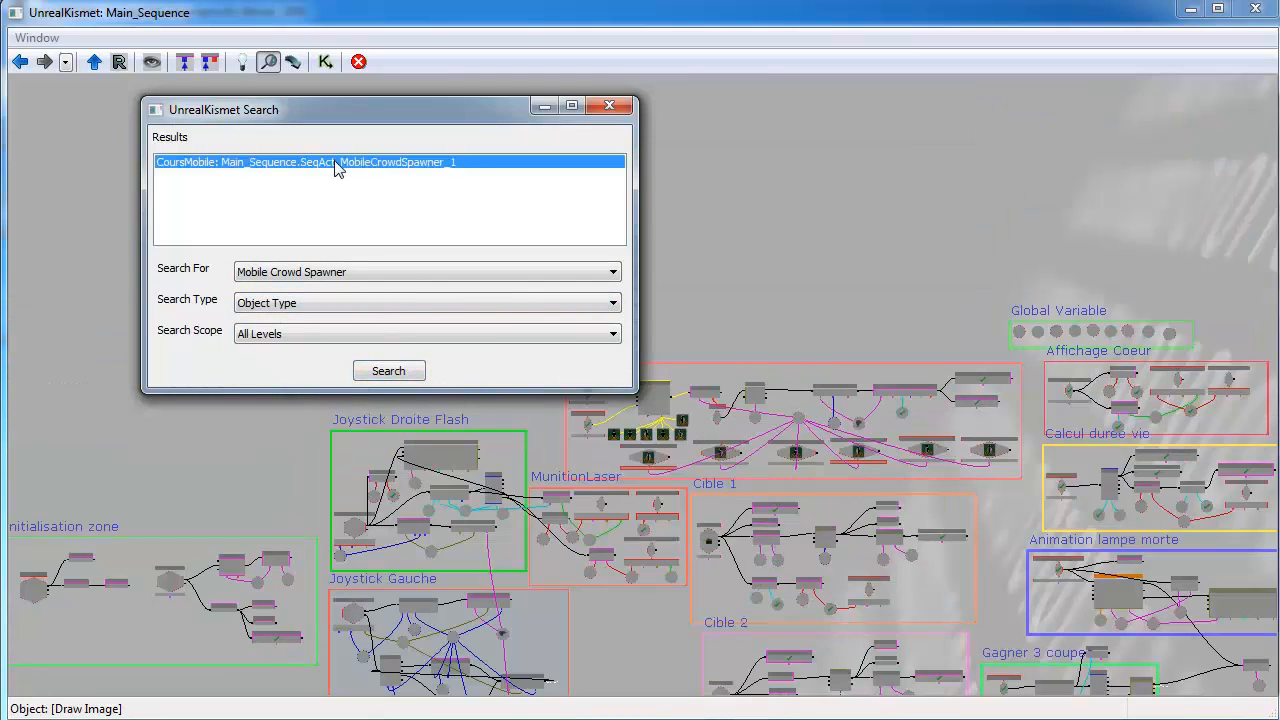
{"action": "left_click", "coordinate": [609, 105]}
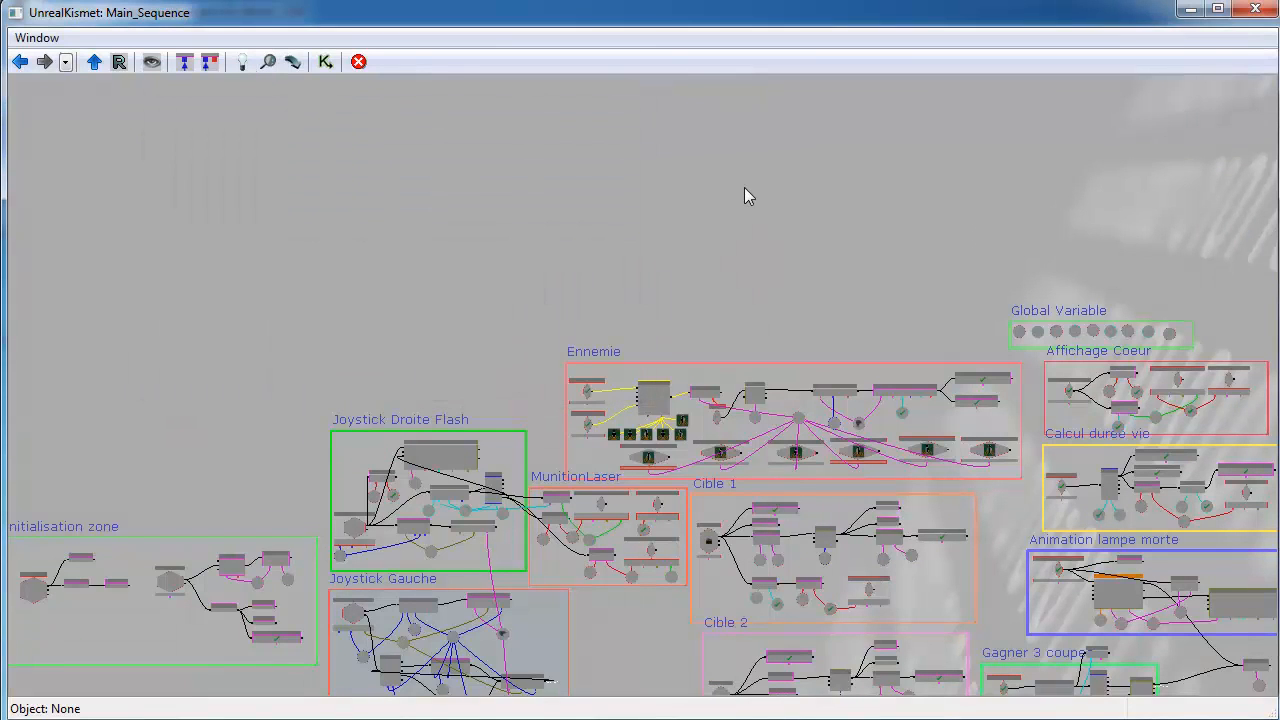
Examine the Ennemie group's remote events, Mobile Crowd Spawner and crowd destination spawn points.
{"action": "left_click_drag", "start_coordinate": [706, 320], "coordinate": [702, 224]}
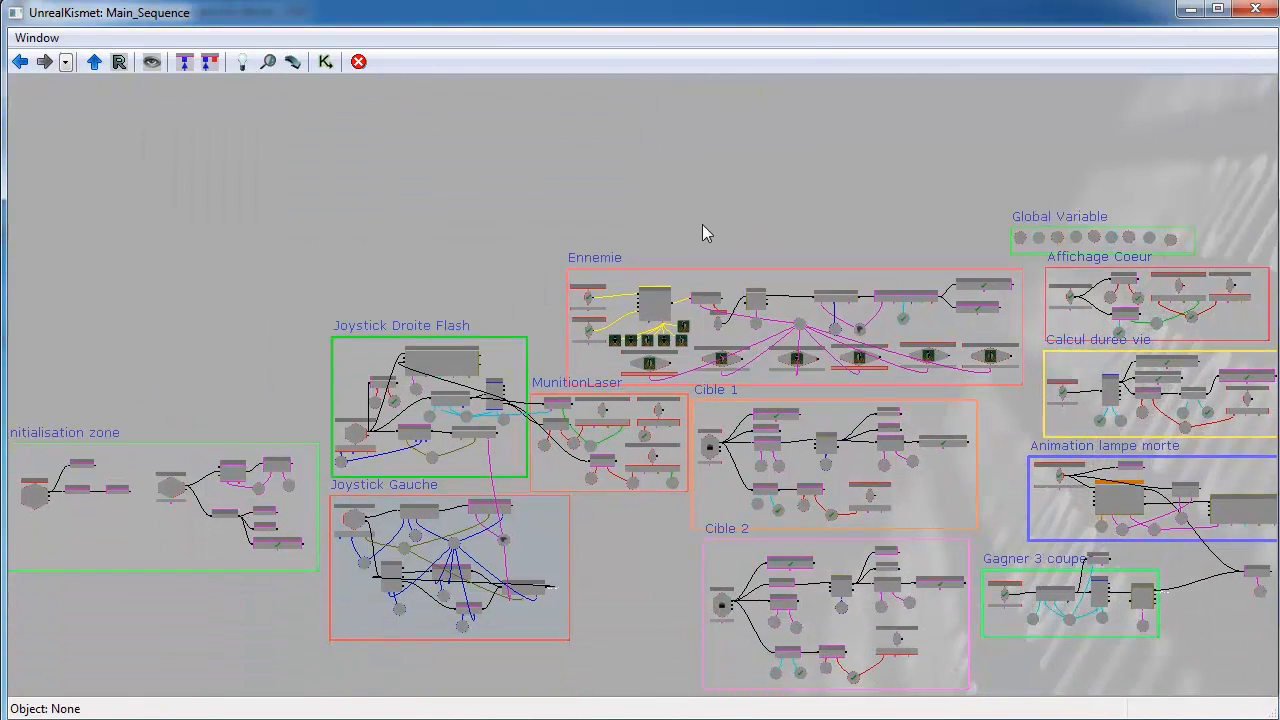
{"action": "scroll", "coordinate": [702, 224], "scroll_direction": "up", "scroll_amount": 5}
{"action": "left_click_drag", "start_coordinate": [560, 282], "coordinate": [584, 175]}
{"action": "scroll", "coordinate": [589, 166], "scroll_direction": "up", "scroll_amount": 2}
{"action": "scroll", "coordinate": [700, 234], "scroll_direction": "up", "scroll_amount": 1}
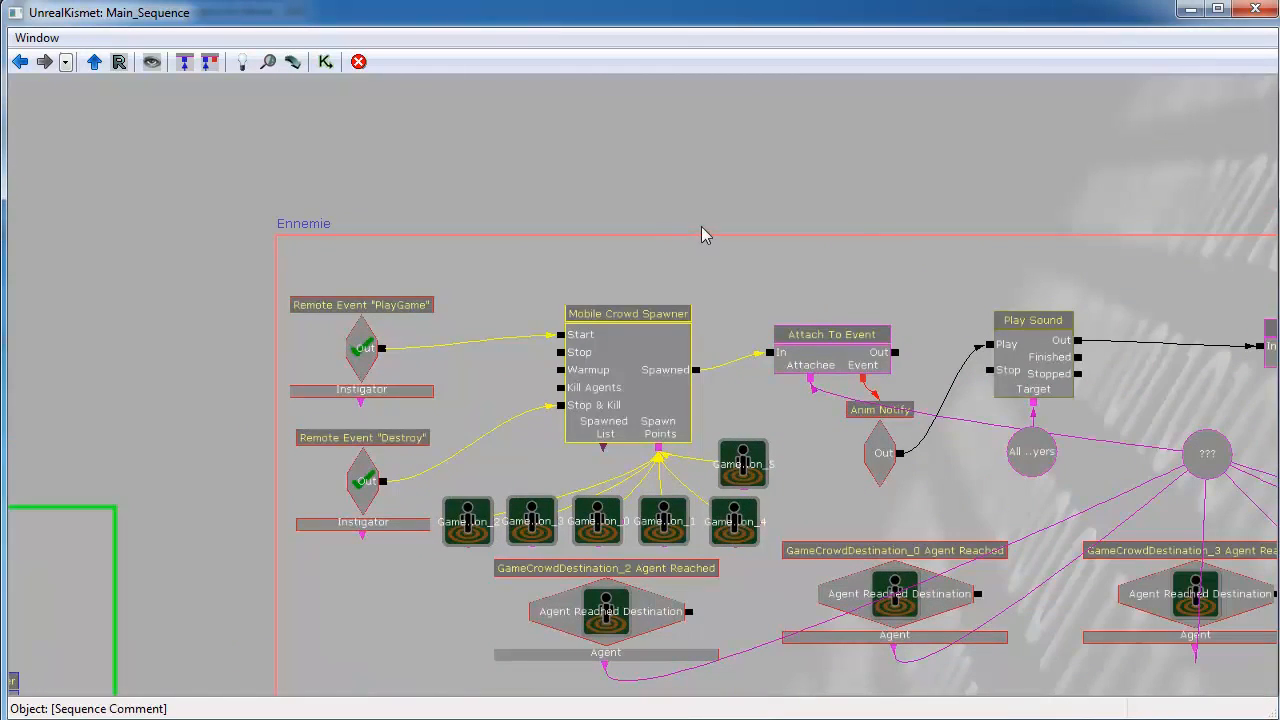
{"action": "left_click_drag", "start_coordinate": [700, 234], "coordinate": [704, 152]}
{"action": "left_click_drag", "start_coordinate": [224, 312], "coordinate": [224, 290]}
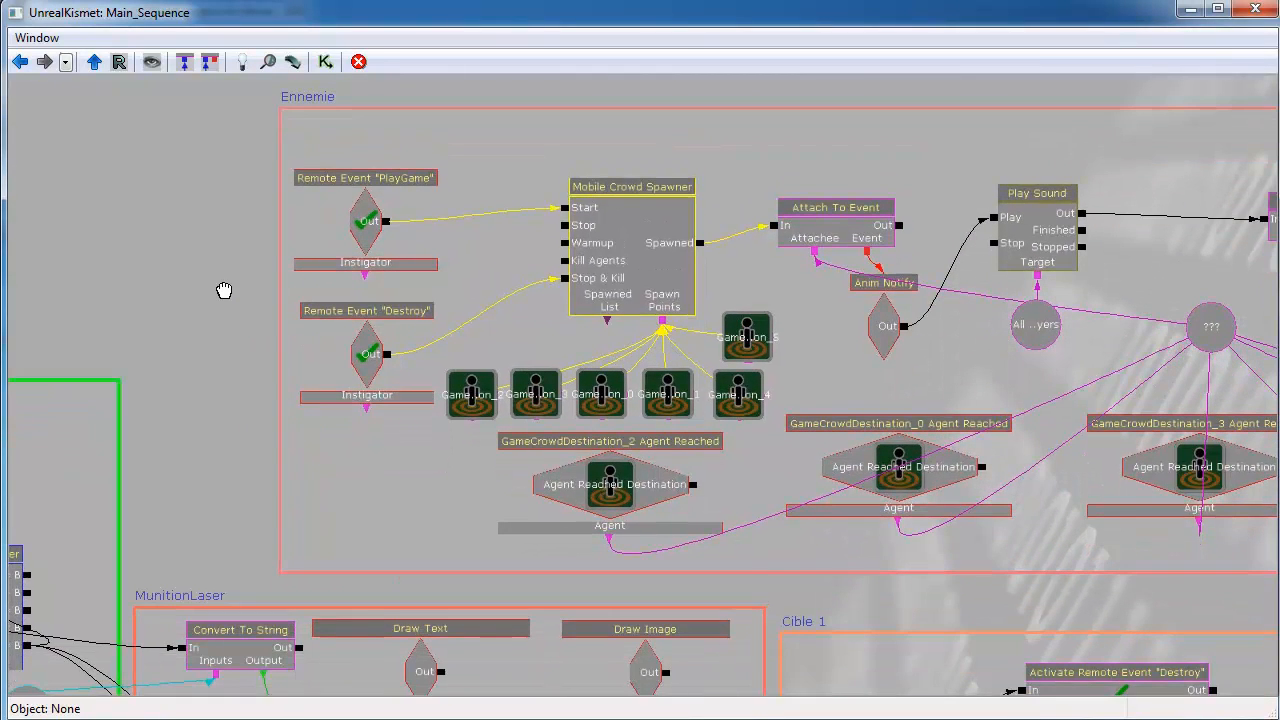
{"action": "scroll", "coordinate": [207, 291], "scroll_direction": "up", "scroll_amount": 1}
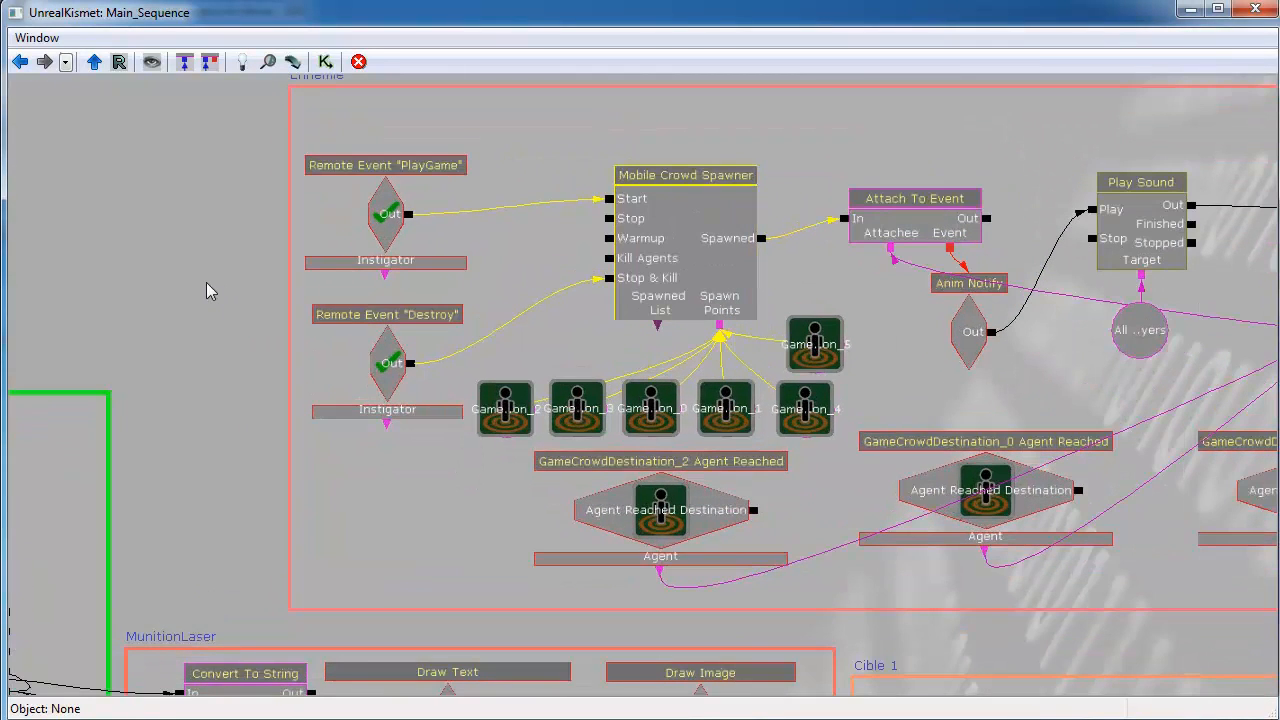